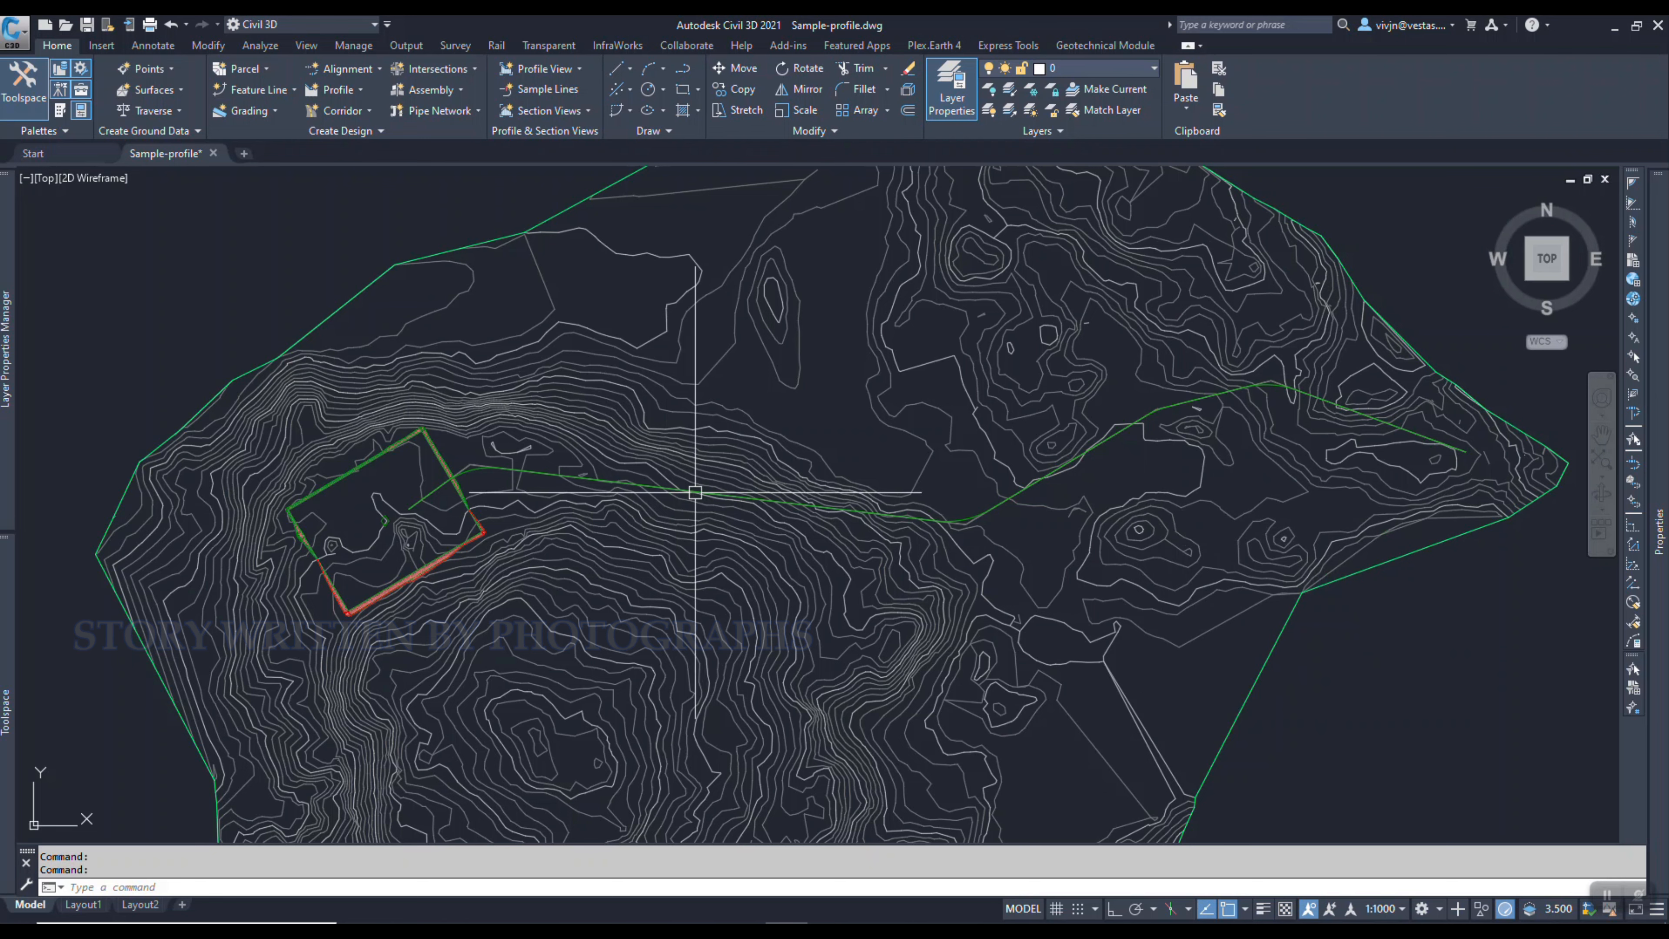
- Add major station labels in the Perpendicular with Tick style at a 20 m increment to the road alignment
{"action": "middle_click_drag", "start_coordinate": [748, 531], "coordinate": [753, 482]}
{"action": "mouse_move", "coordinate": [740, 453]}
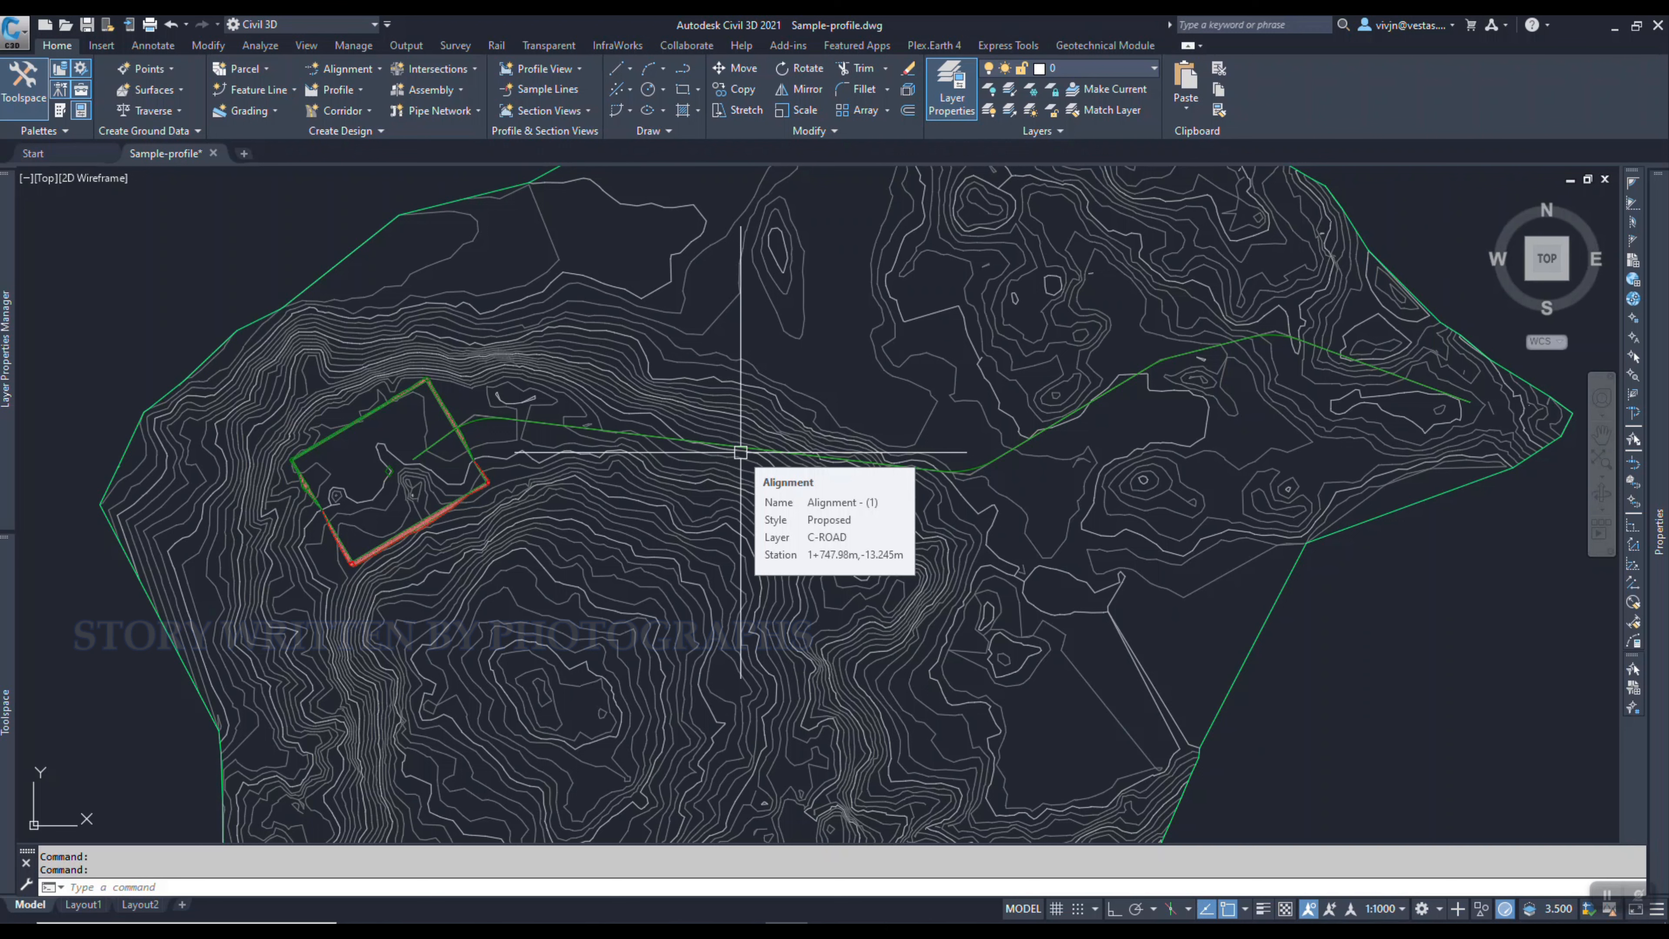
{"action": "middle_click_drag", "start_coordinate": [741, 453], "coordinate": [741, 519]}
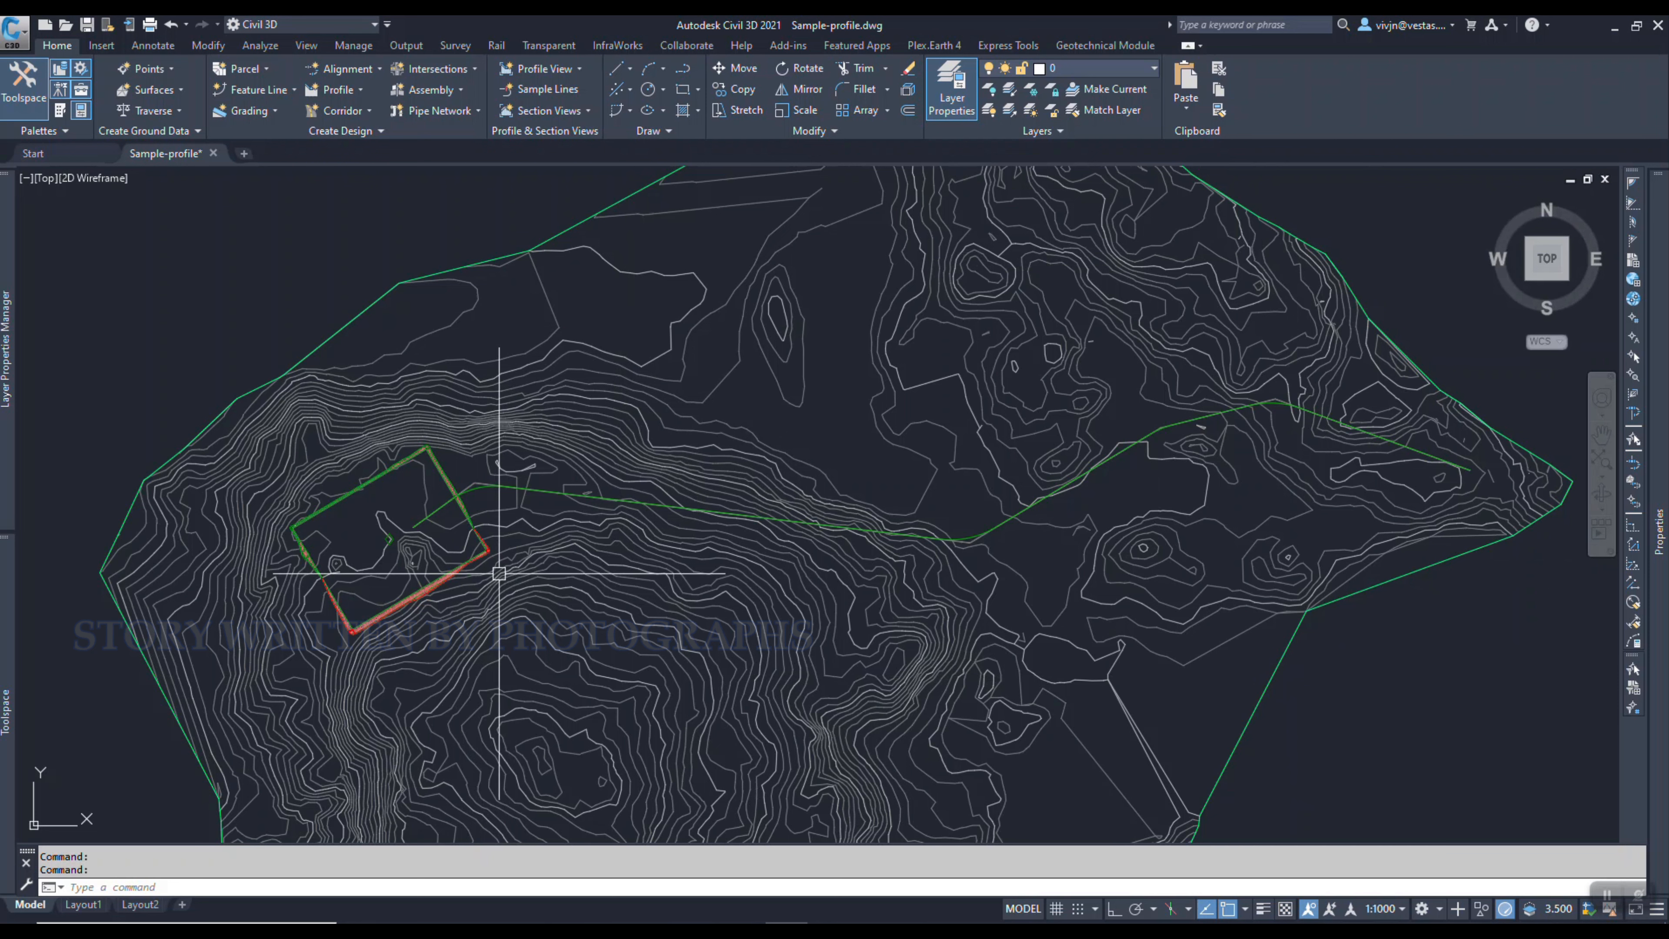
{"action": "scroll", "coordinate": [468, 504], "scroll_direction": "up", "scroll_amount": 2}
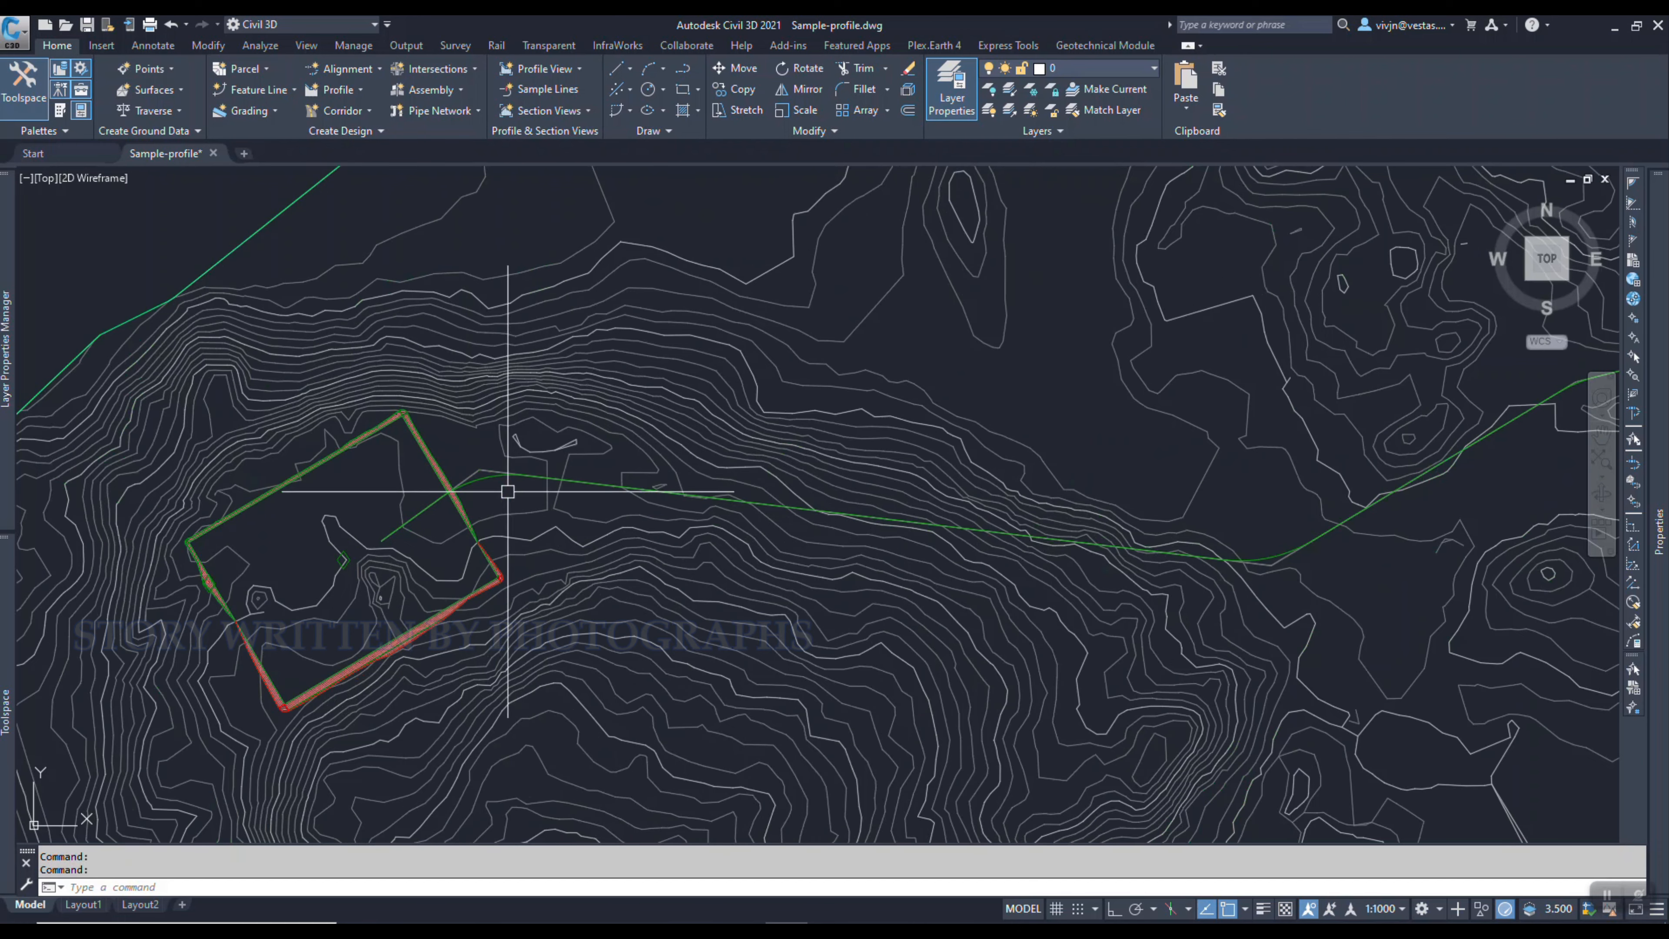
{"action": "left_click", "coordinate": [574, 480]}
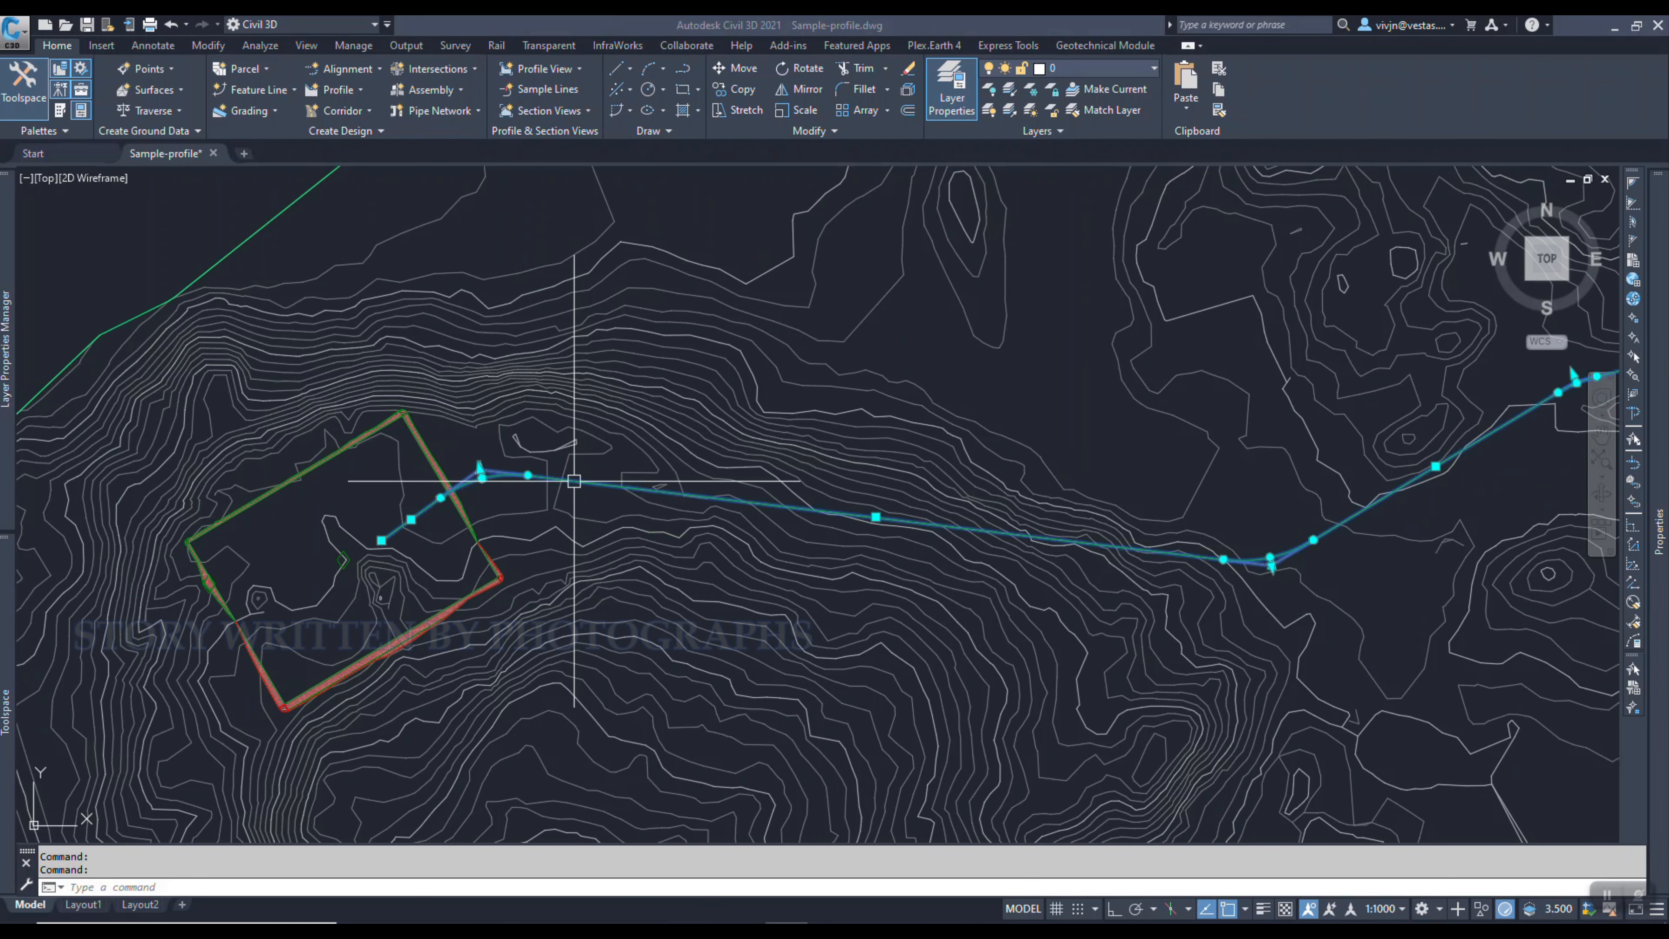
{"action": "middle_click_drag", "start_coordinate": [977, 388], "coordinate": [714, 428]}
{"action": "right_click", "coordinate": [714, 428]}
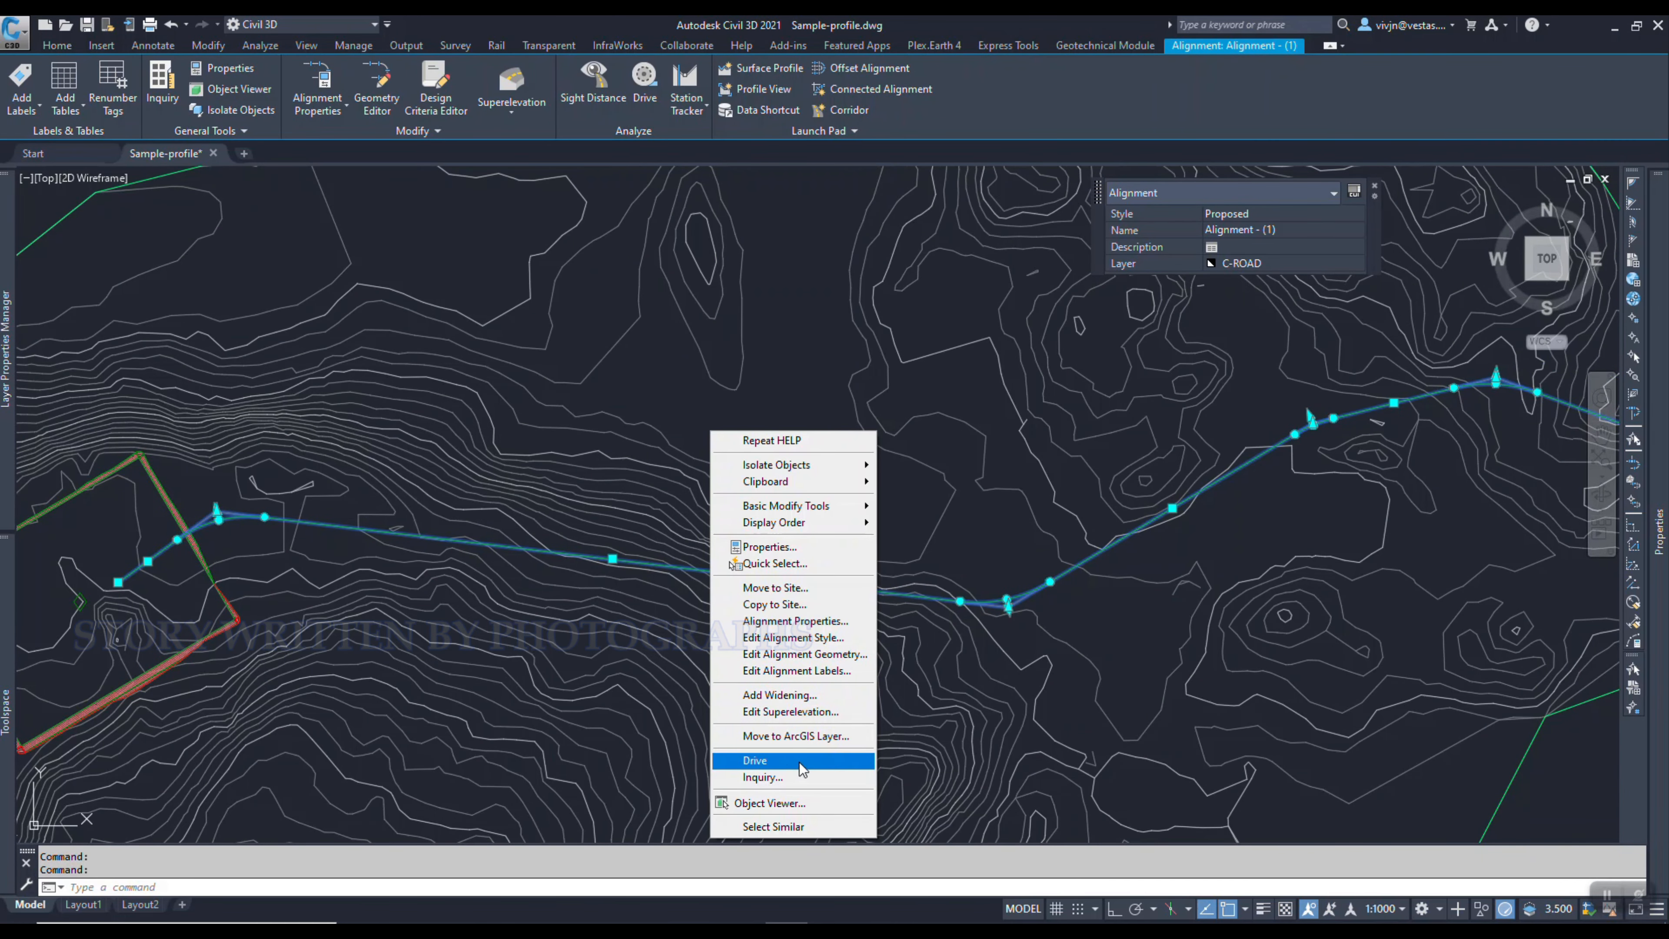
{"action": "left_click", "coordinate": [803, 673]}
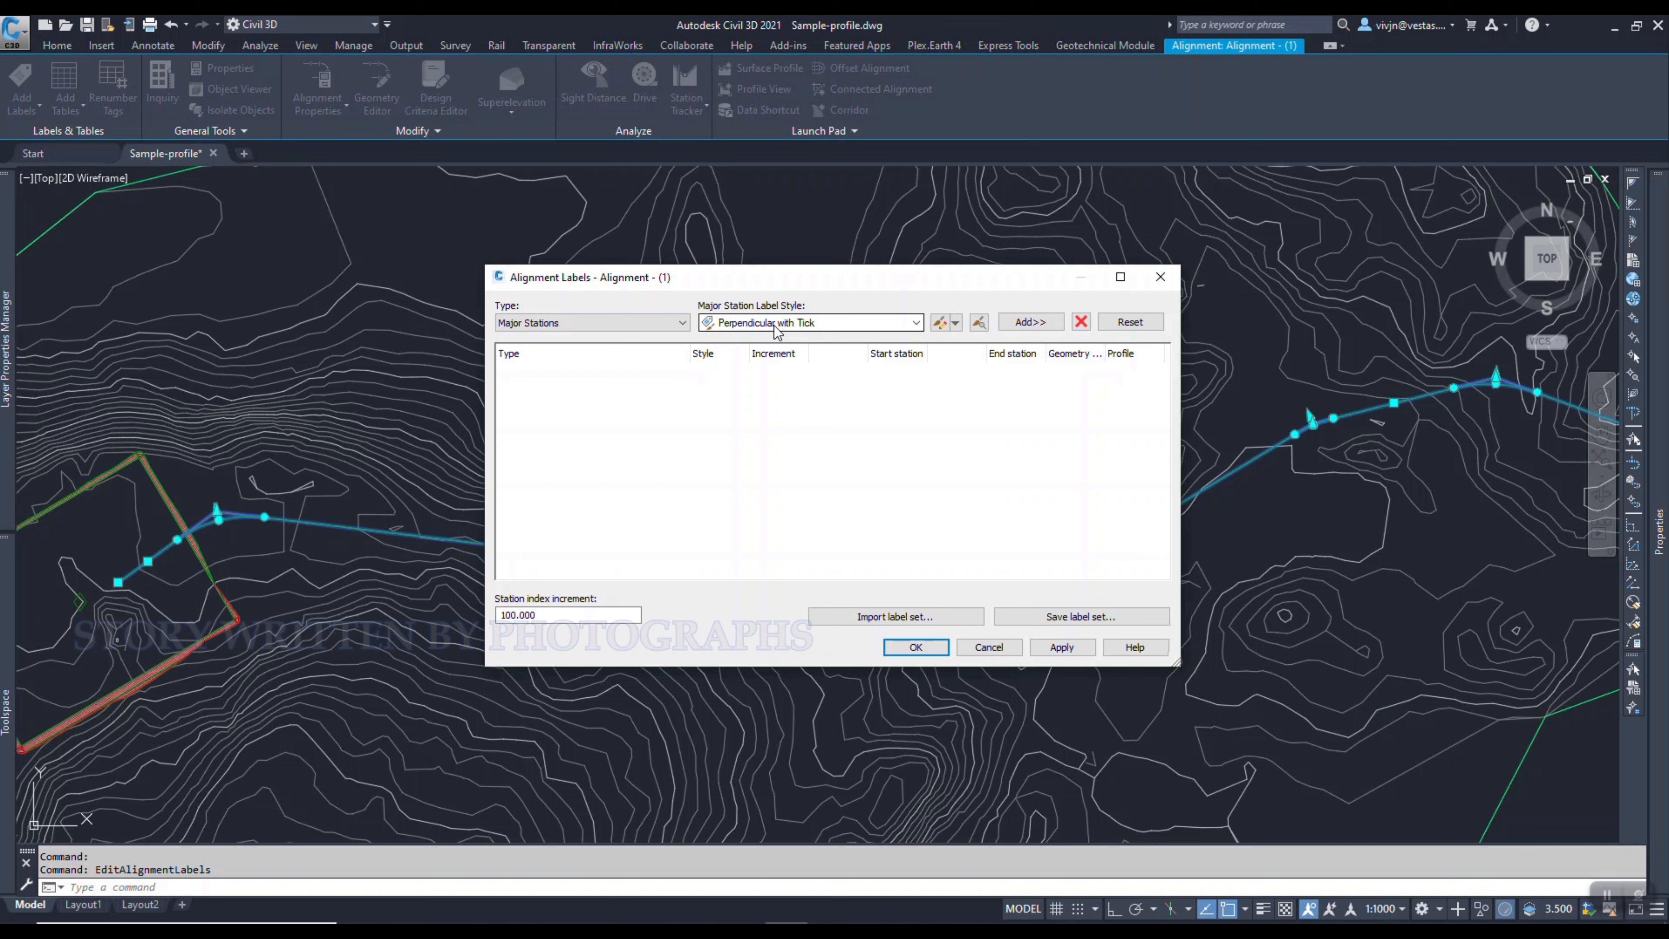
{"action": "left_click", "coordinate": [1044, 326]}
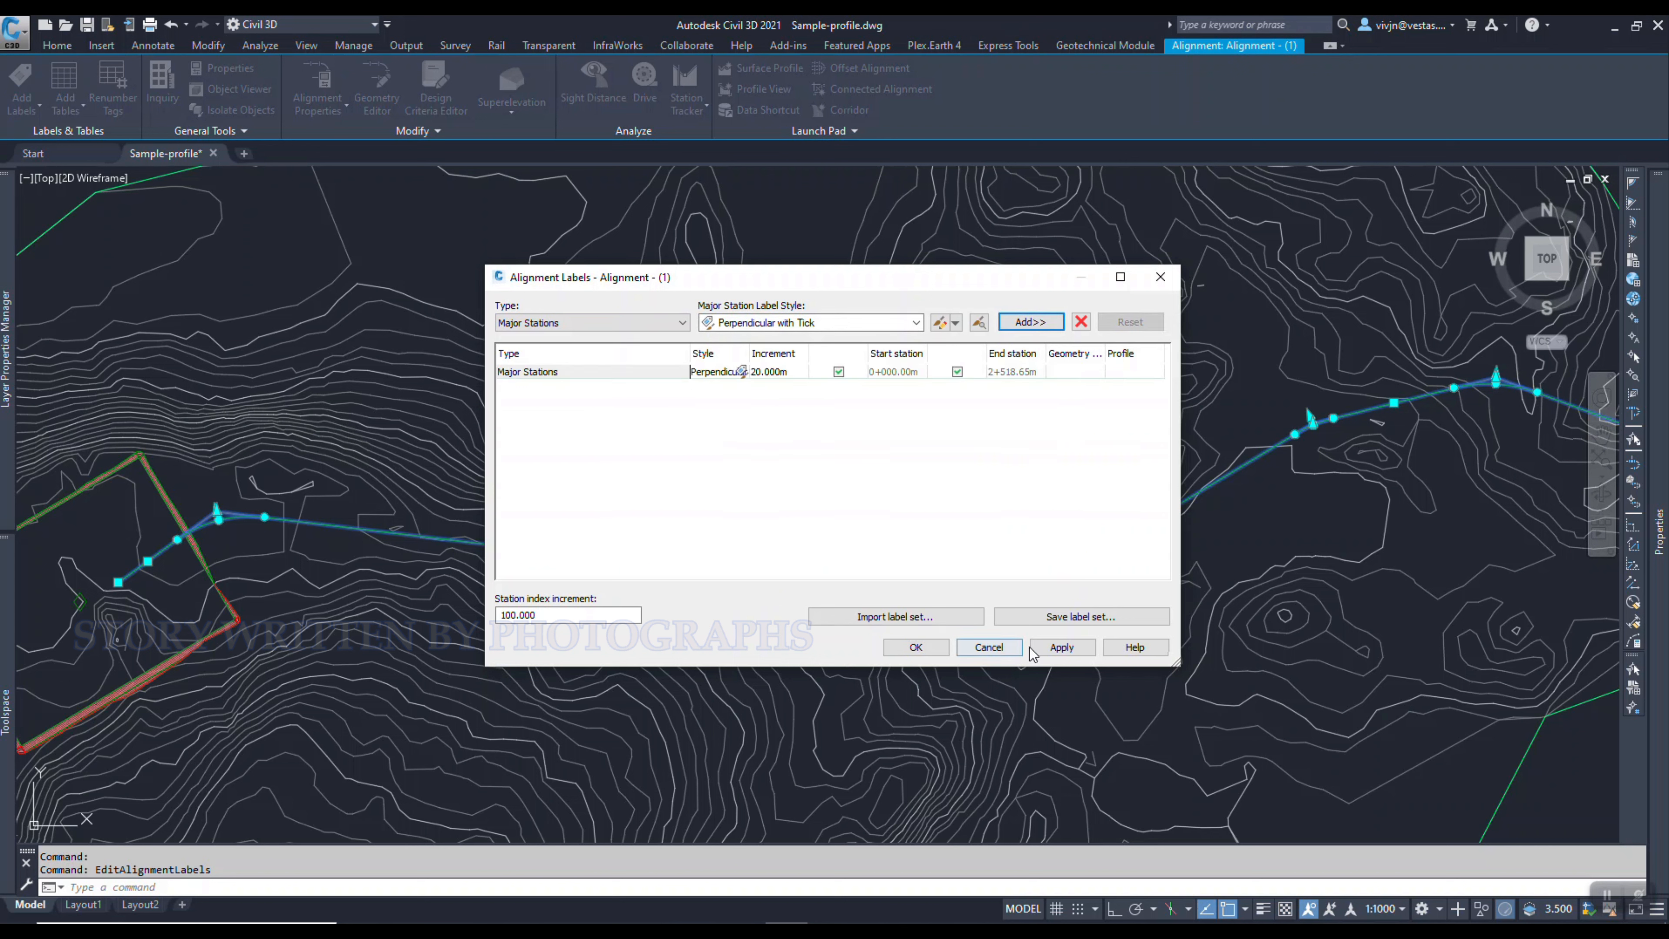
{"action": "left_click", "coordinate": [1061, 647]}
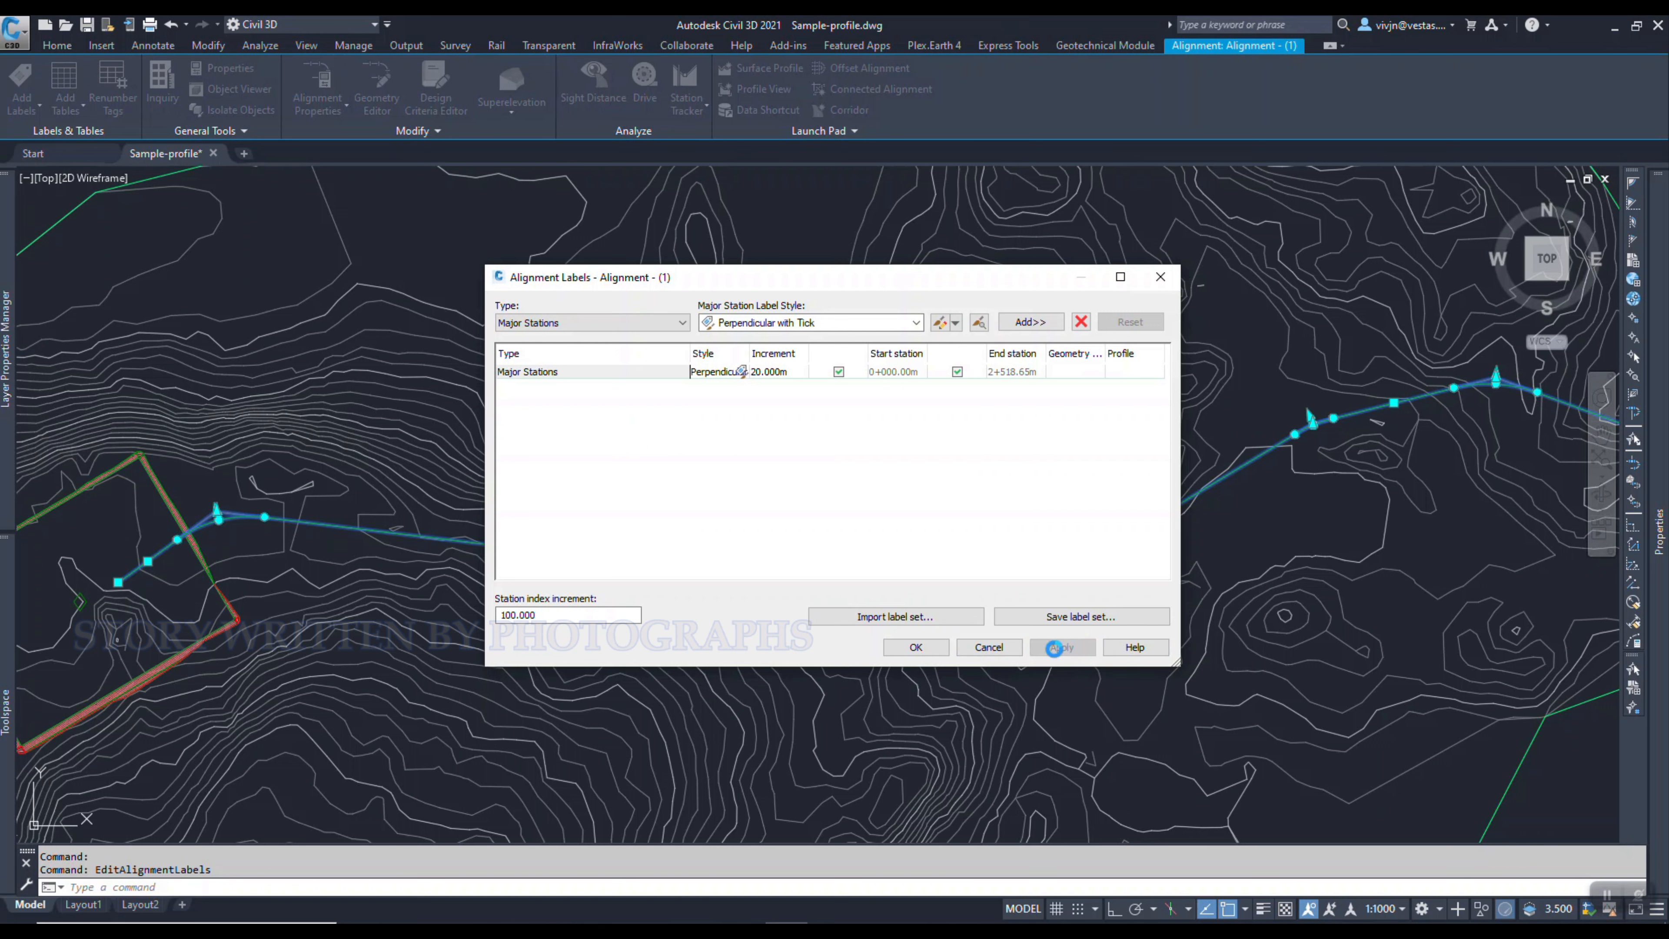
{"action": "left_click", "coordinate": [916, 647]}
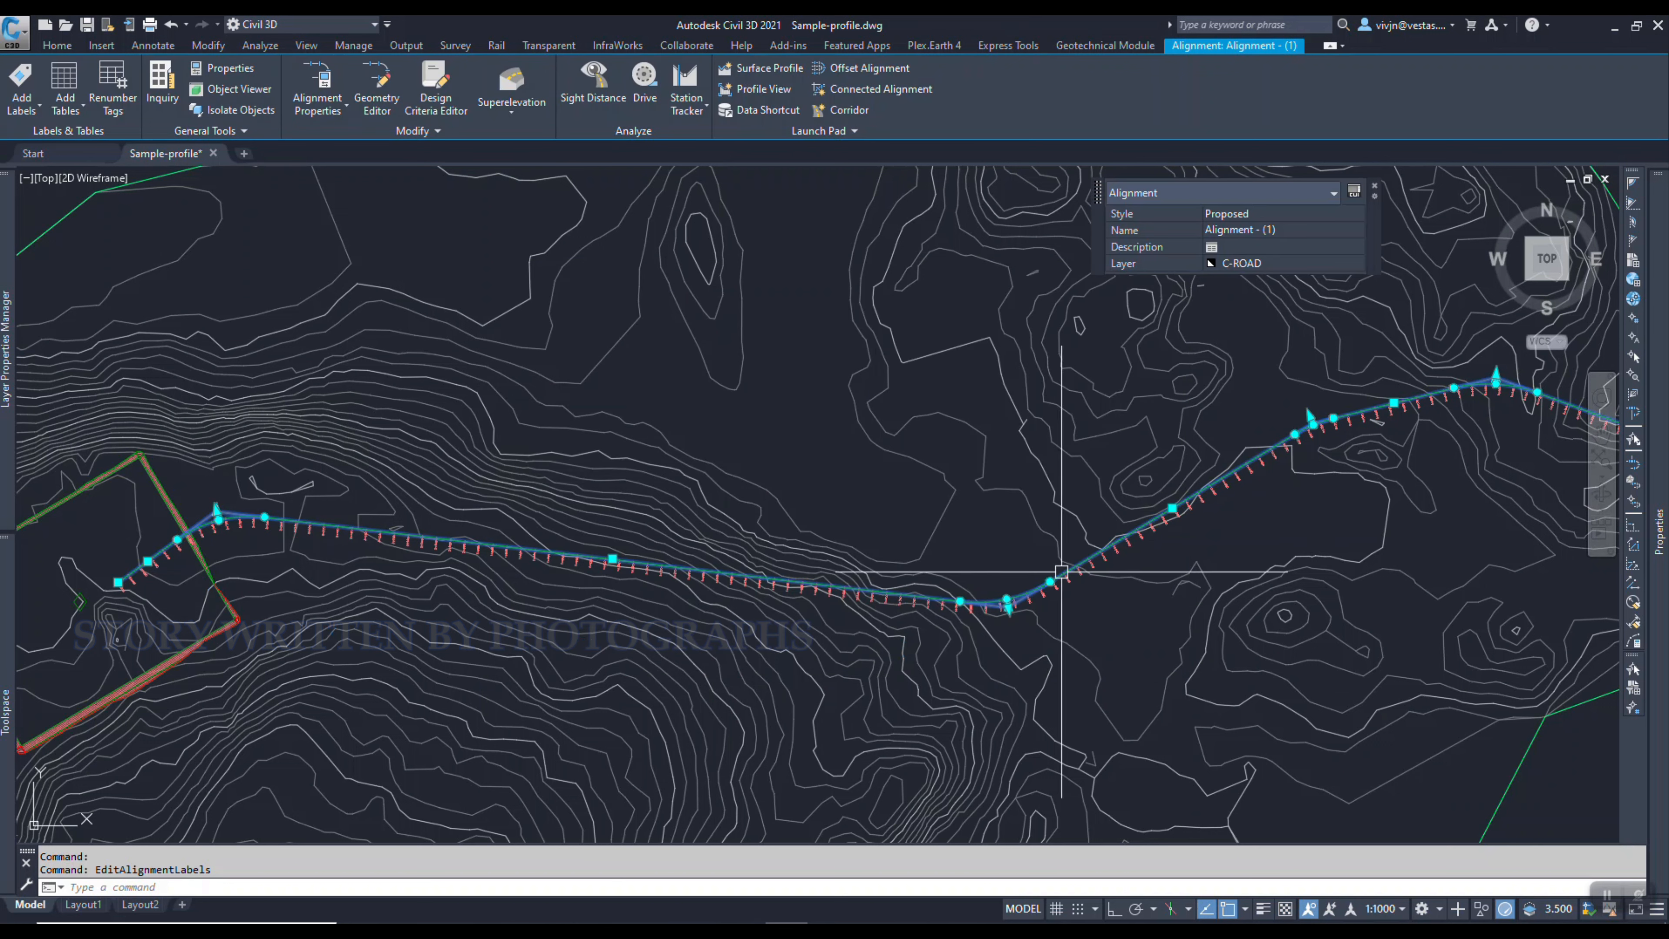
- Examine the new station labels at the start and end of the road alignment
{"action": "scroll", "coordinate": [115, 585], "scroll_direction": "up", "scroll_amount": 12}
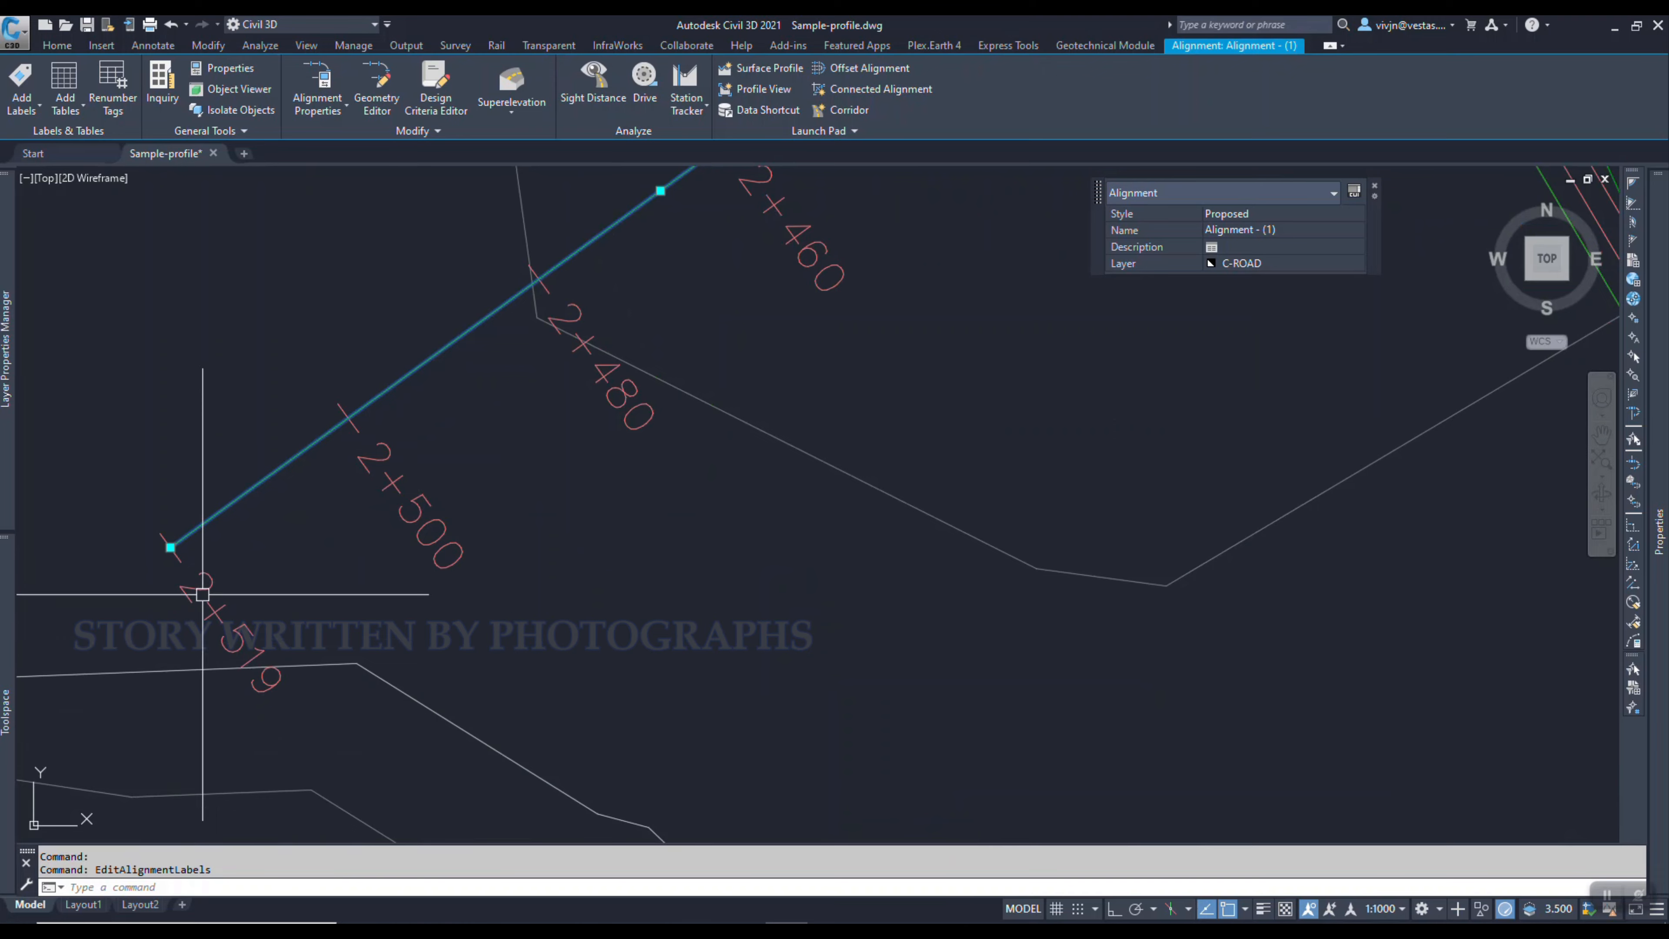
{"action": "scroll", "coordinate": [1177, 599], "scroll_direction": "down", "scroll_amount": 8}
{"action": "scroll", "coordinate": [794, 570], "scroll_direction": "up", "scroll_amount": 8}
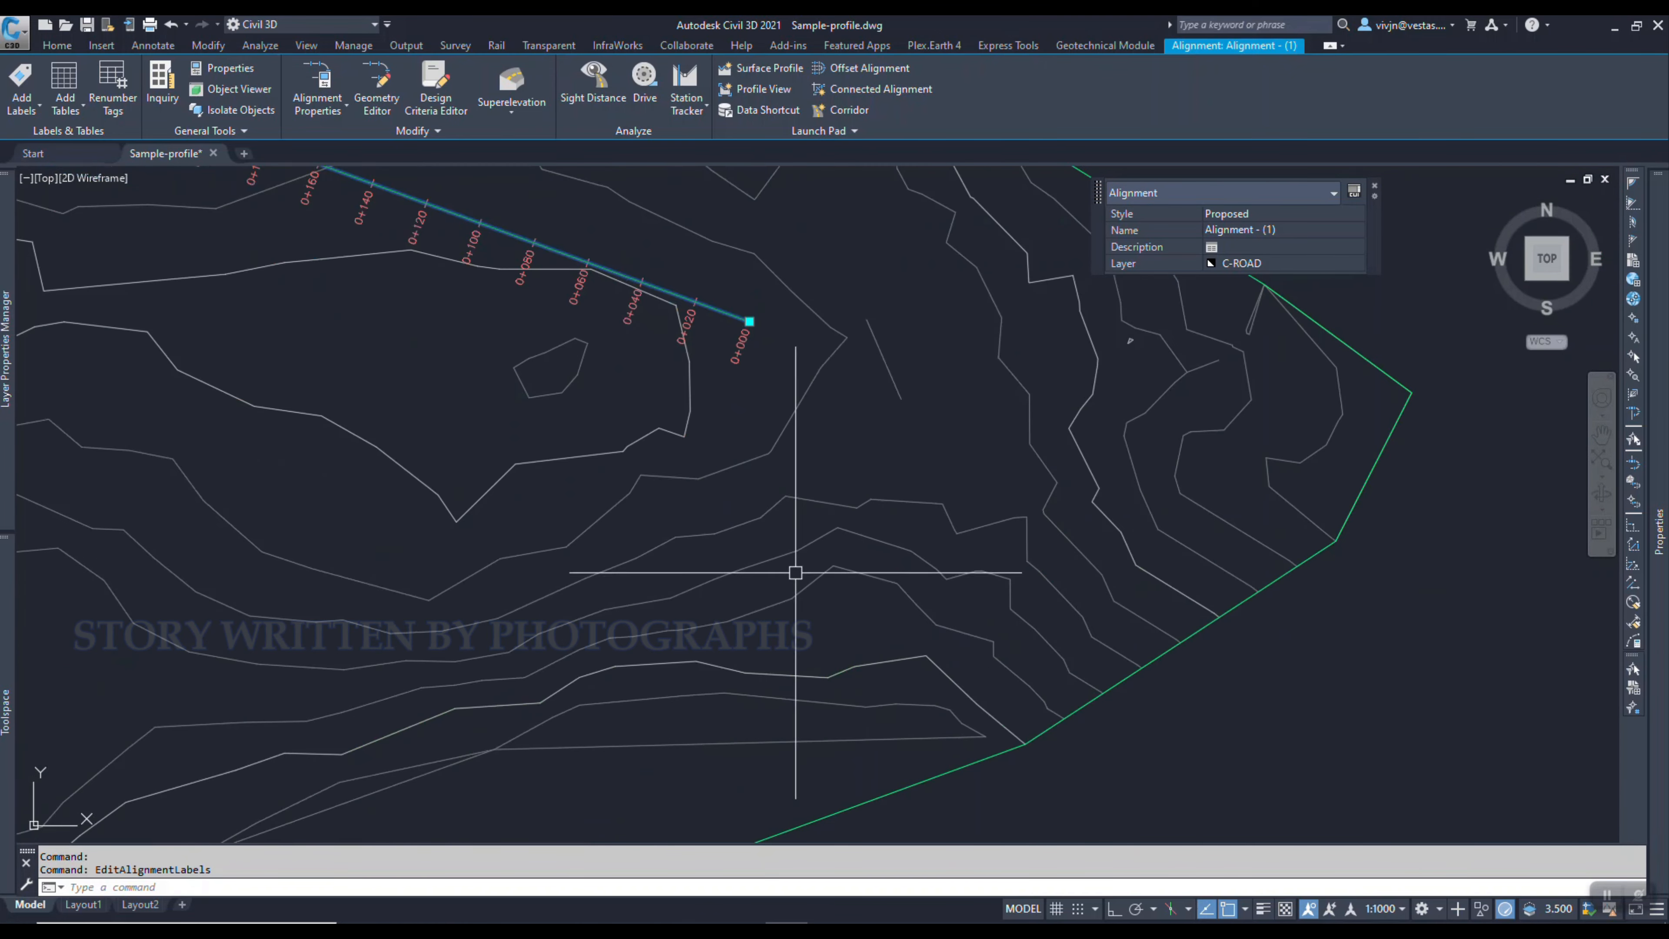
{"action": "scroll", "coordinate": [794, 570], "scroll_direction": "down", "scroll_amount": 8}
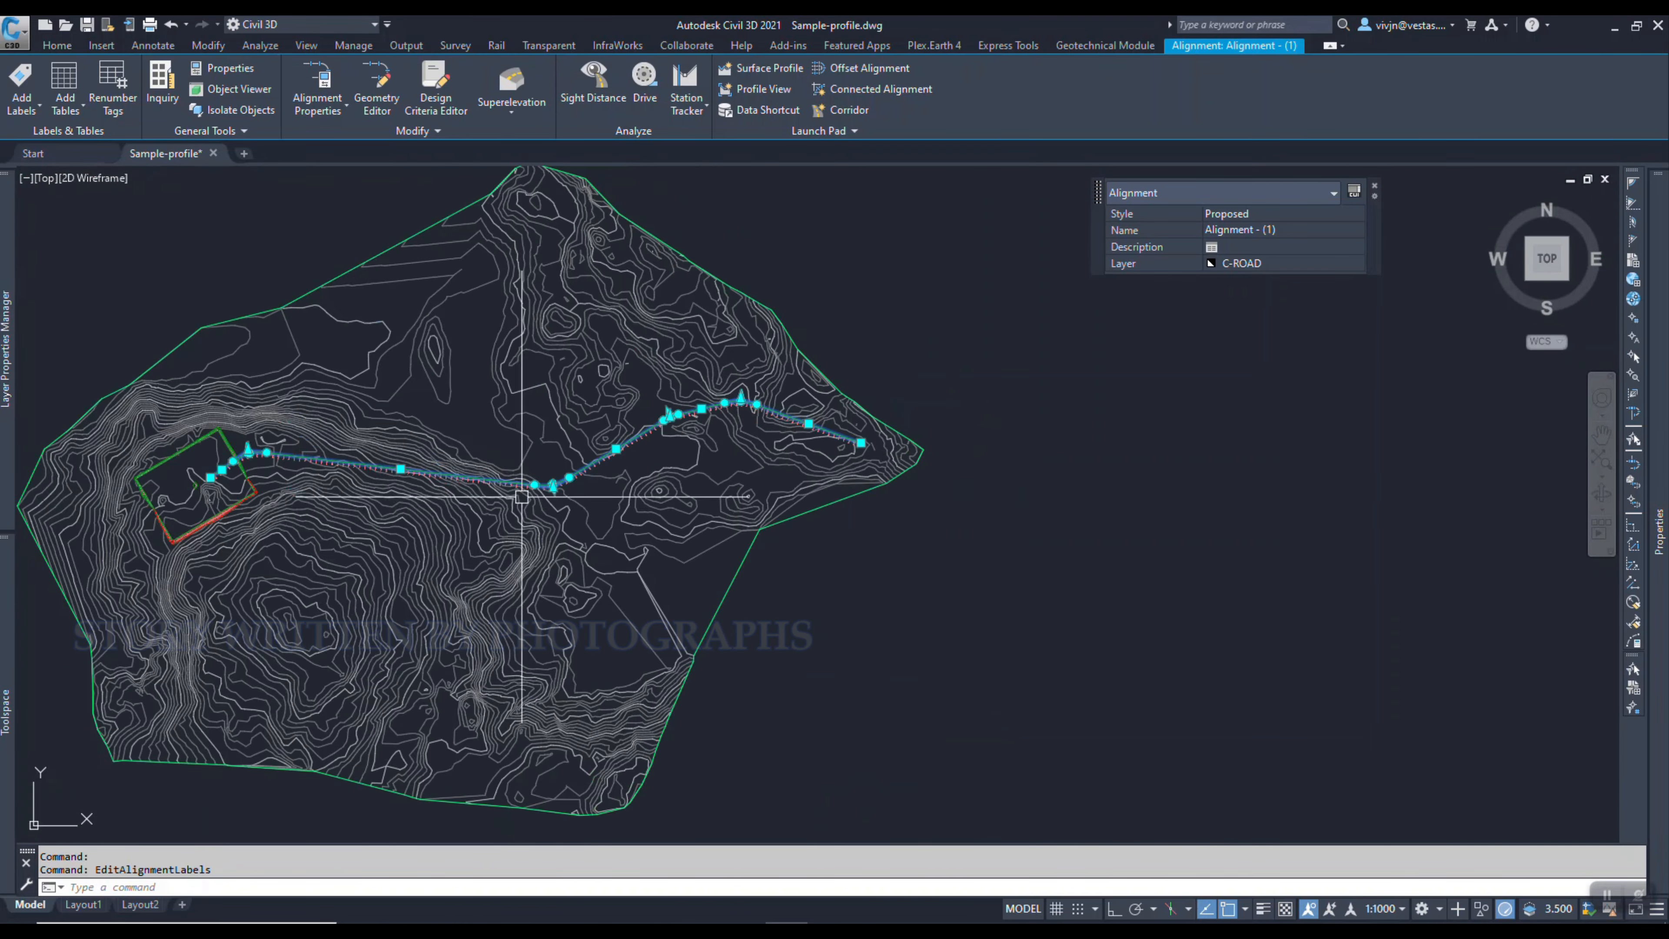
{"action": "scroll", "coordinate": [446, 437], "scroll_direction": "up", "scroll_amount": 10}
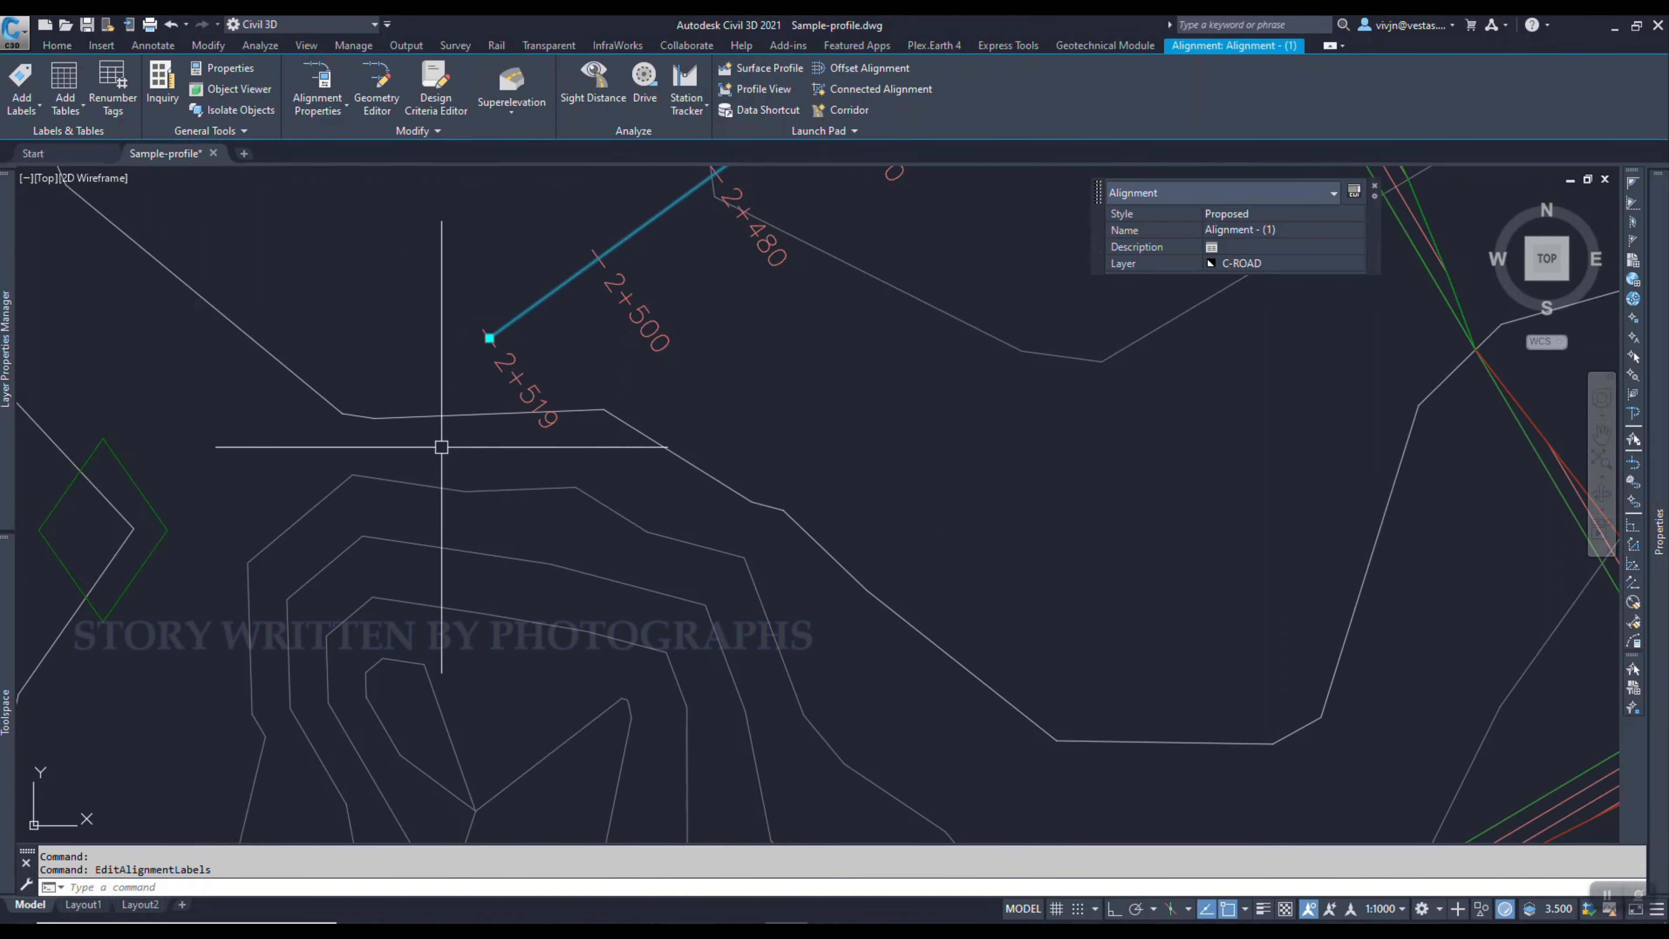
{"action": "scroll", "coordinate": [440, 447], "scroll_direction": "down", "scroll_amount": 6}
{"action": "key", "text": "Escape"}
{"action": "key", "text": "Escape"}
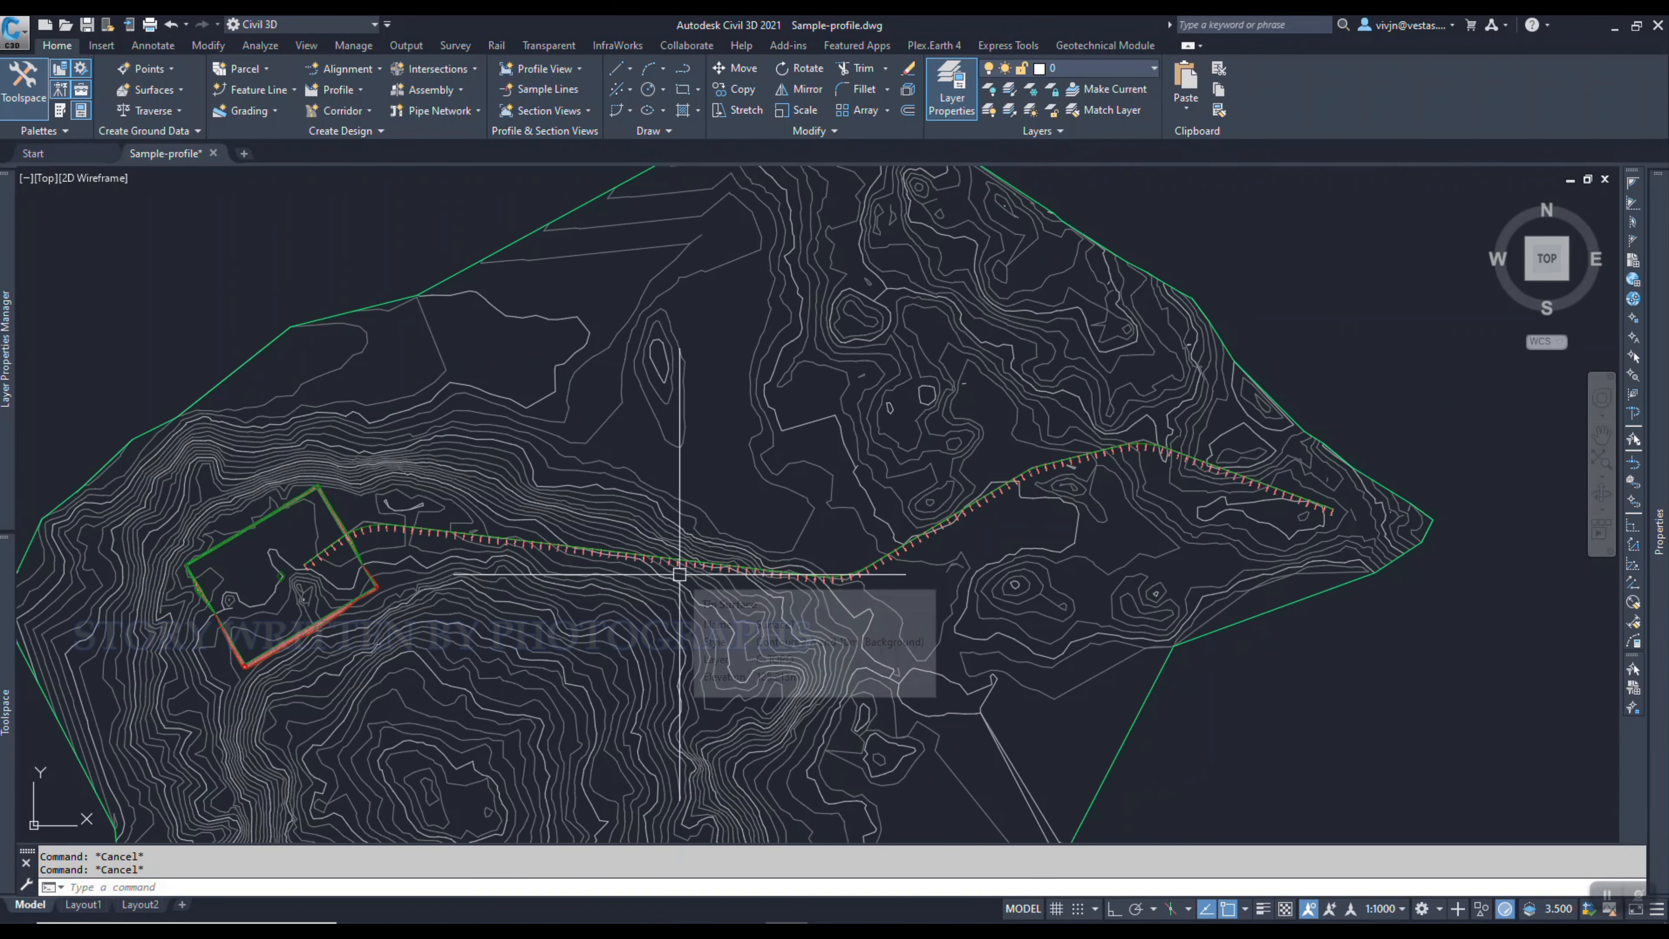
{"action": "left_click", "coordinate": [359, 96]}
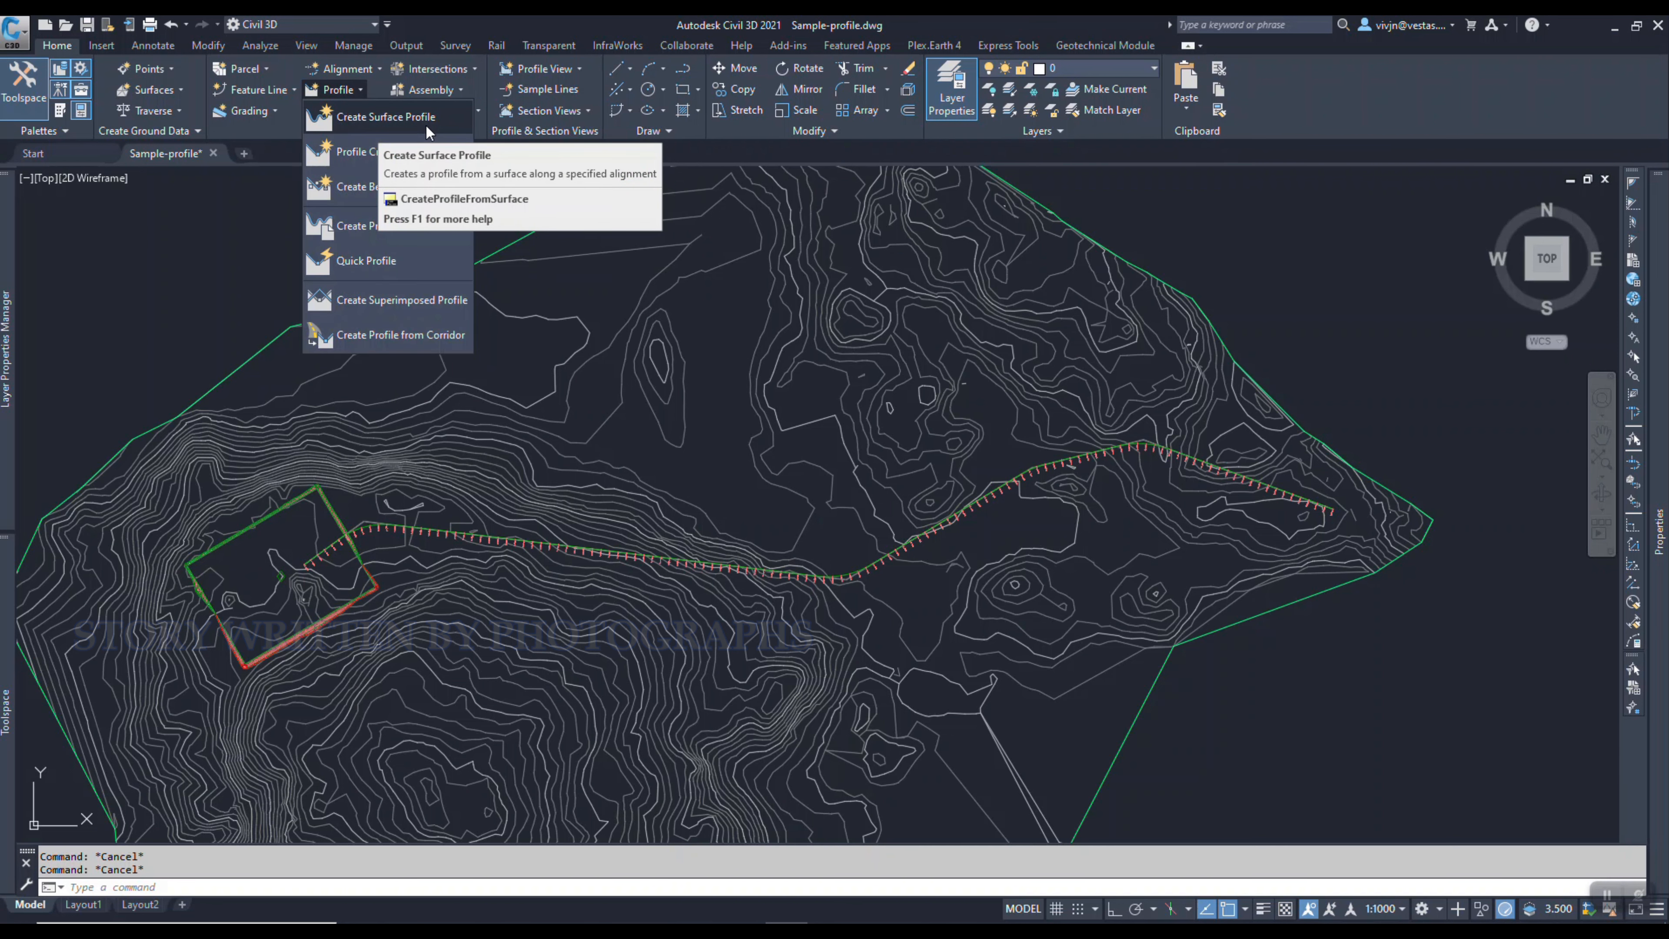
{"action": "left_click", "coordinate": [407, 119]}
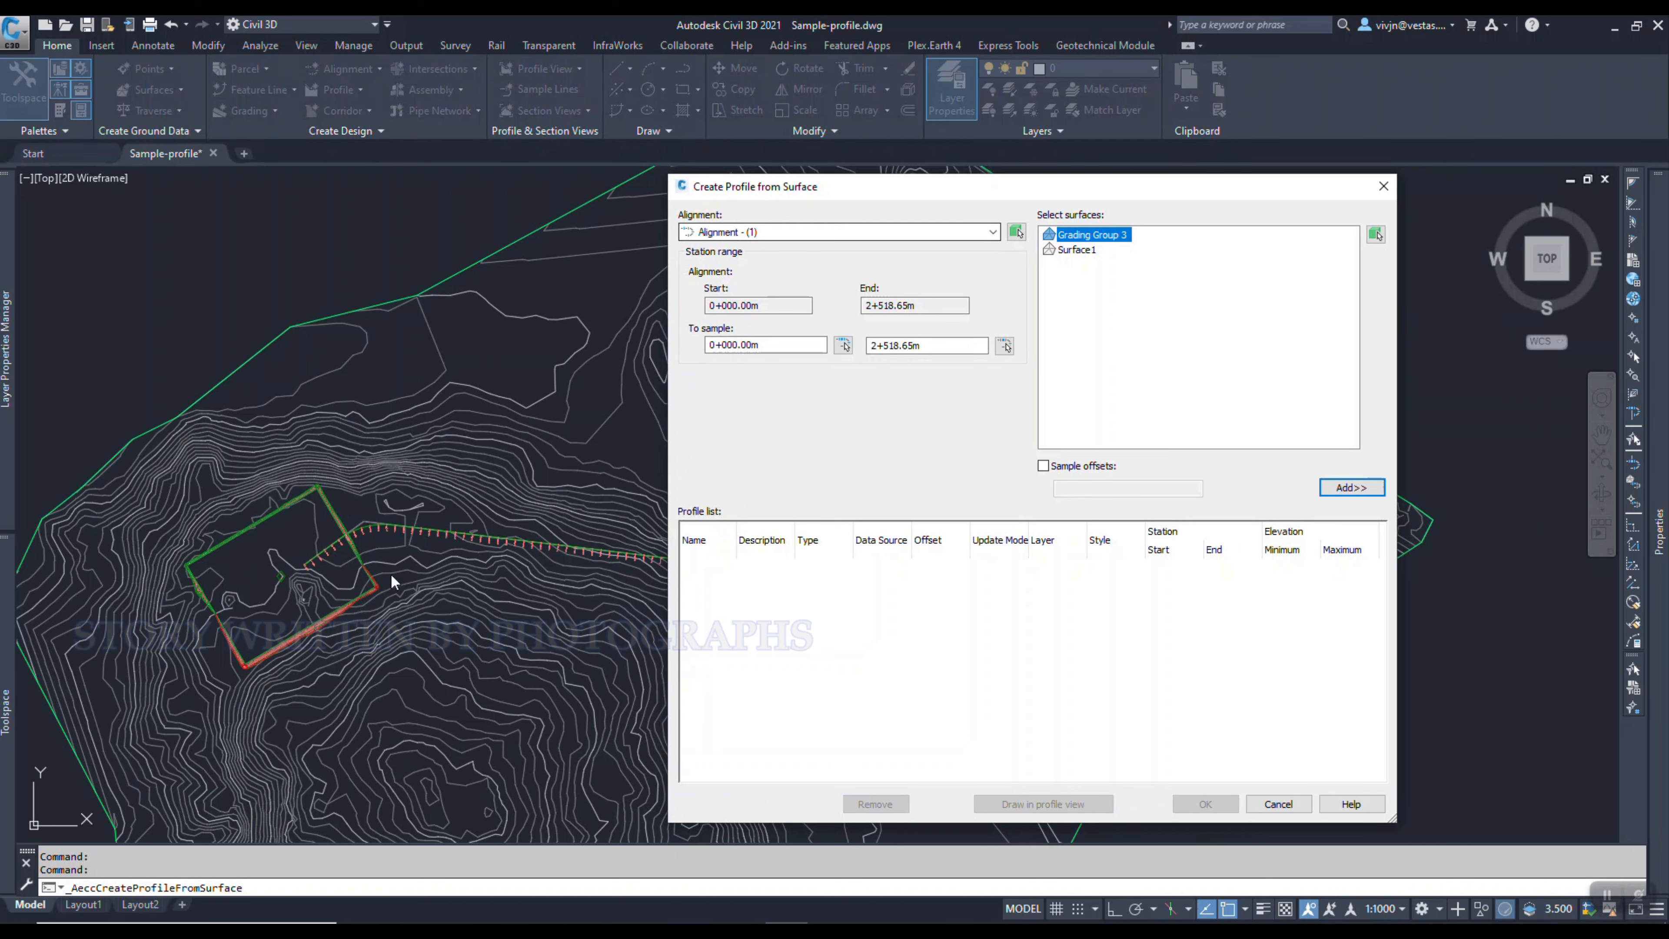
{"action": "left_click", "coordinate": [1384, 186]}
{"action": "middle_click_drag", "start_coordinate": [704, 496], "coordinate": [750, 431]}
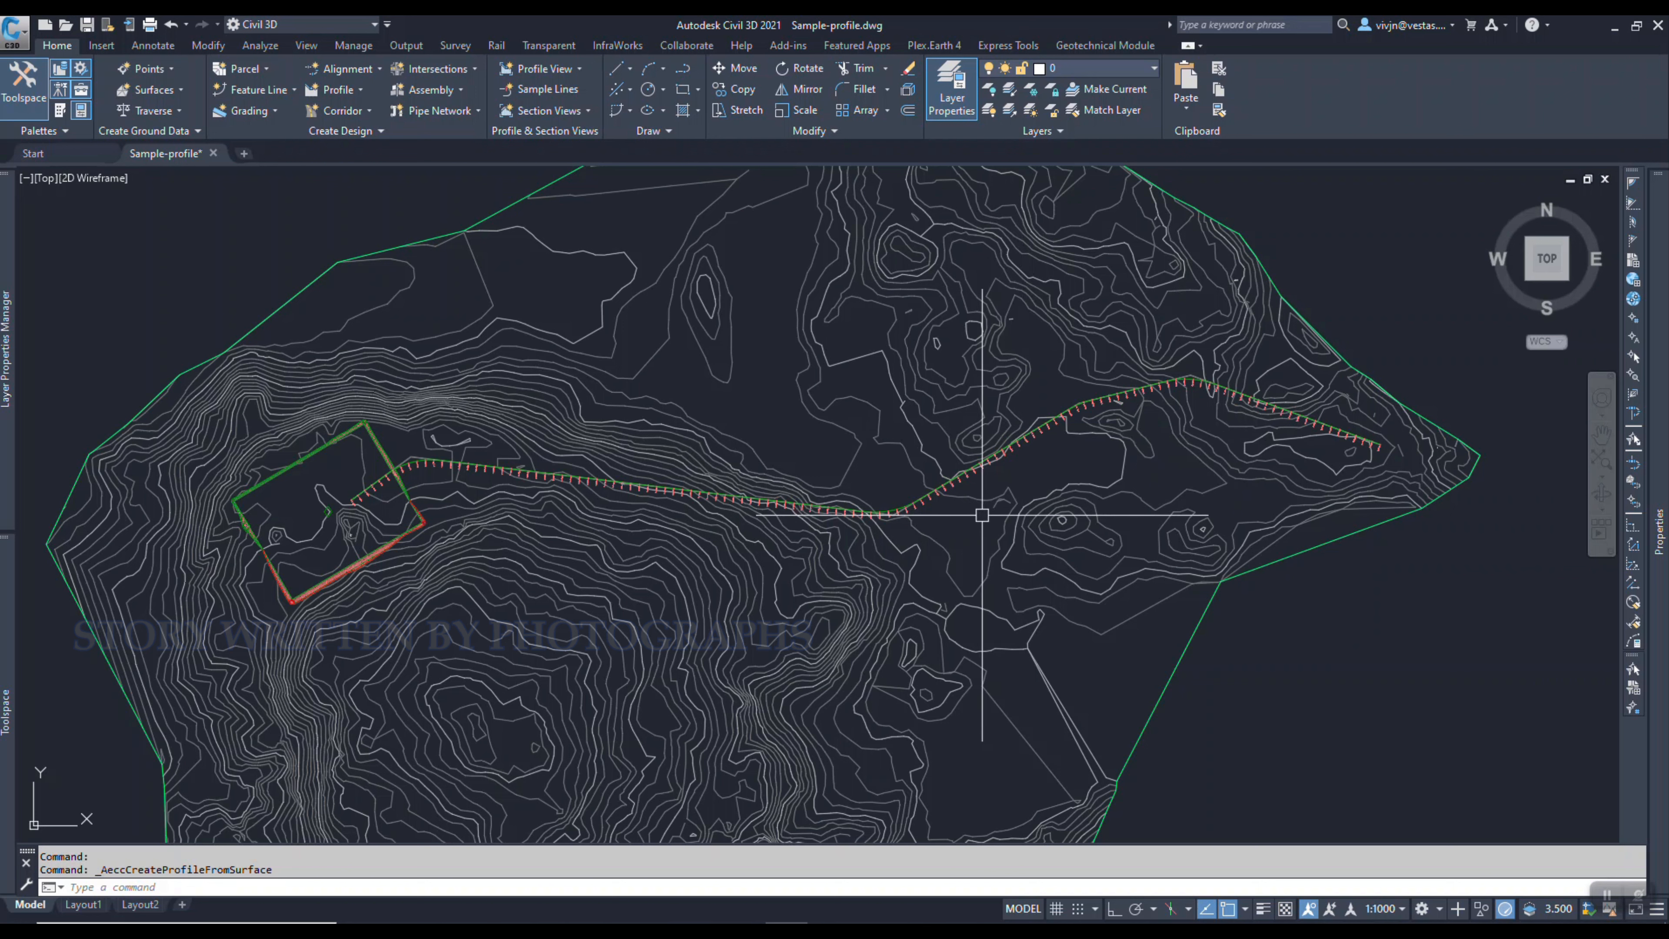
- Create surface profiles along Alignment - (1) from both Grading Group 3 and Surface1 over the full station range
{"action": "left_click", "coordinate": [361, 87]}
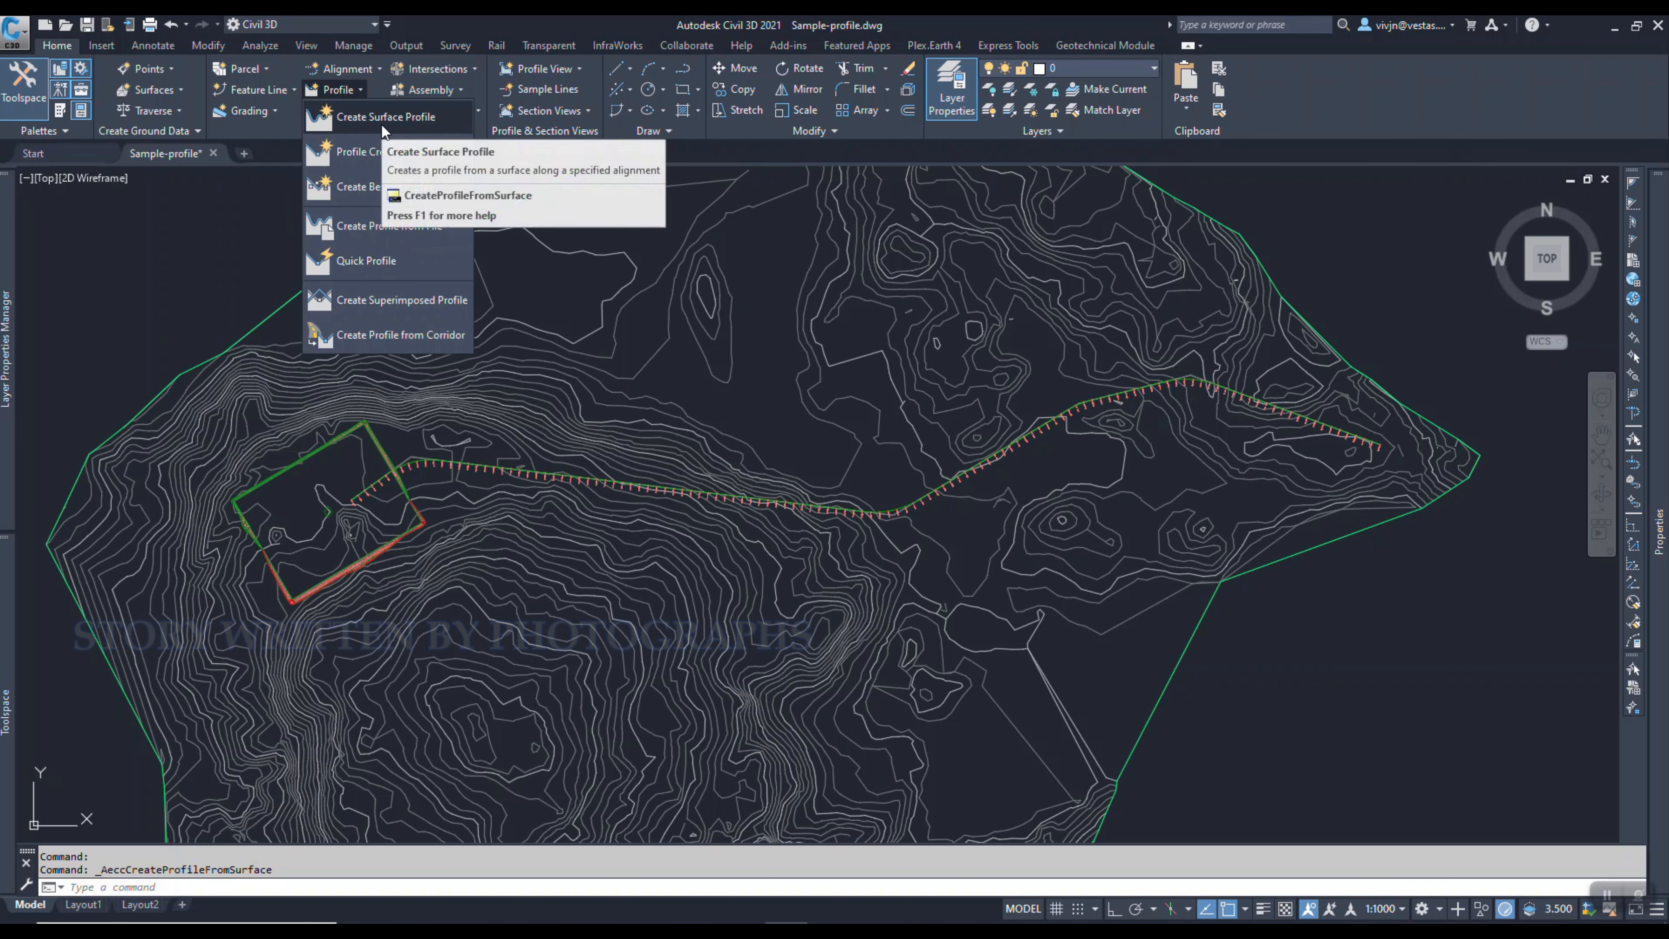
{"action": "left_click", "coordinate": [381, 119]}
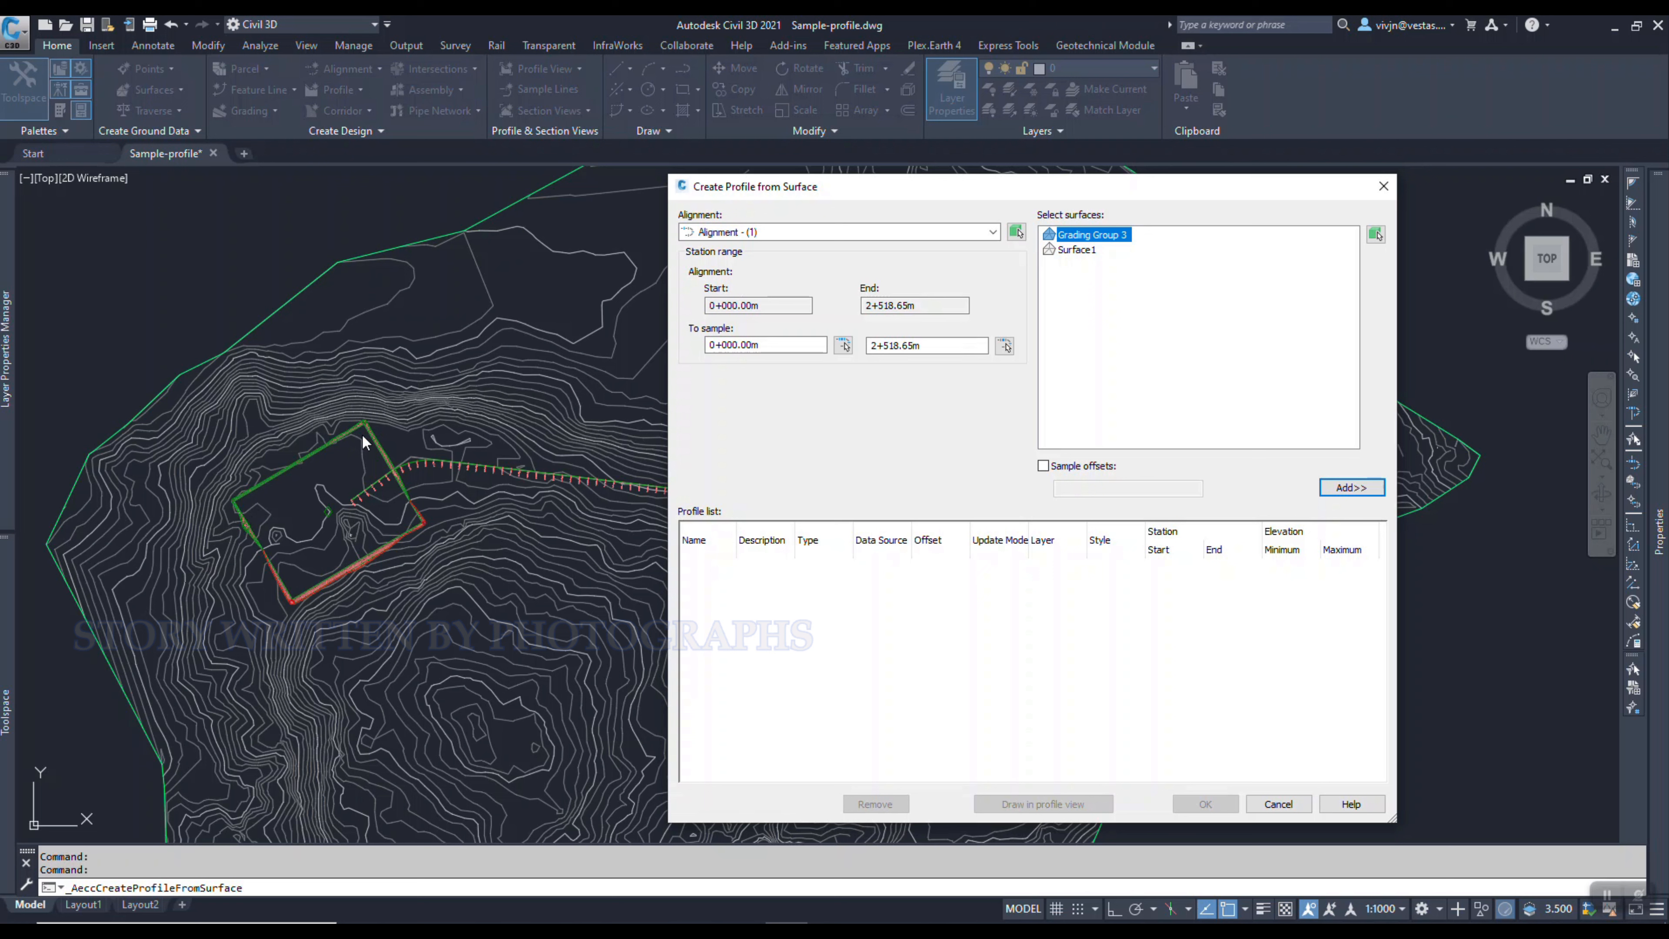
{"action": "left_click", "coordinate": [1085, 255]}
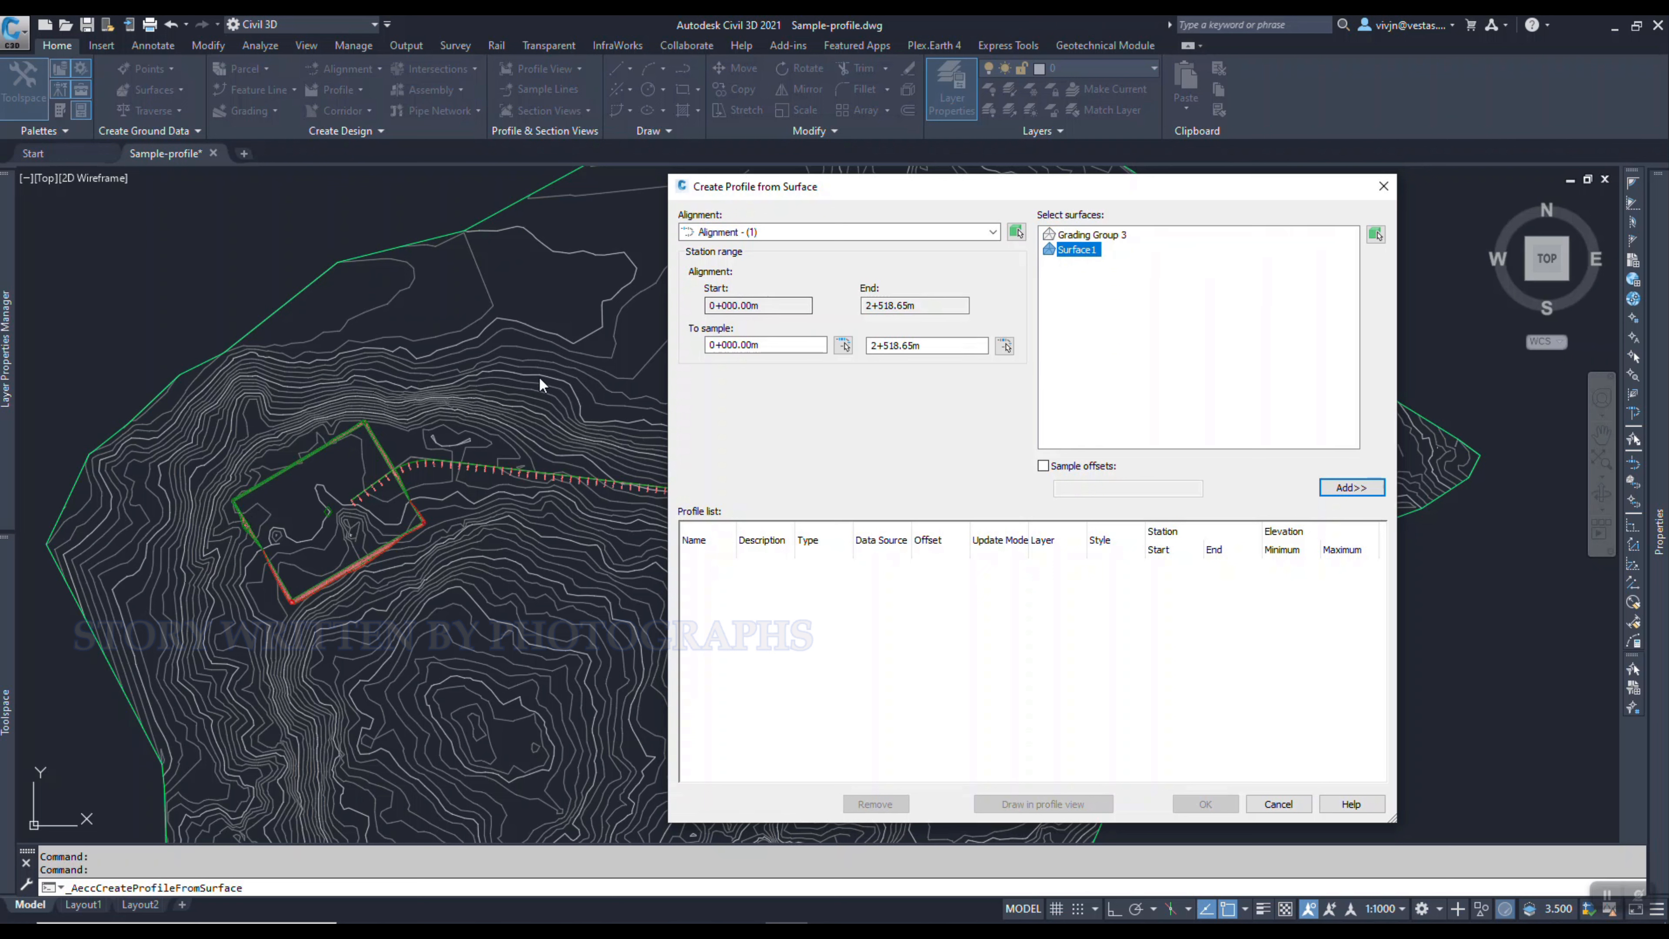
{"action": "left_click", "coordinate": [1071, 237]}
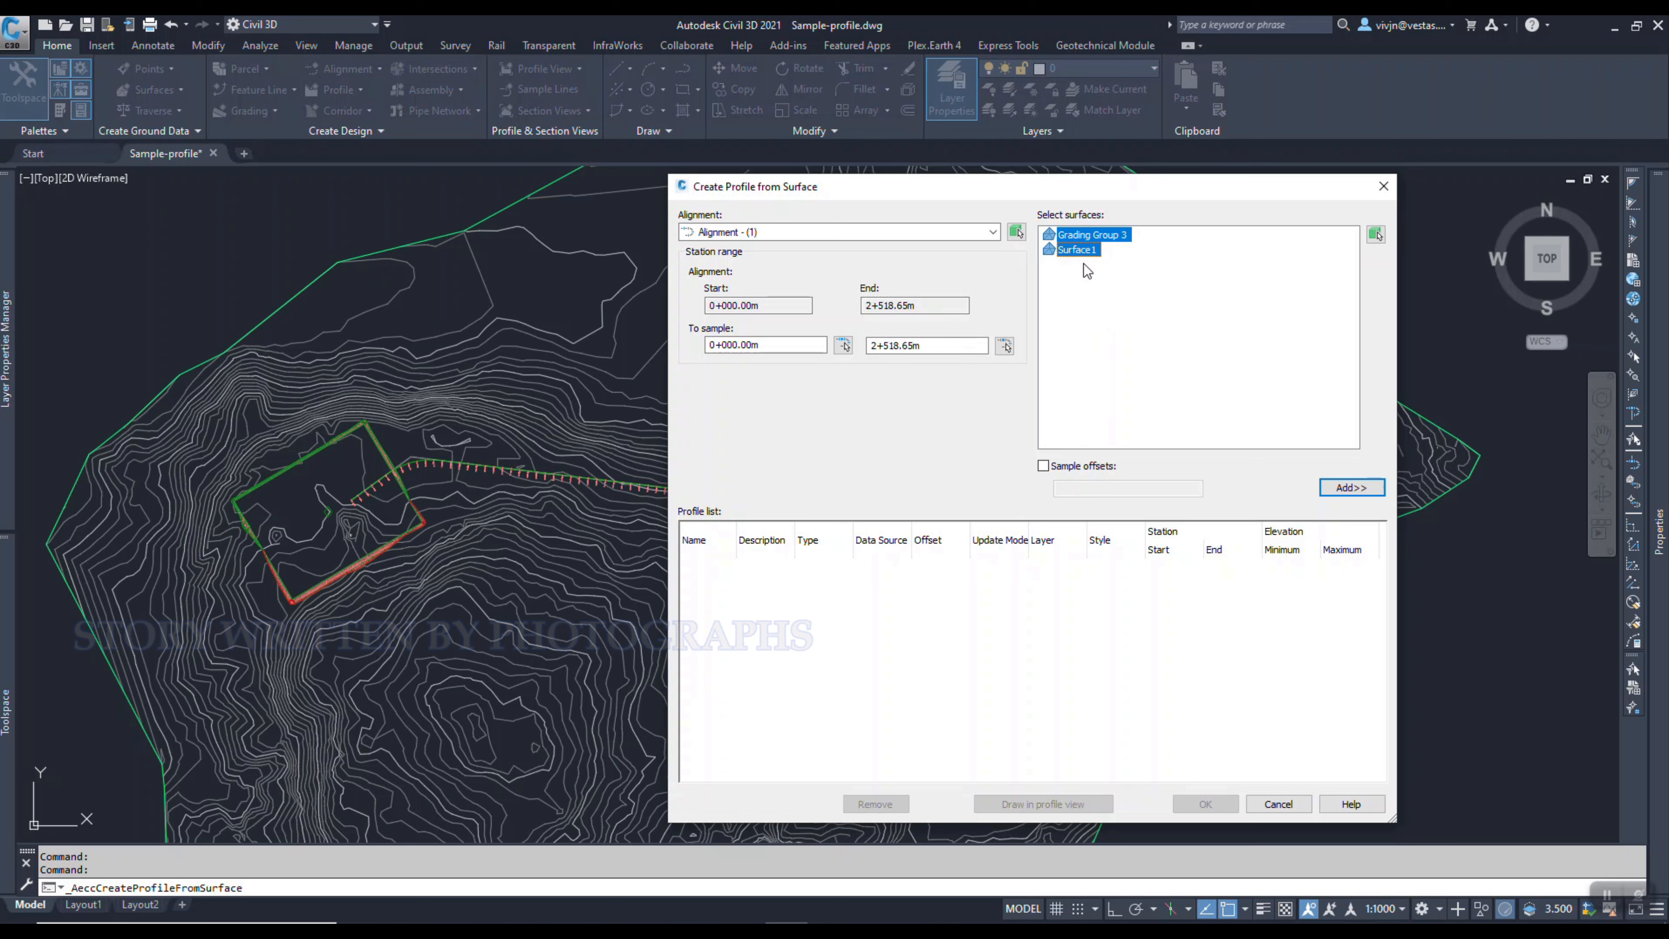
{"action": "left_click", "coordinate": [1351, 488]}
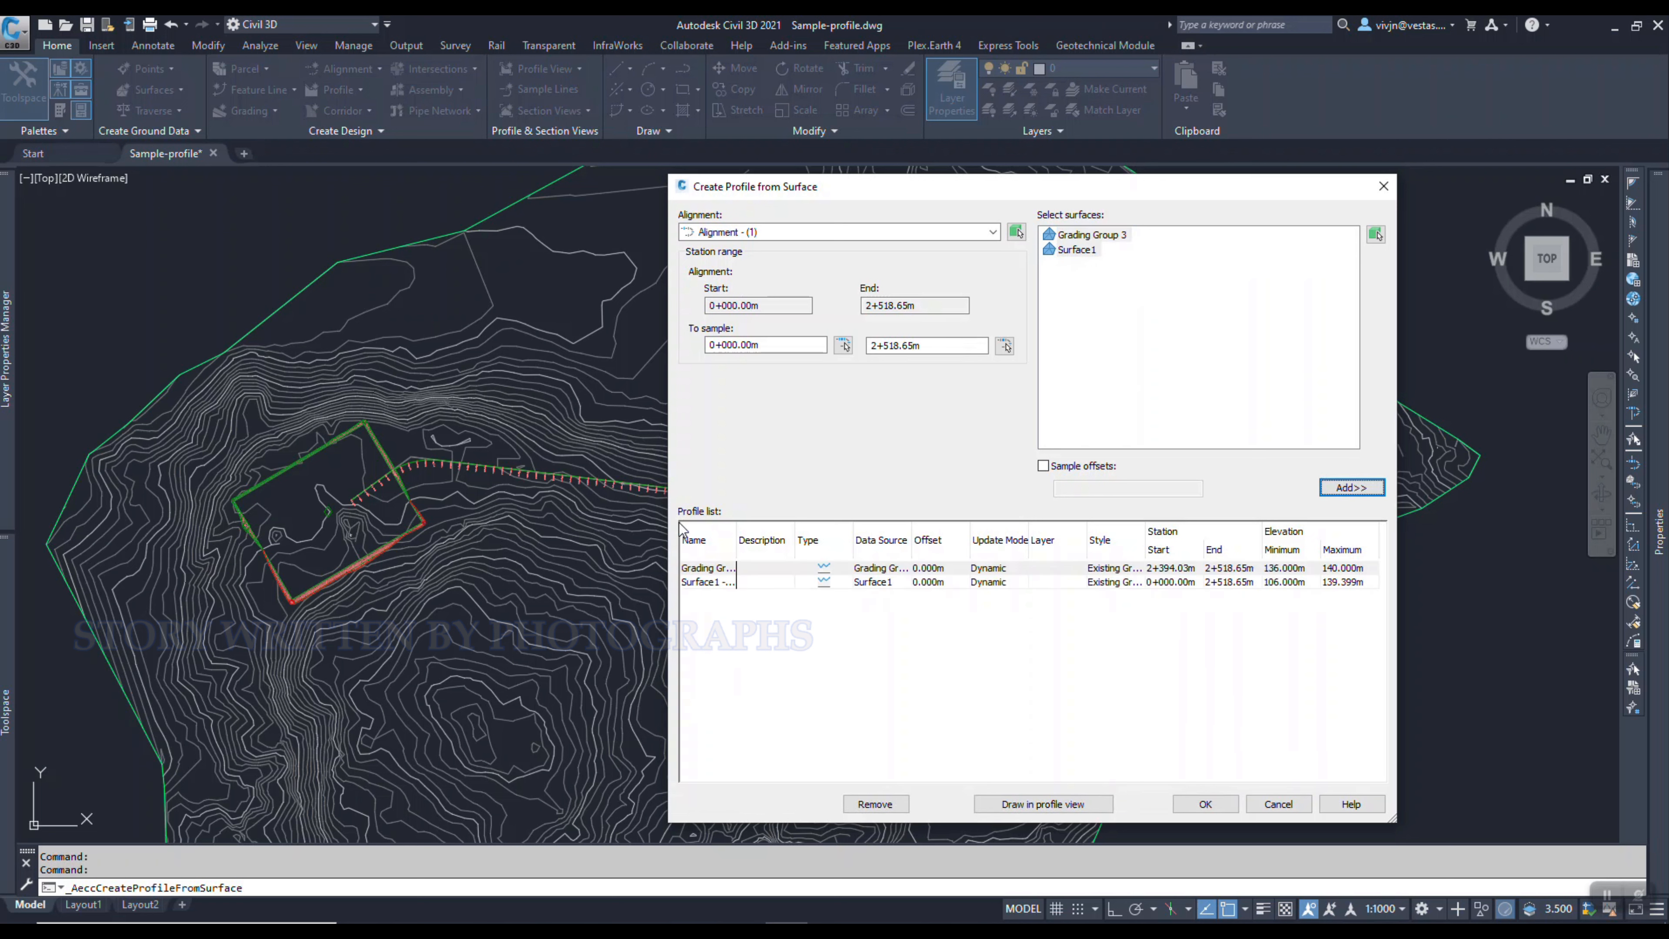
{"action": "left_click", "coordinate": [1292, 583]}
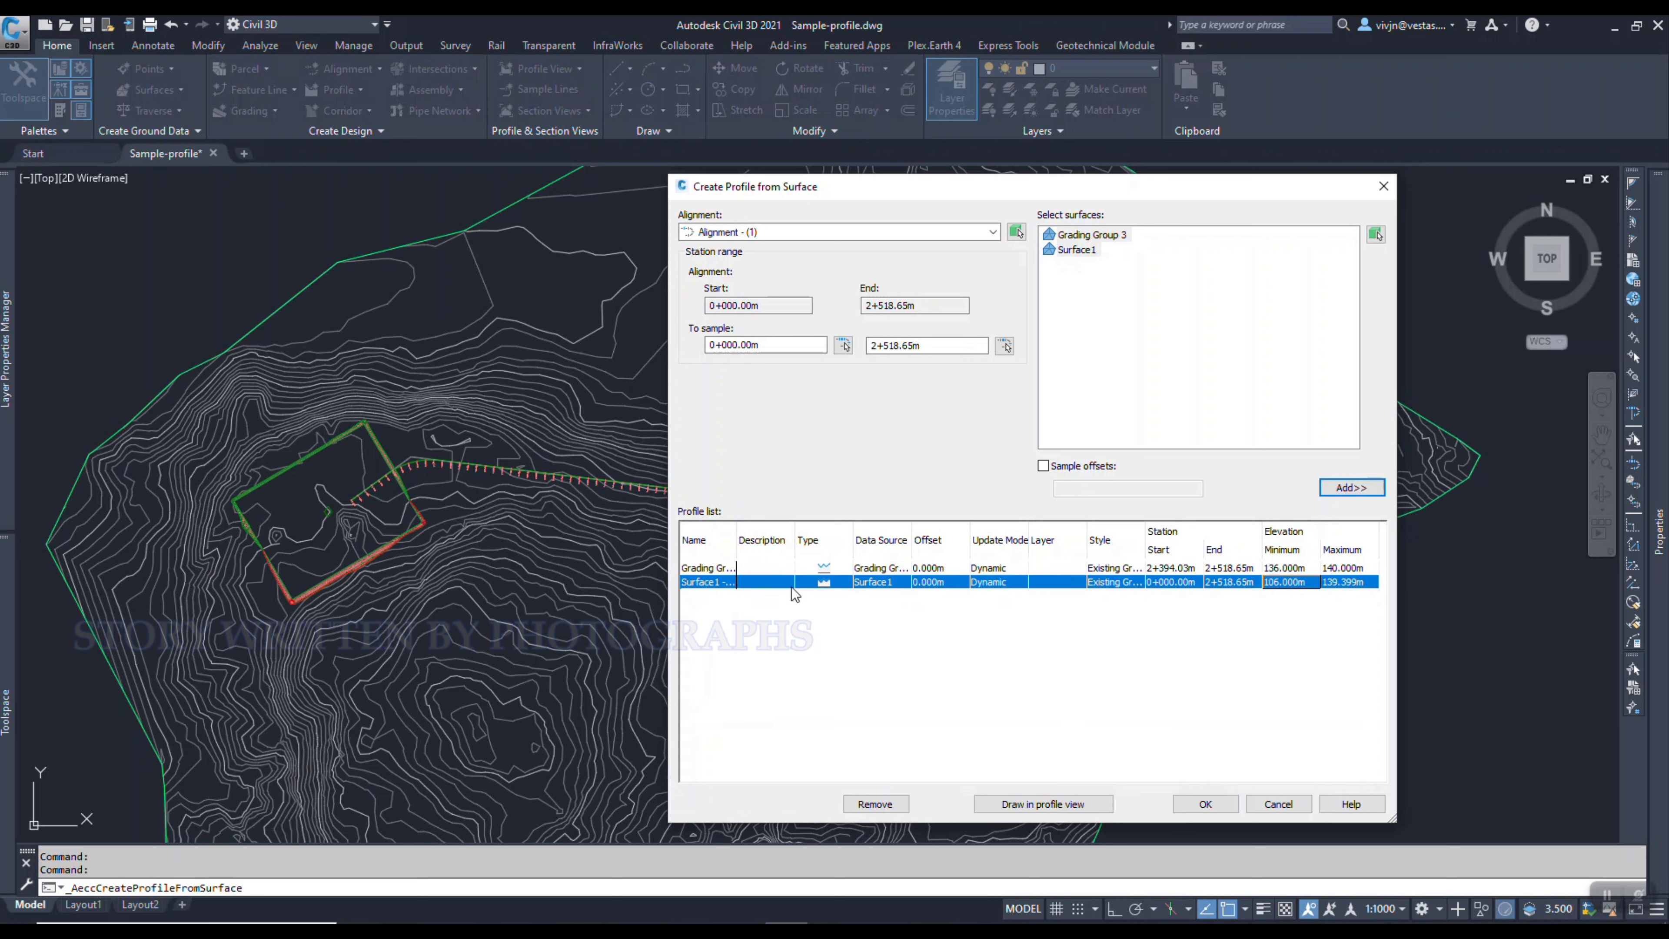
{"action": "left_click", "coordinate": [1347, 569]}
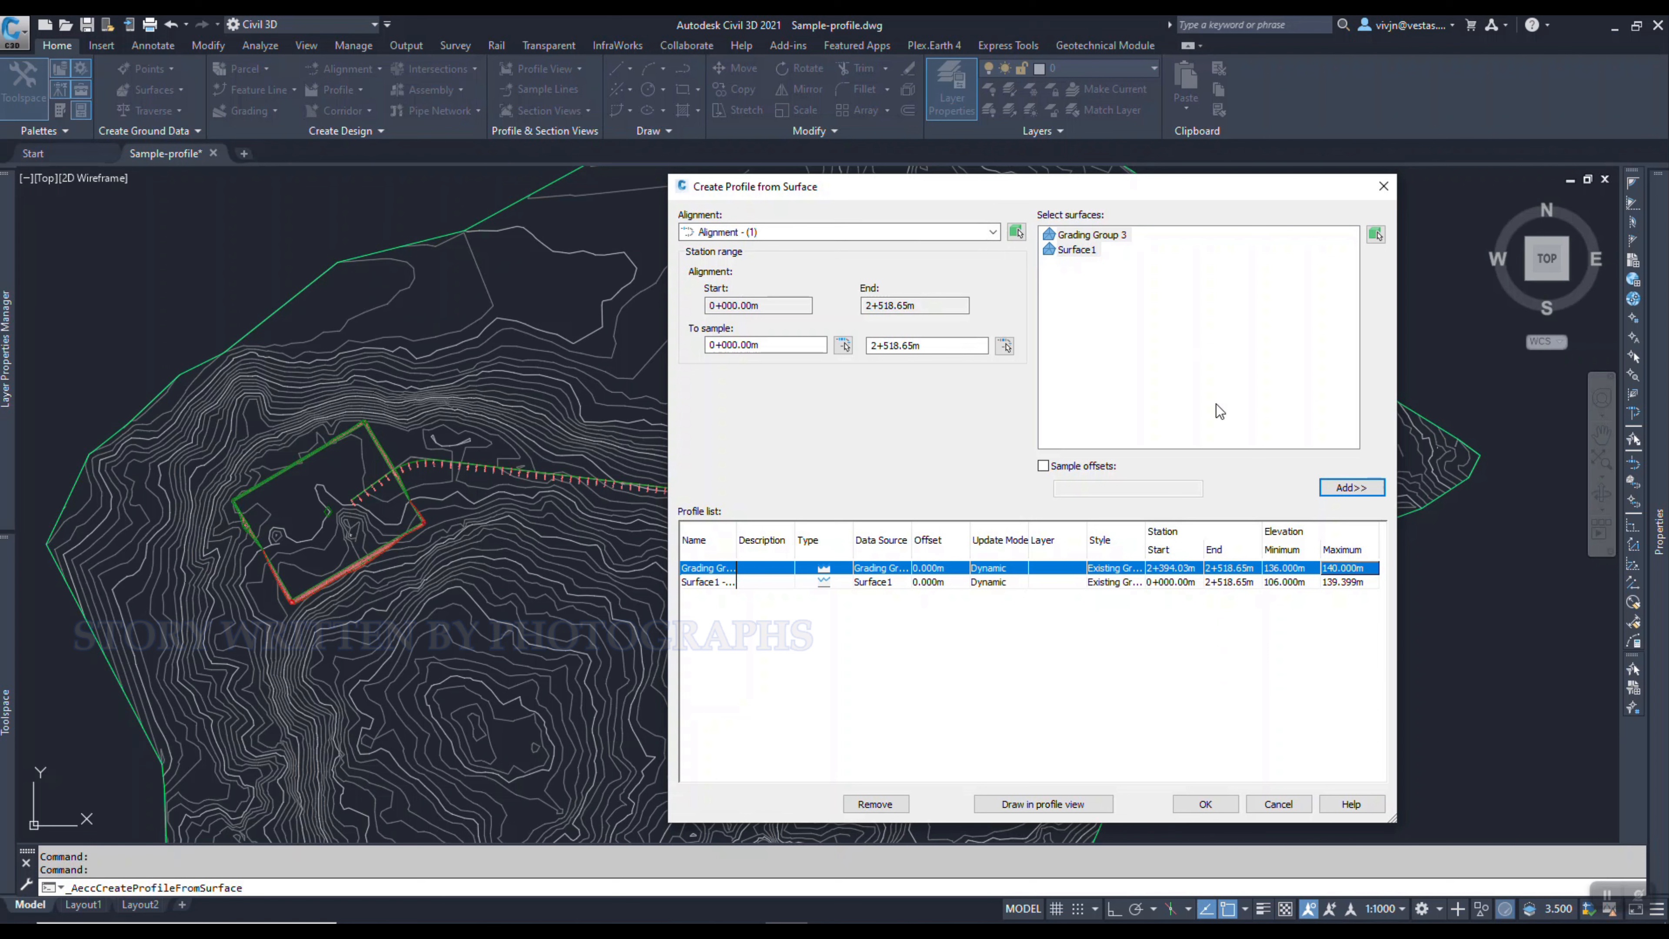
- Start drawing the sampled profiles in a new profile view, keeping its default name and choosing the Profile View style
{"action": "left_click", "coordinate": [1050, 803]}
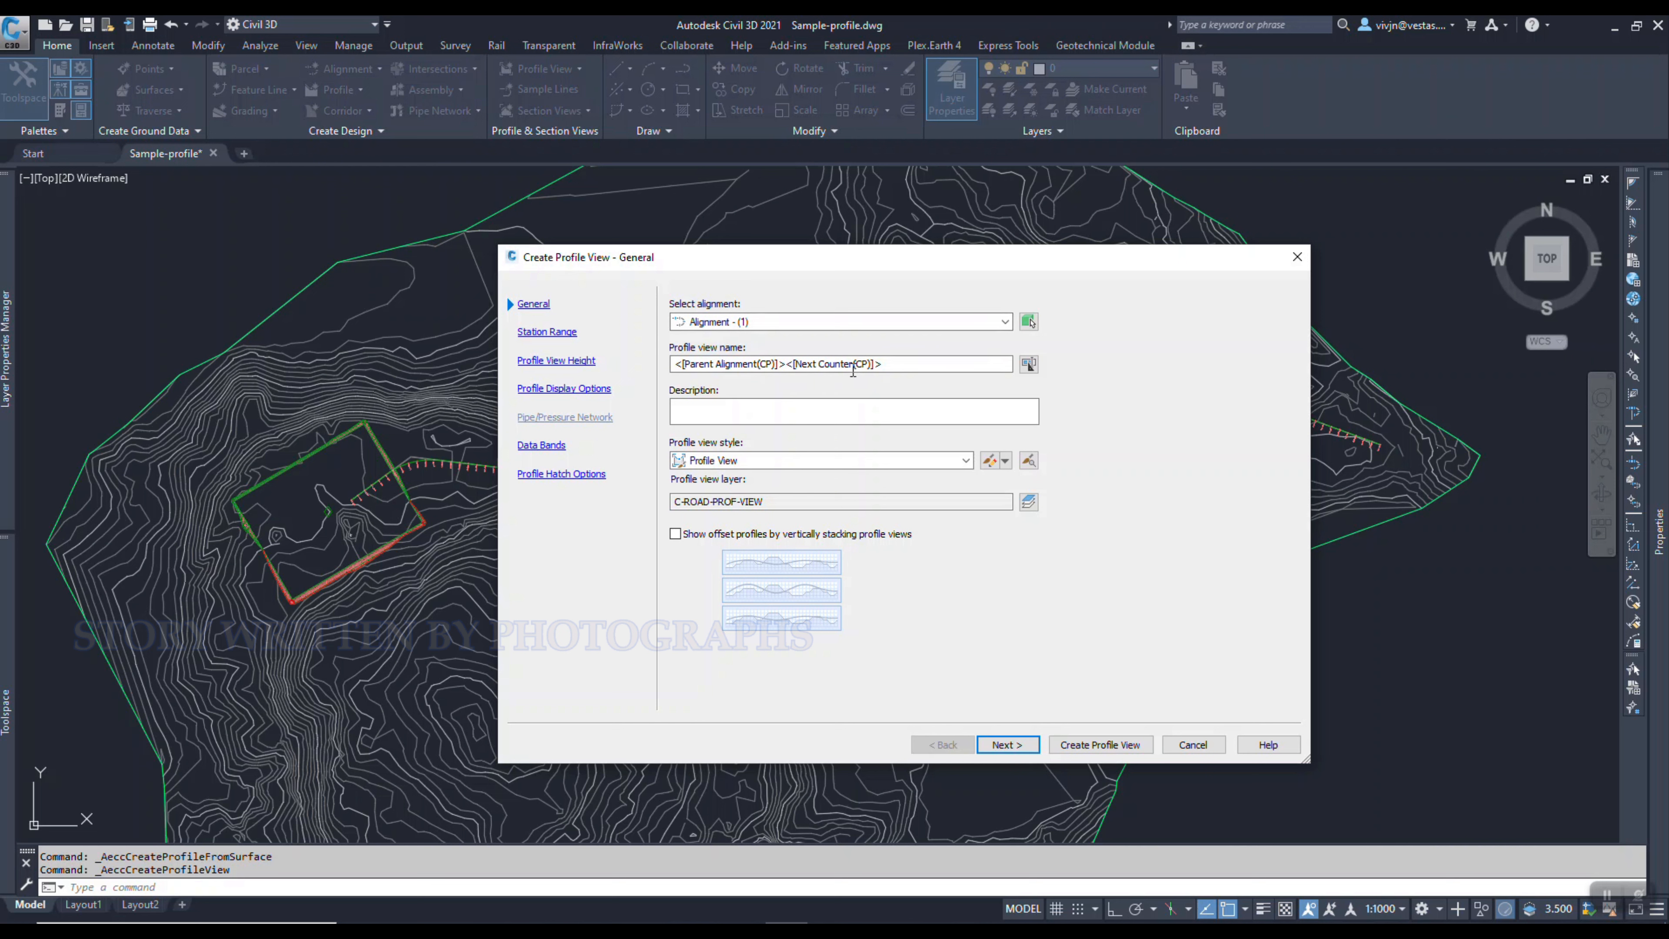
{"action": "left_click_drag", "start_coordinate": [905, 364], "coordinate": [596, 373]}
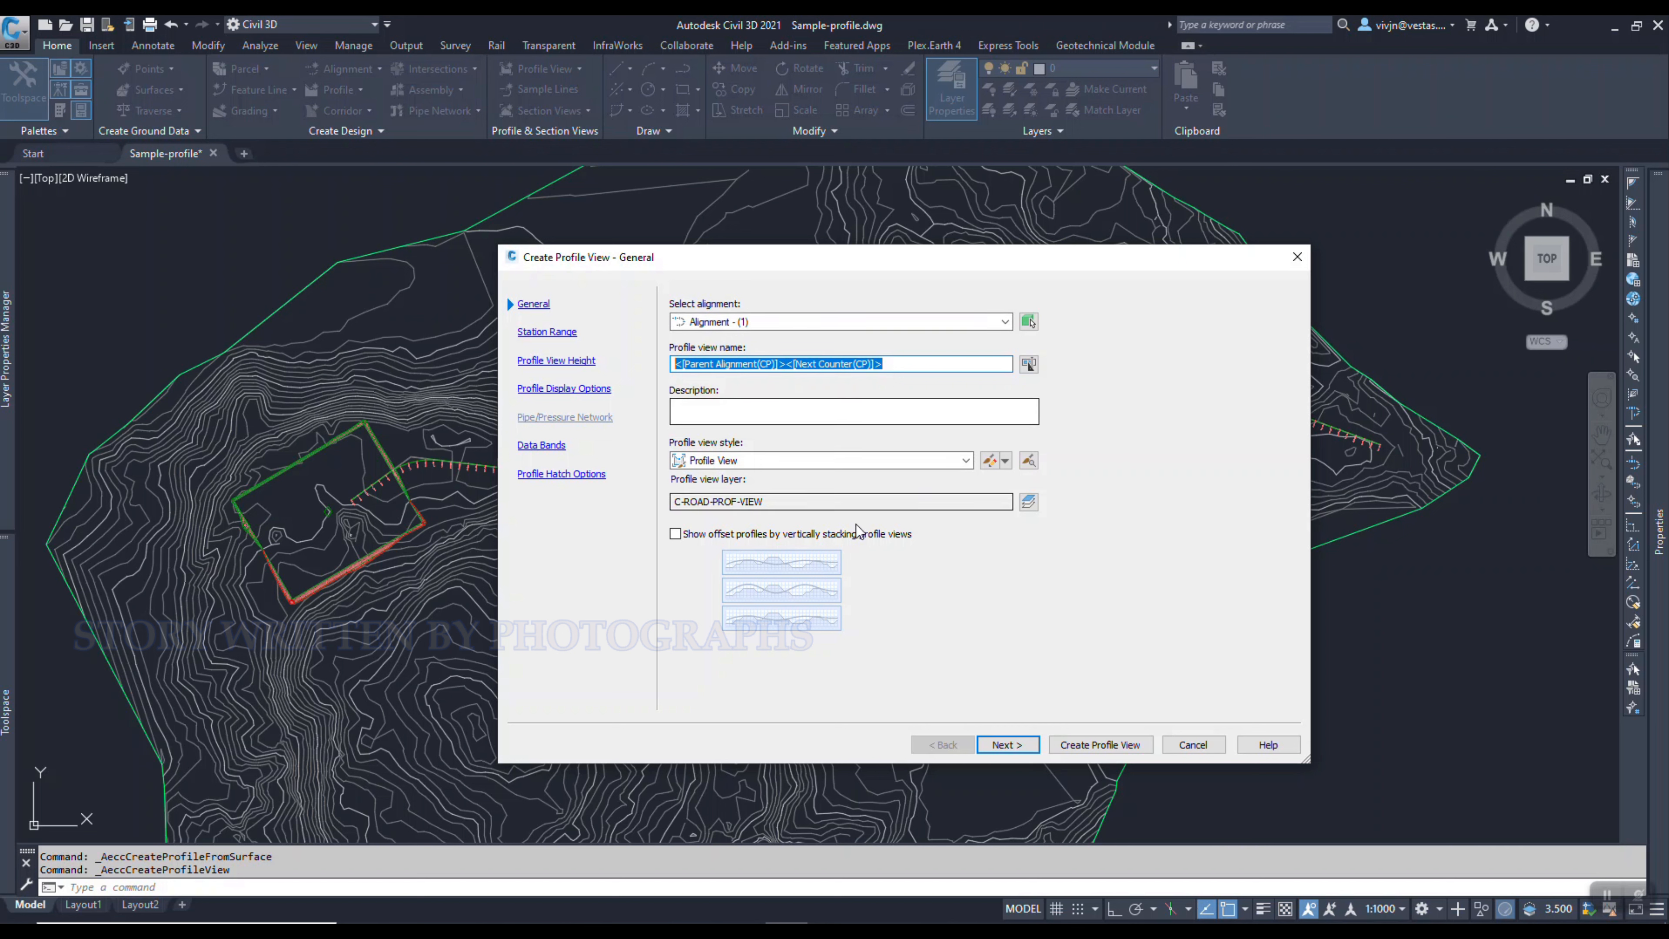
{"action": "left_click", "coordinate": [714, 411]}
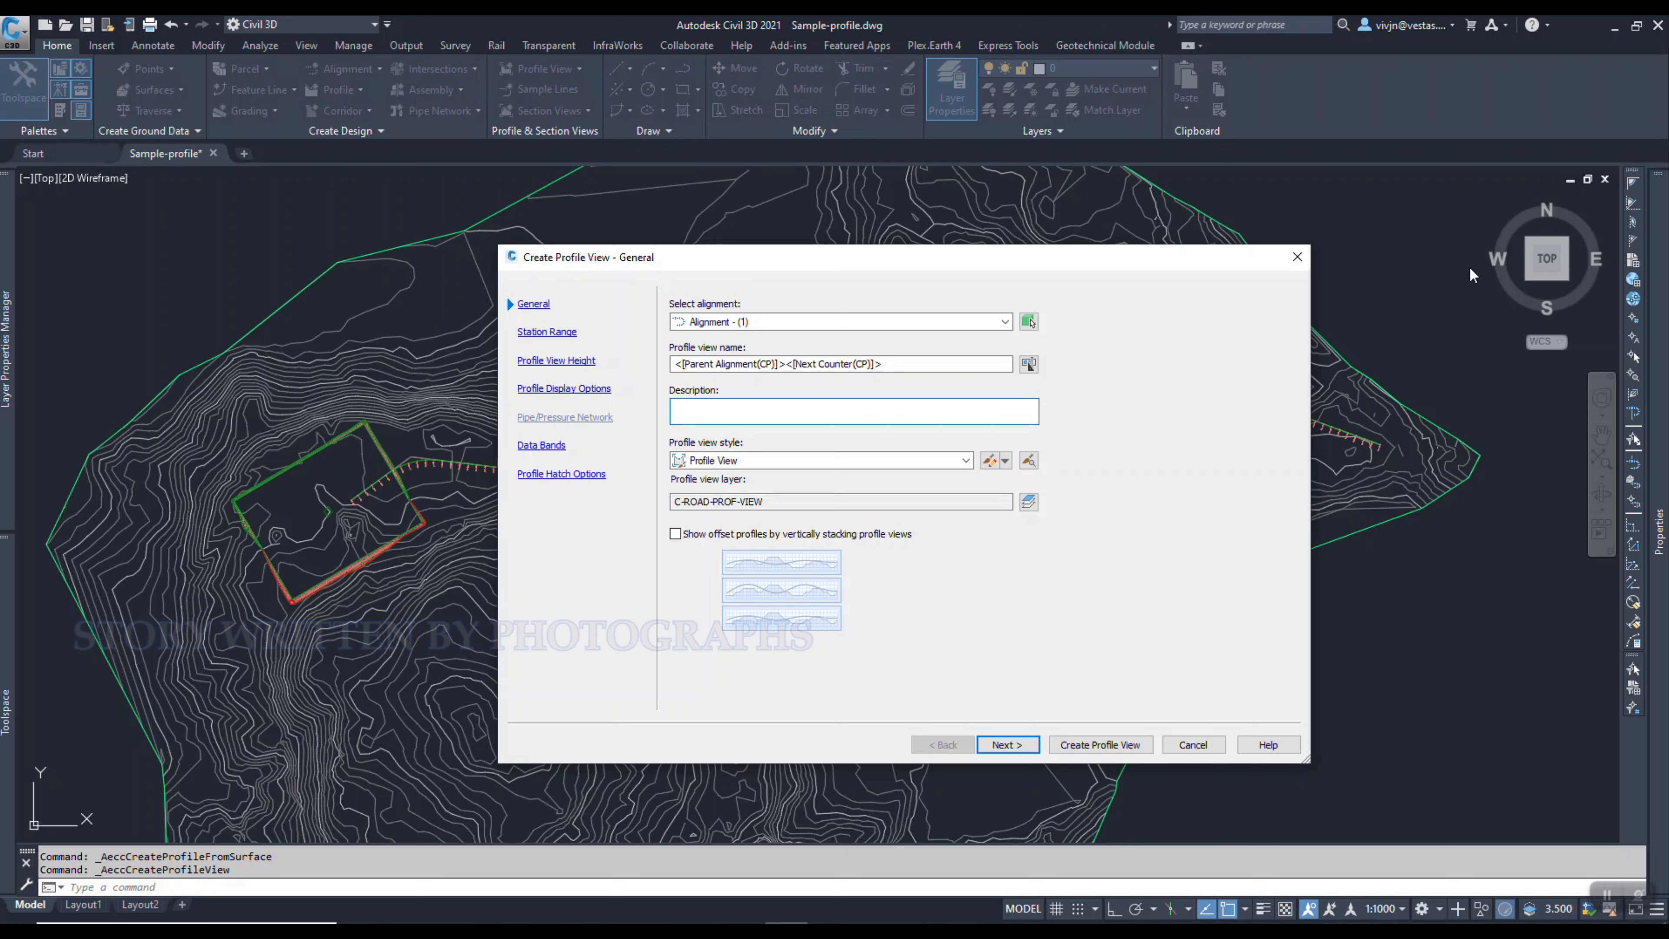
{"action": "left_click", "coordinate": [1007, 461]}
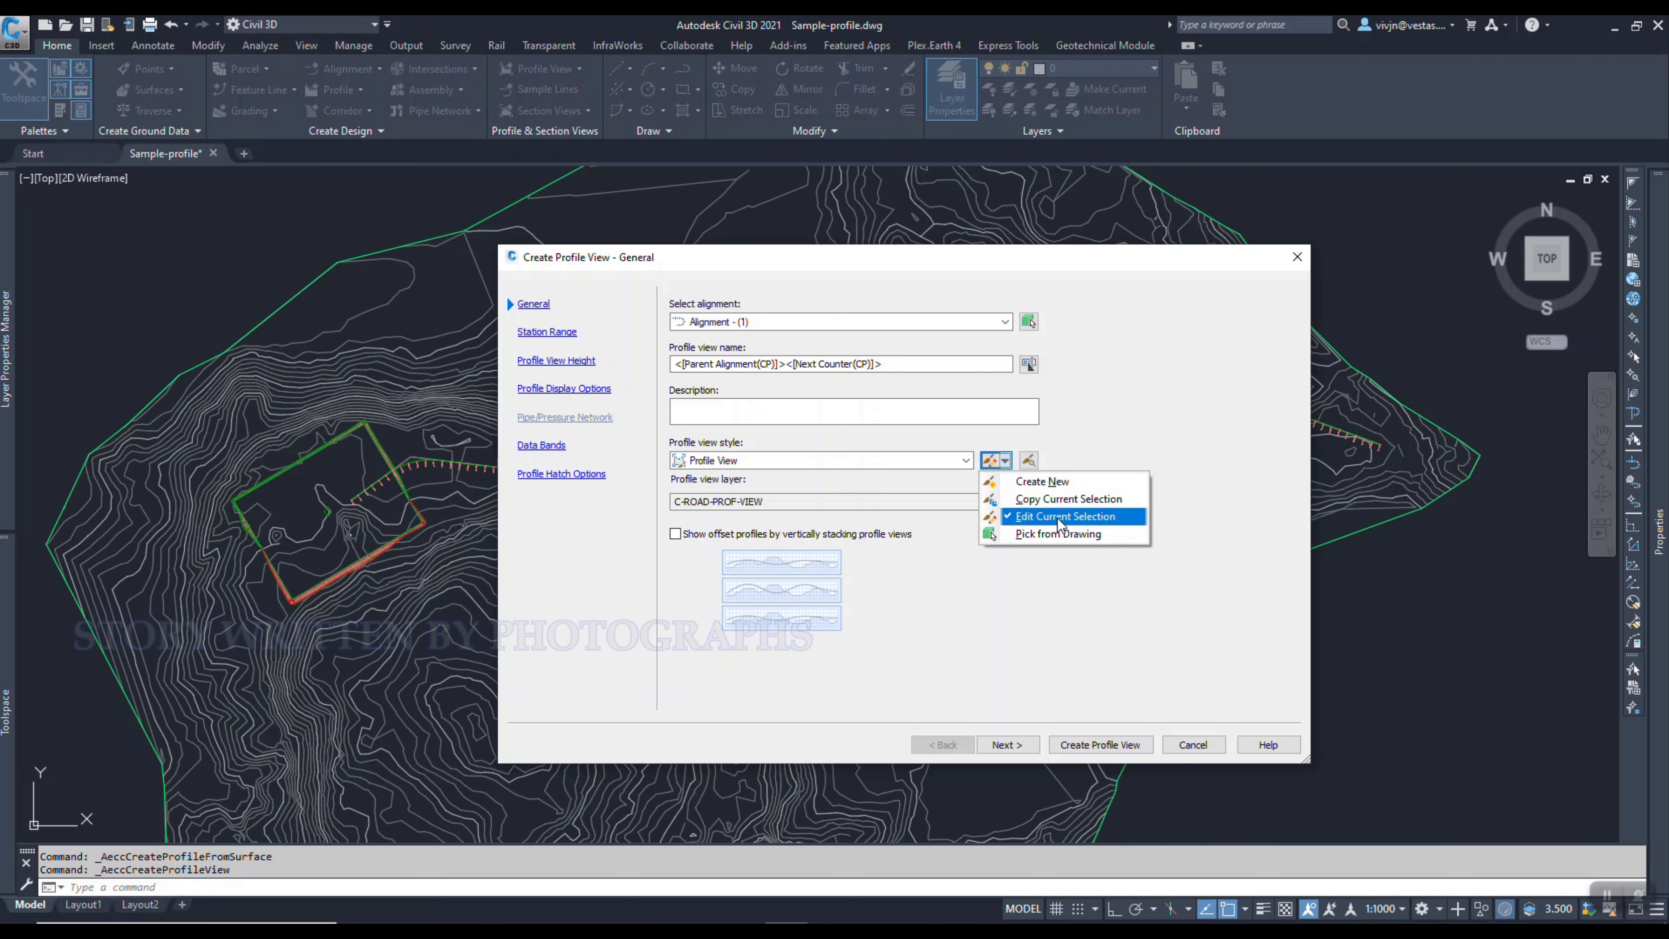
{"action": "left_click", "coordinate": [813, 464]}
{"action": "left_click", "coordinate": [813, 465]}
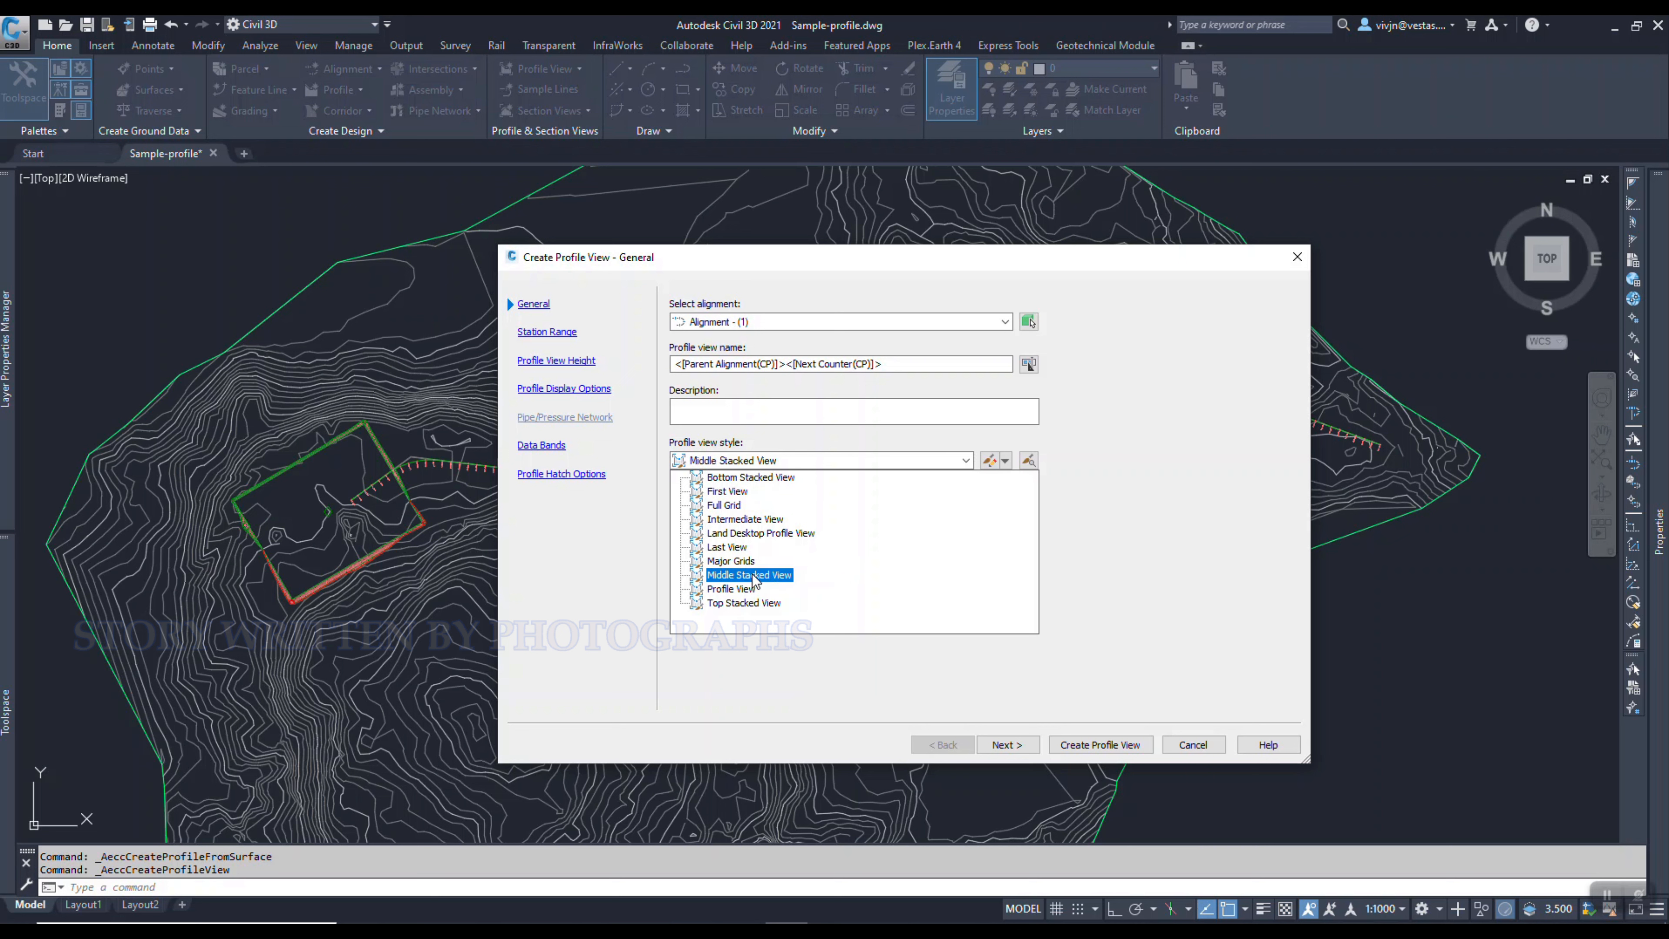
{"action": "left_click", "coordinate": [744, 590]}
- Review the profile view's station range, keeping it Automatic, and its minimum and maximum heights
{"action": "left_click", "coordinate": [548, 332]}
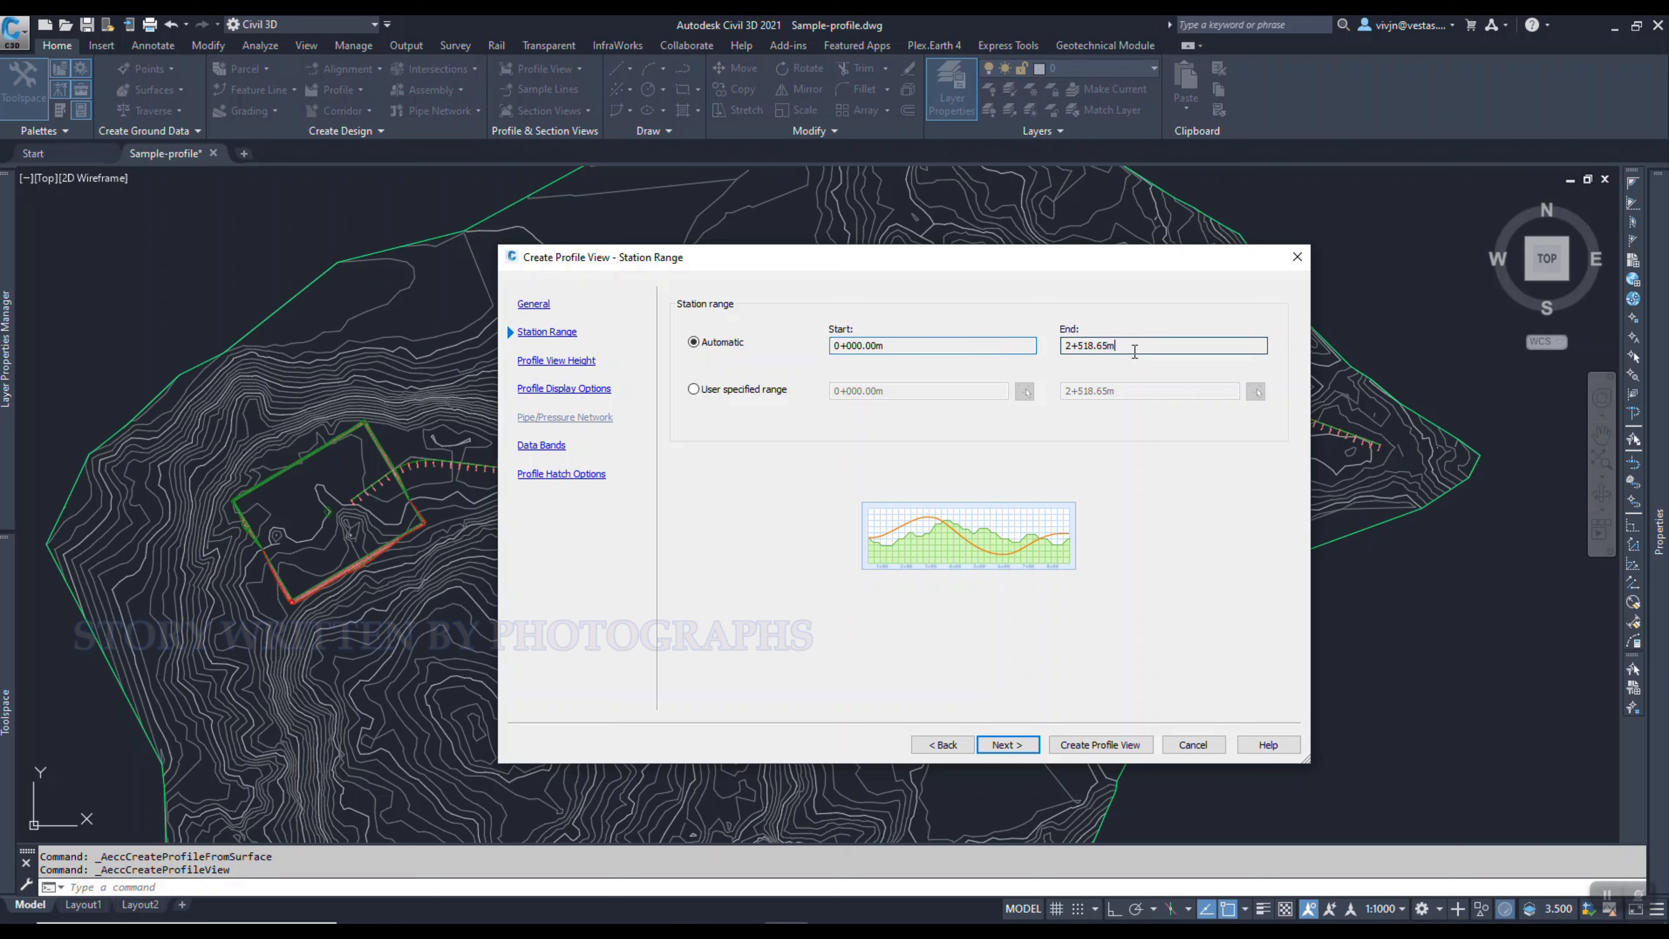
{"action": "left_click", "coordinate": [1135, 347]}
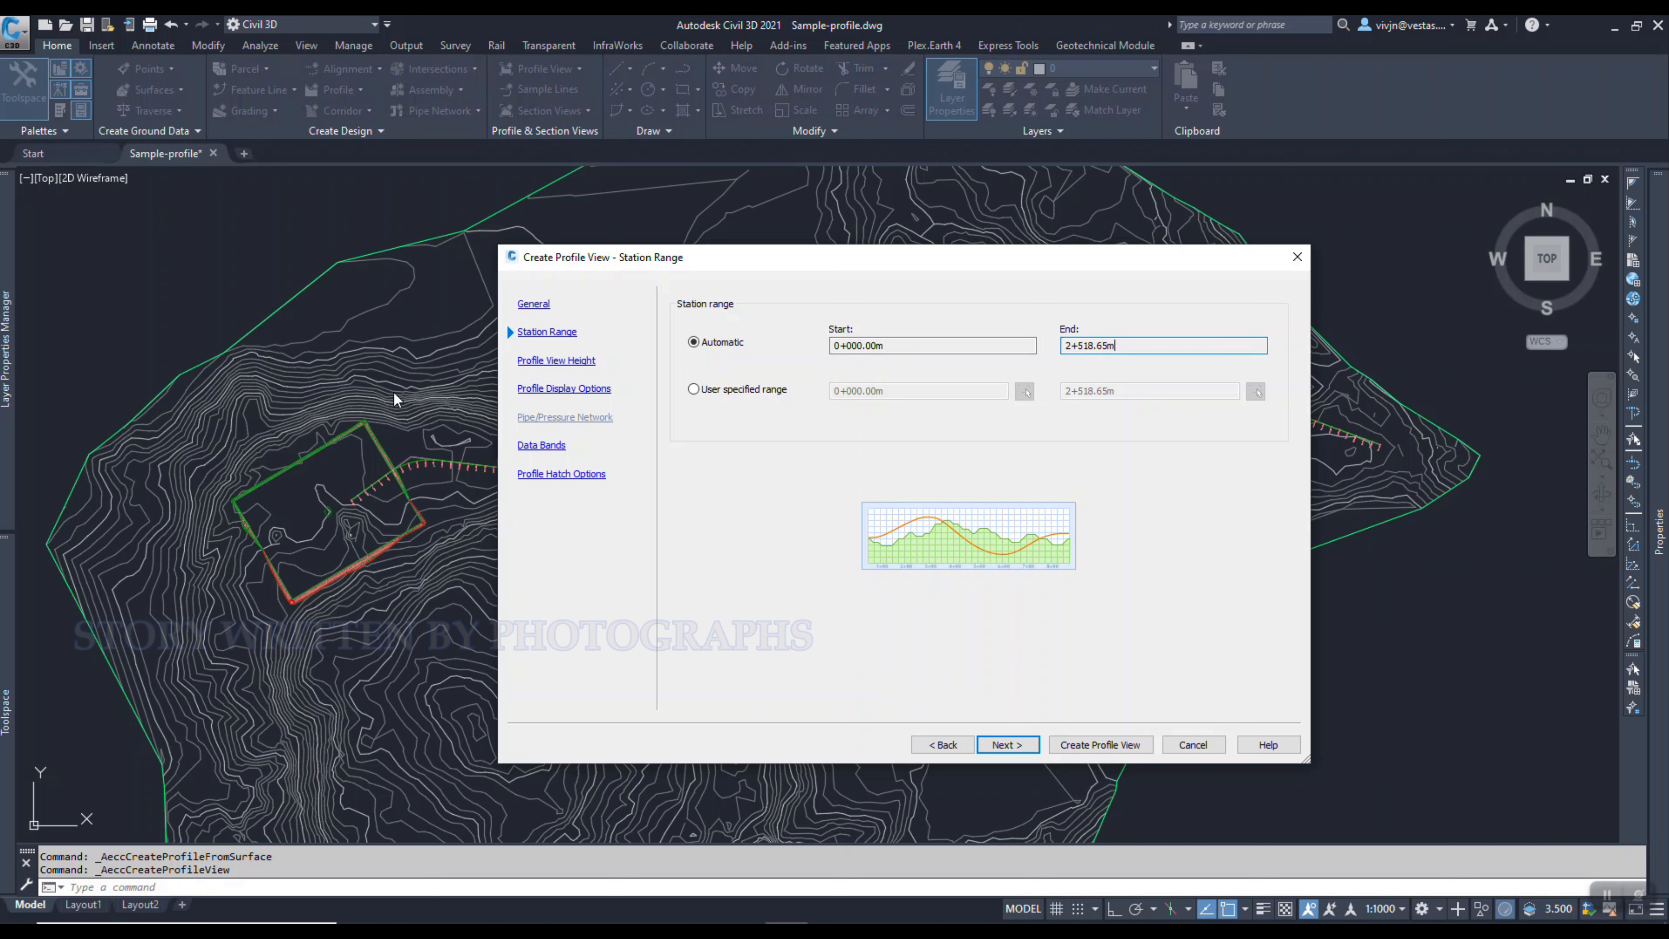
{"action": "left_click", "coordinate": [693, 390]}
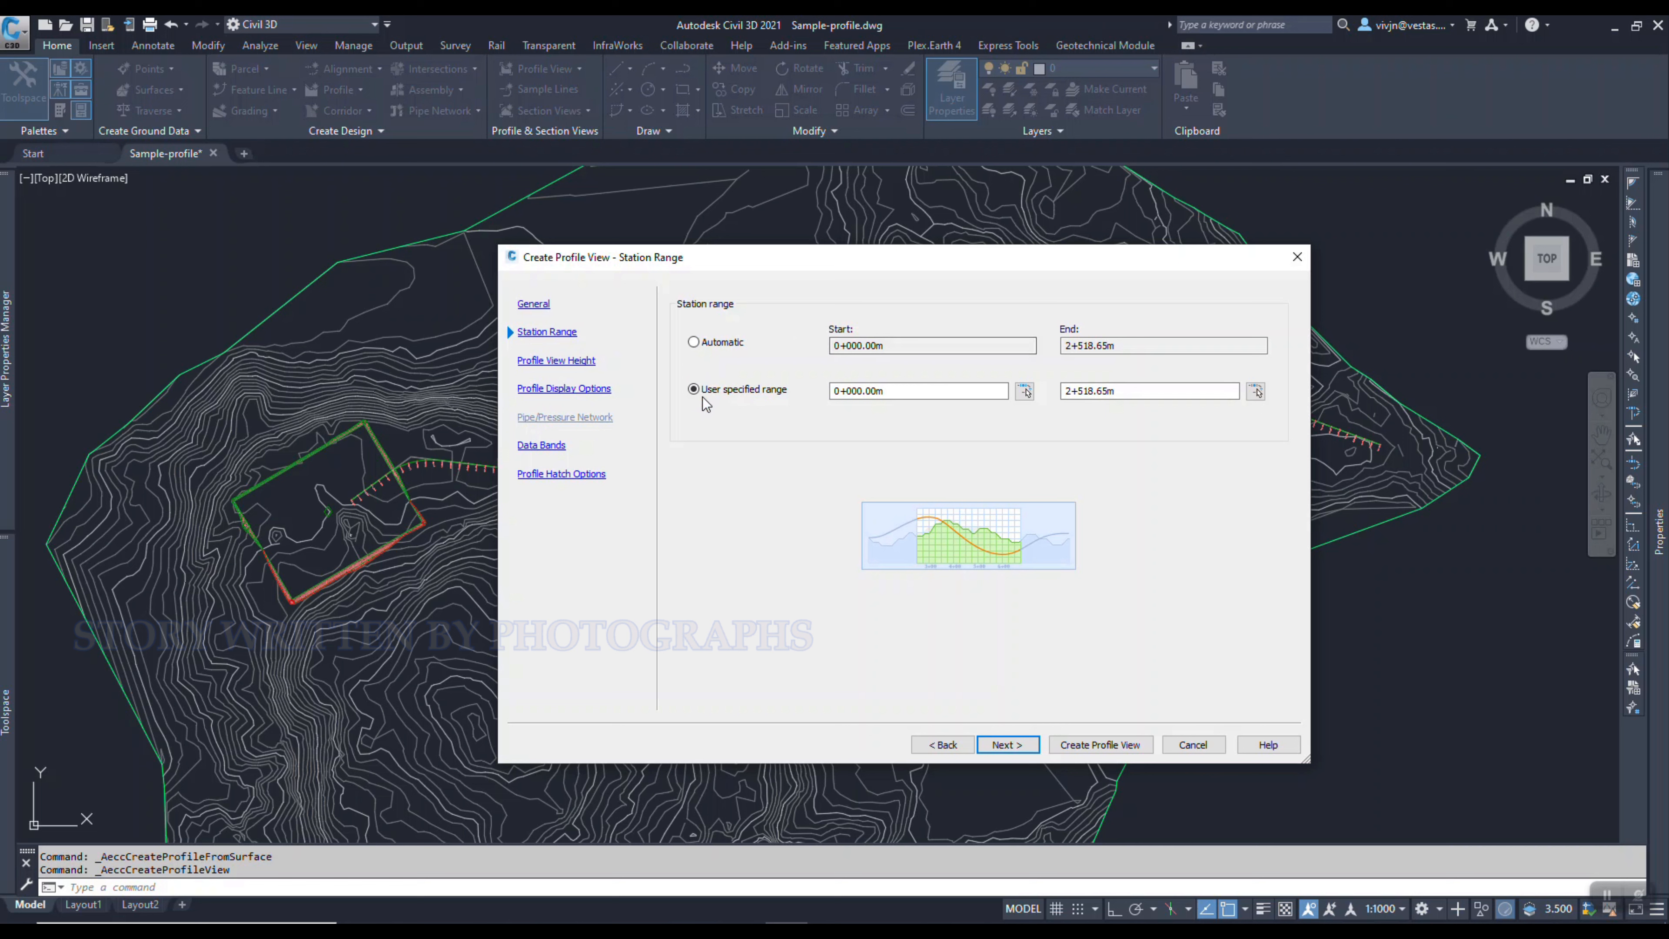
{"action": "left_click", "coordinate": [698, 344]}
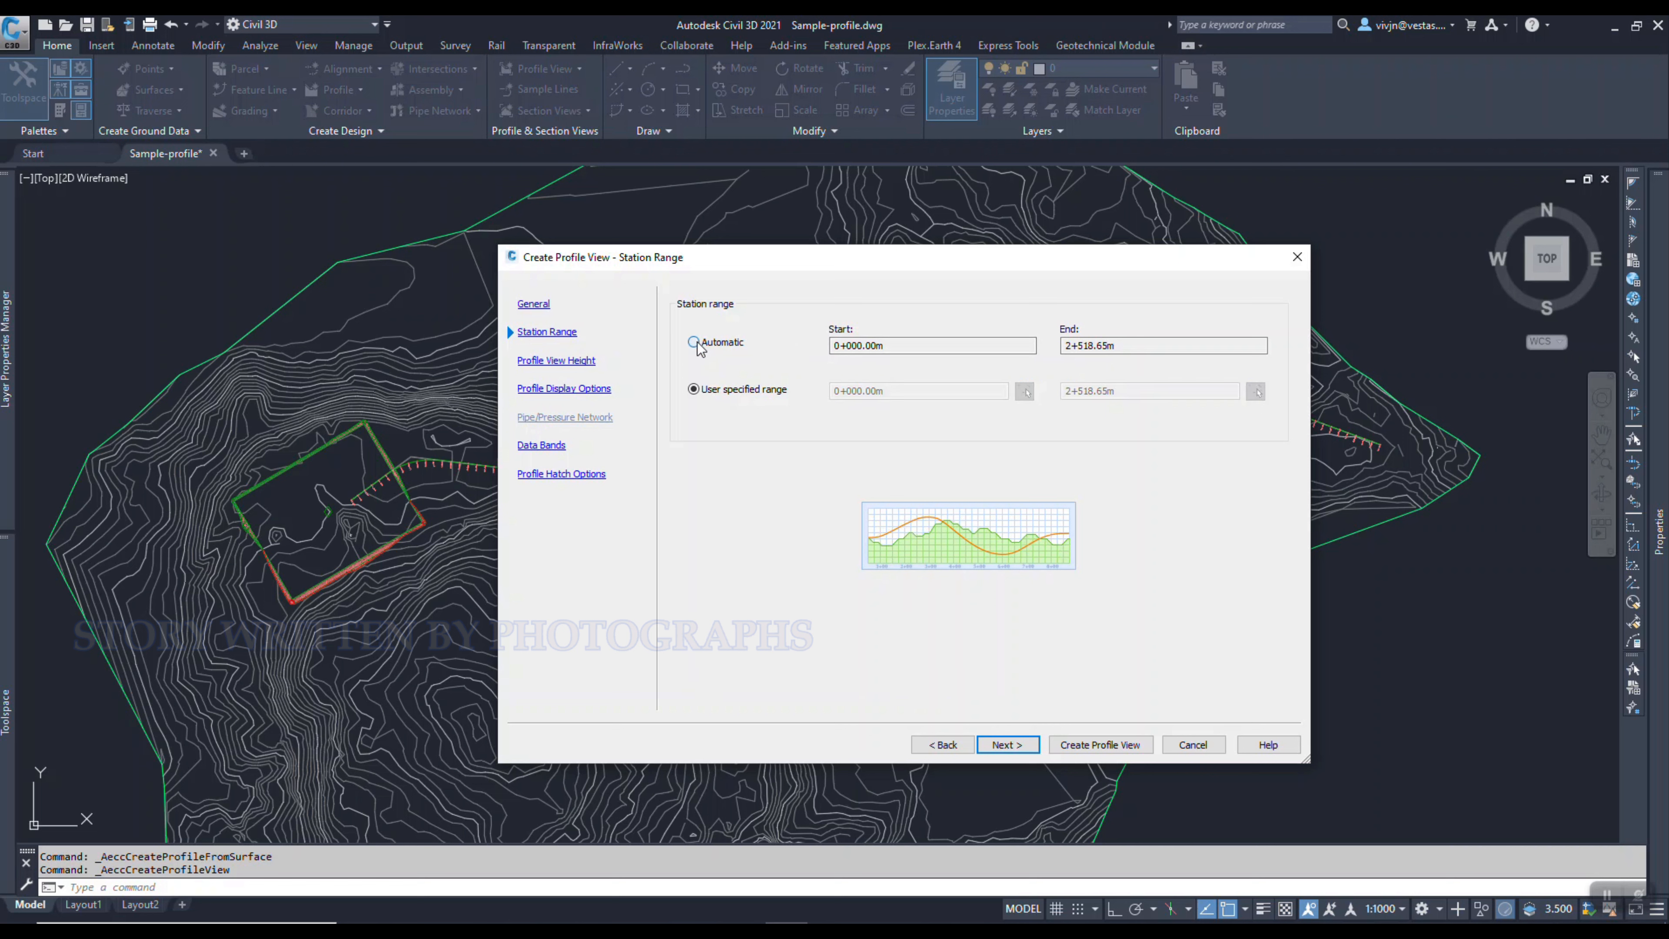
{"action": "left_click", "coordinate": [578, 361]}
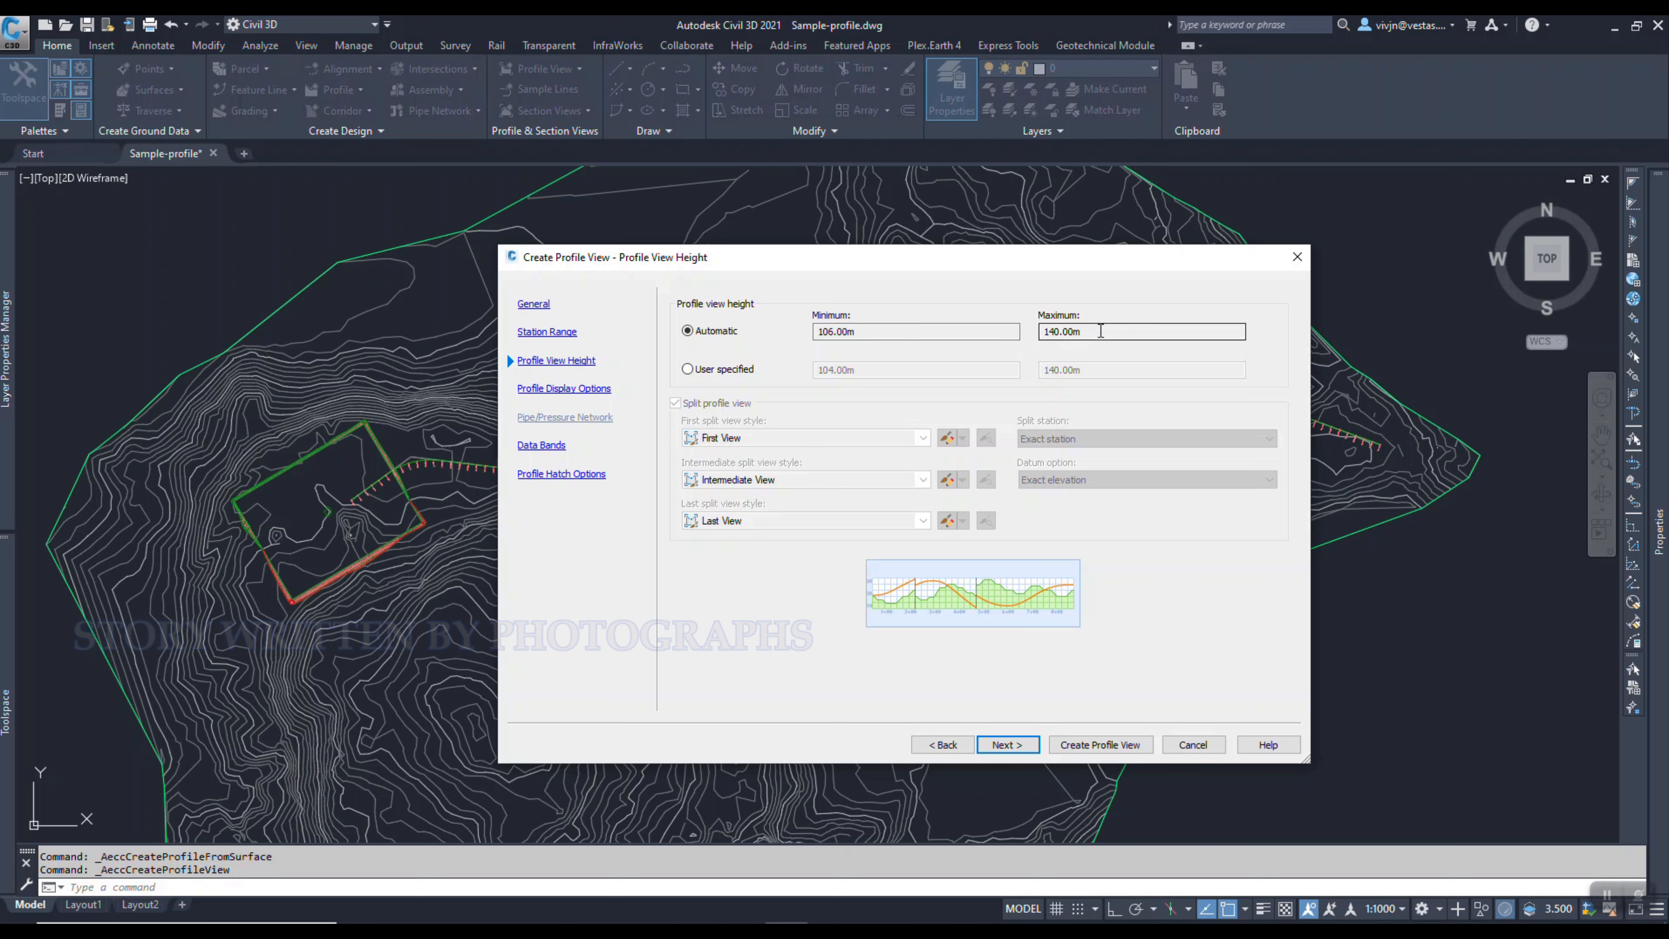
{"action": "left_click_drag", "start_coordinate": [1098, 331], "coordinate": [831, 325]}
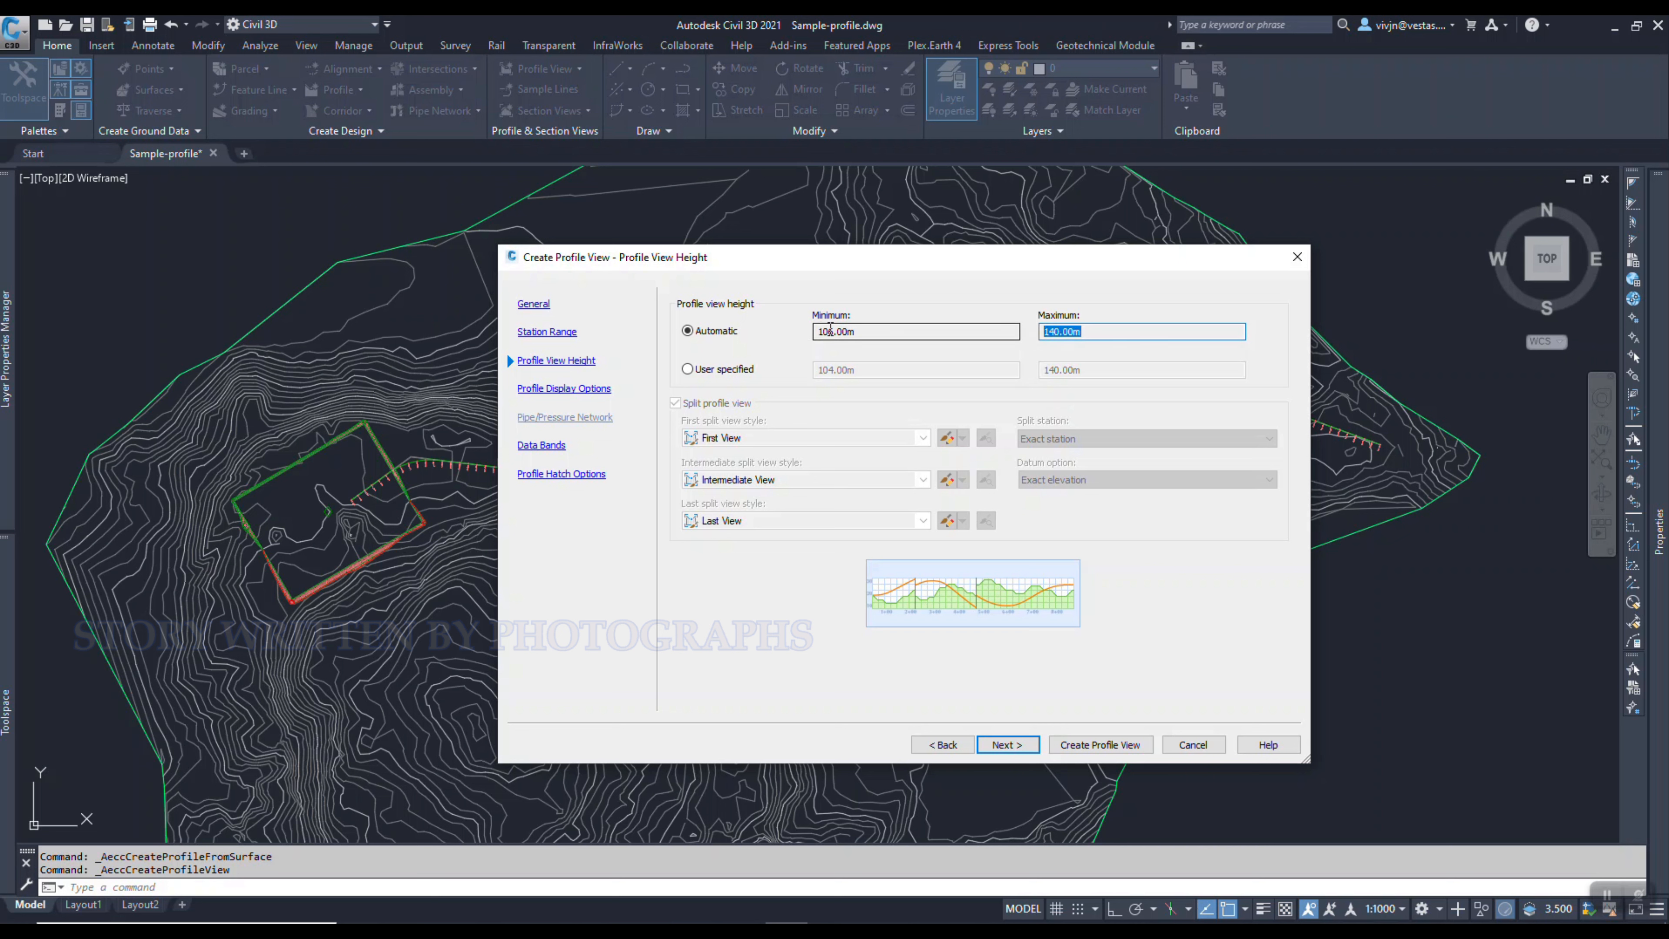
- Set a user-specified profile view height from 100 m to 150 m and turn off splitting of the profile view
{"action": "left_click", "coordinate": [727, 371]}
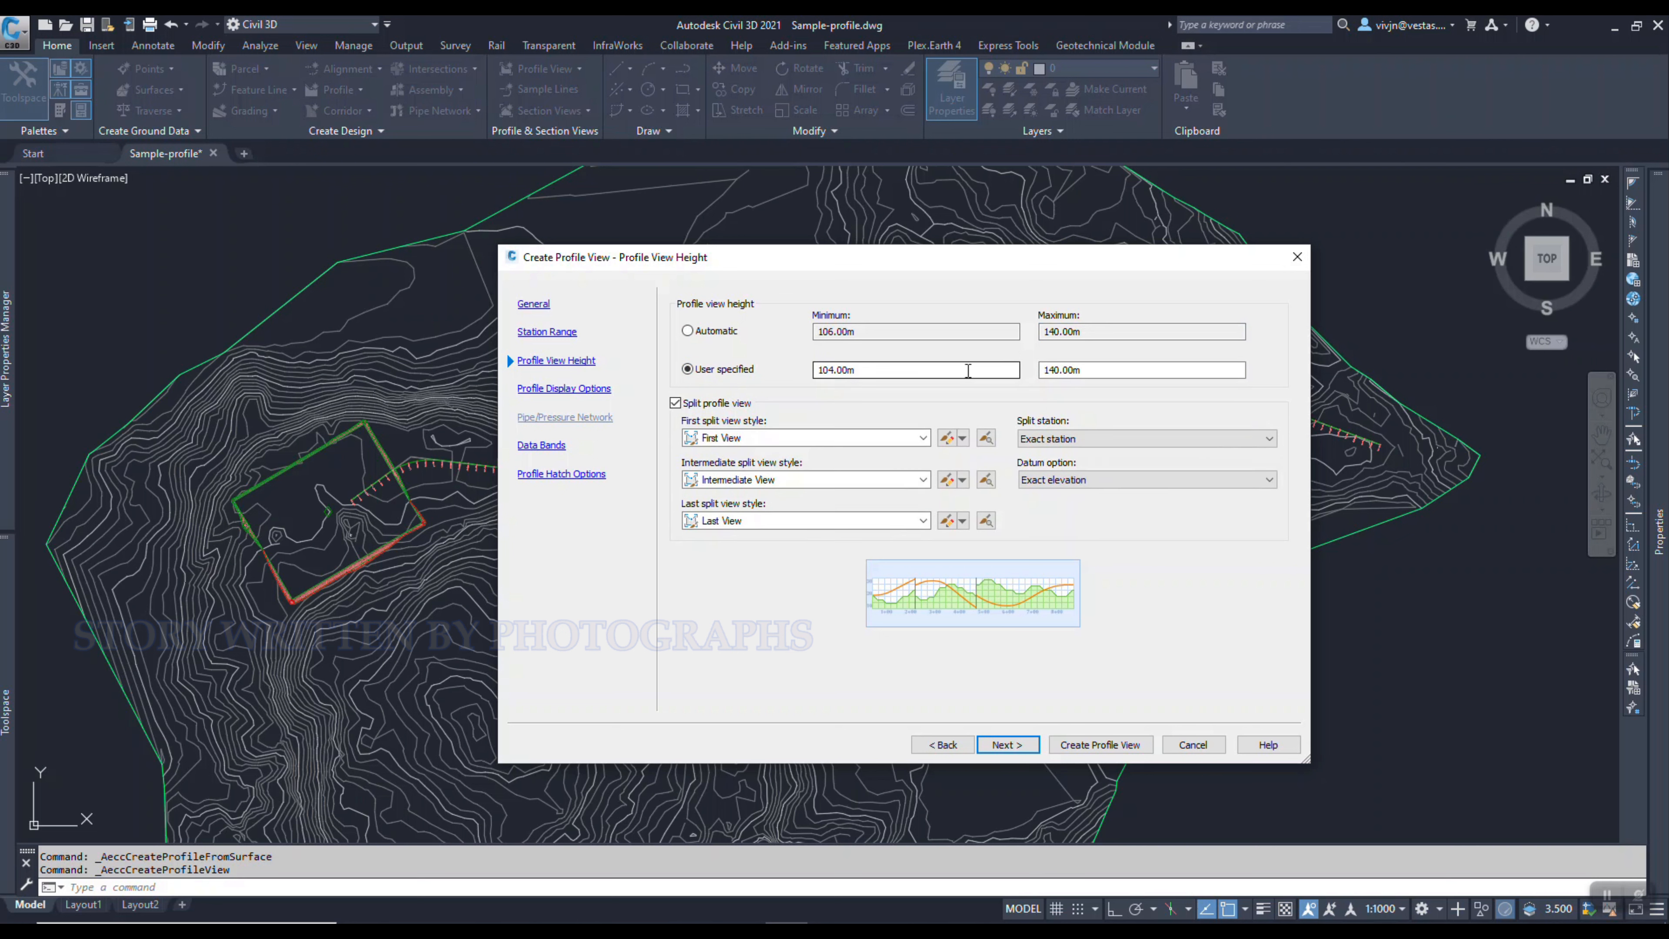
{"action": "left_click", "coordinate": [1078, 372]}
{"action": "double_click", "coordinate": [1078, 372]}
{"action": "type", "text": "150"}
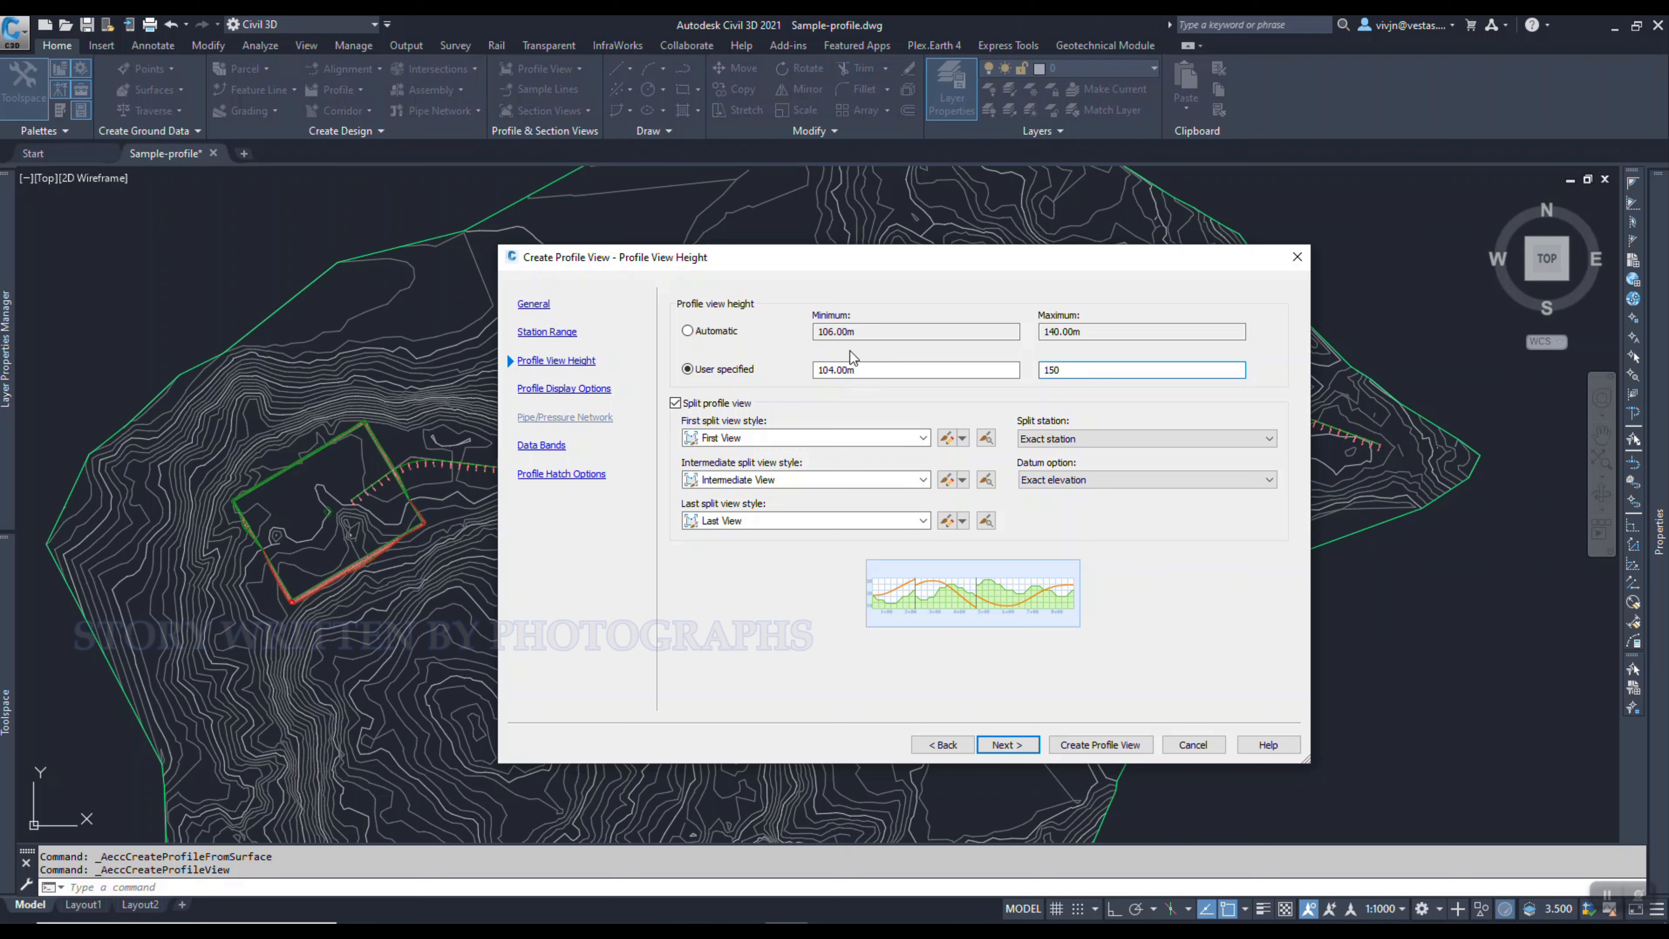
{"action": "left_click", "coordinate": [829, 370]}
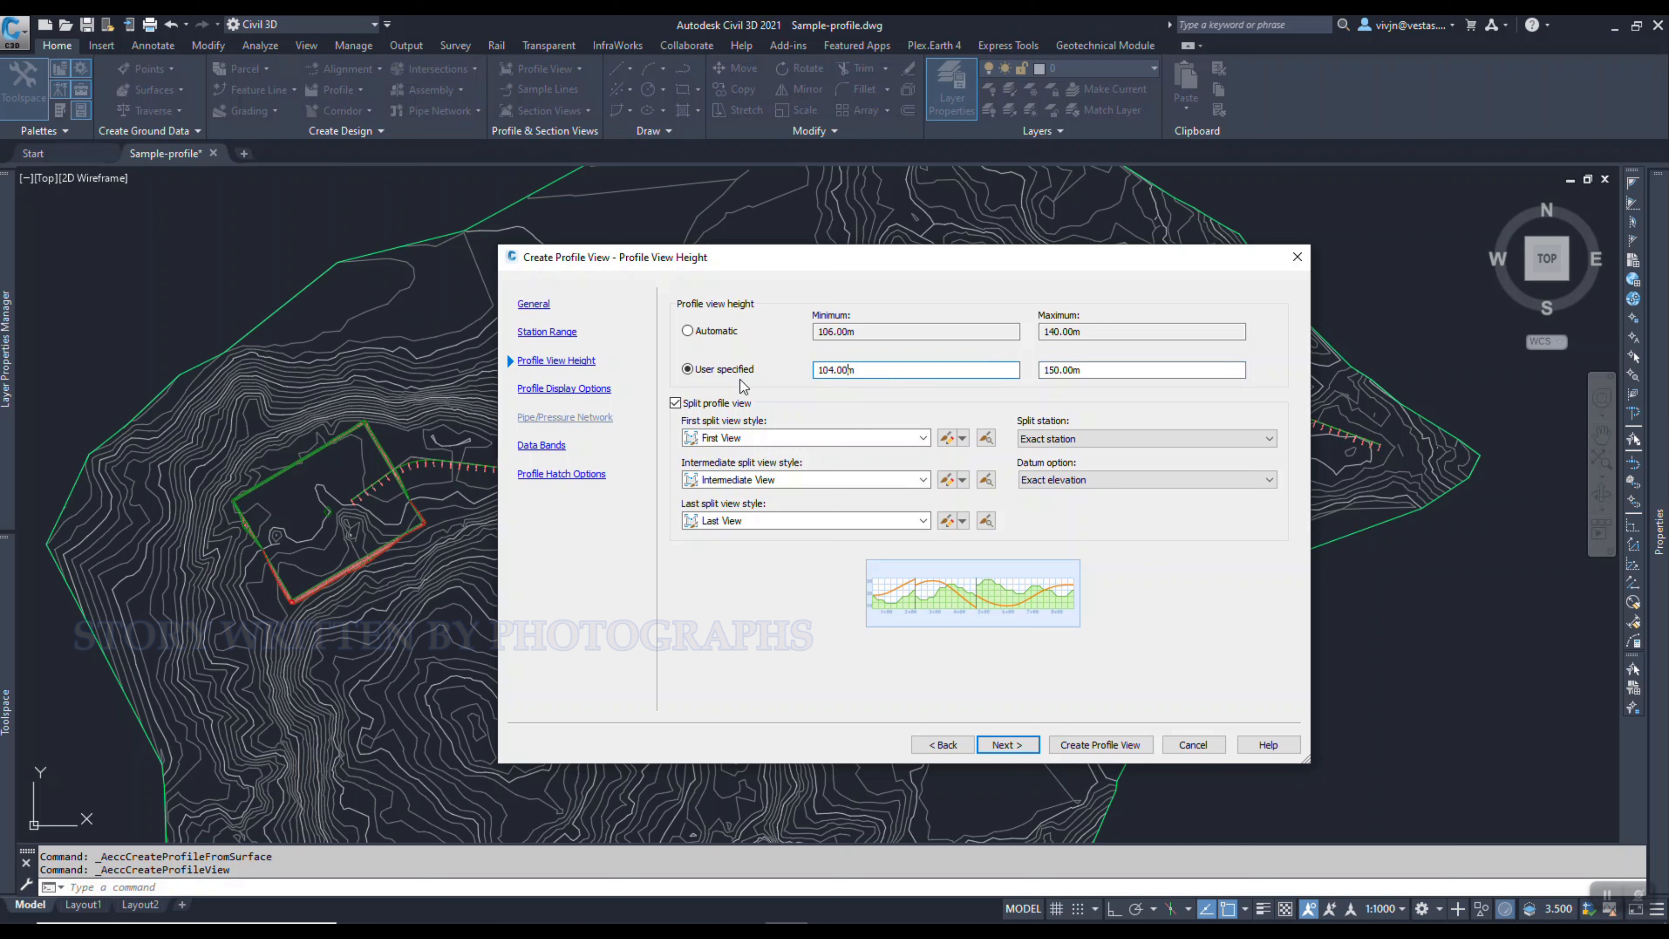
{"action": "left_click_drag", "start_coordinate": [878, 374], "coordinate": [767, 368]}
{"action": "type", "text": "100"}
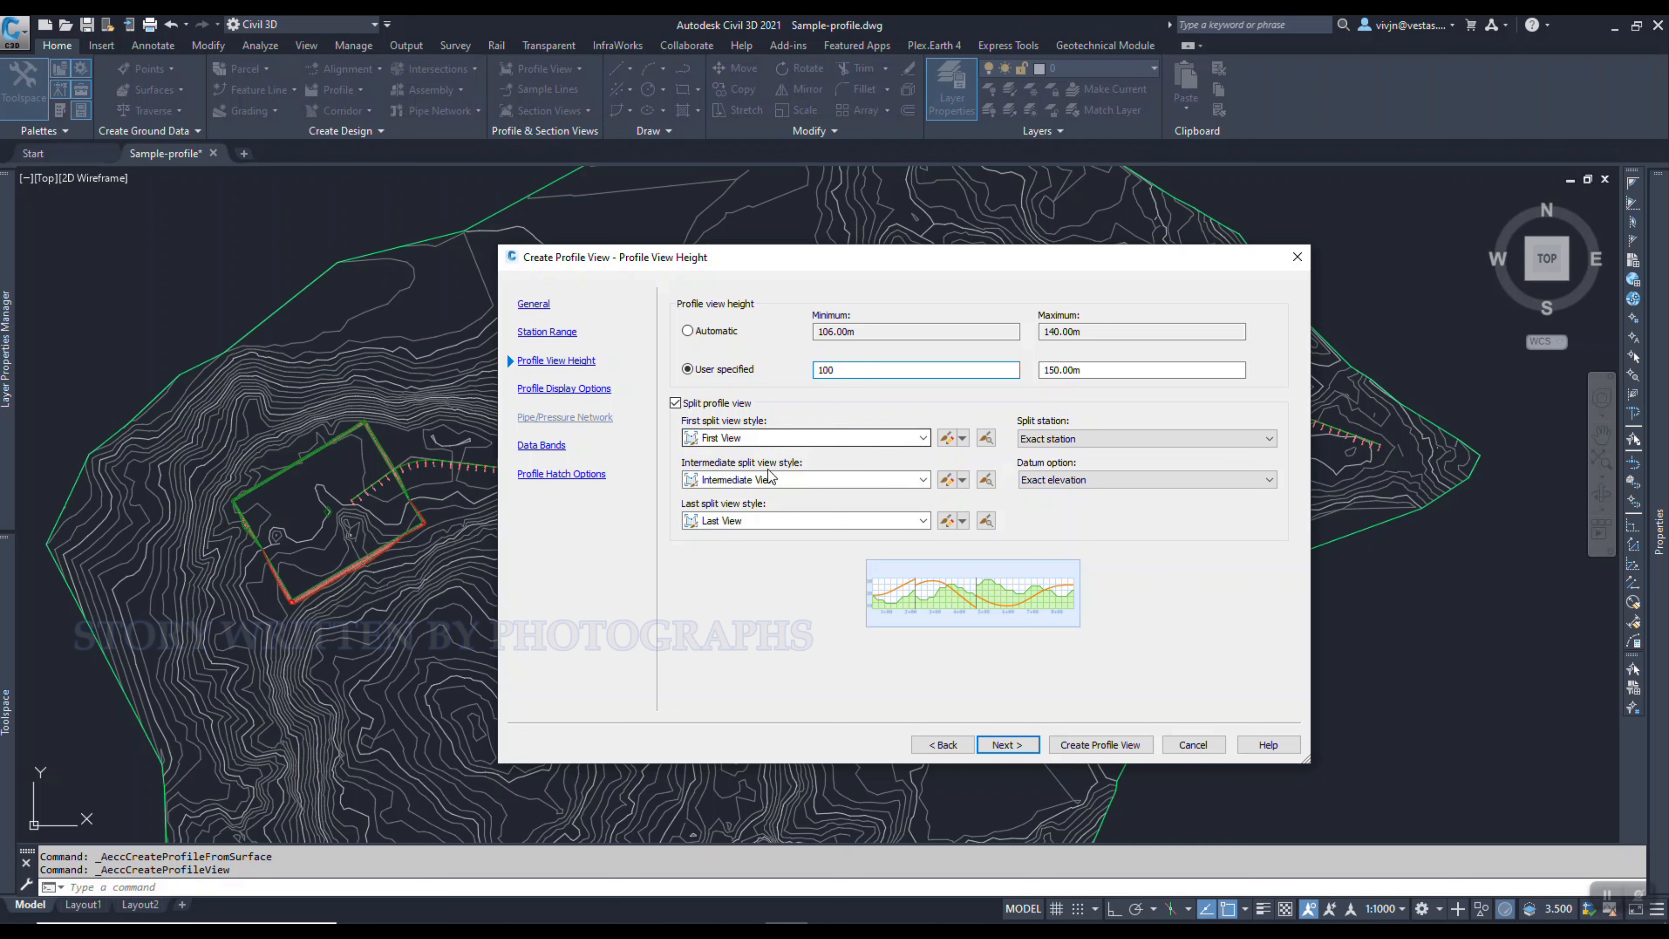
{"action": "left_click", "coordinate": [675, 404]}
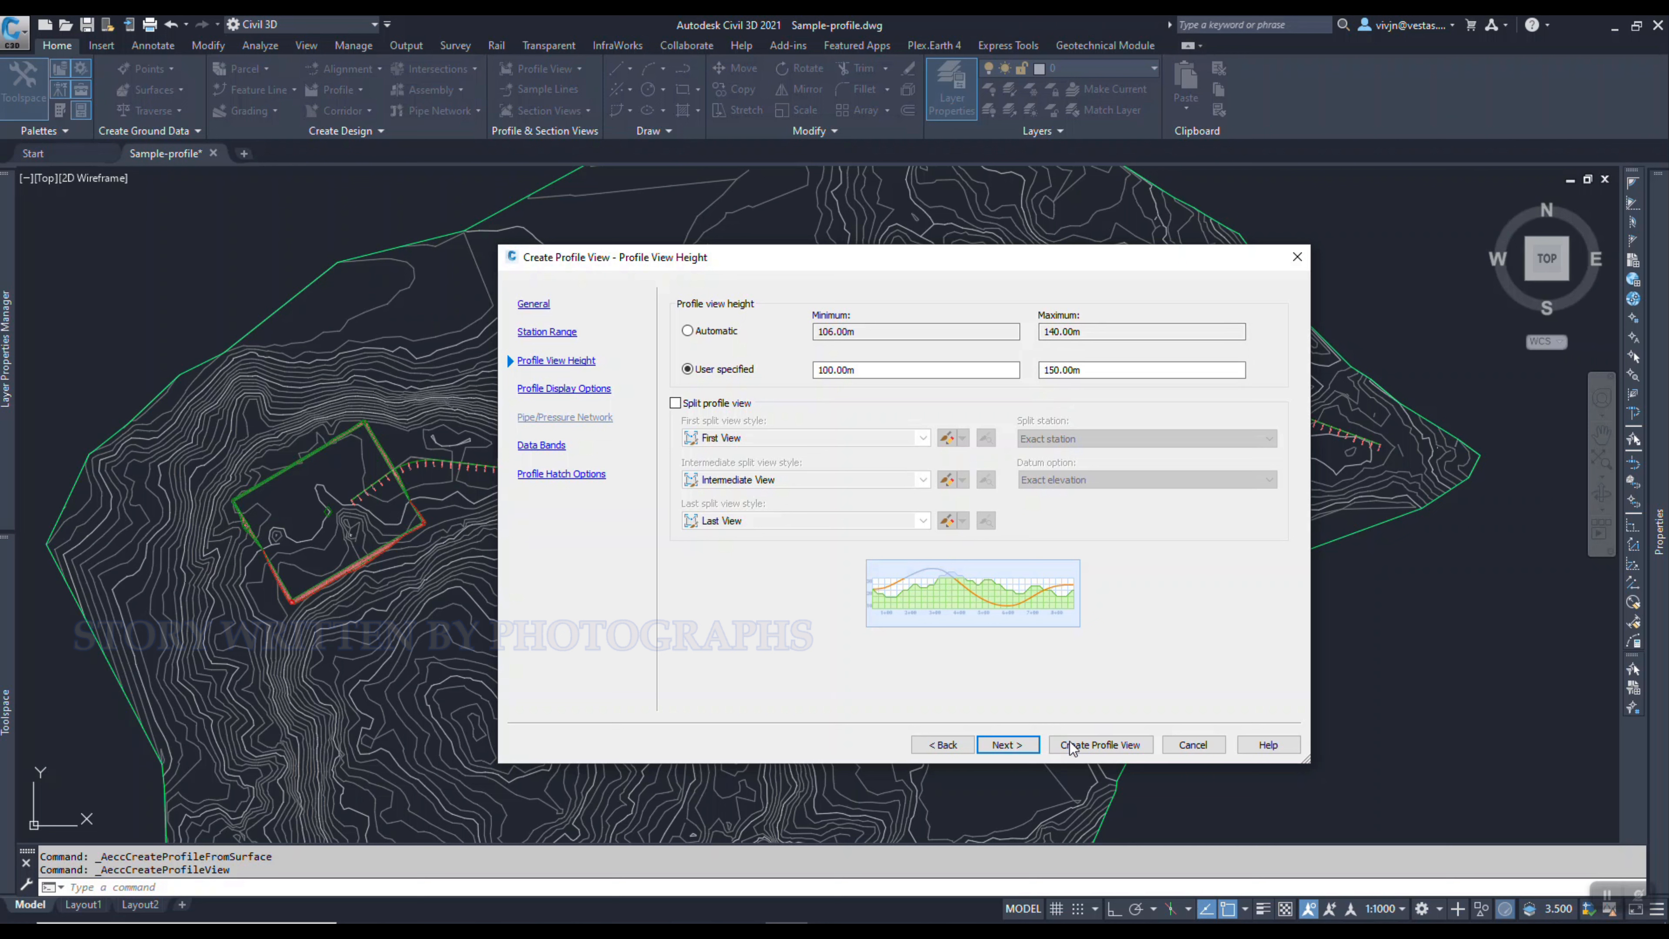
{"action": "left_click", "coordinate": [1021, 745]}
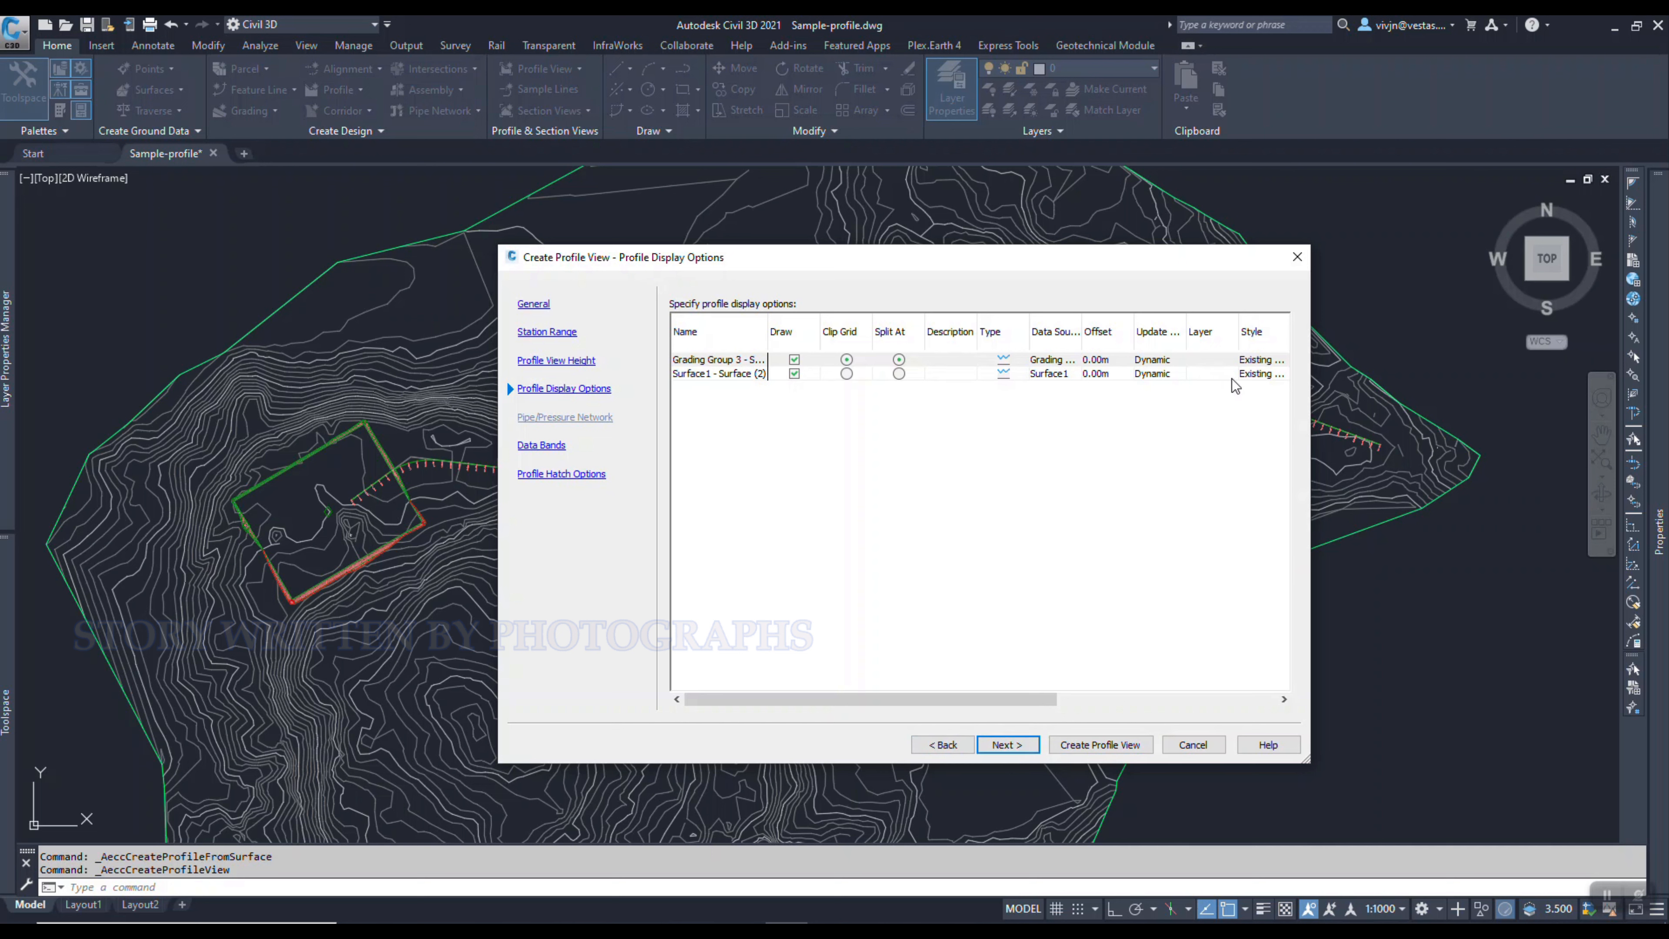
- Review the profile display options, keeping the grid clipped to the Grading Group 3 profile, and check the data bands and hatch options
{"action": "left_click", "coordinate": [847, 361]}
{"action": "left_click", "coordinate": [848, 373]}
{"action": "left_click", "coordinate": [847, 361]}
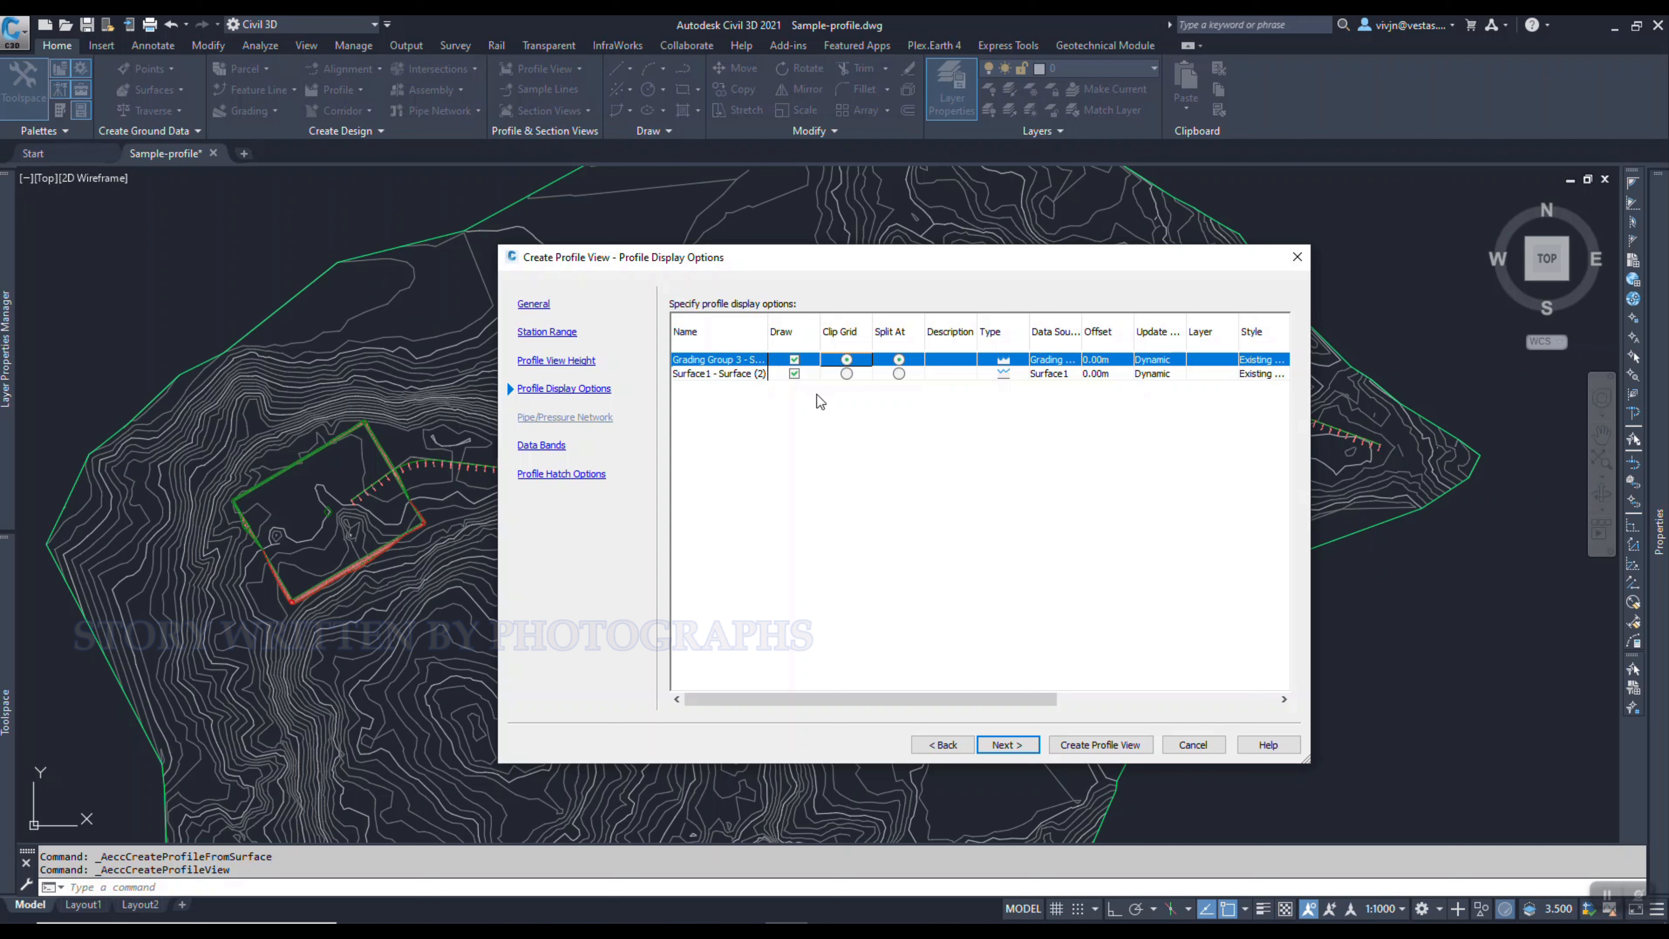
{"action": "left_click", "coordinate": [552, 448]}
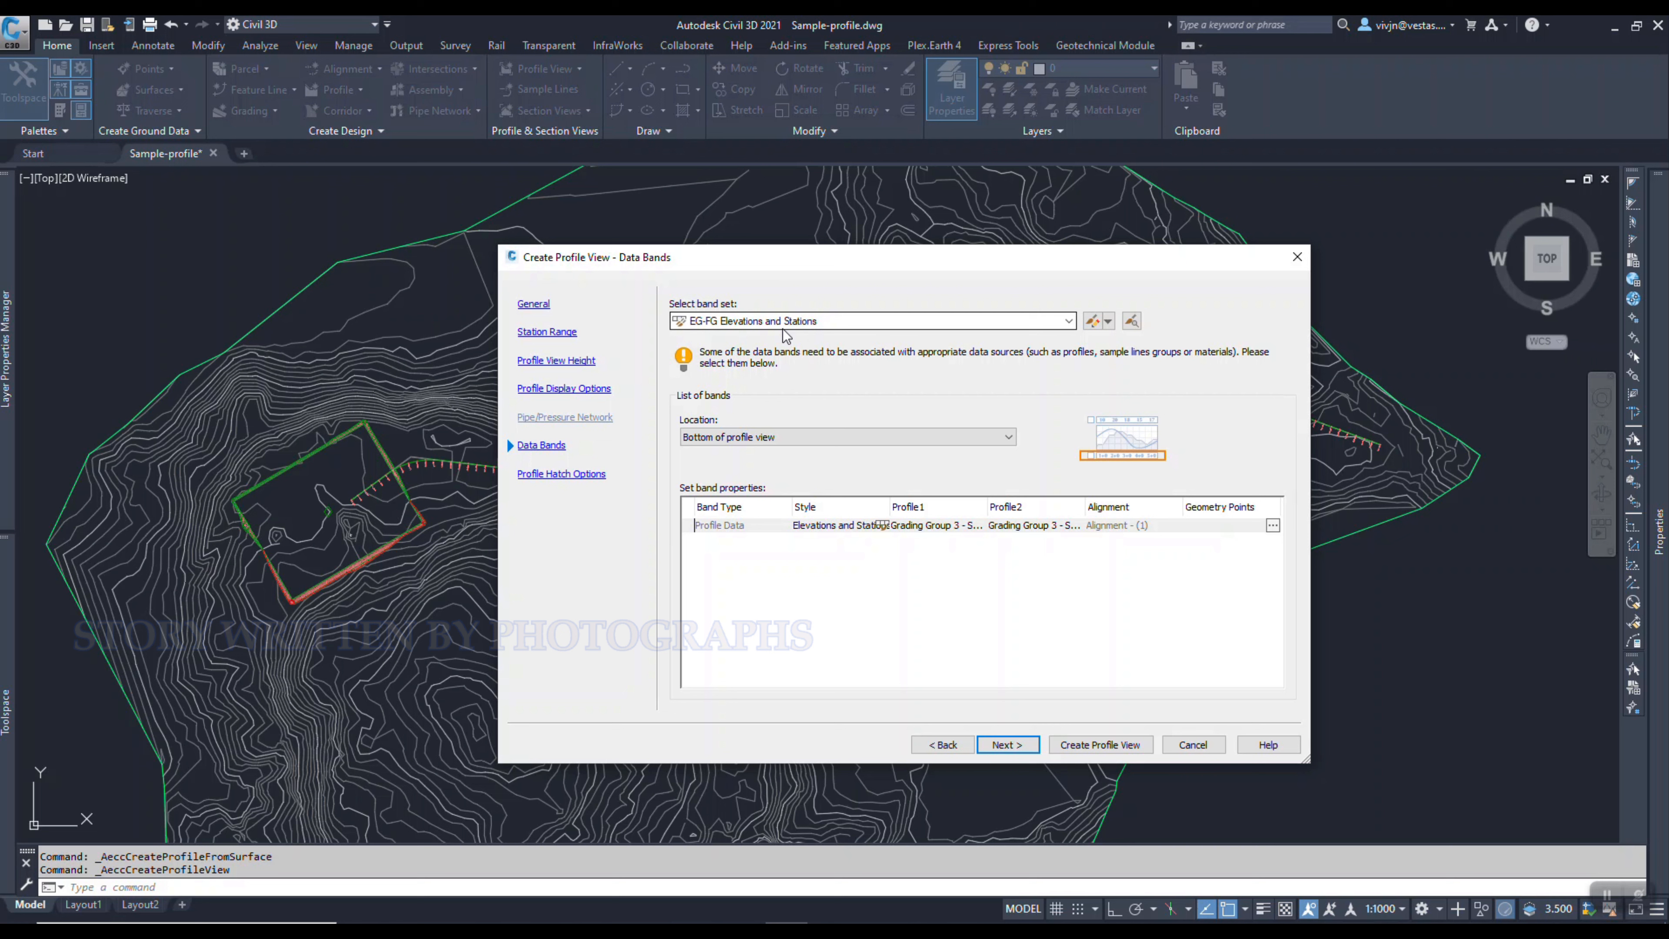
{"action": "left_click", "coordinate": [1005, 745]}
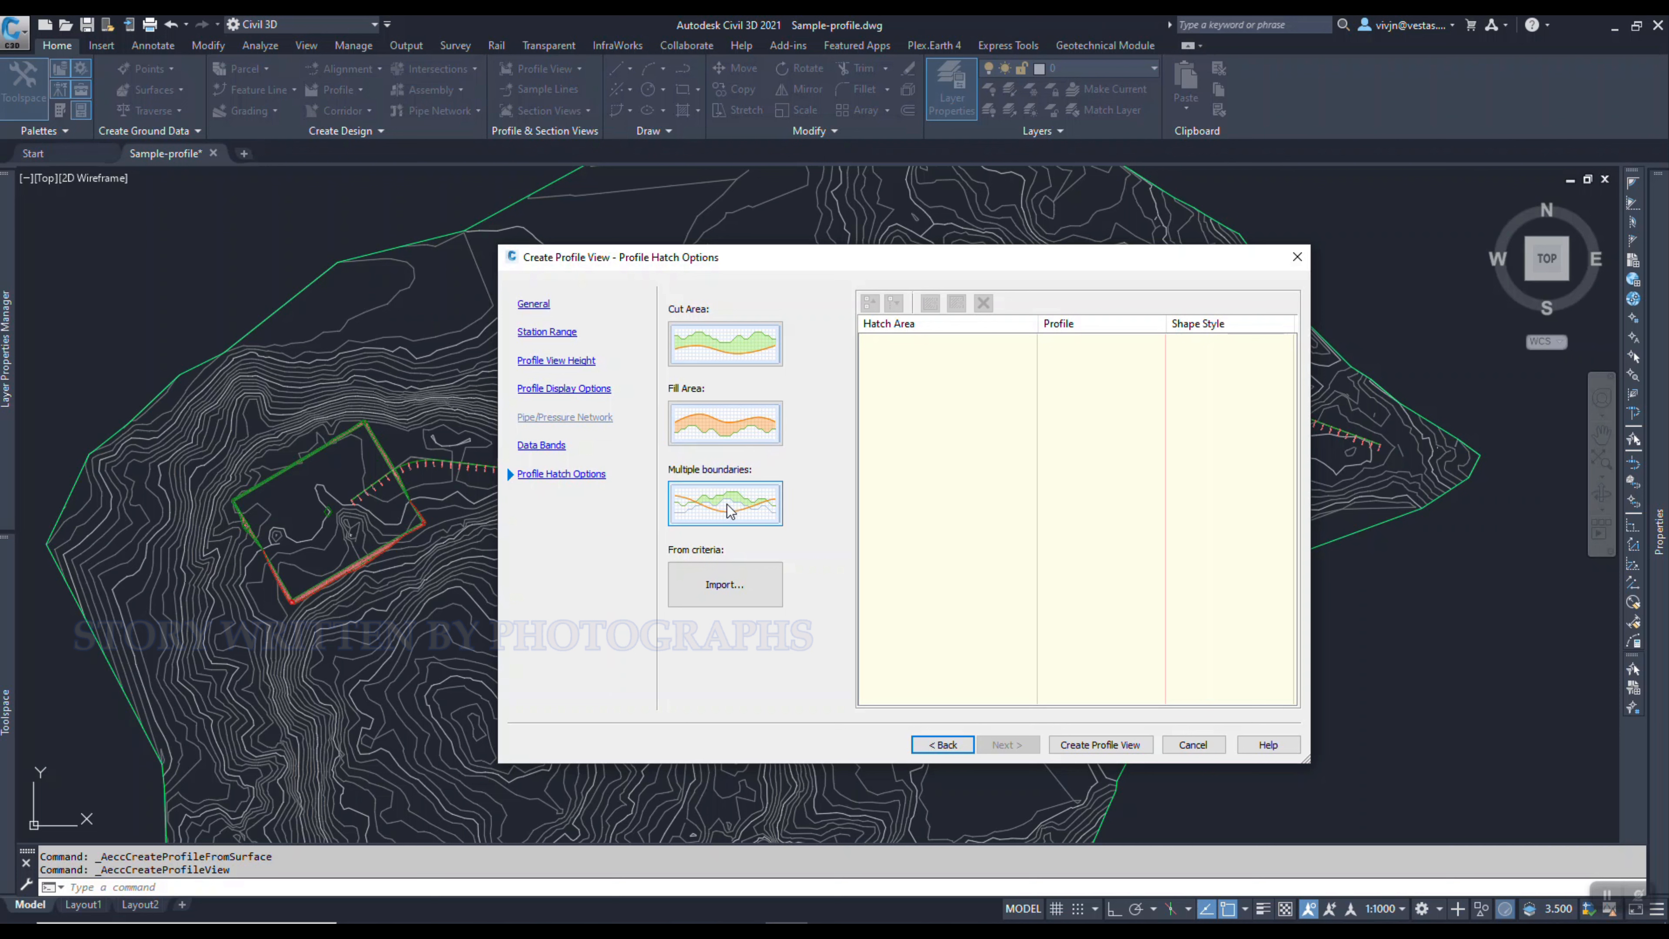
- Create the profile view and place its origin in the empty space east of the terrain surface
{"action": "left_click", "coordinate": [1124, 751]}
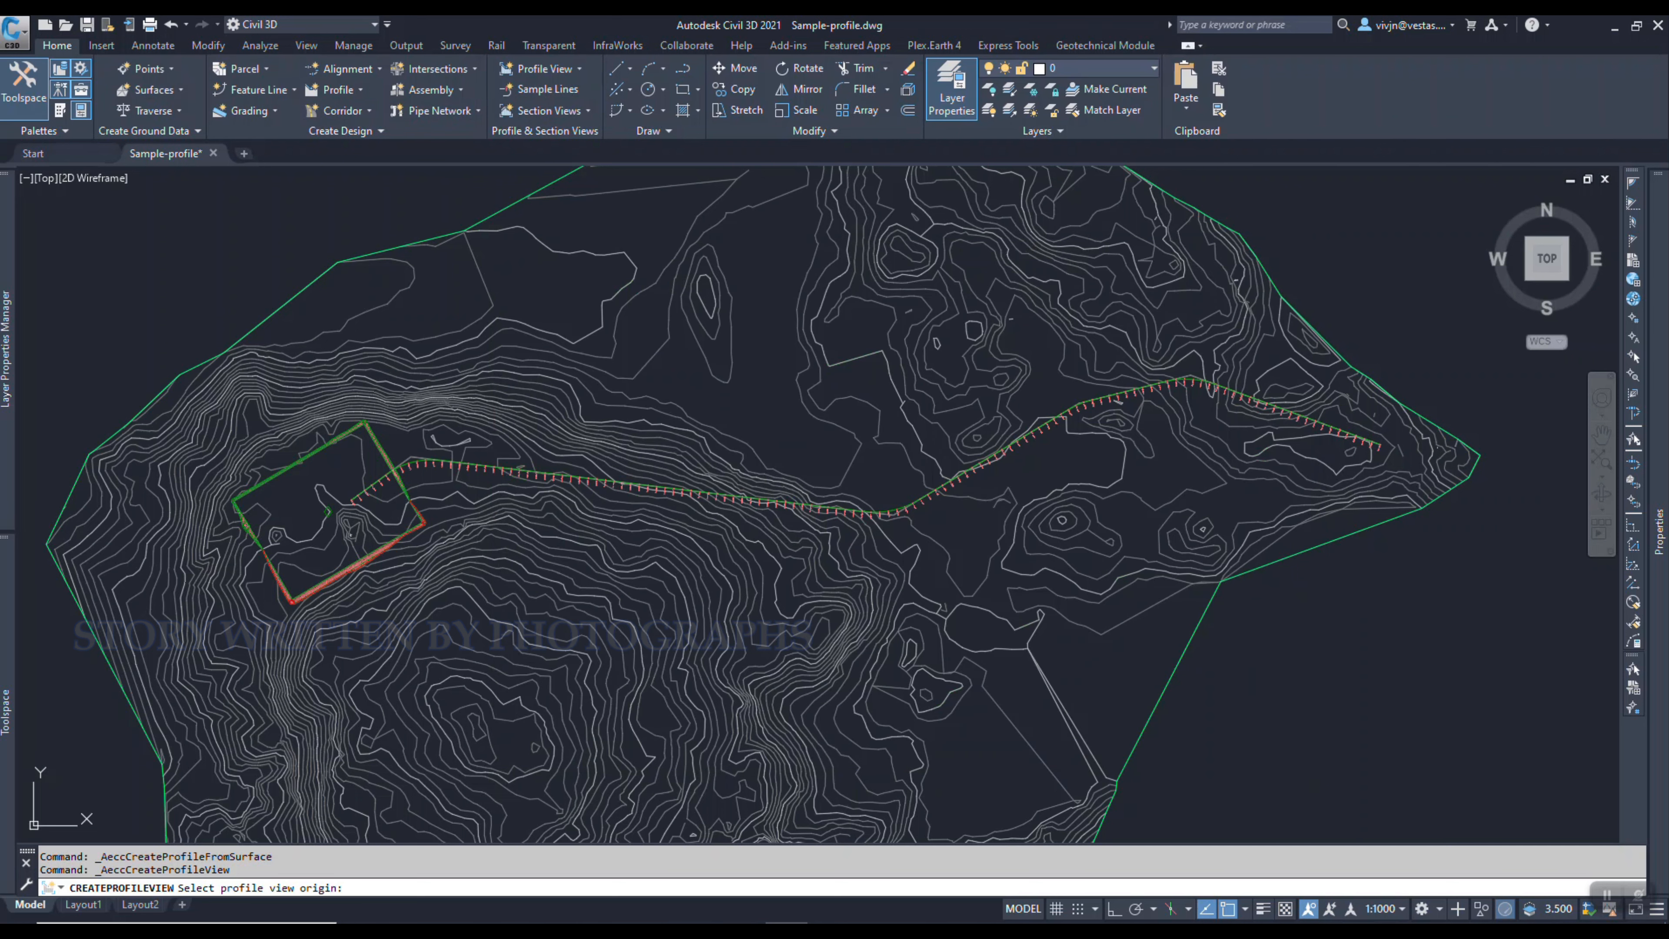
{"action": "scroll", "coordinate": [683, 563], "scroll_direction": "down", "scroll_amount": 7}
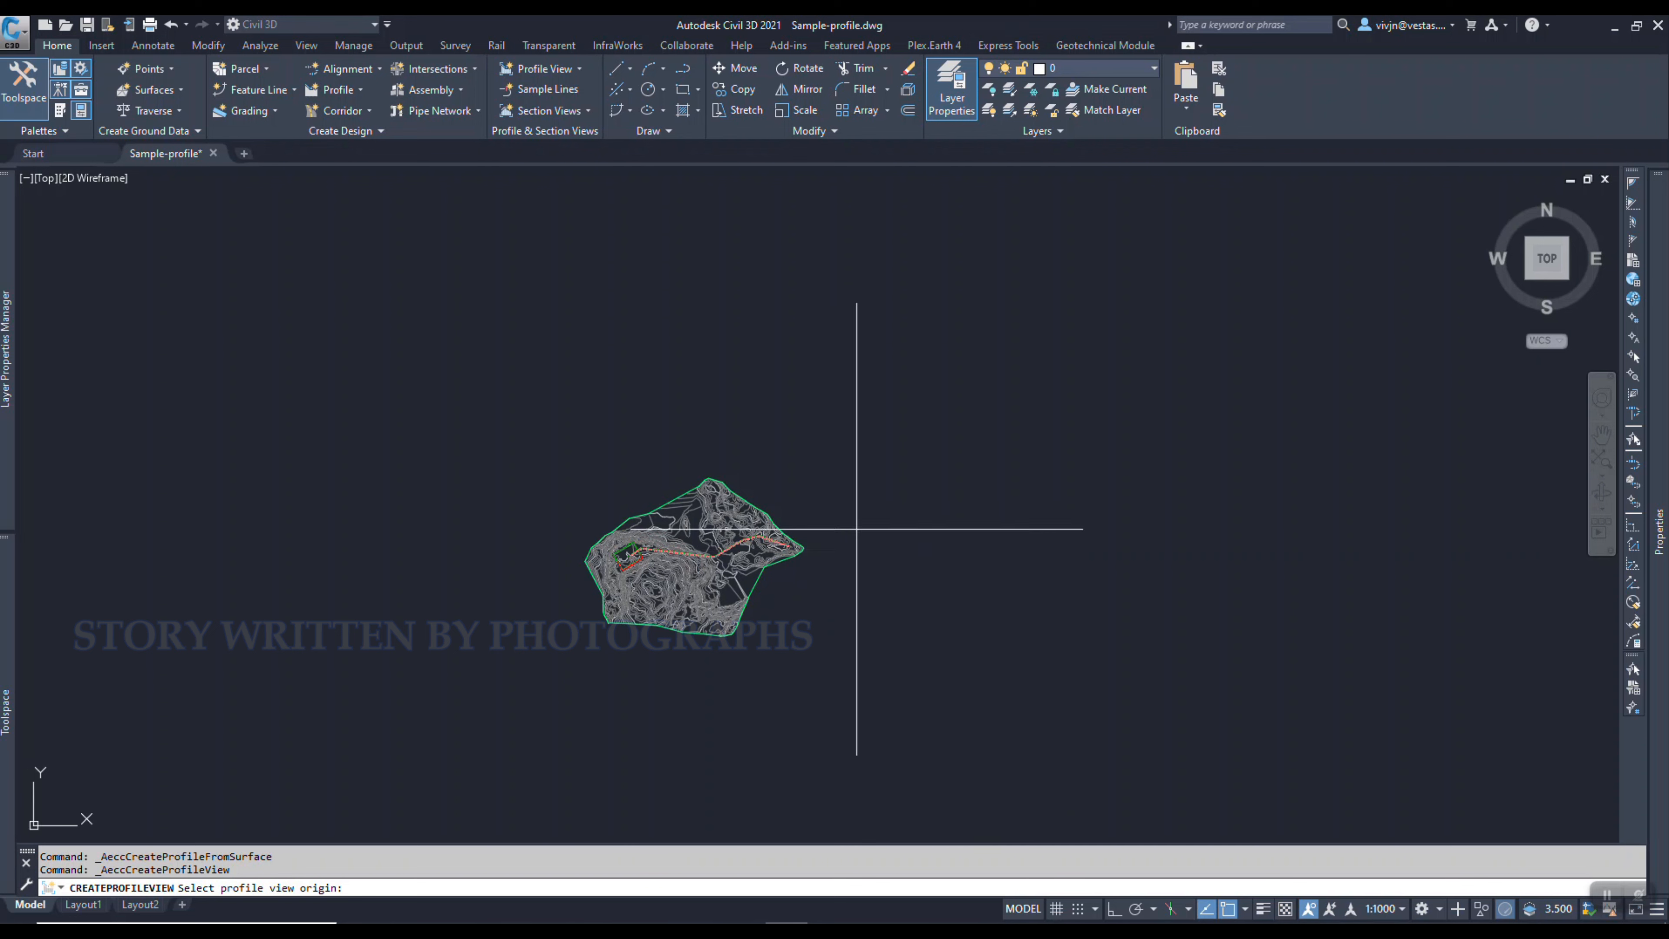
{"action": "scroll", "coordinate": [957, 491], "scroll_direction": "up", "scroll_amount": 3}
{"action": "left_click", "coordinate": [917, 504]}
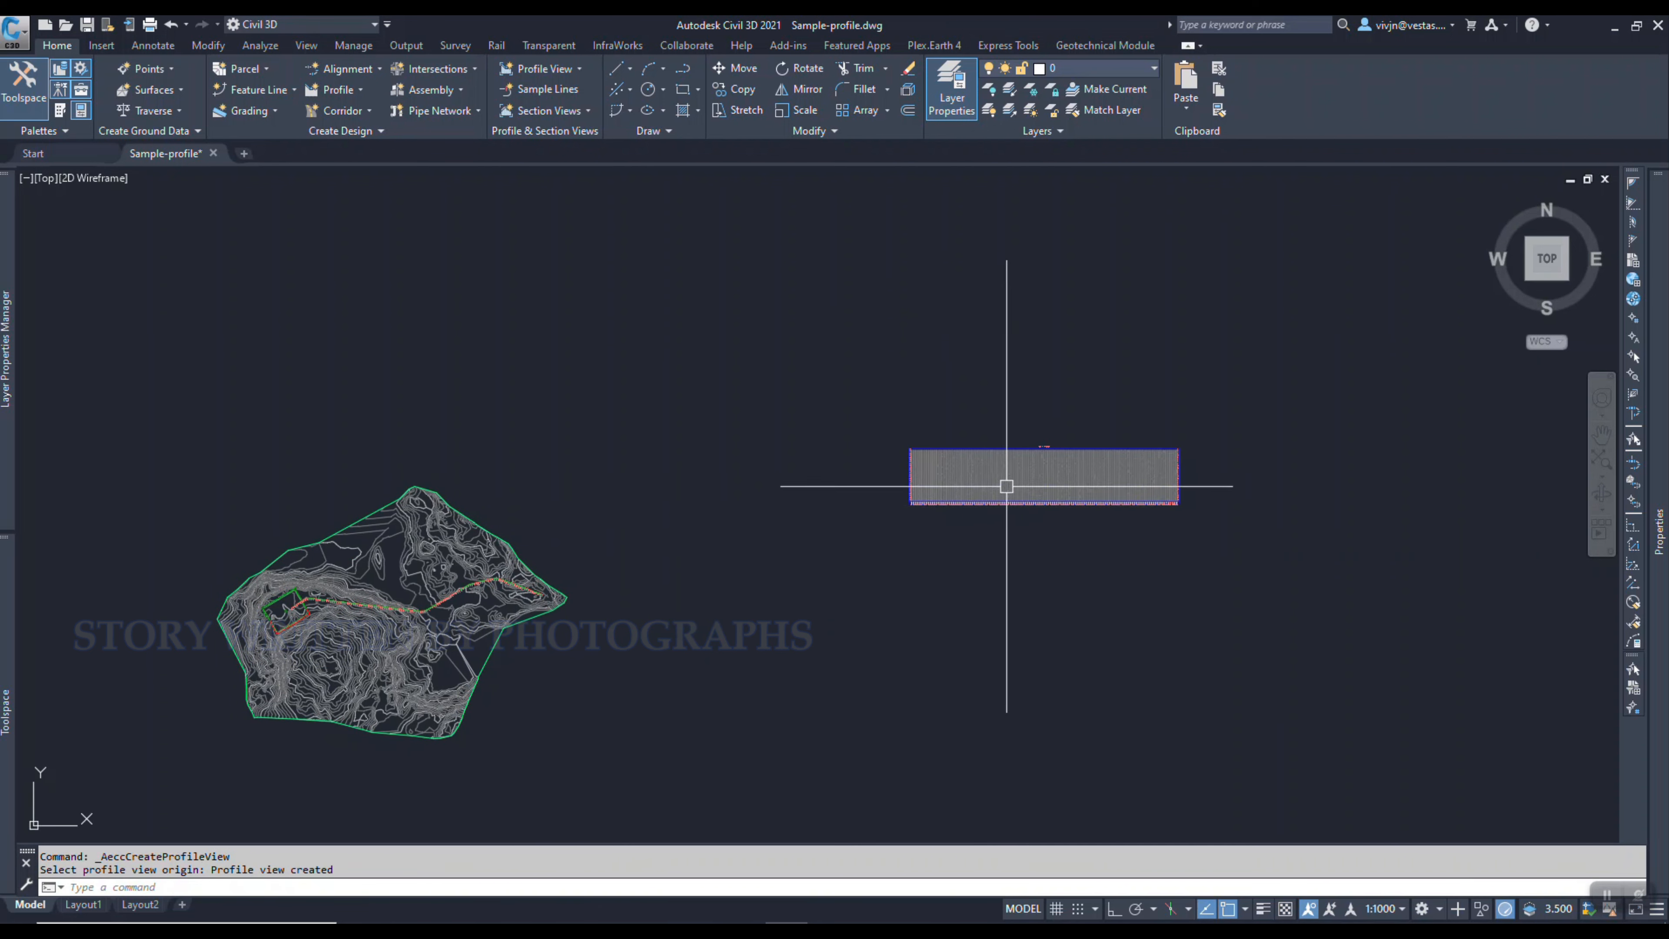
- Examine the drawn profiles, the elevation labels and the station labels from the end to the start of the profile view
{"action": "scroll", "coordinate": [1021, 485], "scroll_direction": "up", "scroll_amount": 5}
{"action": "scroll", "coordinate": [749, 544], "scroll_direction": "down", "scroll_amount": 2}
{"action": "scroll", "coordinate": [723, 572], "scroll_direction": "down", "scroll_amount": 2}
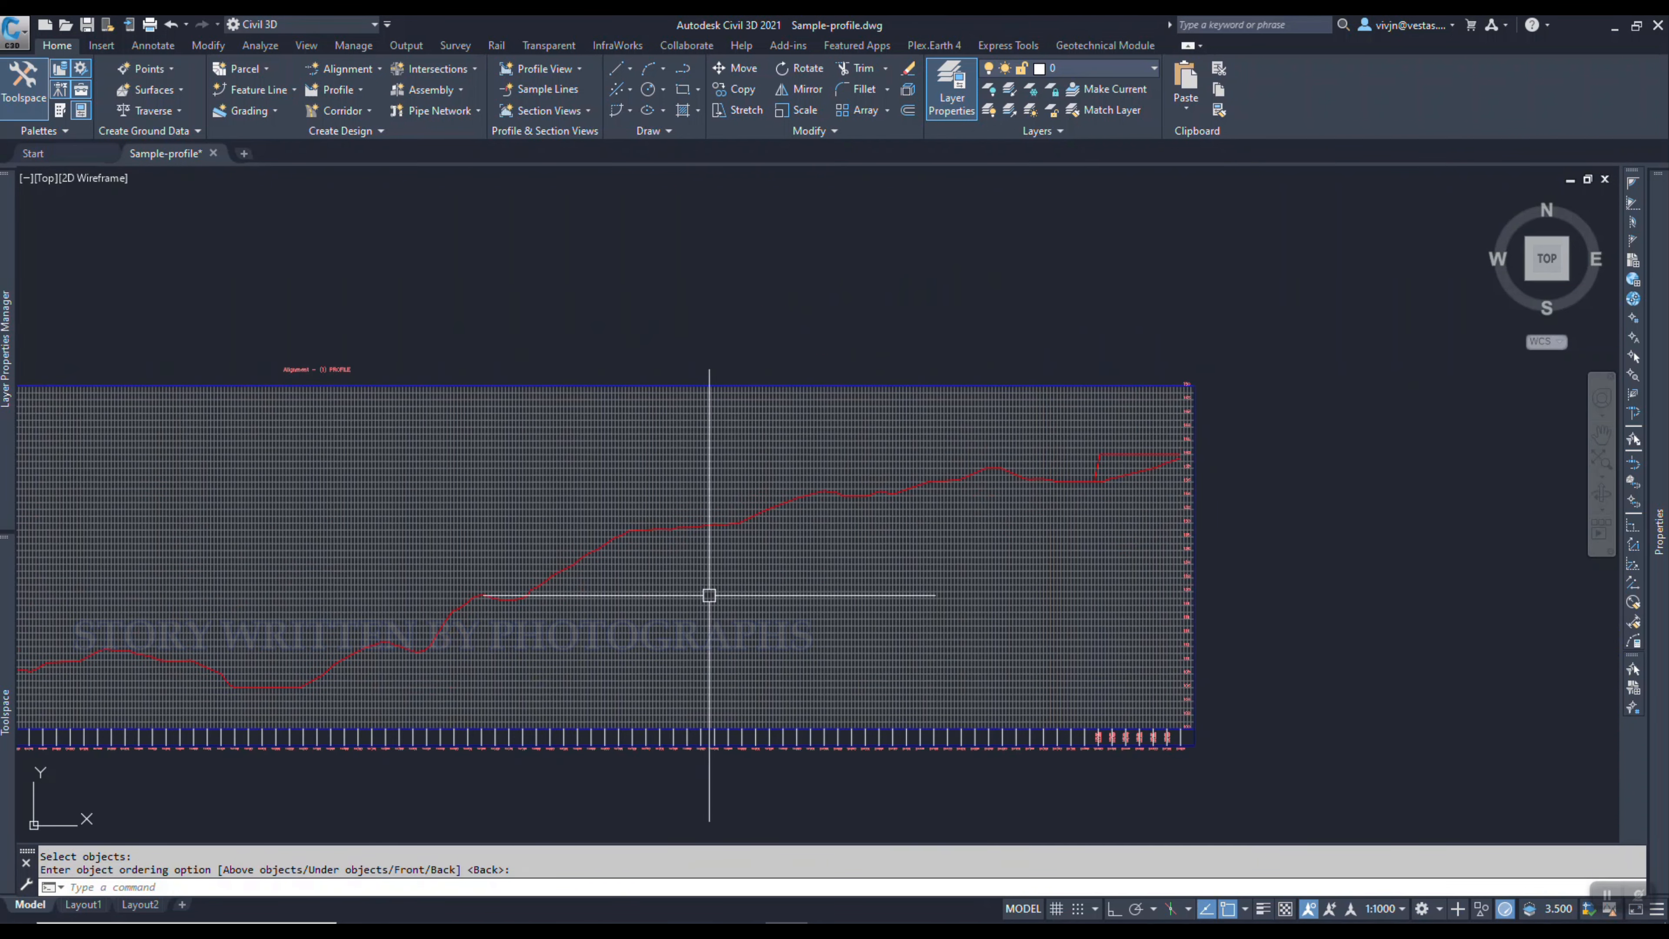
{"action": "scroll", "coordinate": [1185, 410], "scroll_direction": "up", "scroll_amount": 8}
{"action": "scroll", "coordinate": [1184, 383], "scroll_direction": "down", "scroll_amount": 10}
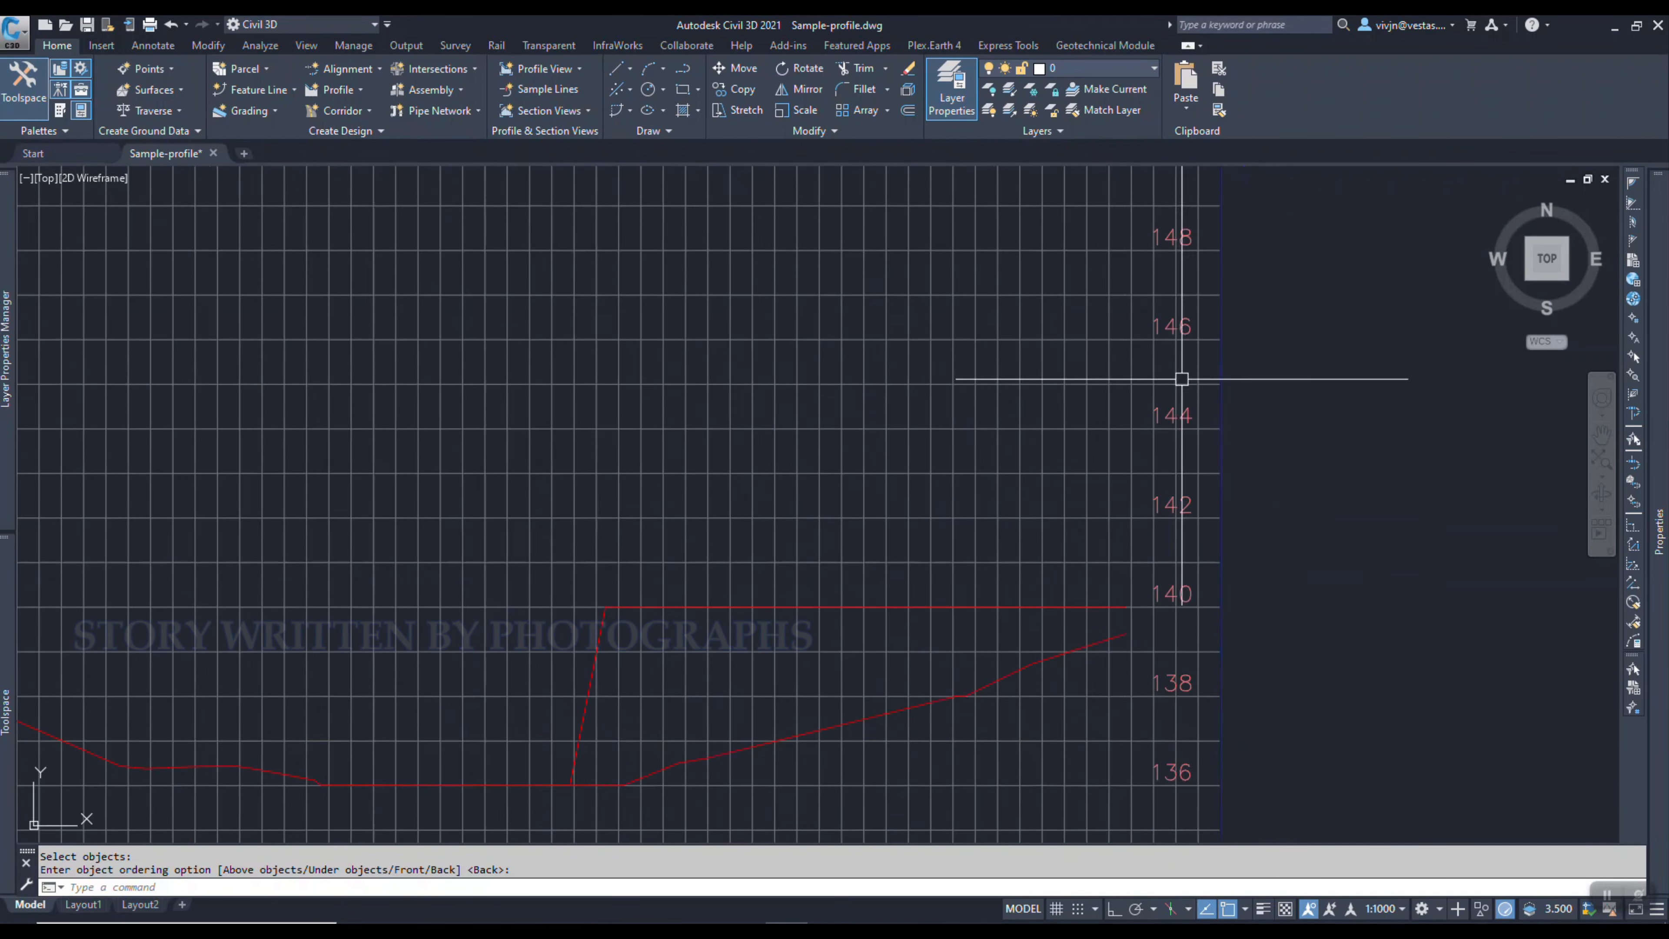
{"action": "middle_click_drag", "start_coordinate": [1156, 681], "coordinate": [1309, 399]}
{"action": "scroll", "coordinate": [1308, 399], "scroll_direction": "down", "scroll_amount": 3}
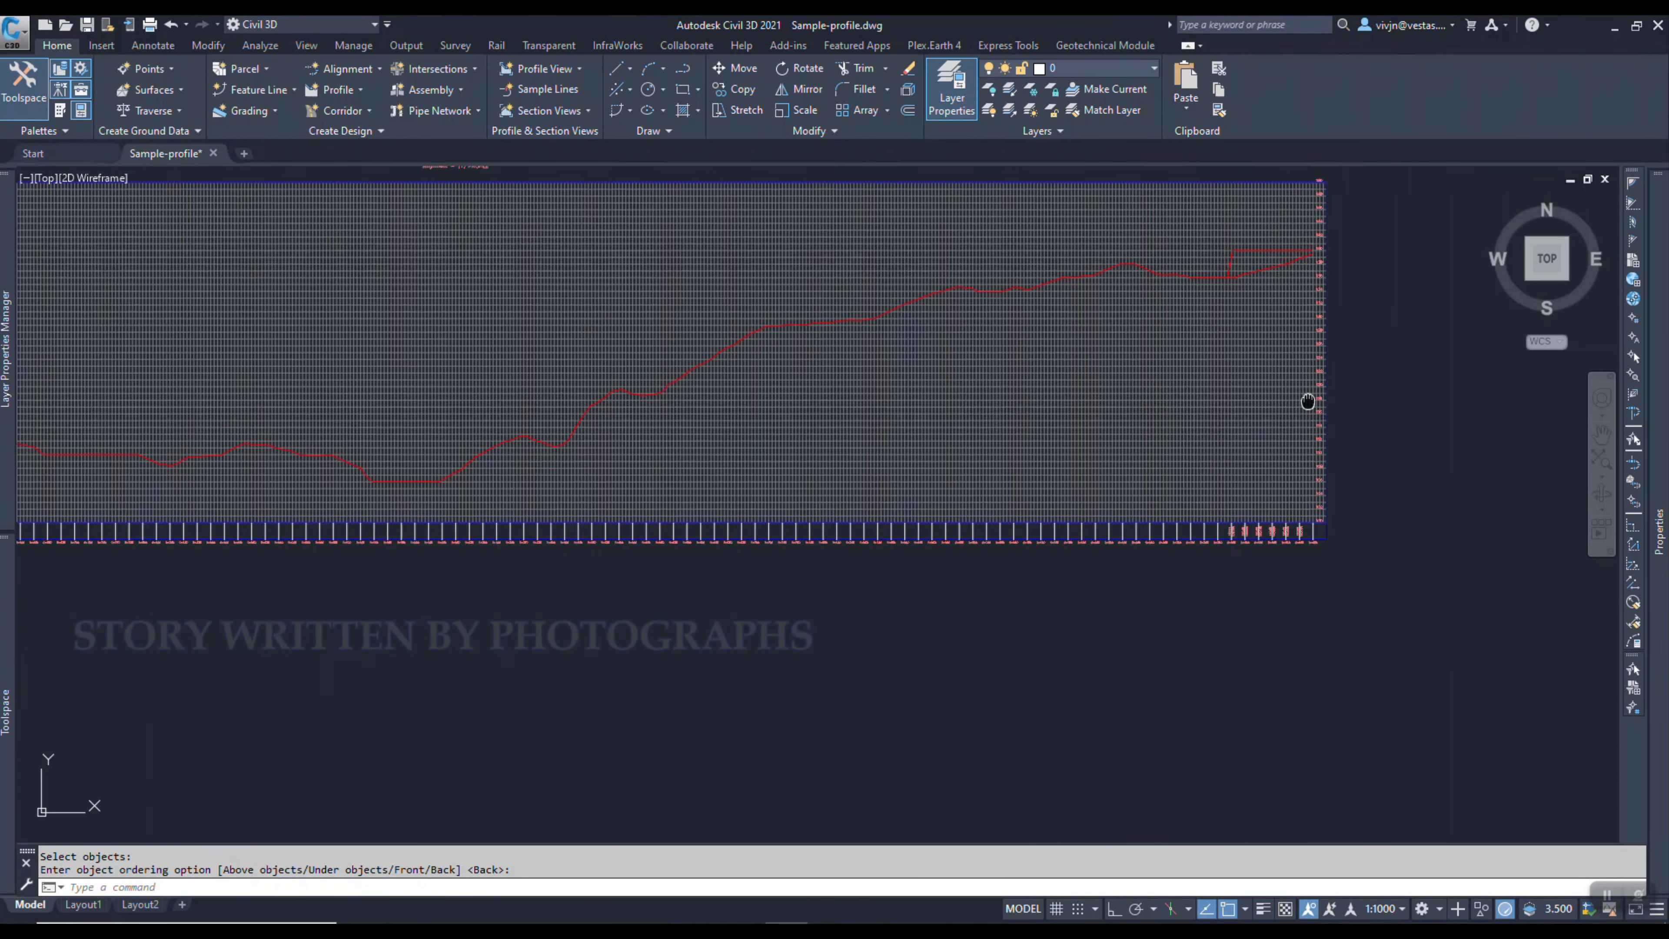
{"action": "scroll", "coordinate": [426, 374], "scroll_direction": "up", "scroll_amount": 3}
{"action": "middle_click_drag", "start_coordinate": [304, 677], "coordinate": [689, 663]}
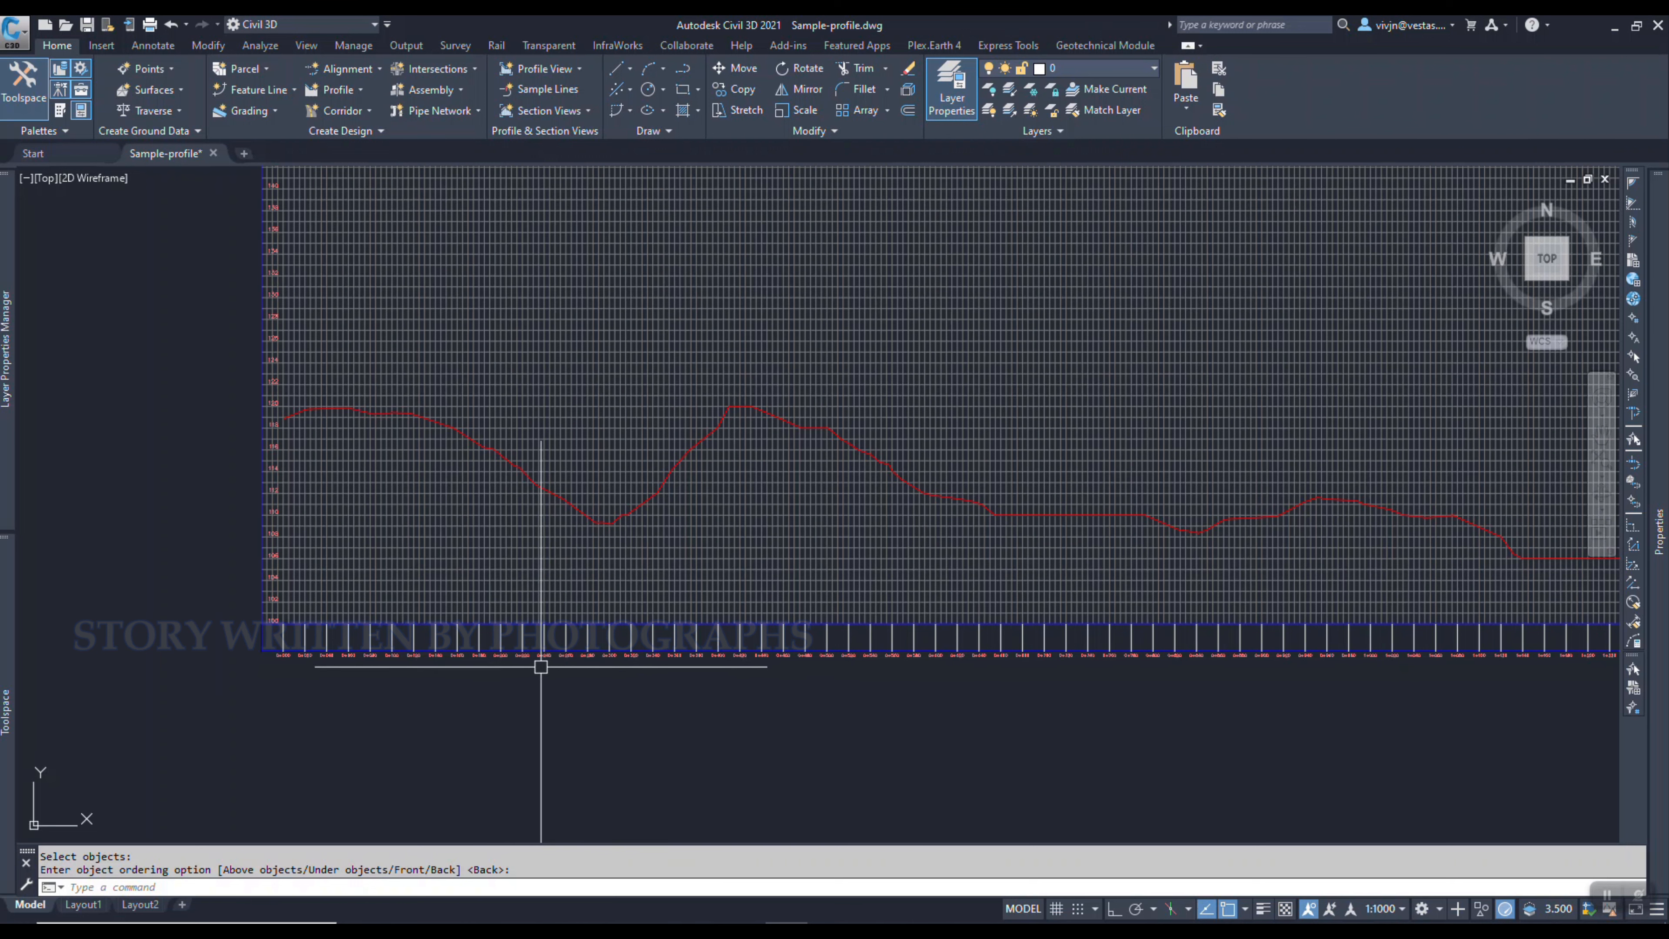
{"action": "middle_click_drag", "start_coordinate": [445, 538], "coordinate": [525, 500]}
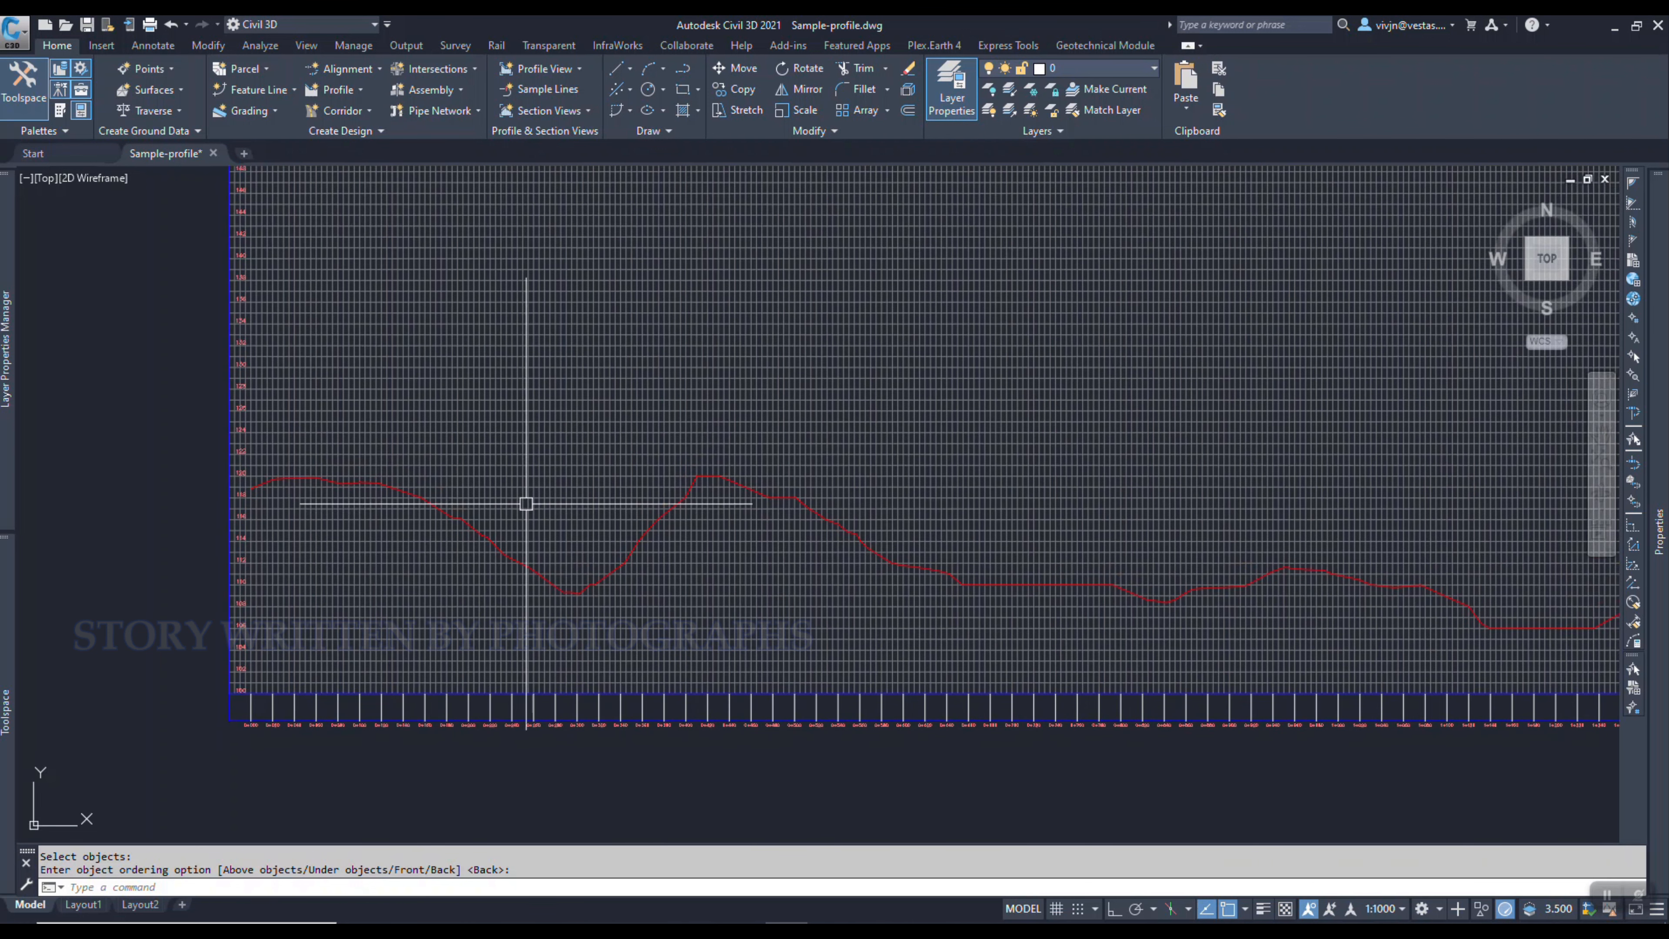
{"action": "scroll", "coordinate": [674, 473], "scroll_direction": "down", "scroll_amount": 3}
- Review the new profile view's properties, including its stations, elevations, profiles, bands and hatch settings
{"action": "left_click", "coordinate": [600, 462]}
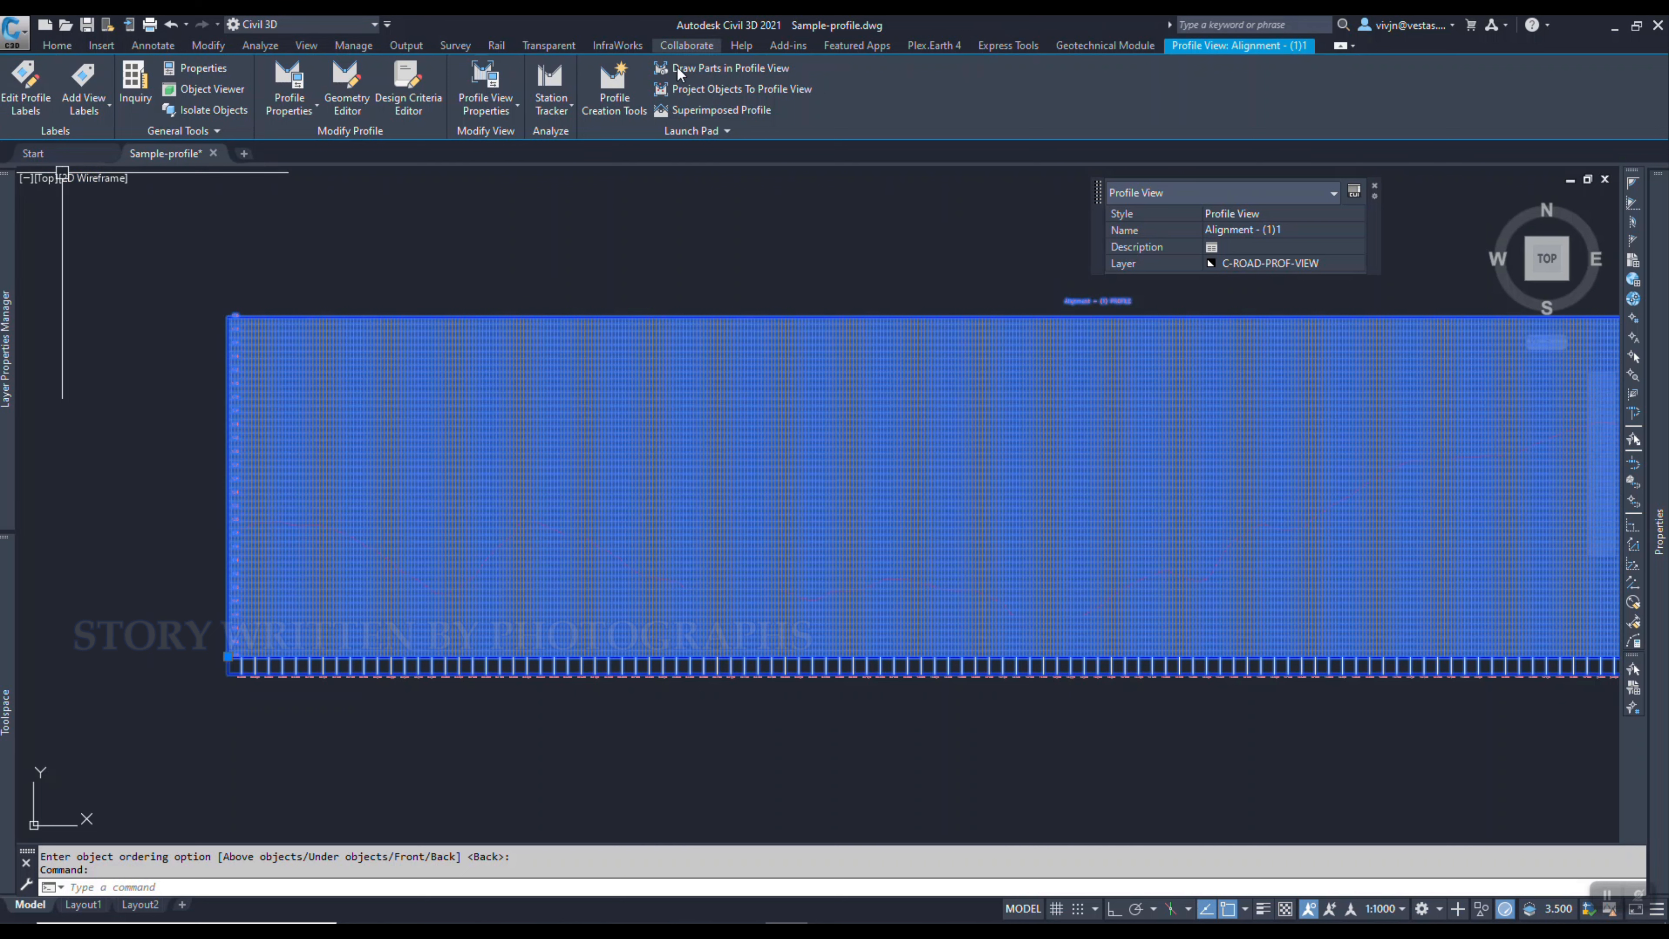
{"action": "left_click", "coordinate": [517, 112]}
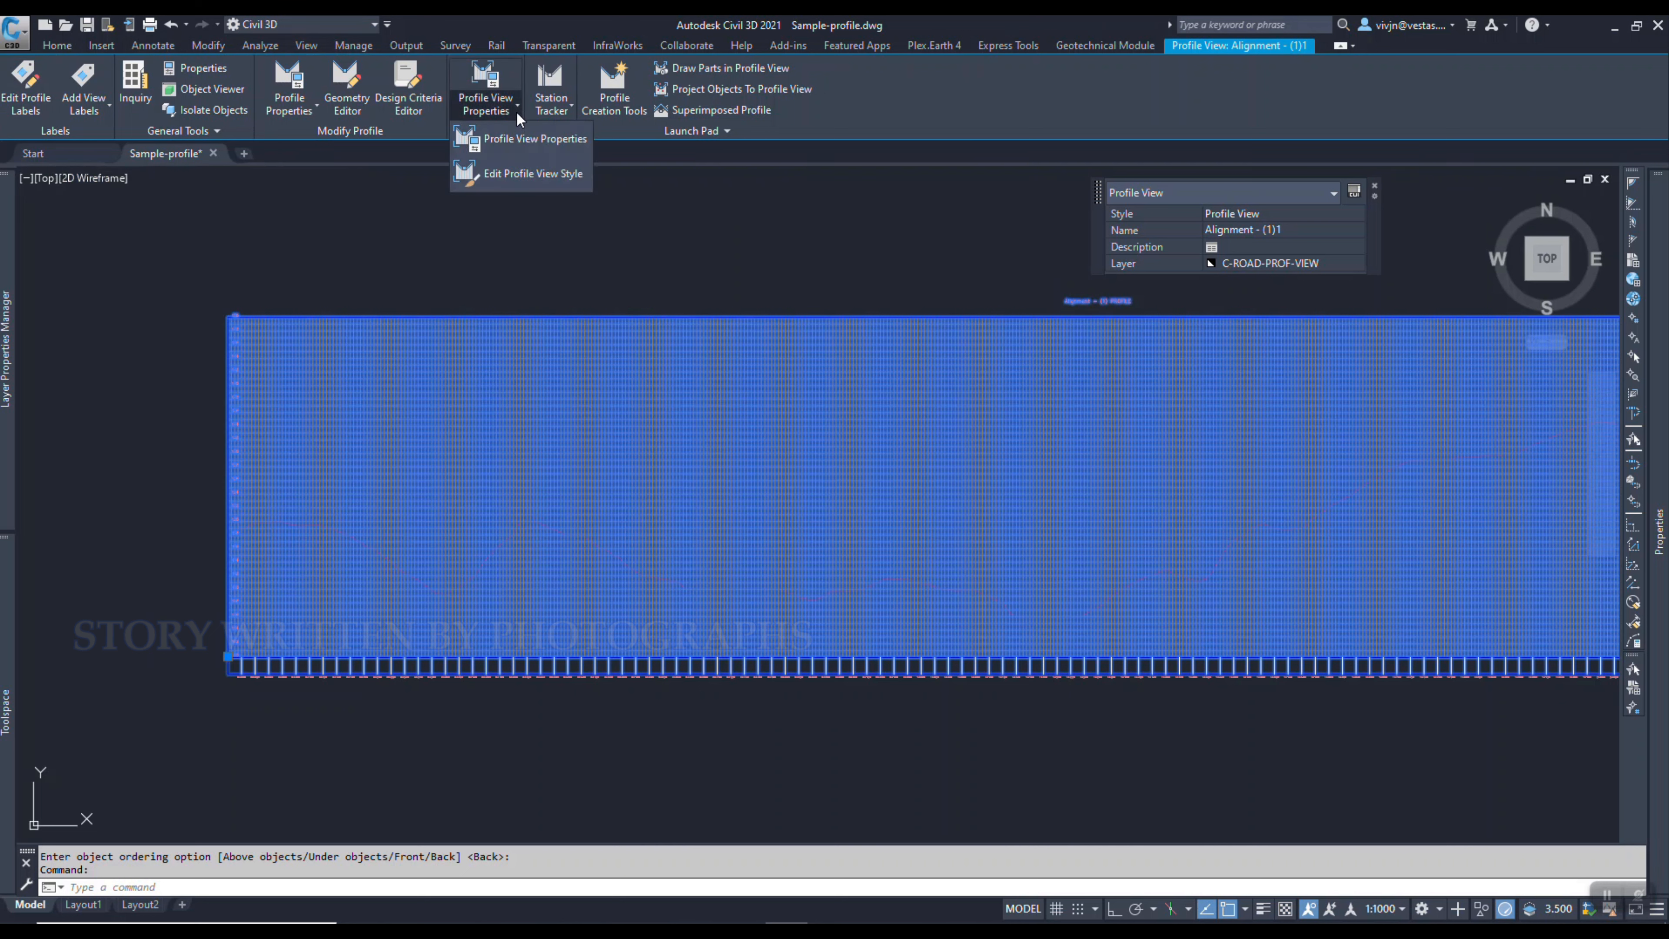
{"action": "left_click", "coordinate": [552, 149]}
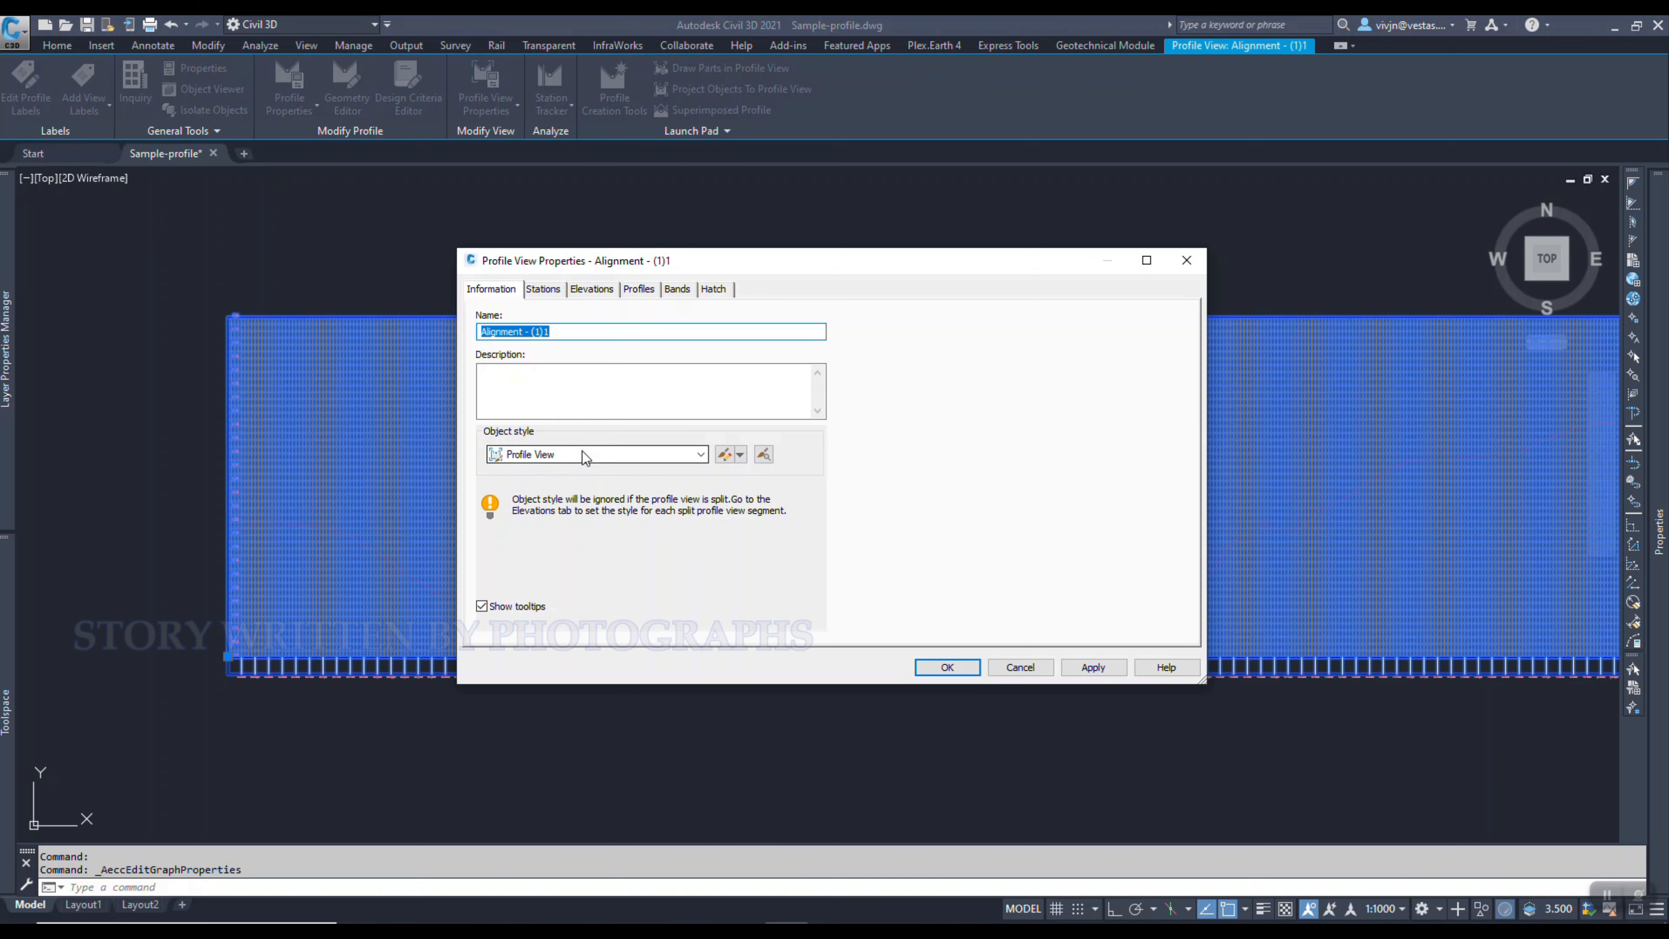
{"action": "left_click", "coordinate": [544, 292]}
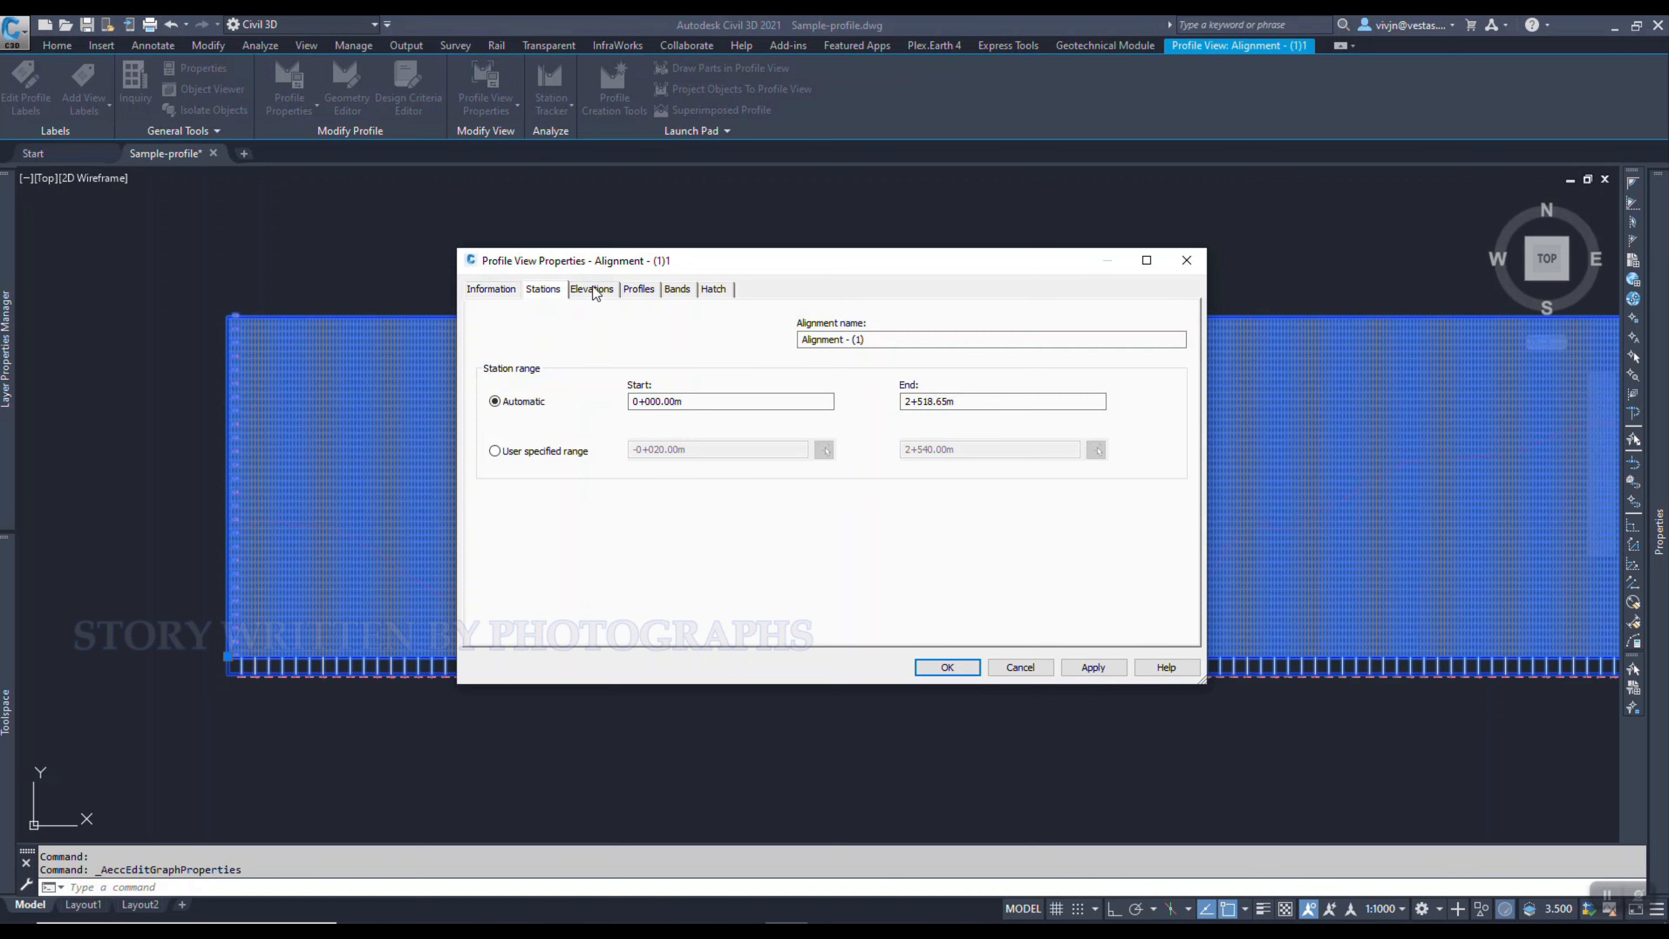
{"action": "left_click", "coordinate": [592, 289]}
{"action": "left_click", "coordinate": [639, 289]}
{"action": "left_click", "coordinate": [676, 289]}
{"action": "left_click", "coordinate": [713, 289]}
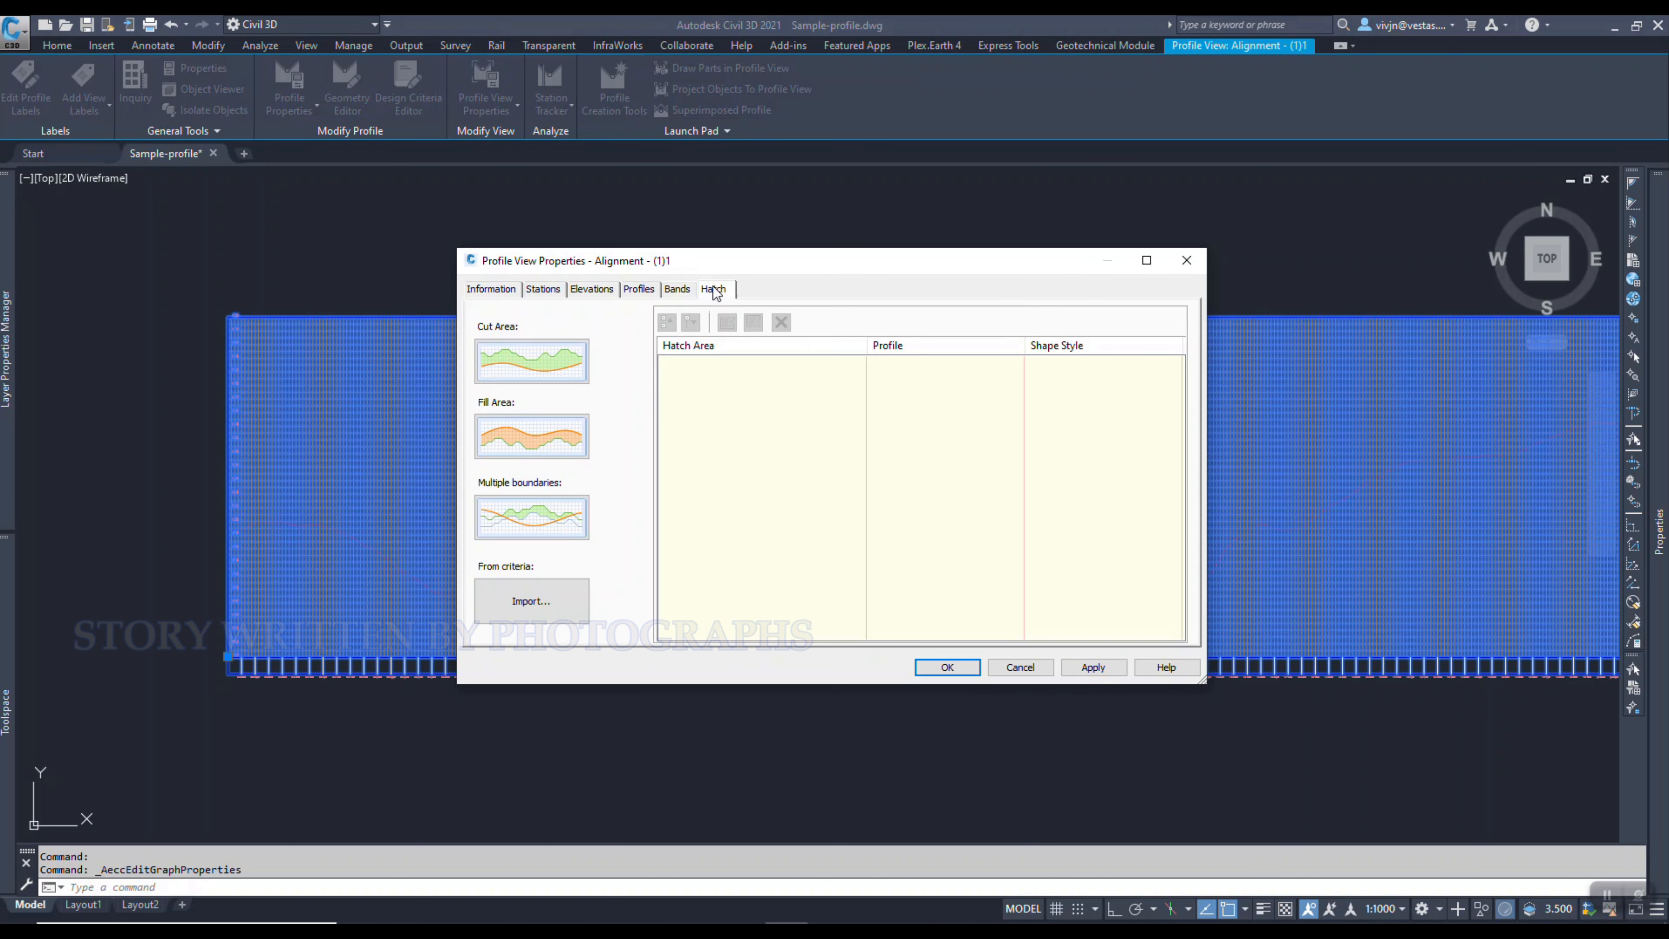
{"action": "left_click", "coordinate": [960, 668]}
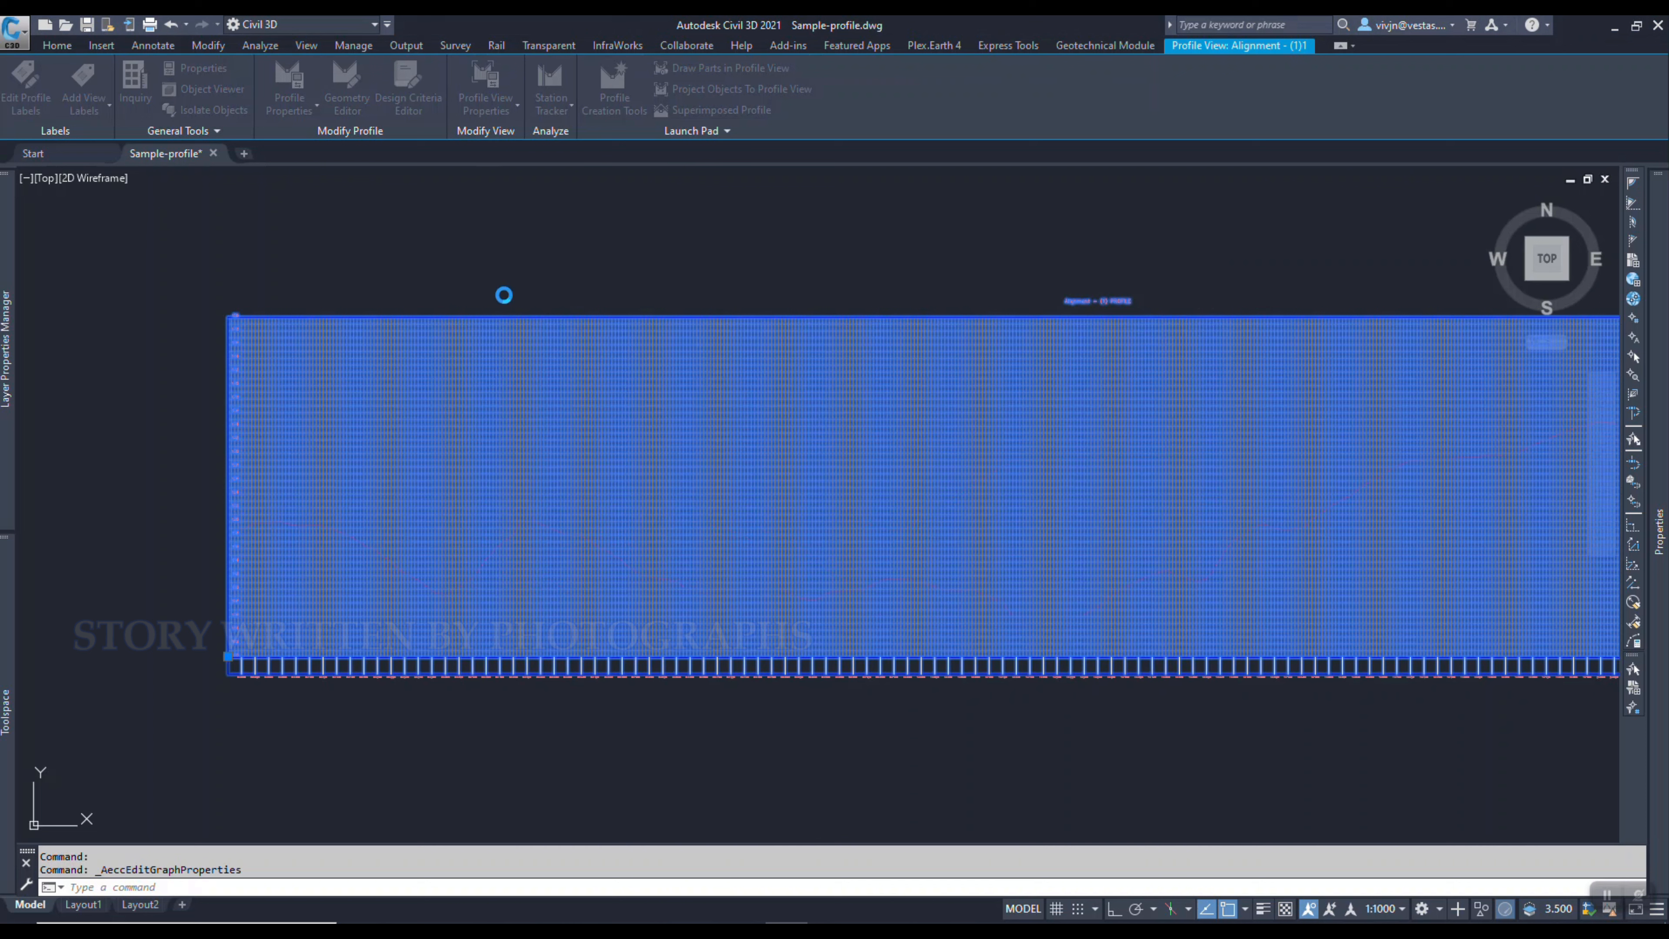
- Edit the profile view's style to use a vertical exaggeration of 1 and apply it
{"action": "left_click", "coordinate": [516, 106]}
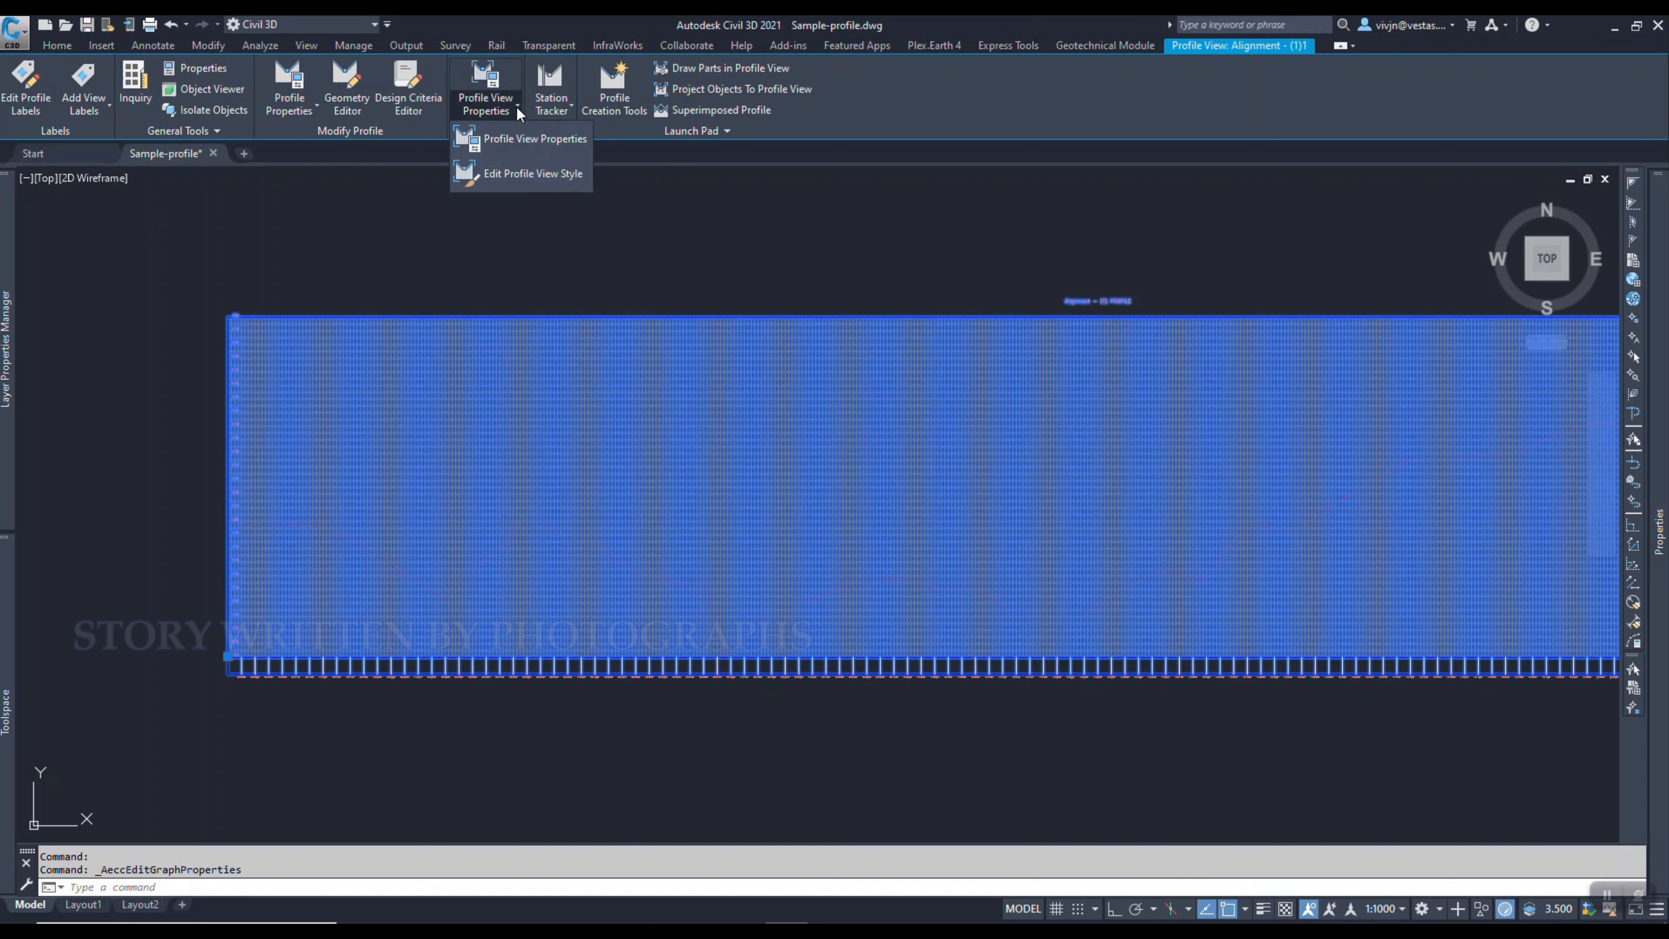
{"action": "left_click", "coordinate": [528, 175]}
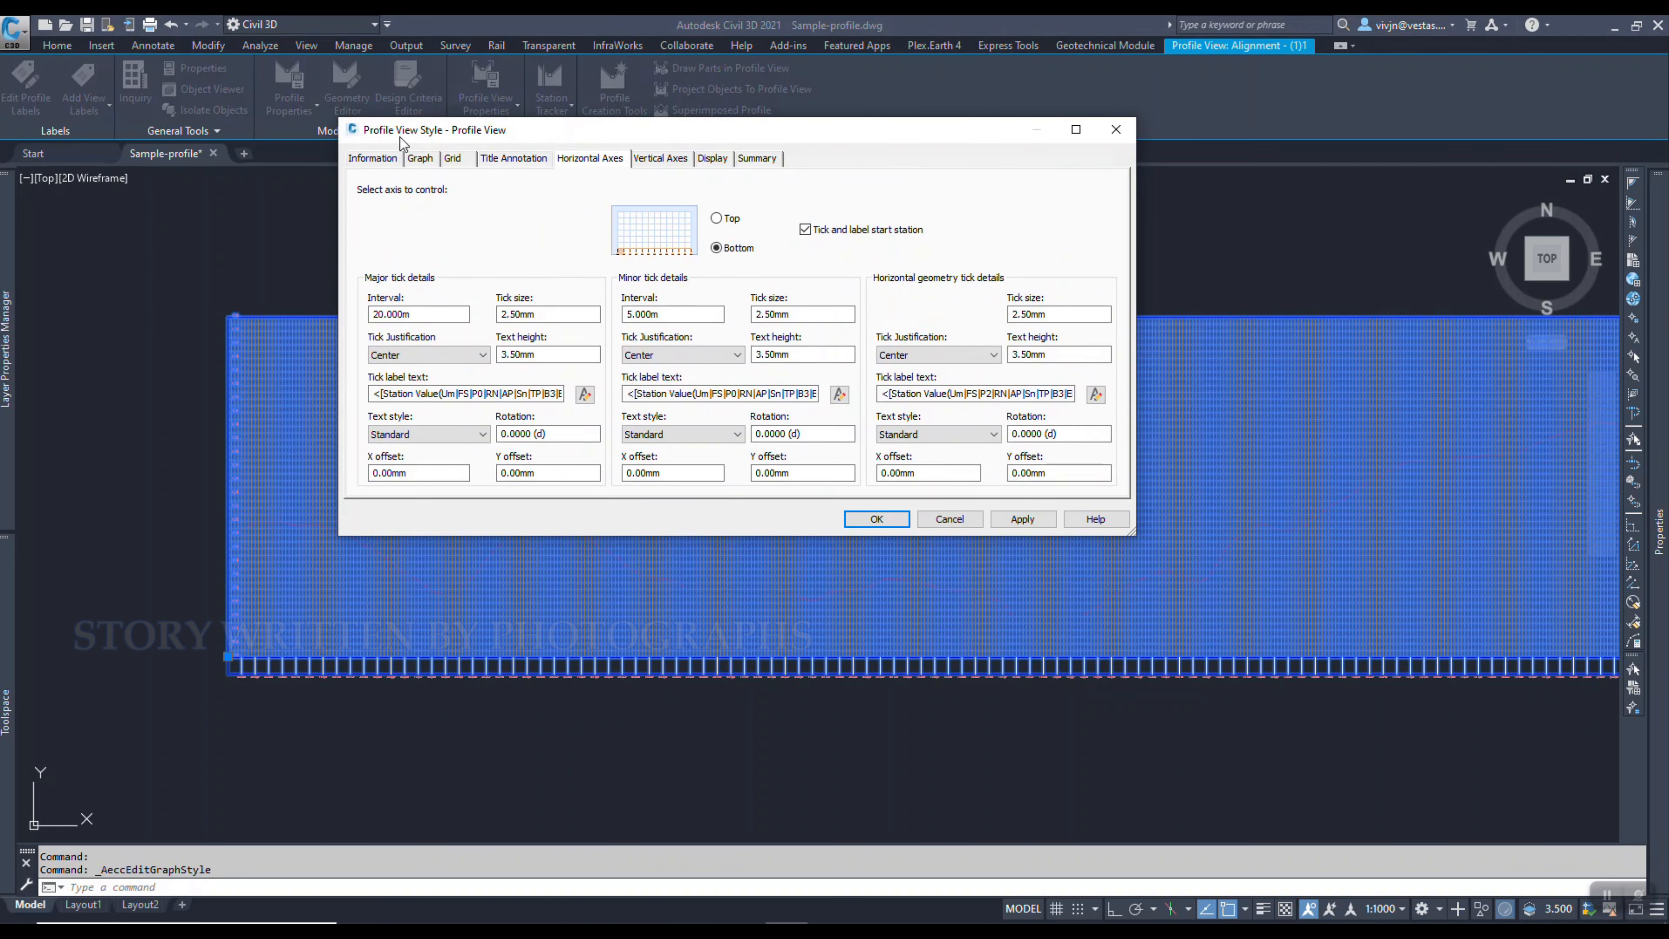
{"action": "left_click", "coordinate": [388, 158]}
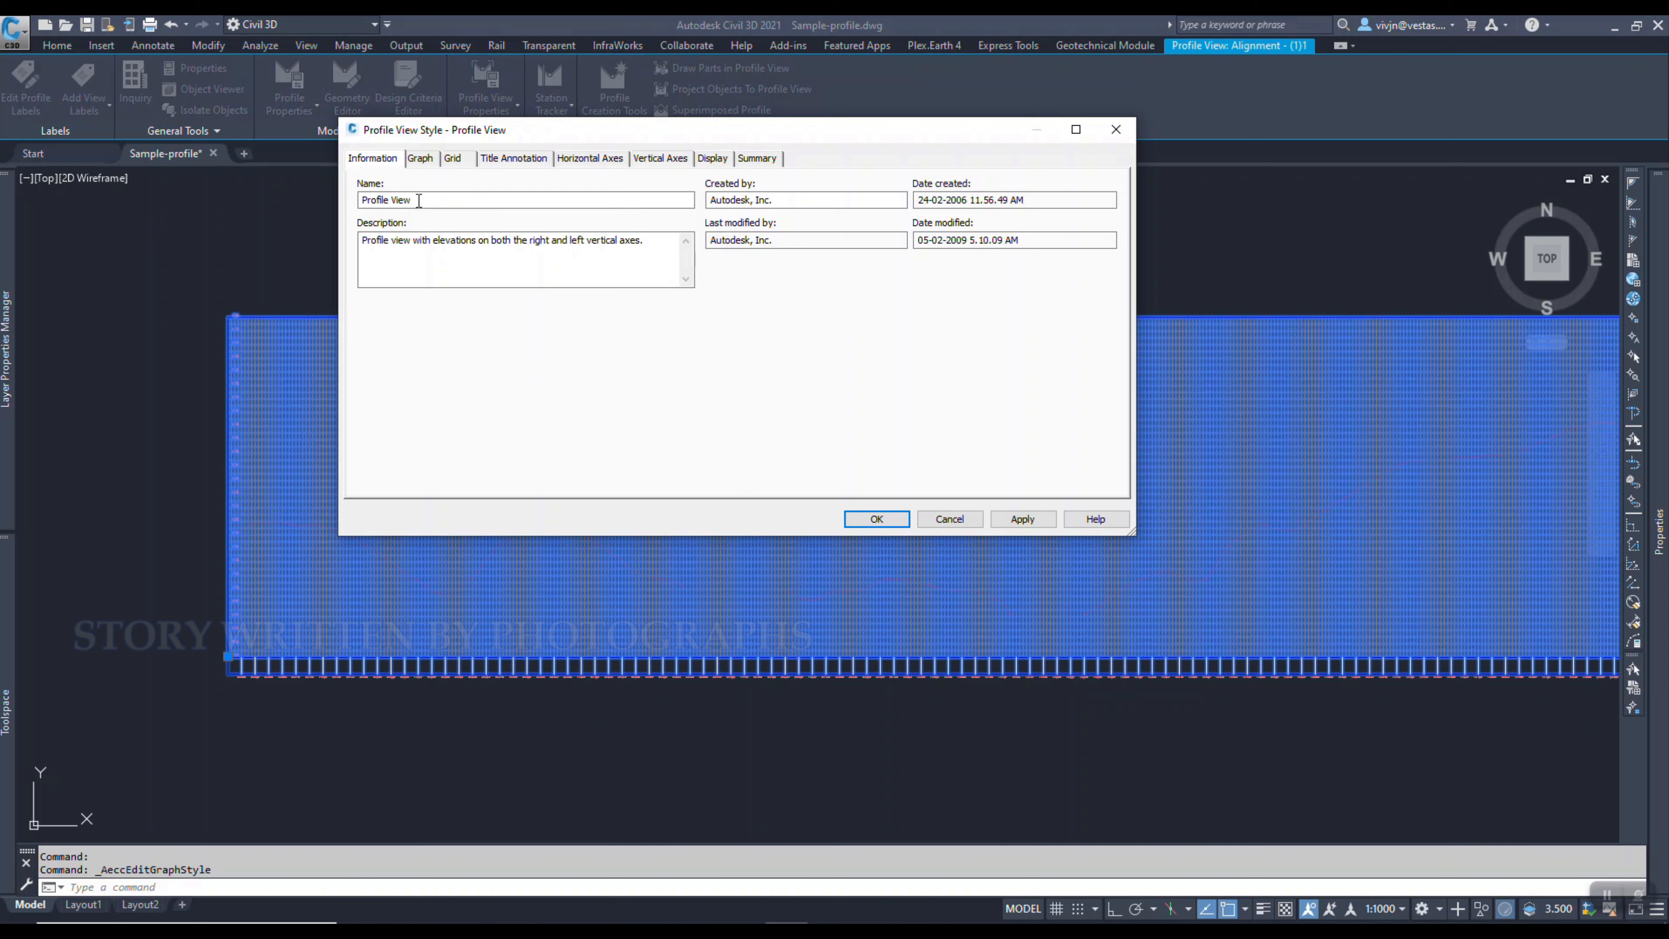
{"action": "left_click", "coordinate": [428, 160]}
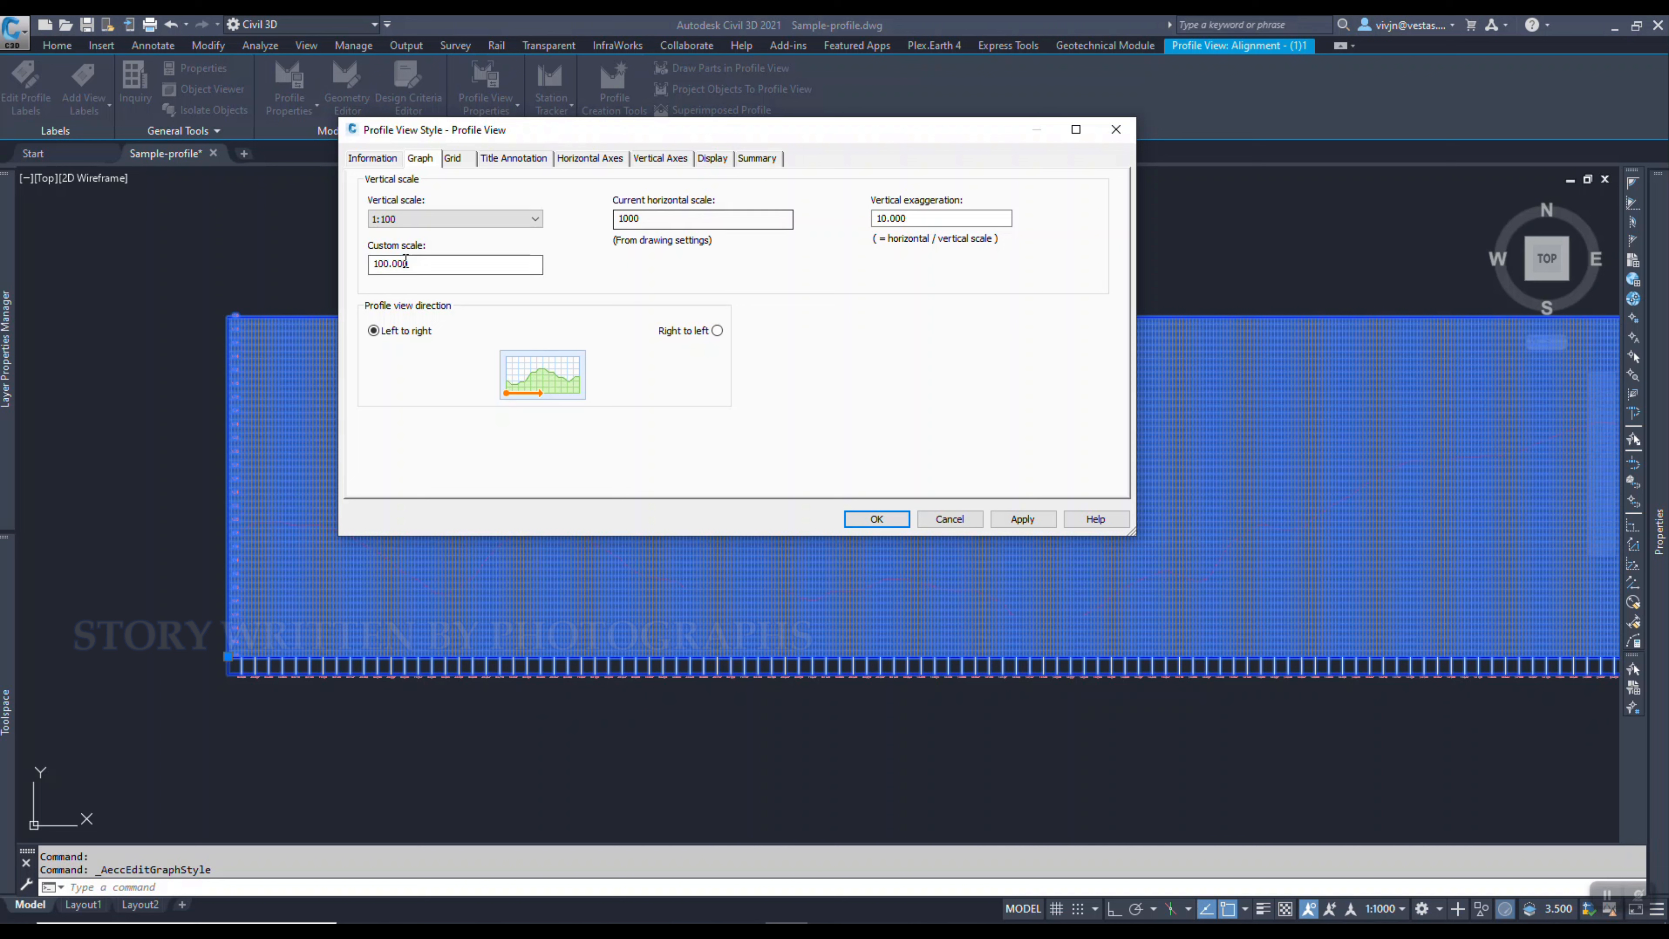
{"action": "double_click", "coordinate": [910, 218]}
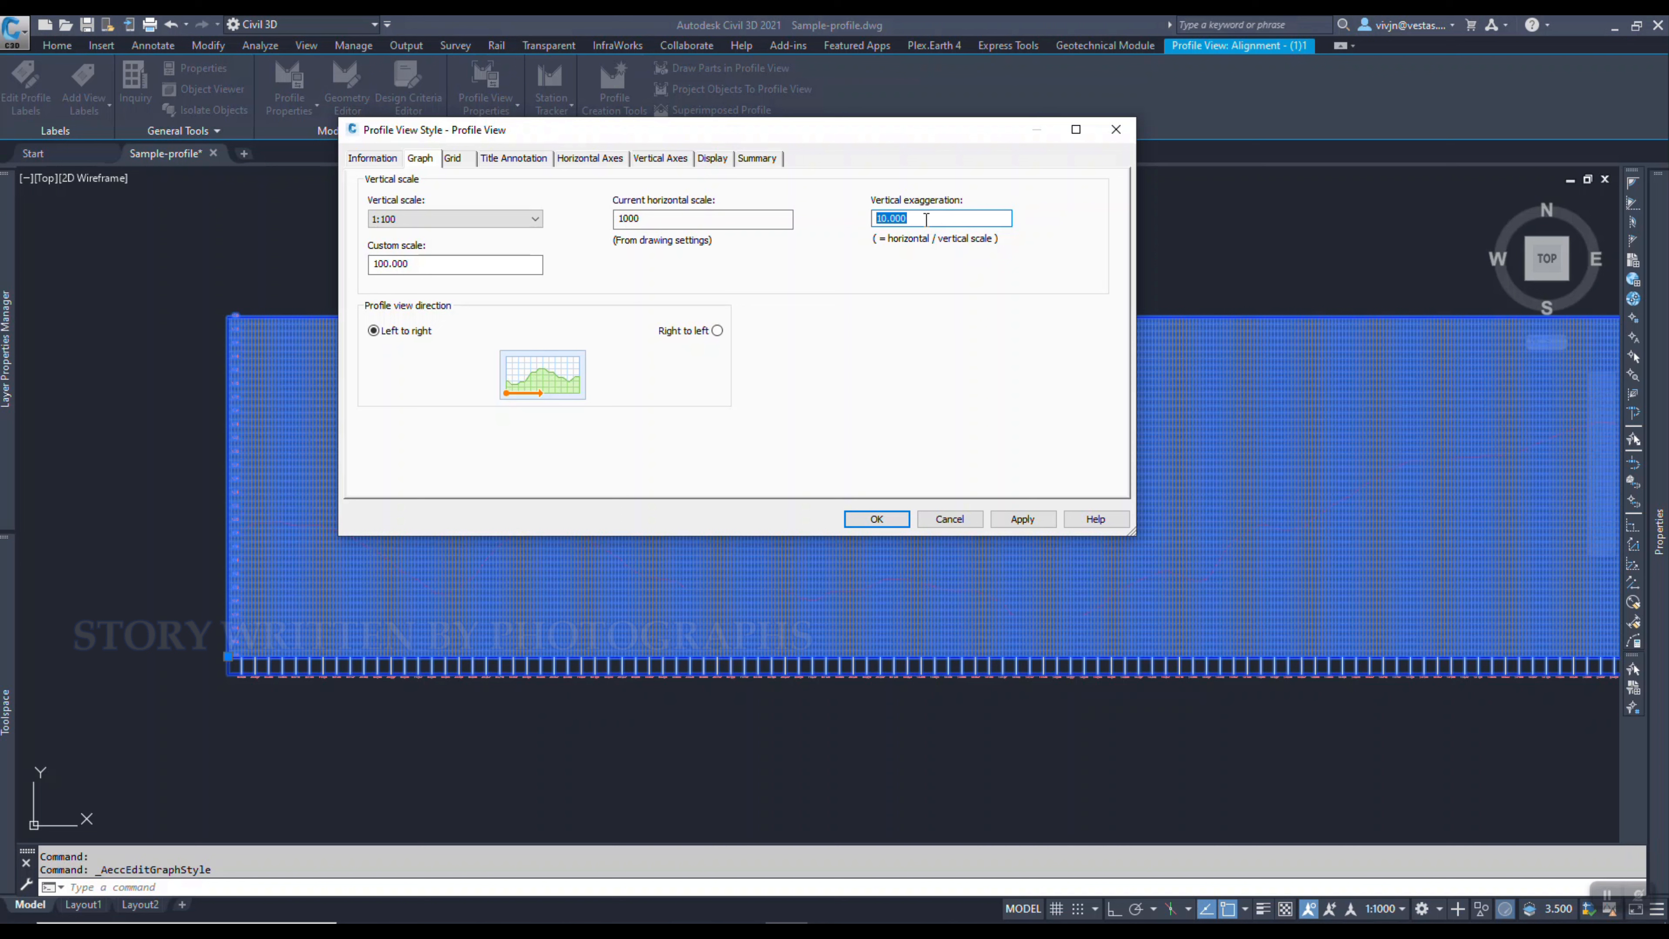
{"action": "type", "text": "1"}
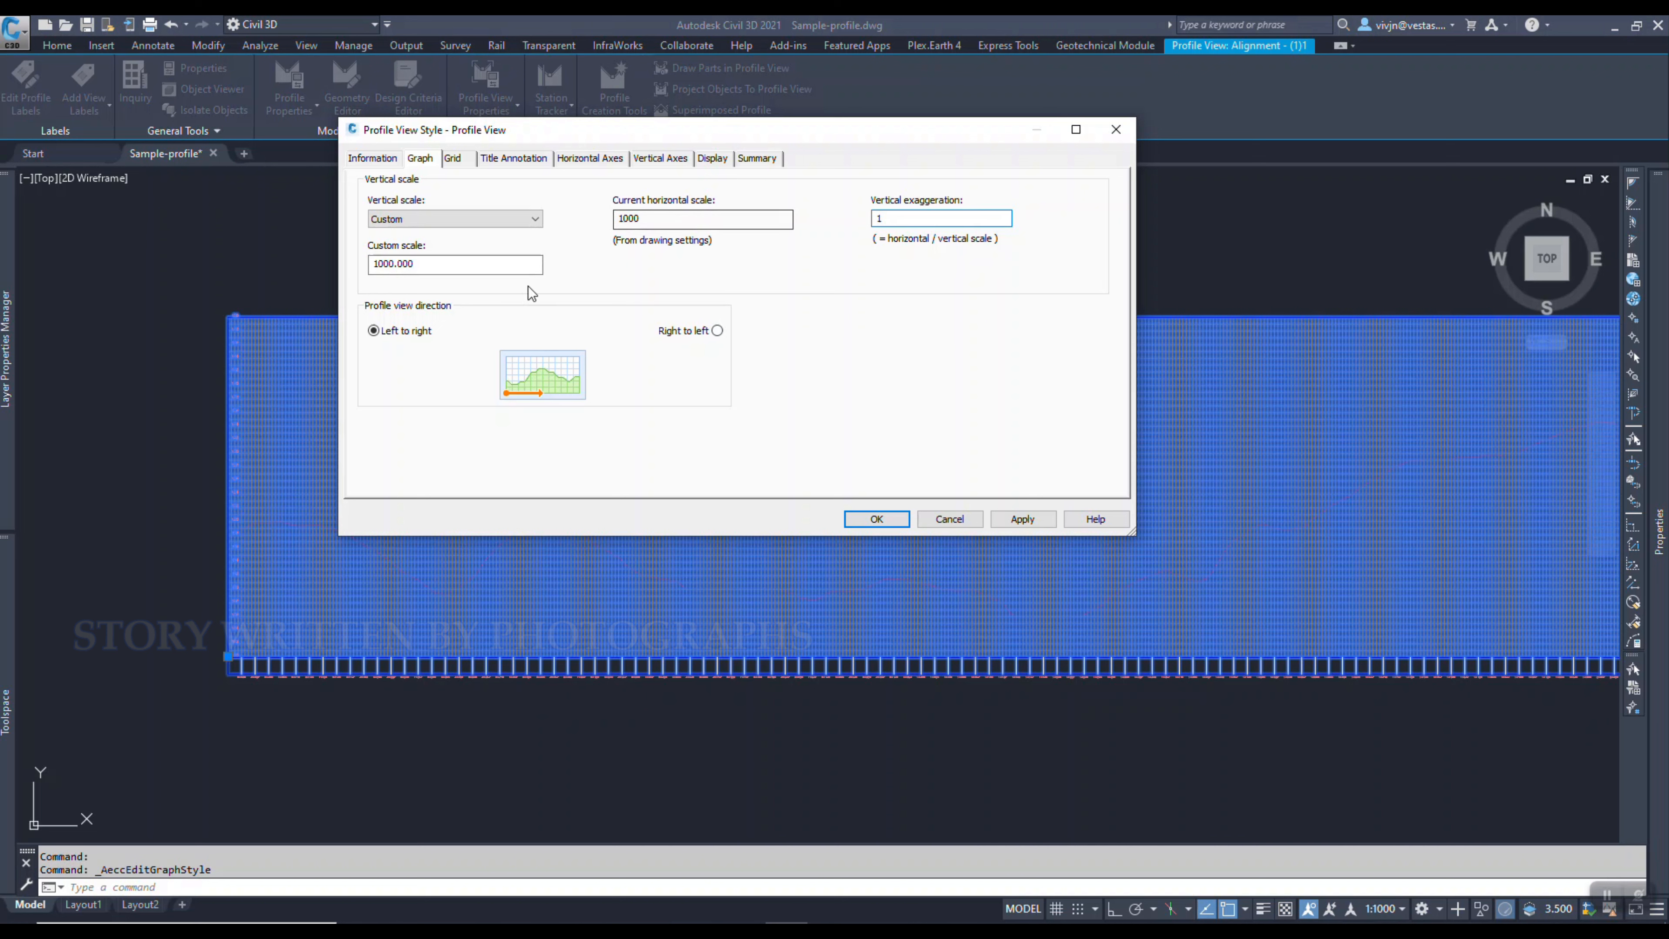
{"action": "left_click", "coordinate": [1021, 520]}
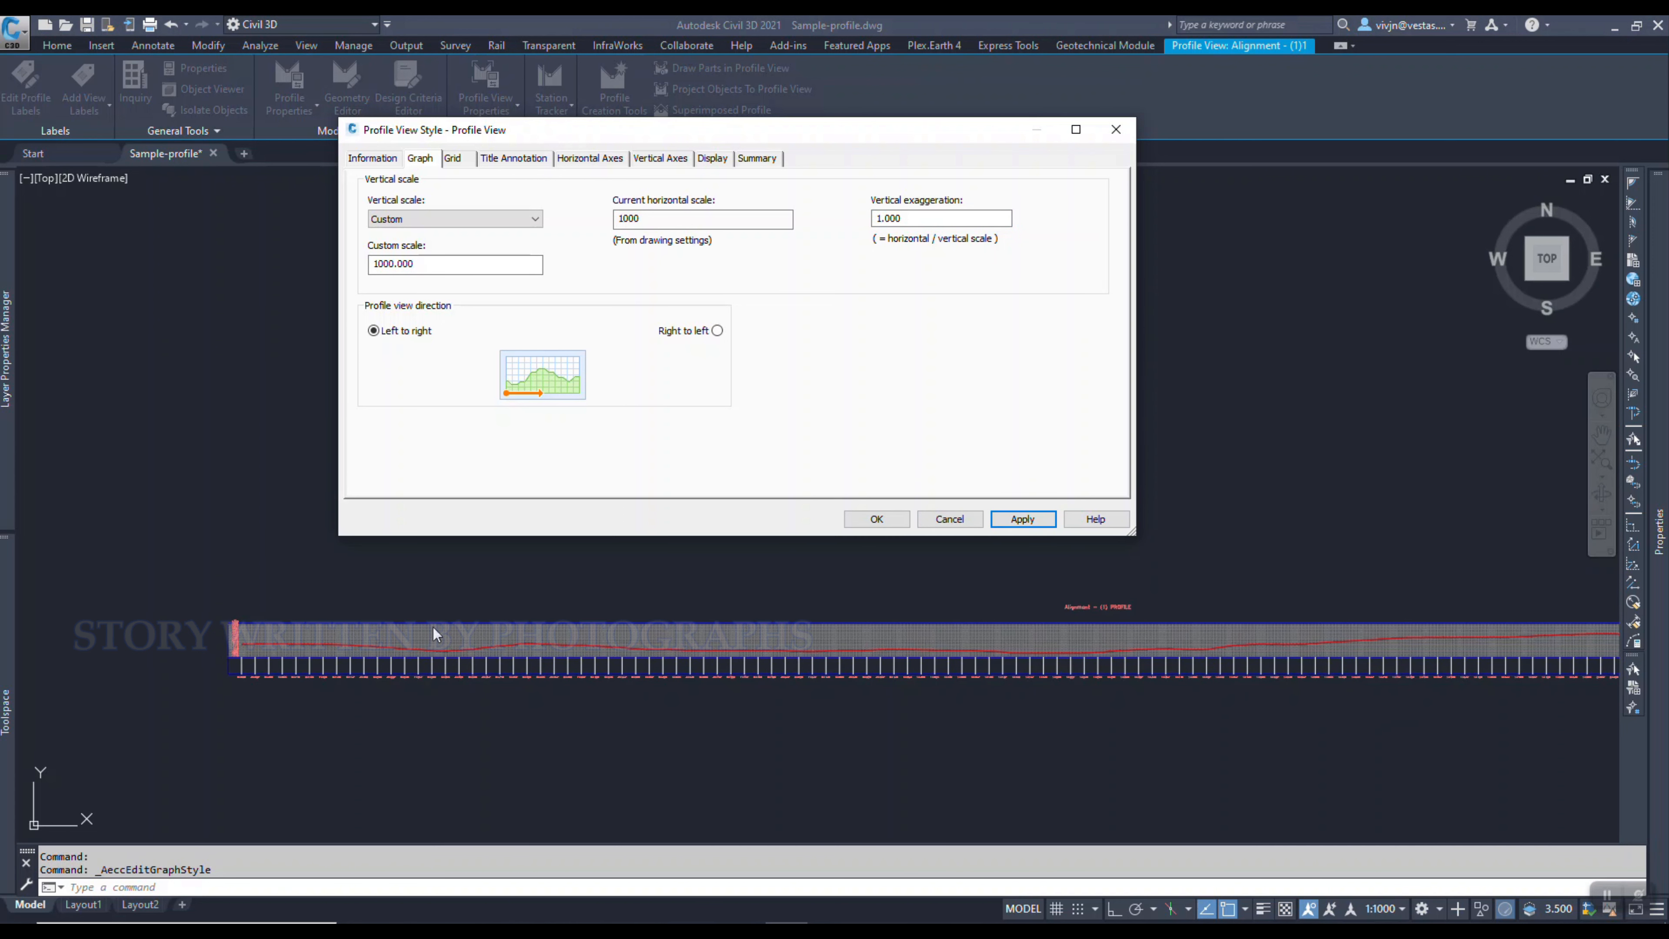
- Clip both the vertical and horizontal grids to the highest profiles in the profile view style and apply it
{"action": "left_click", "coordinate": [453, 158]}
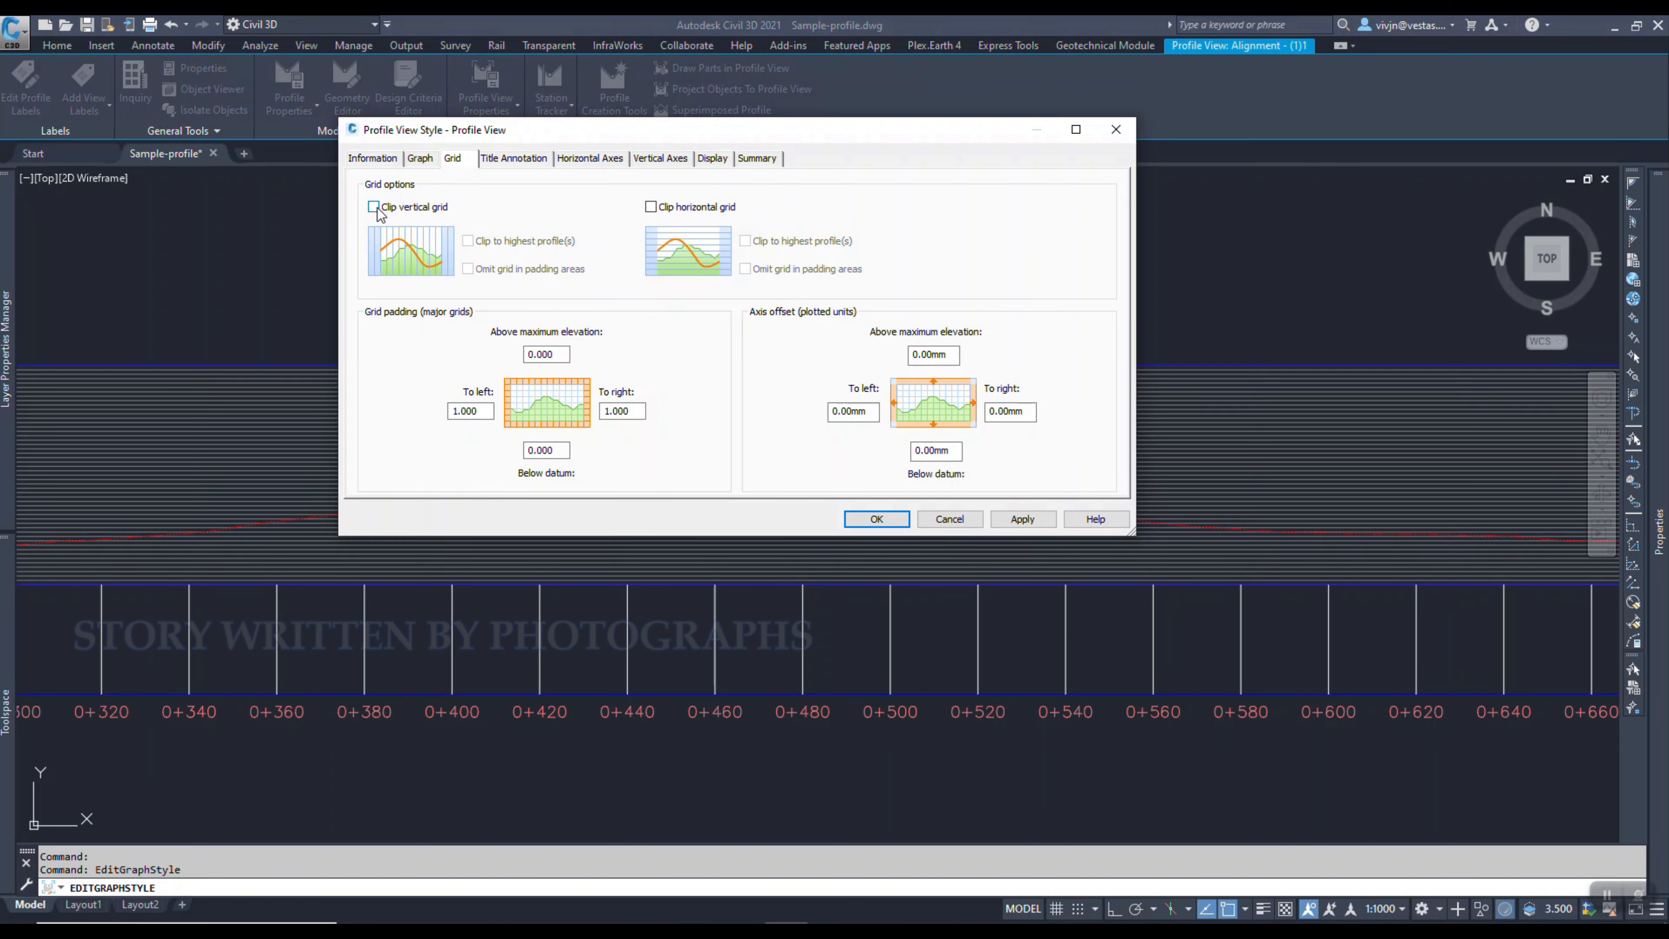
{"action": "left_click", "coordinate": [373, 205]}
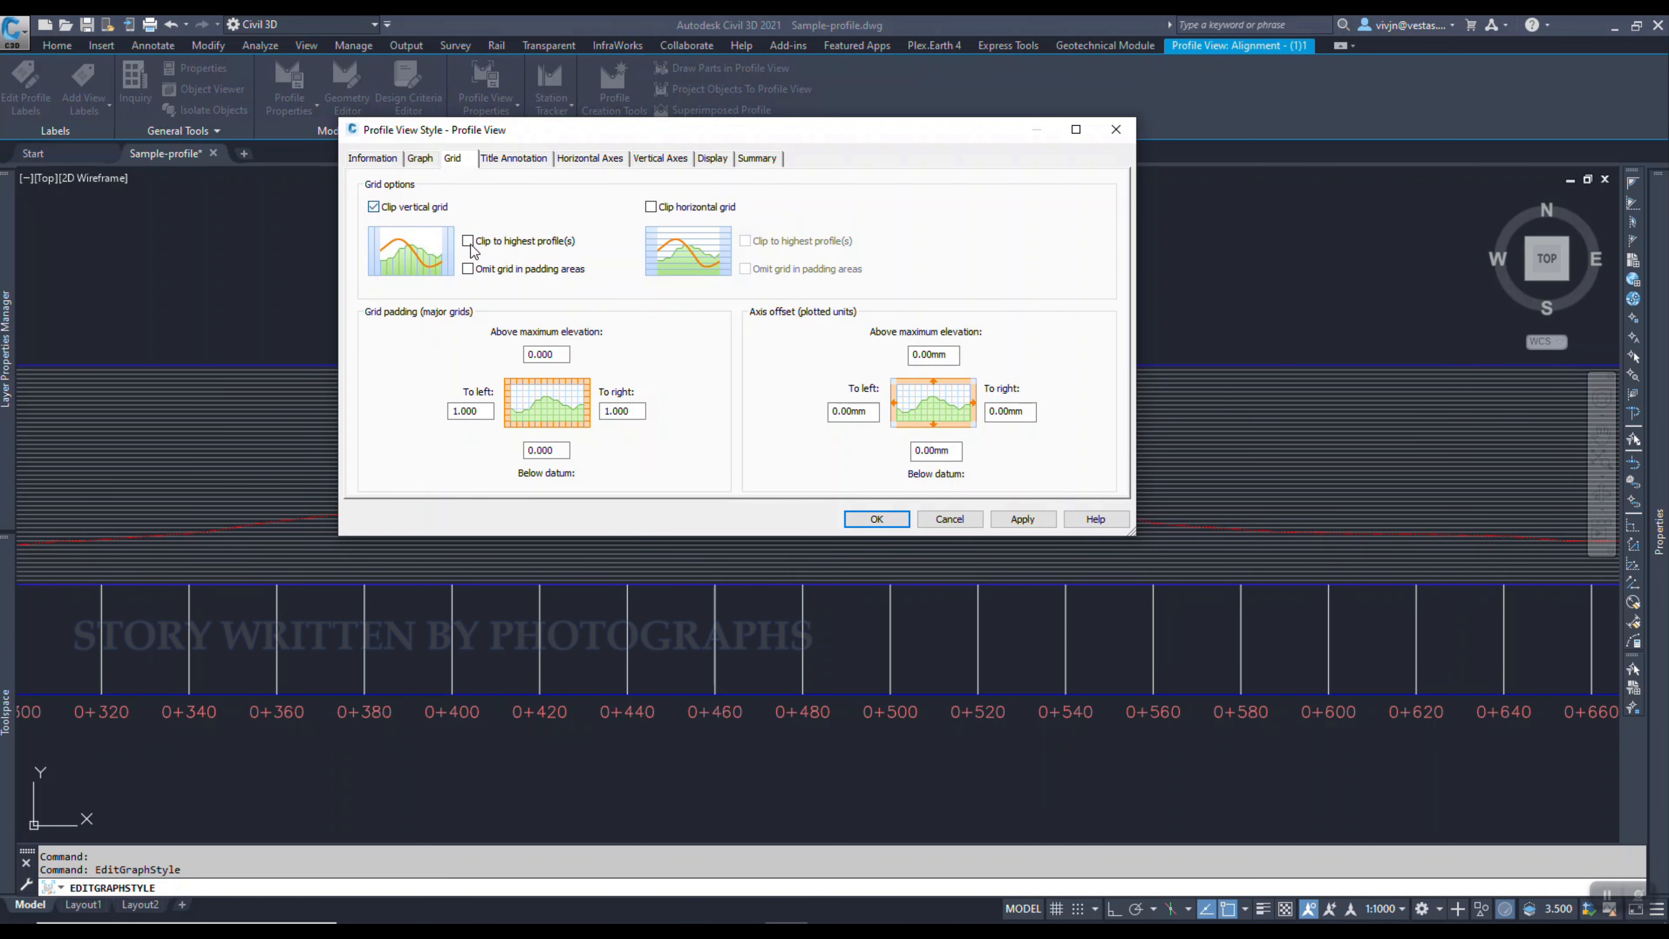
{"action": "left_click", "coordinate": [651, 206]}
{"action": "left_click", "coordinate": [746, 241]}
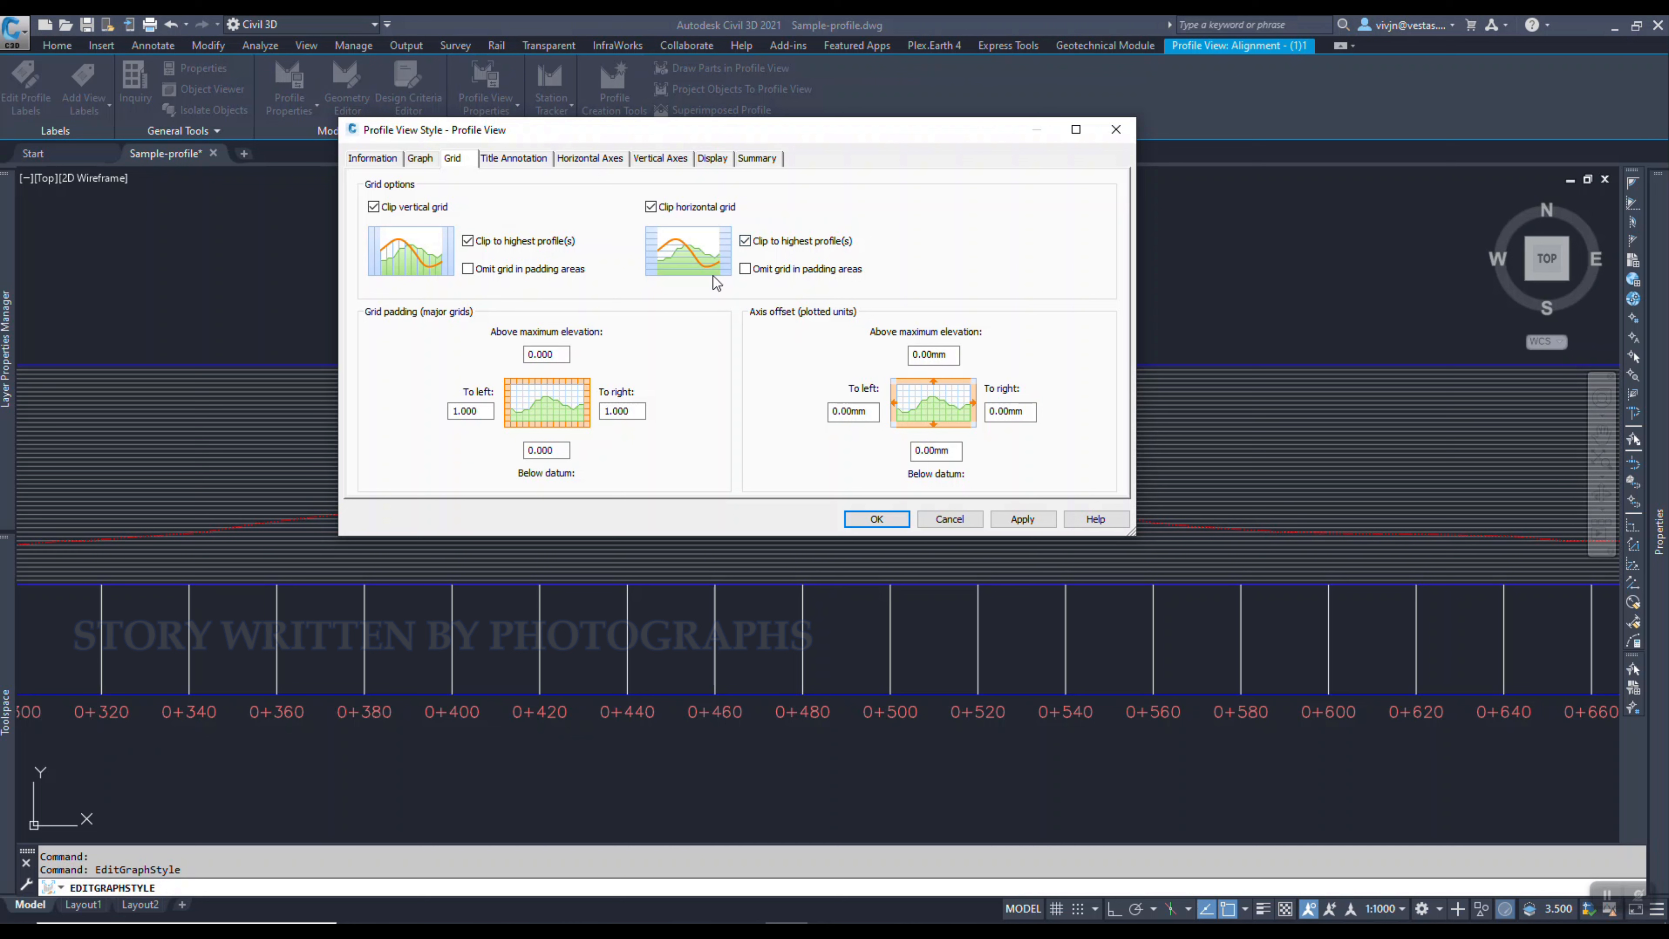
{"action": "left_click", "coordinate": [1037, 520]}
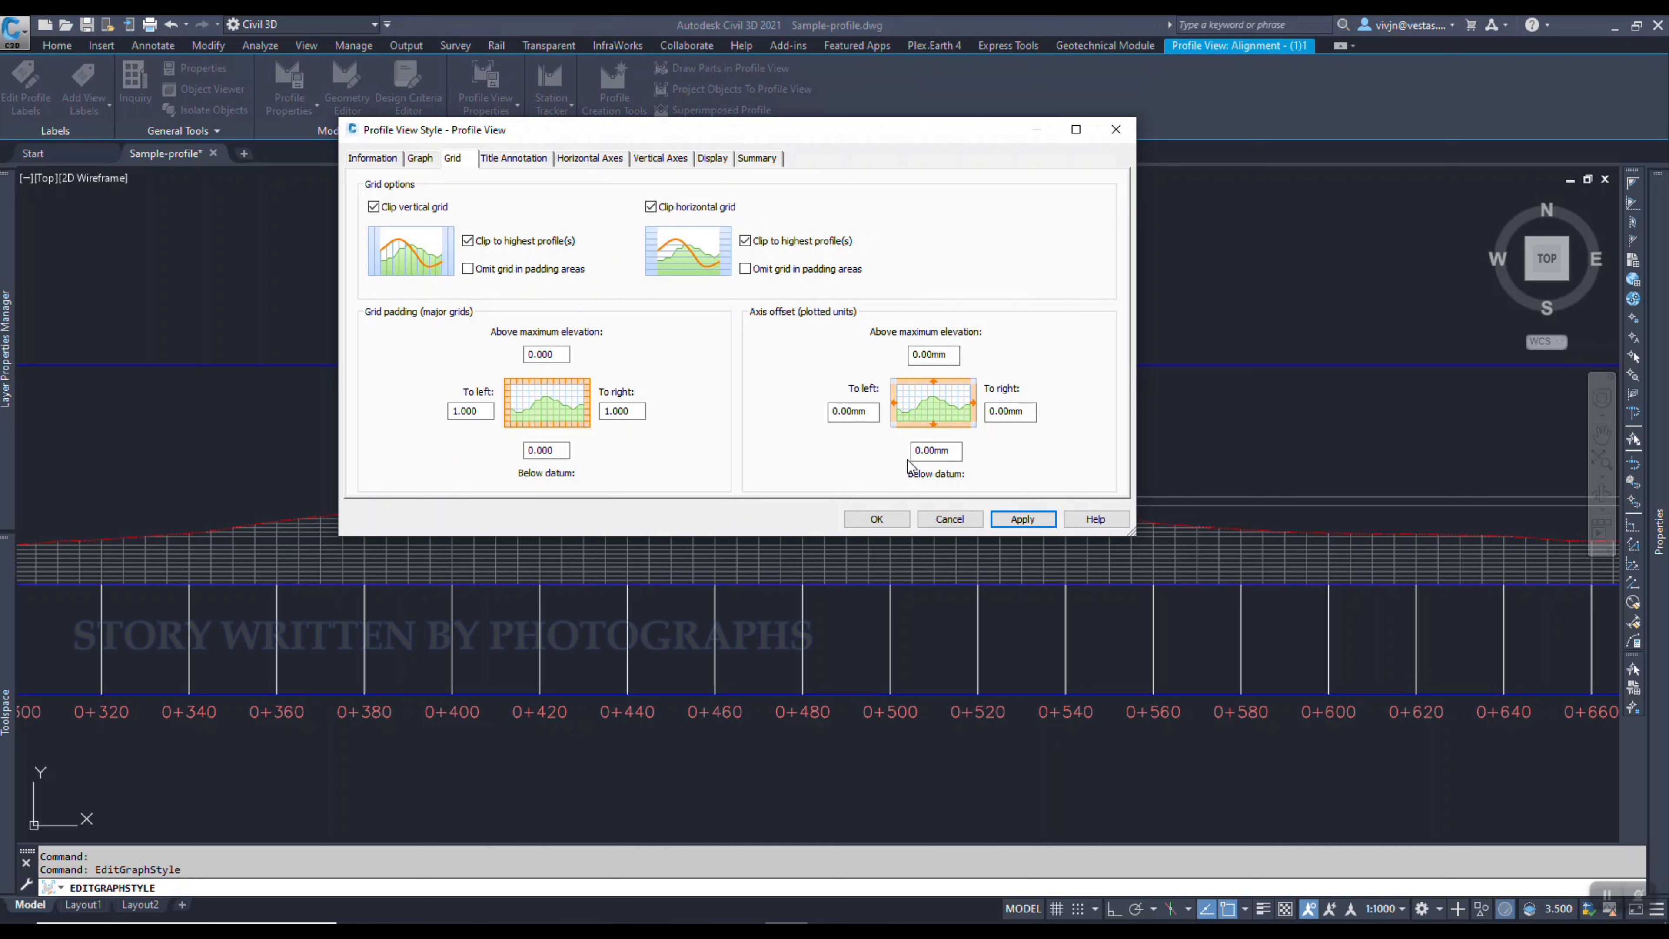
- Review the style's title annotation and its display components, including the graph title, left axis entries and major and minor grid lines
{"action": "left_click", "coordinate": [514, 158]}
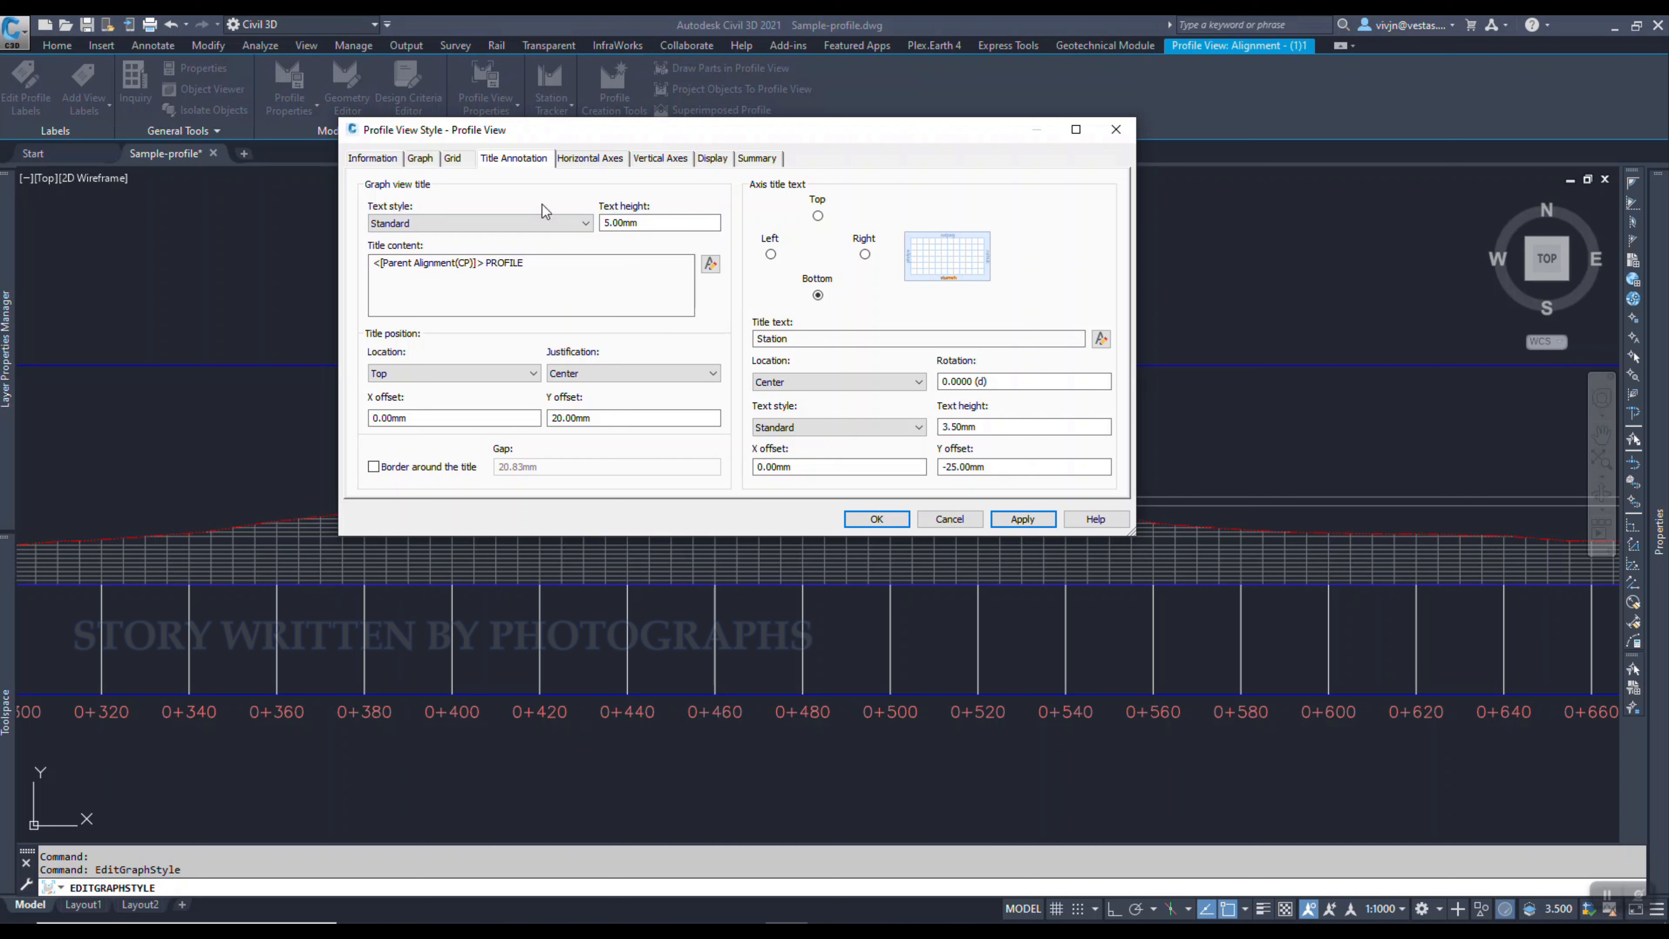
{"action": "left_click", "coordinate": [729, 162]}
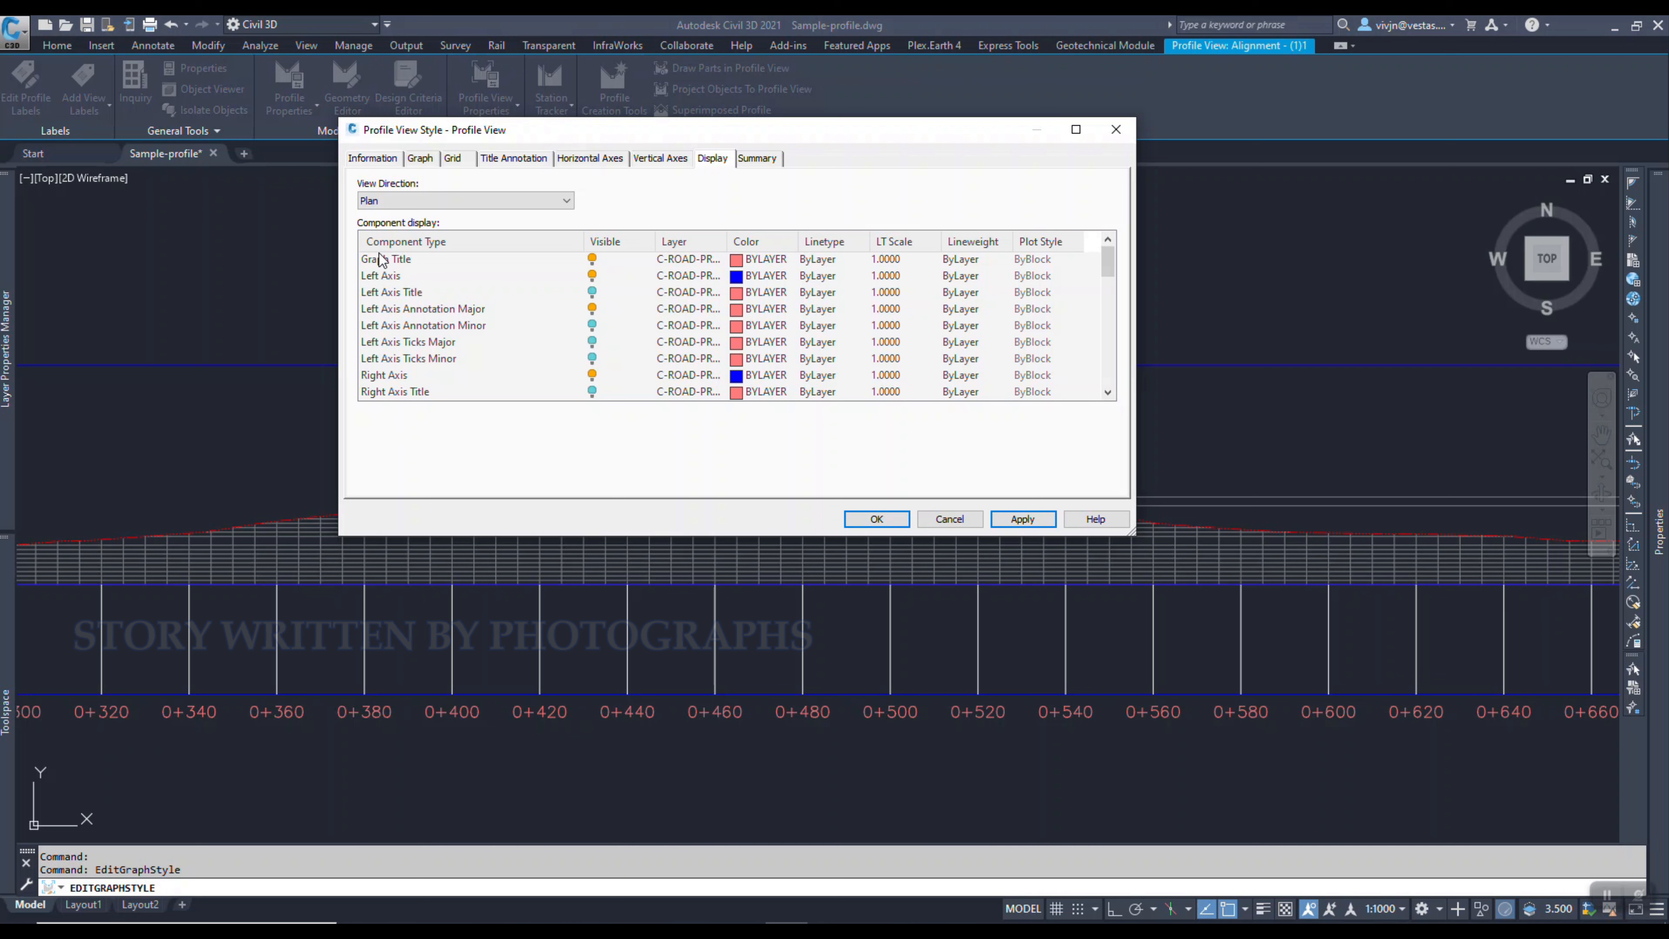
{"action": "left_click", "coordinate": [545, 255]}
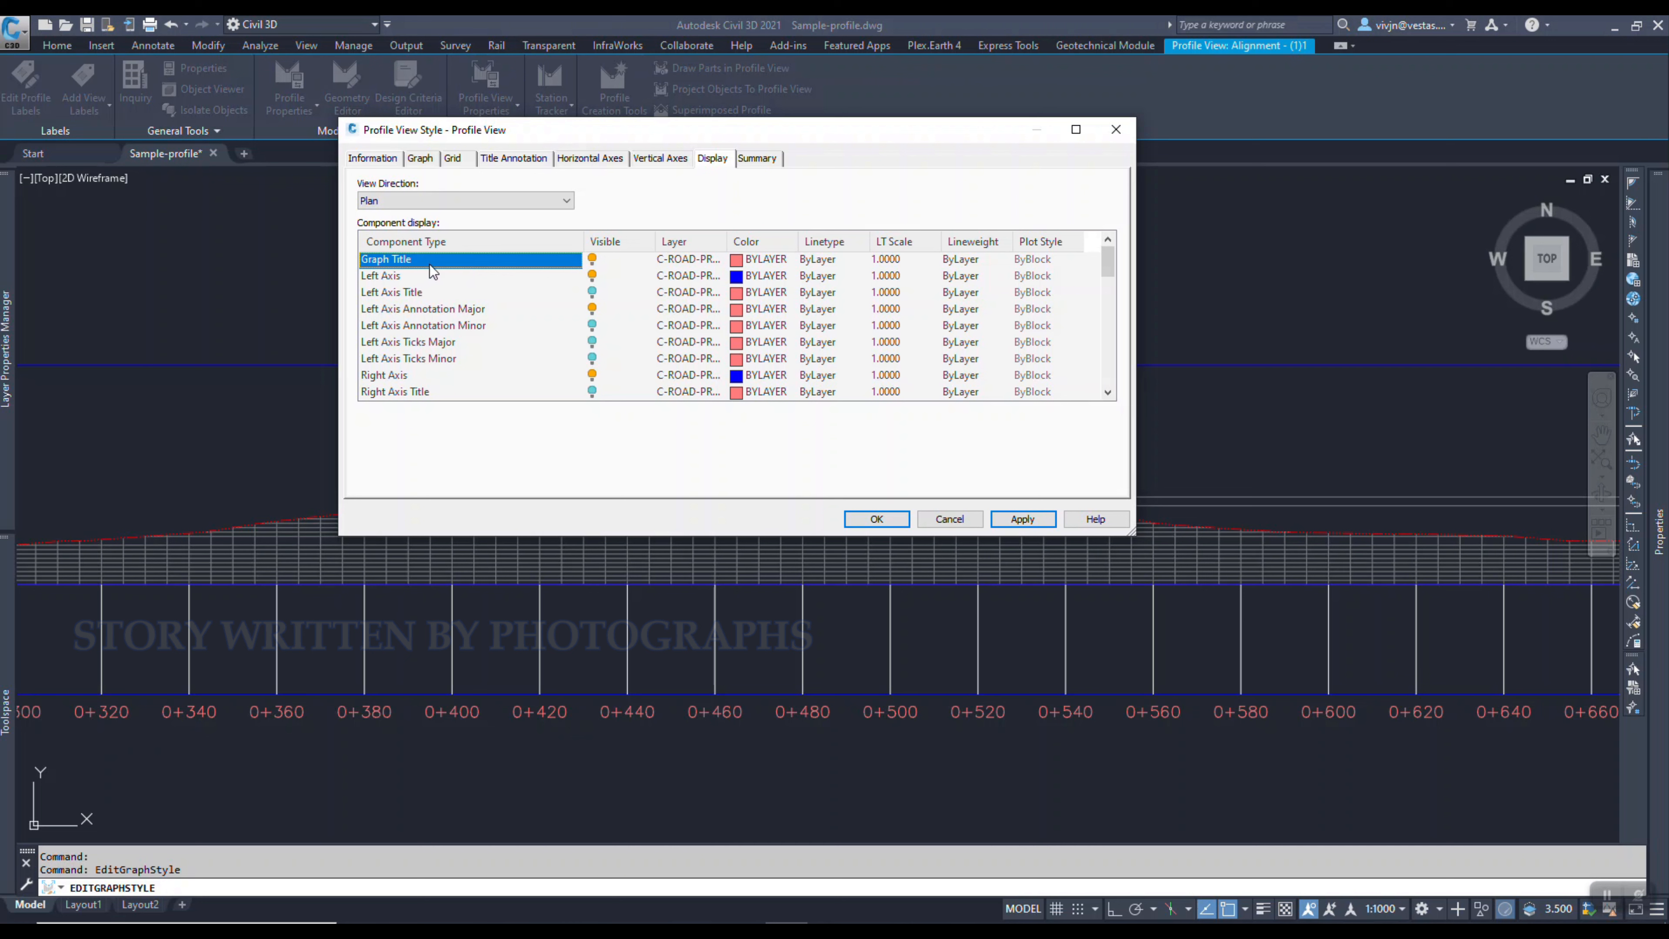
{"action": "left_click", "coordinate": [421, 277]}
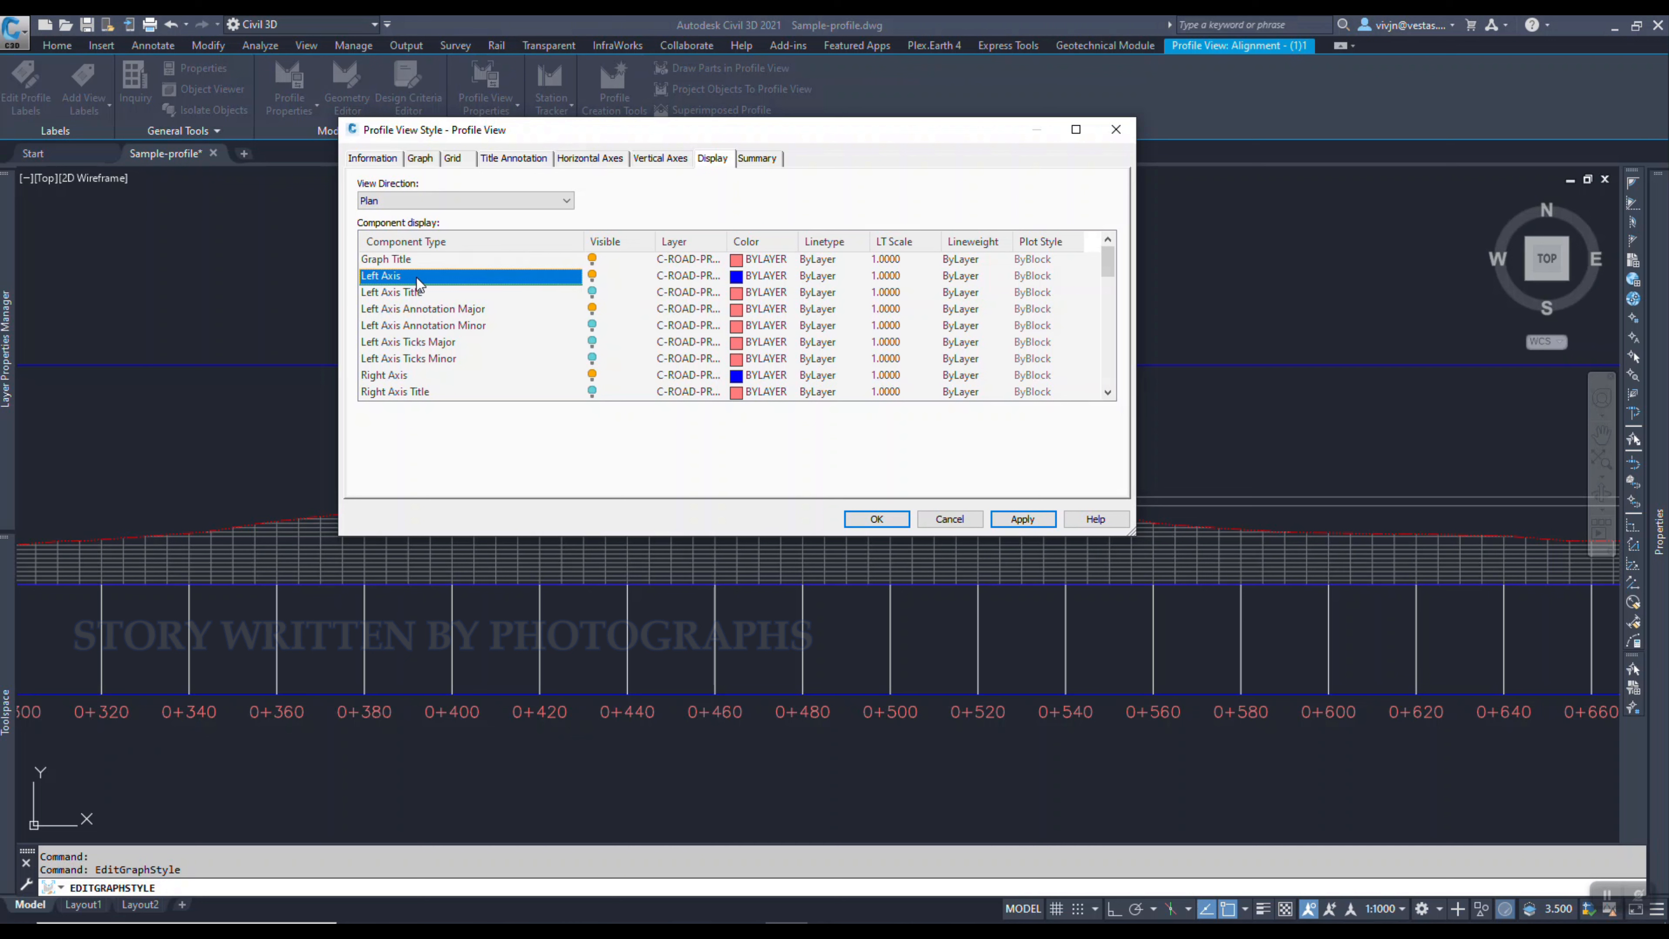
{"action": "left_click", "coordinate": [452, 295]}
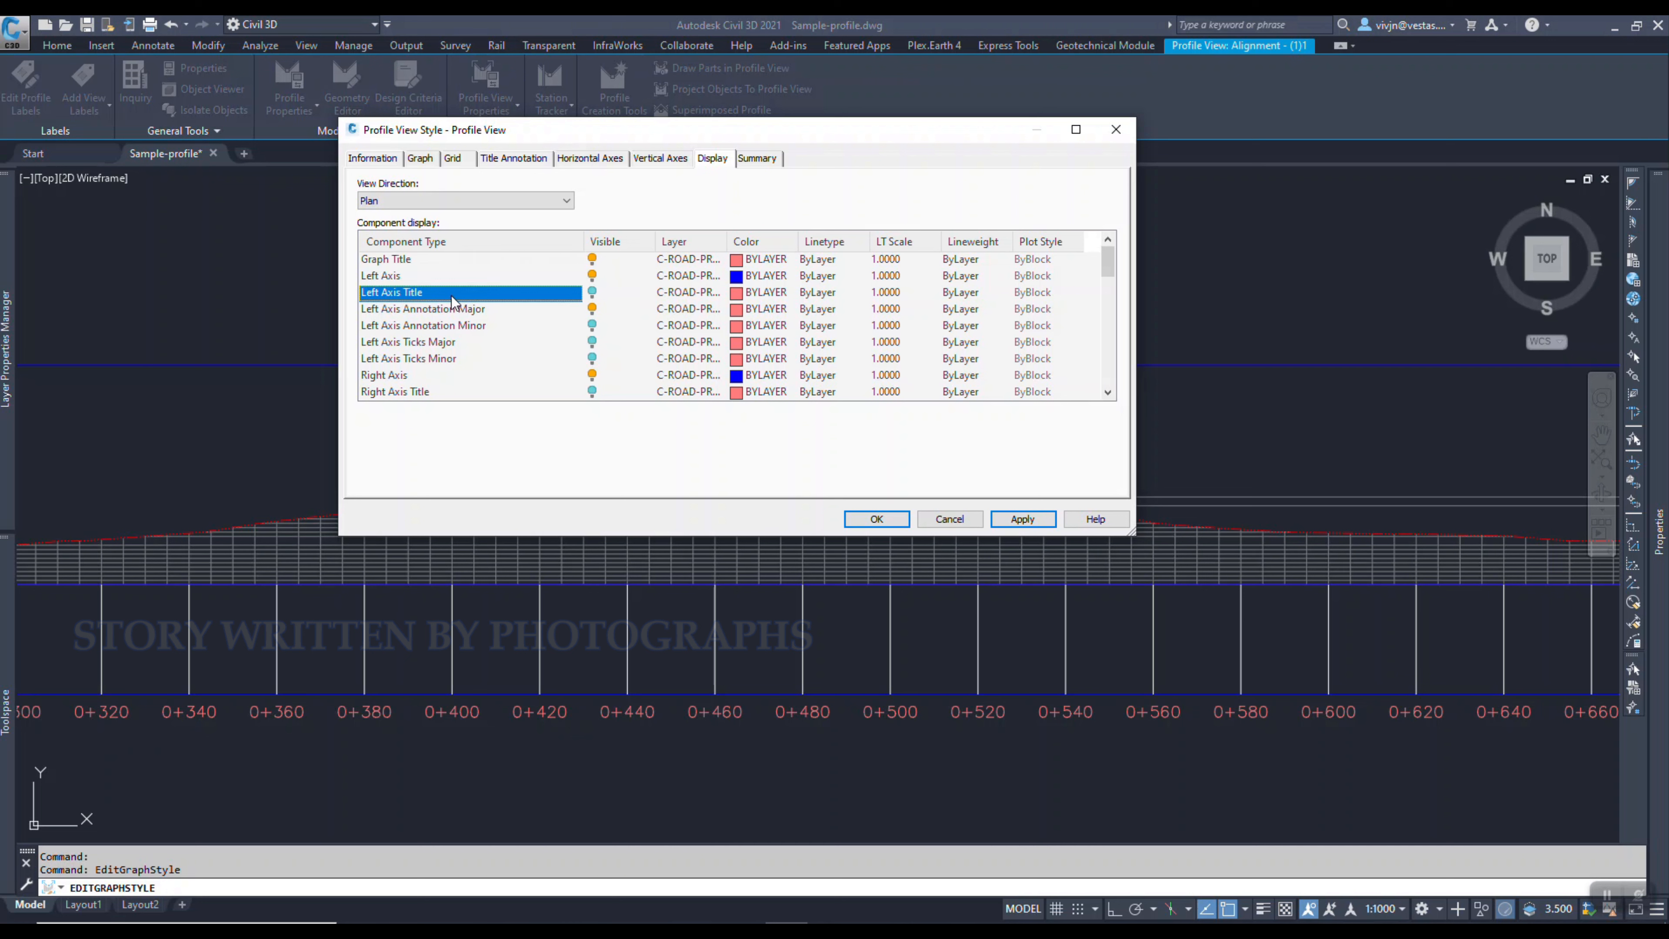
{"action": "left_click", "coordinate": [437, 315]}
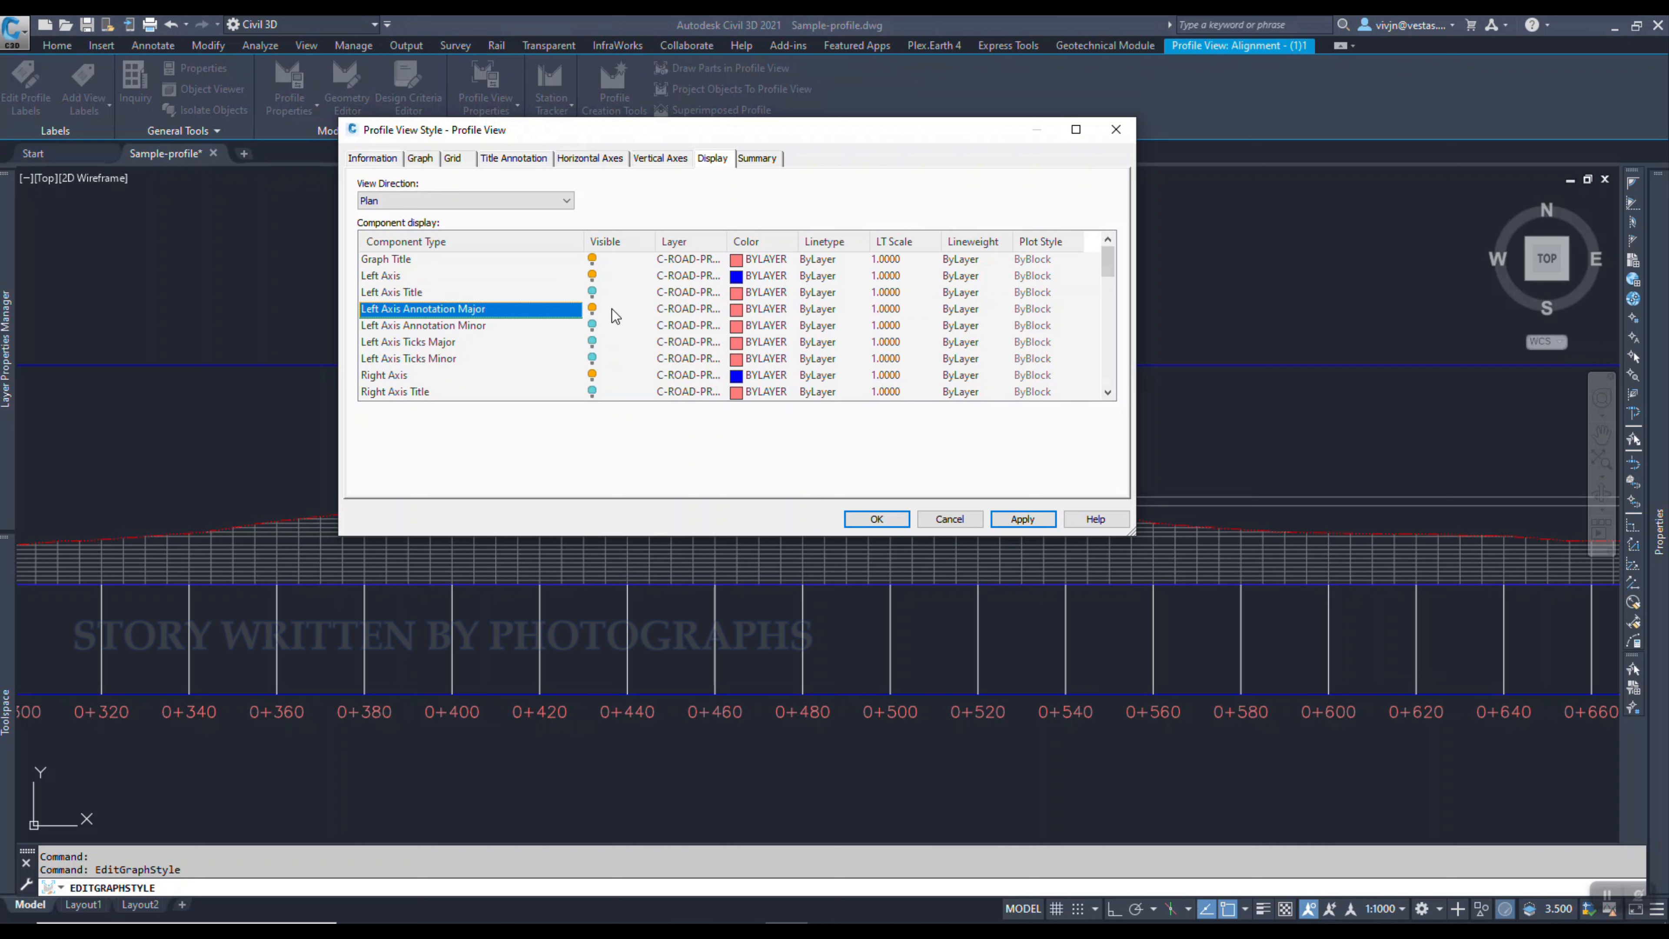
{"action": "left_click", "coordinate": [491, 330]}
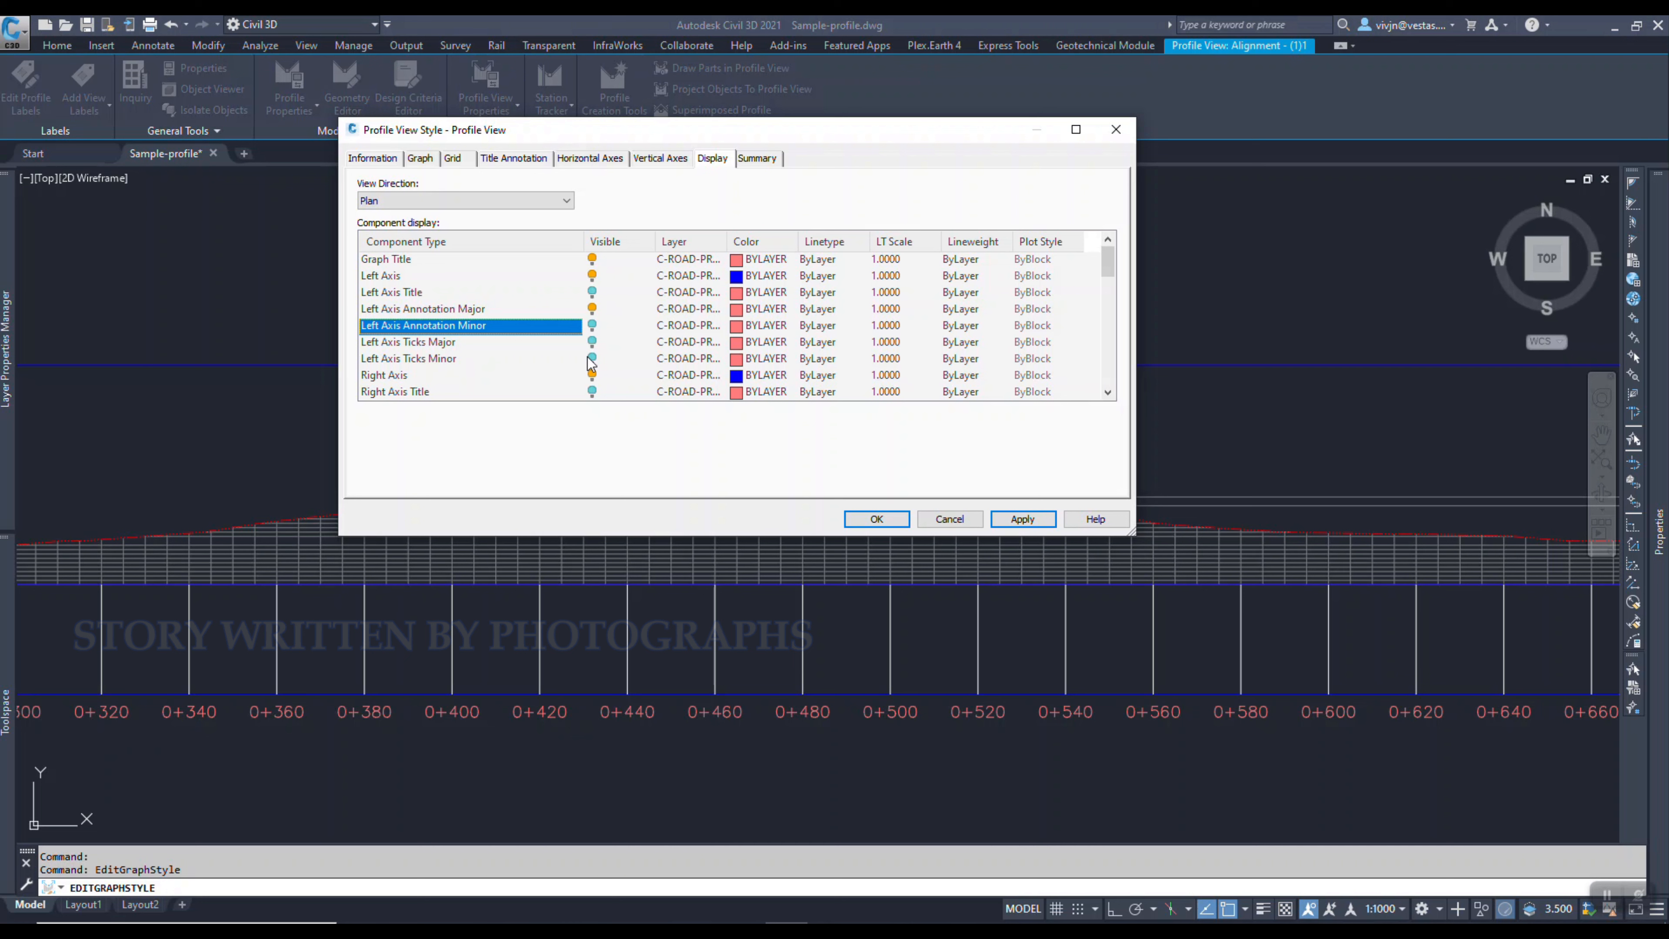
{"action": "scroll", "coordinate": [554, 372], "scroll_direction": "down", "scroll_amount": 8}
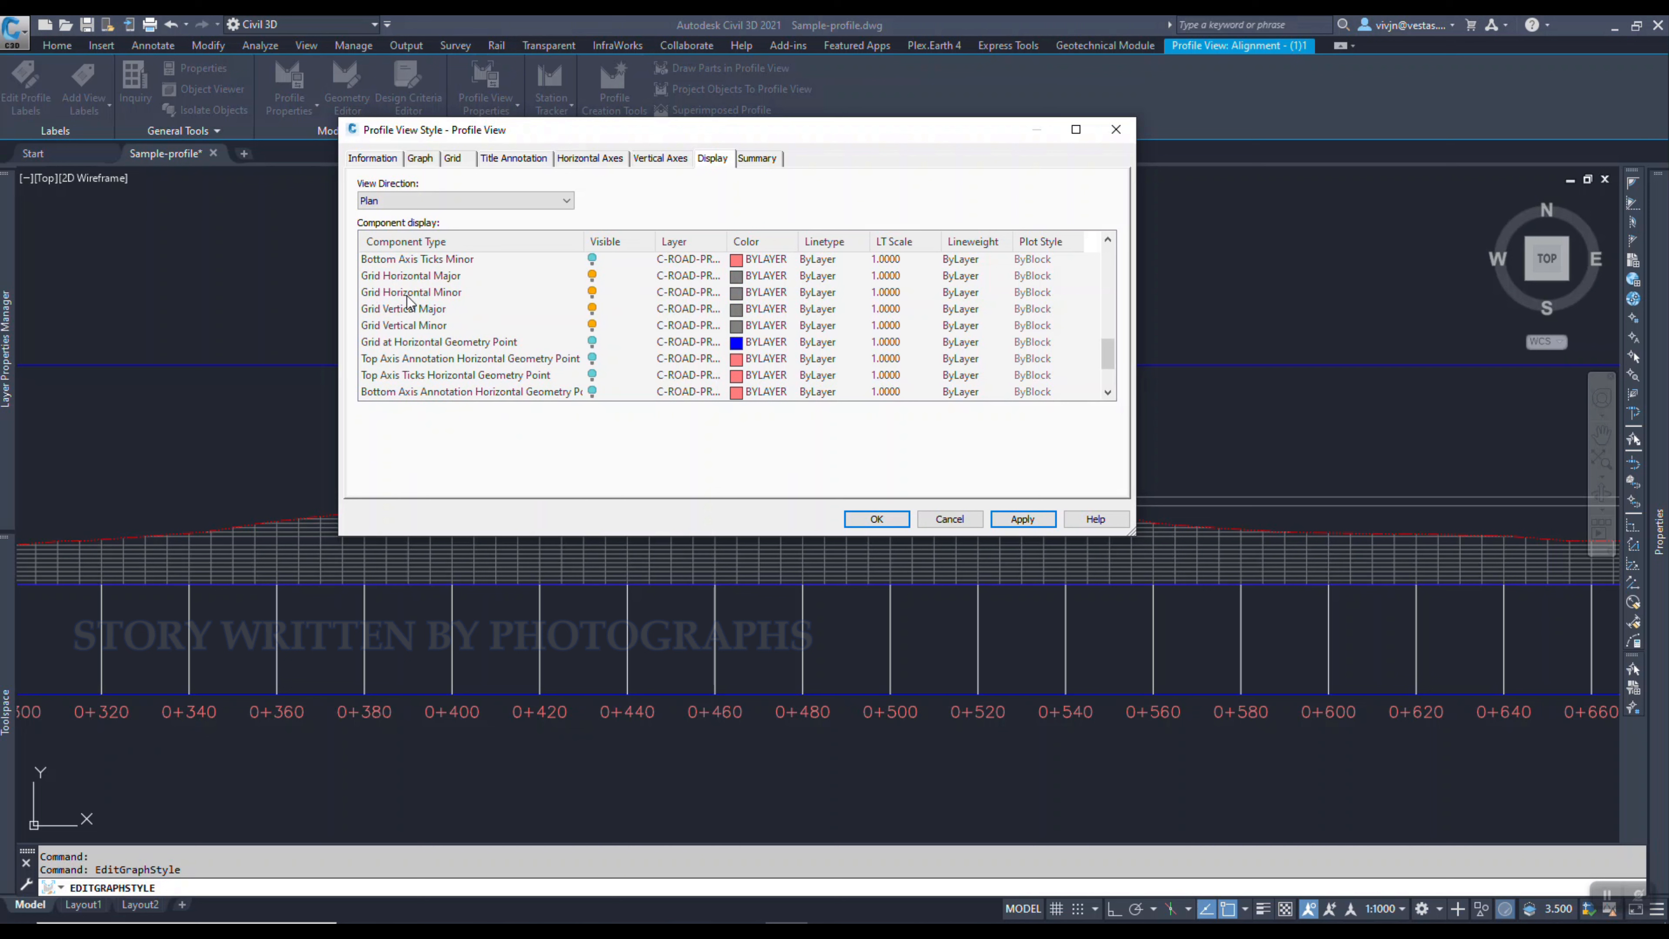
{"action": "left_click", "coordinate": [404, 278]}
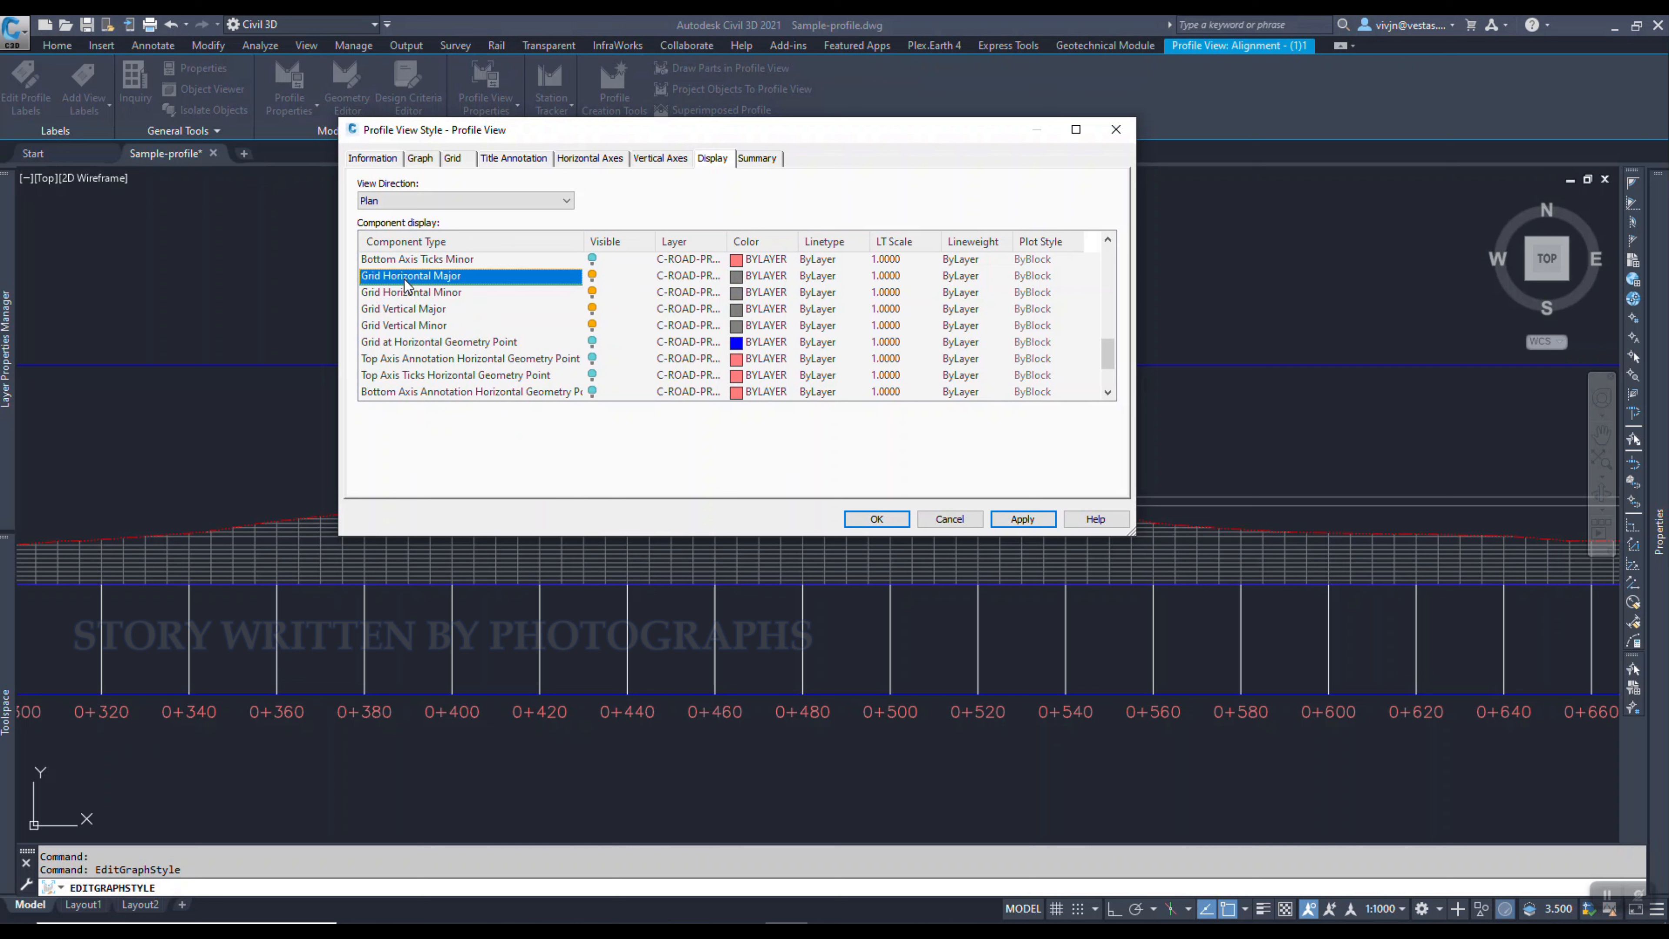
{"action": "left_click", "coordinate": [441, 292]}
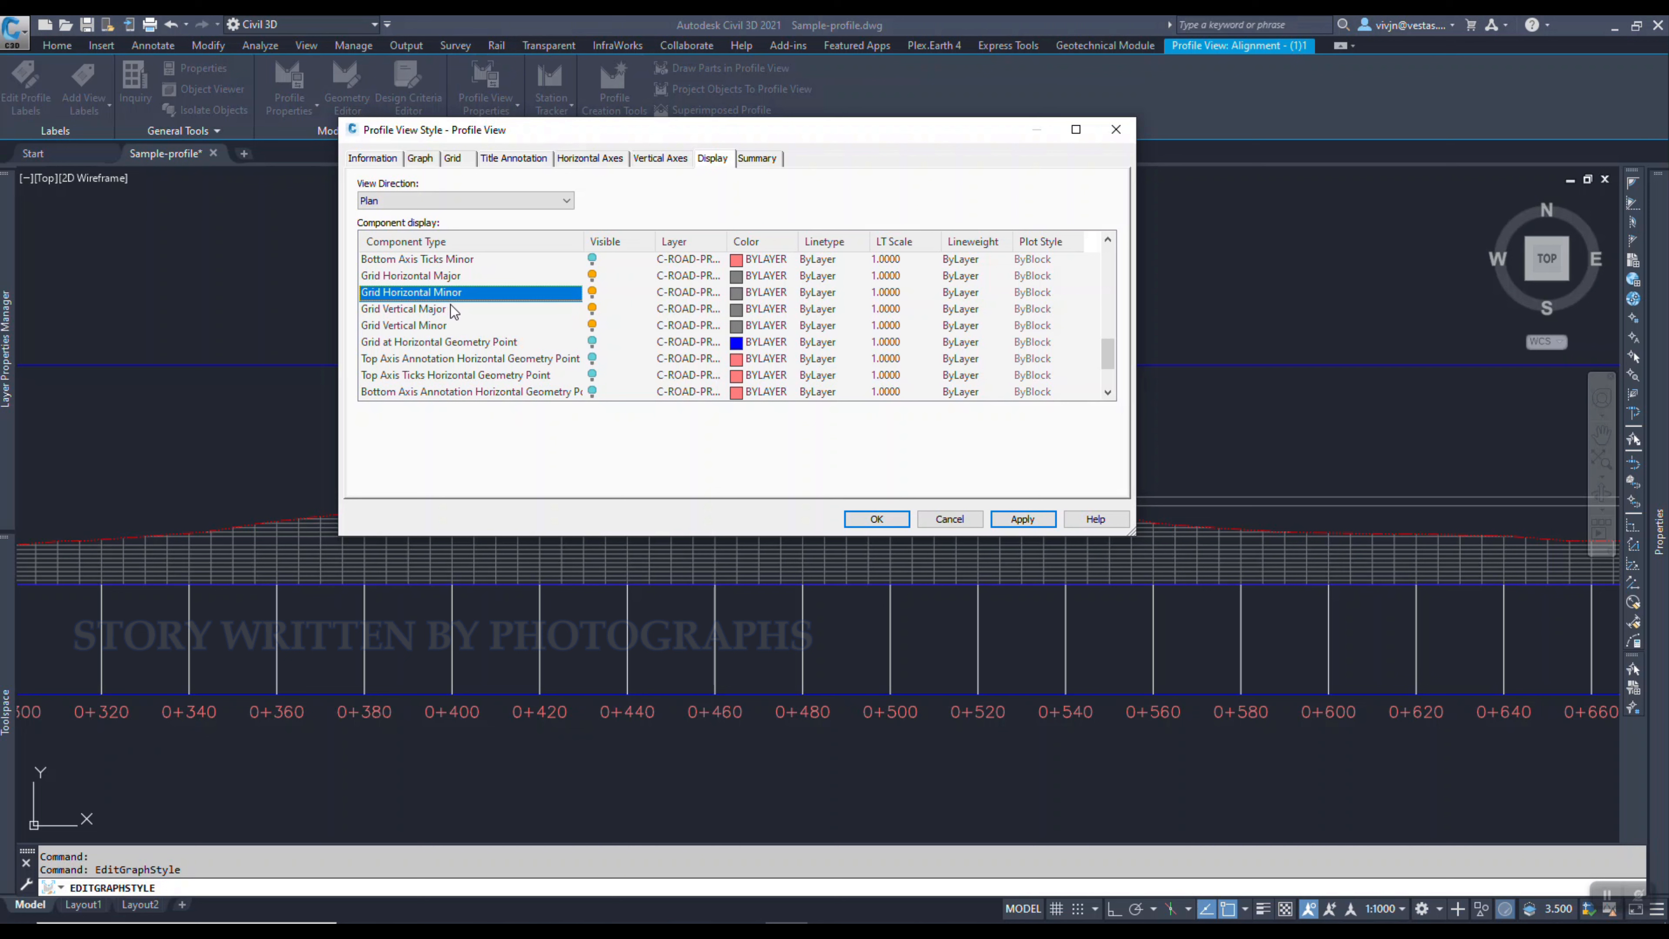
{"action": "left_click", "coordinate": [441, 310]}
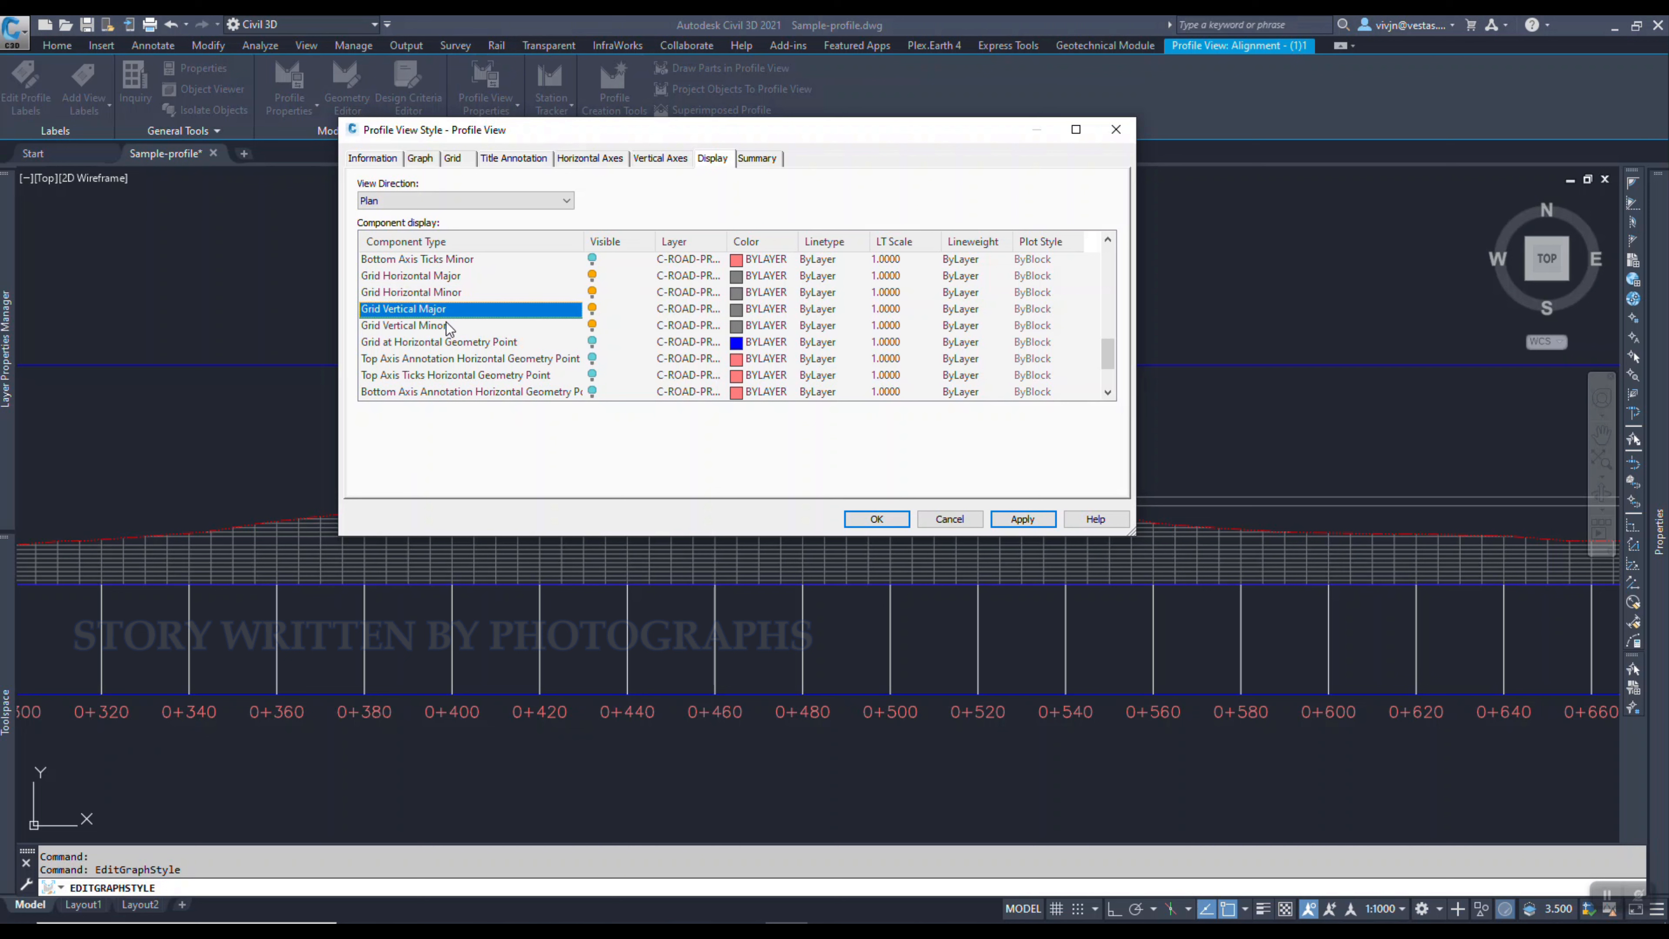
{"action": "left_click", "coordinate": [460, 325]}
{"action": "scroll", "coordinate": [474, 321], "scroll_direction": "up", "scroll_amount": 7}
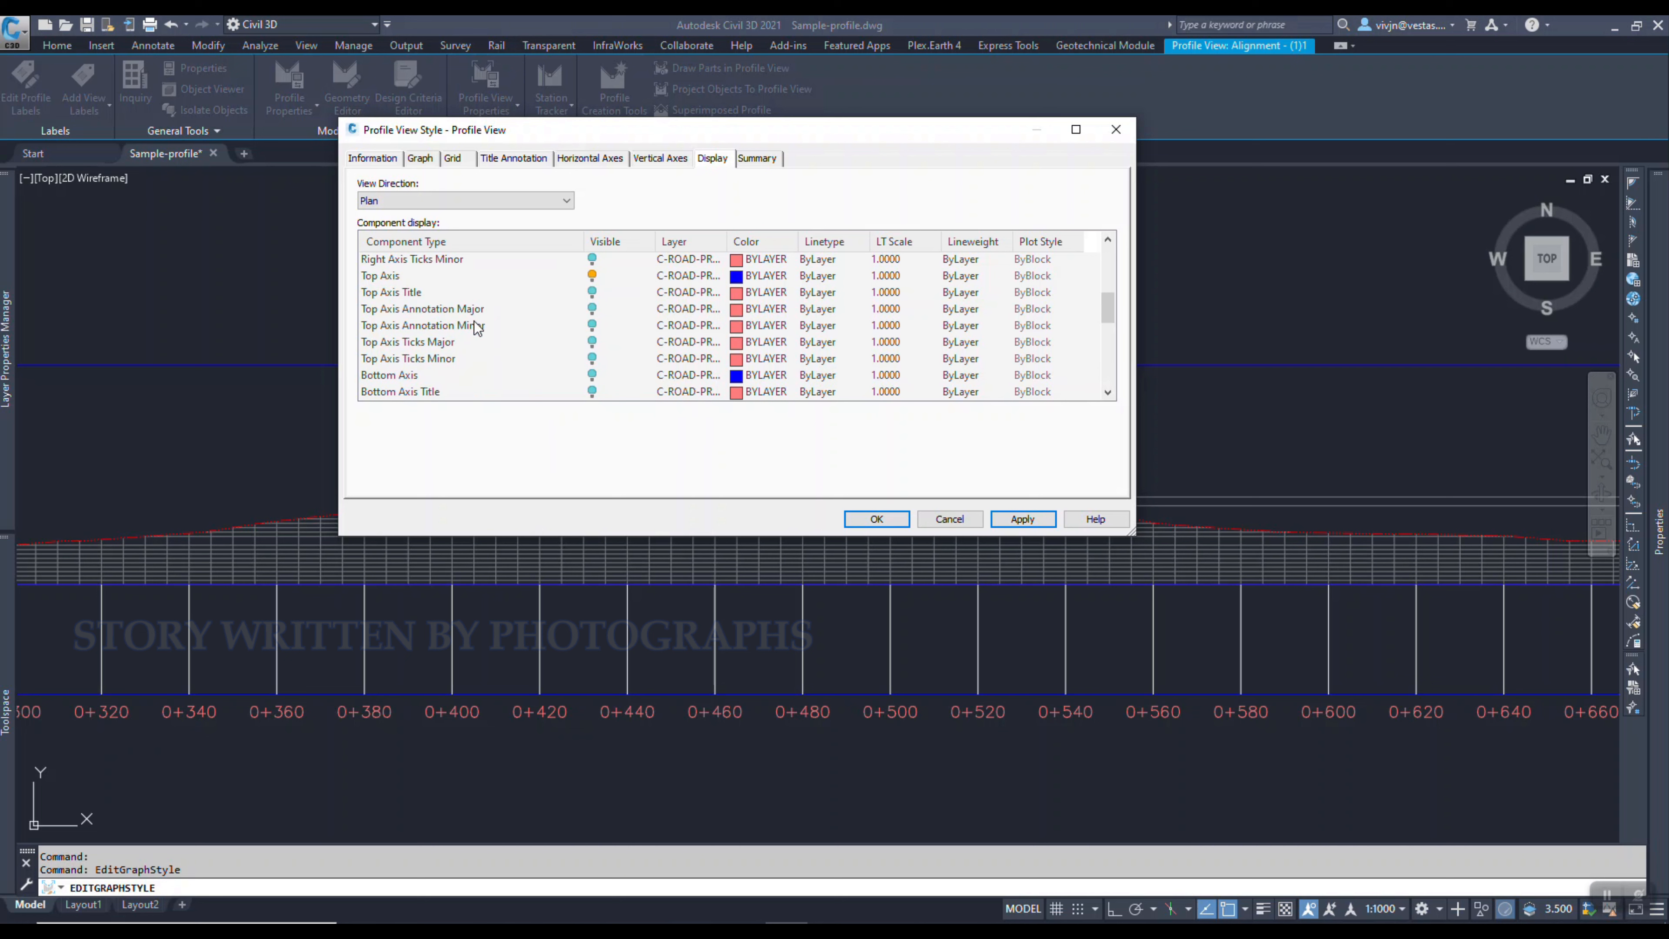
- Return to the title annotation settings and accept the profile view style
{"action": "left_click", "coordinate": [519, 158]}
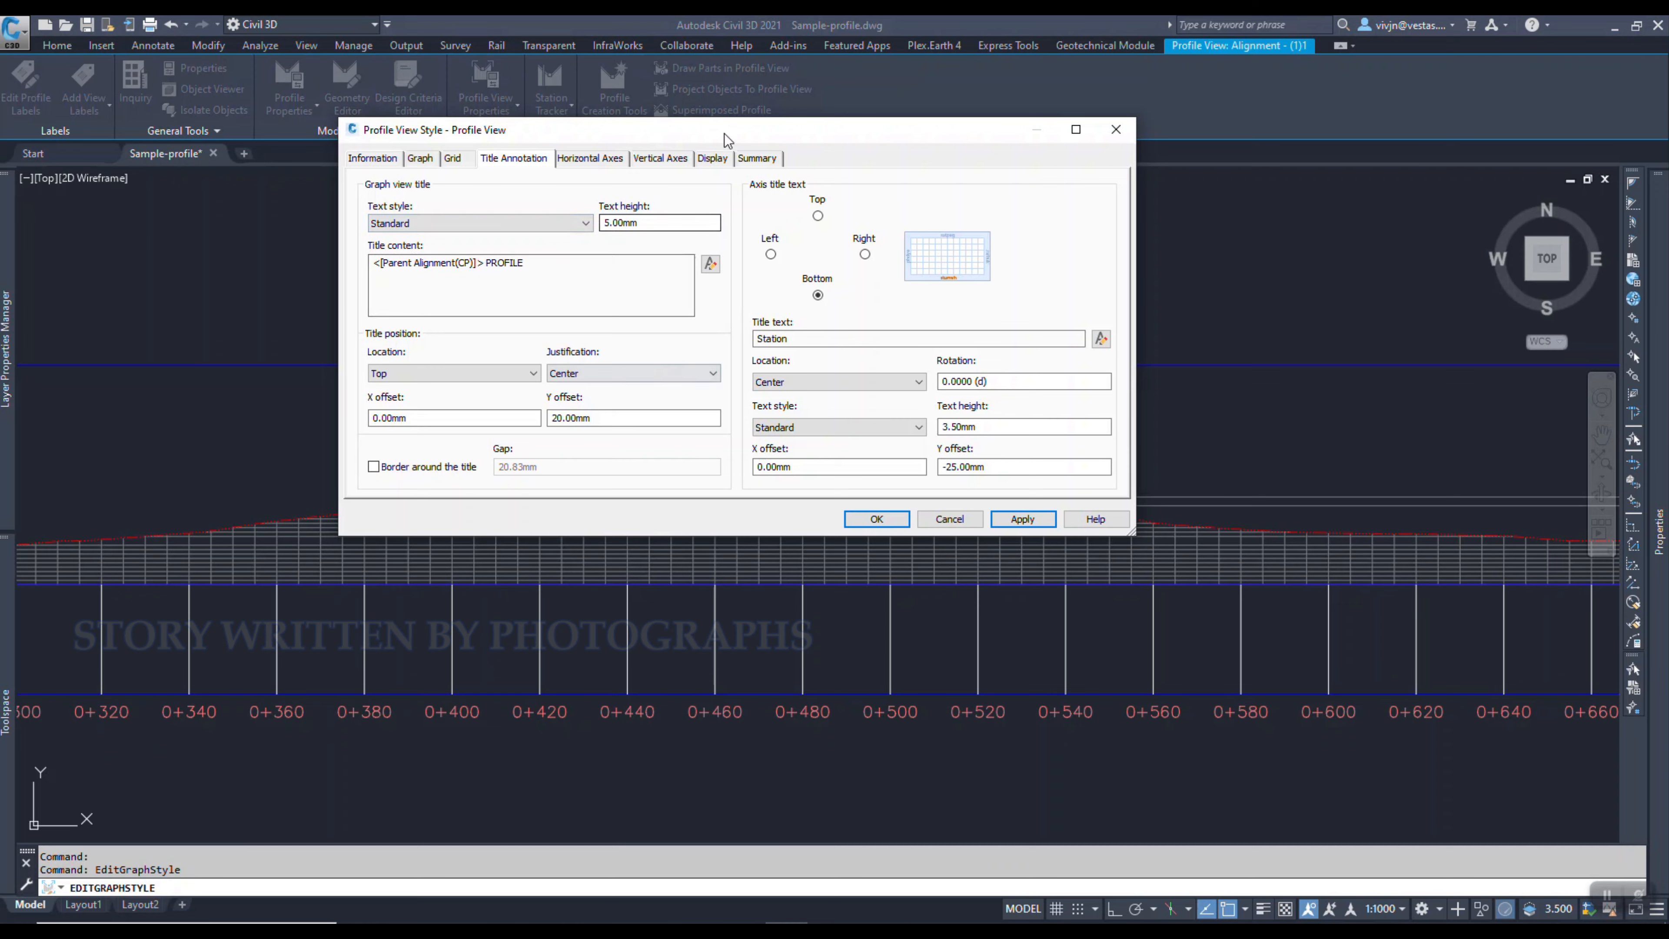
{"action": "left_click_drag", "start_coordinate": [724, 133], "coordinate": [190, 346]}
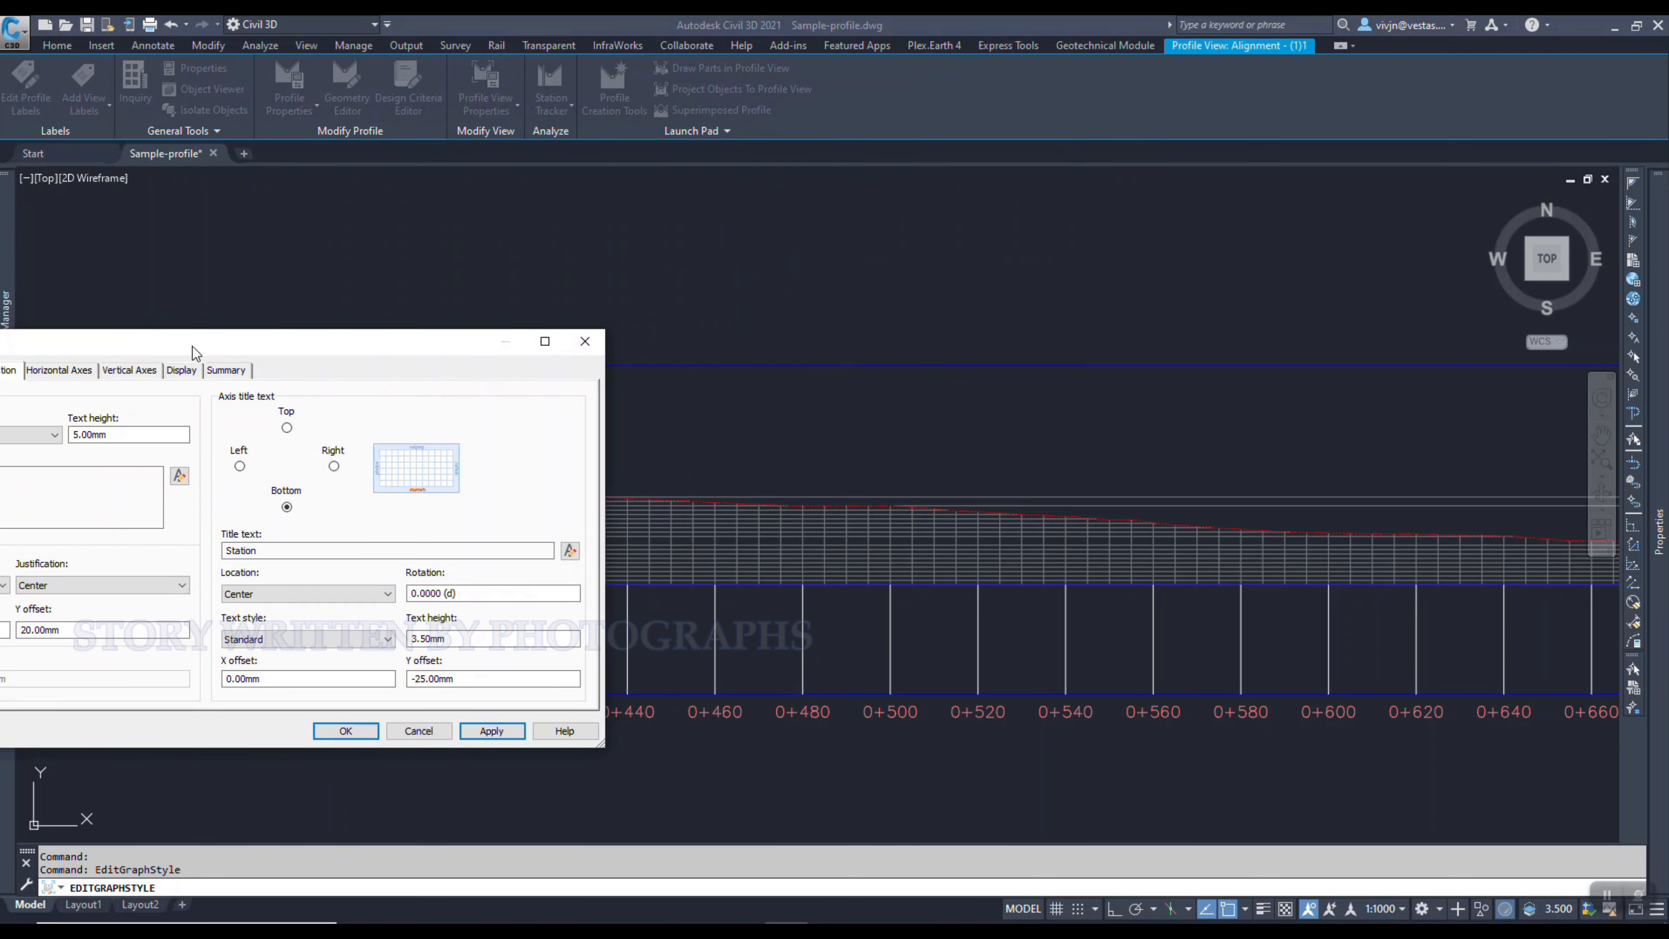
{"action": "left_click", "coordinate": [344, 732]}
- Examine the graph title above the profile view and the clipped grid along the alignment
{"action": "scroll", "coordinate": [641, 532], "scroll_direction": "down", "scroll_amount": 2}
{"action": "scroll", "coordinate": [644, 532], "scroll_direction": "down", "scroll_amount": 3}
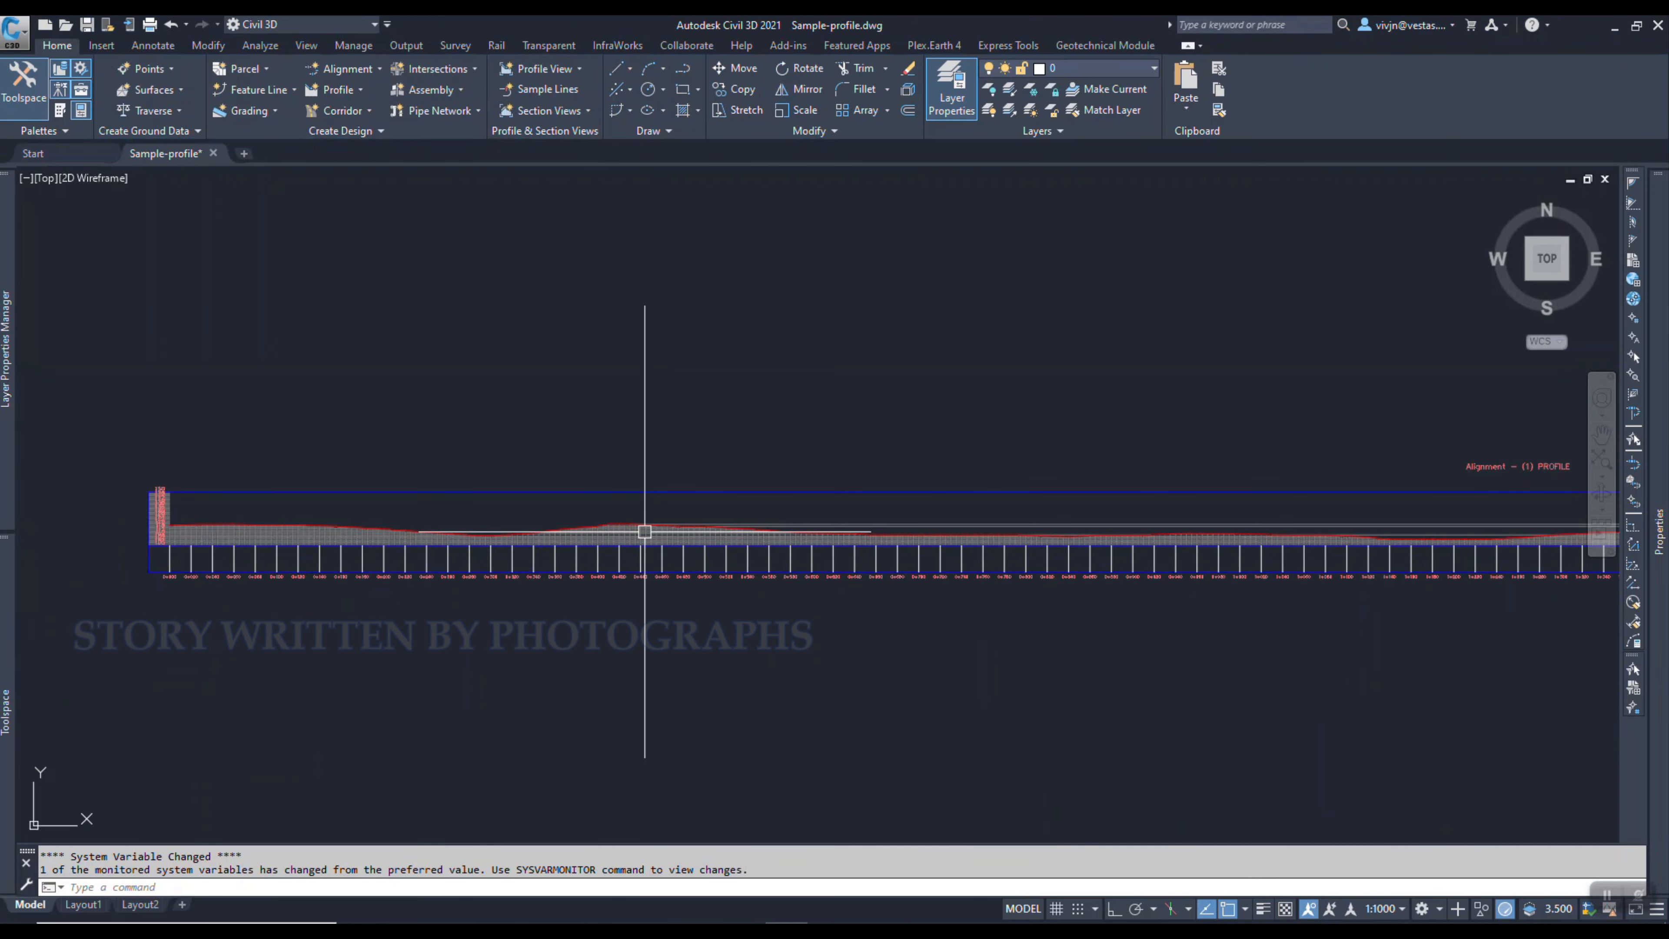
{"action": "middle_click_drag", "start_coordinate": [649, 531], "coordinate": [179, 575]}
{"action": "scroll", "coordinate": [1106, 523], "scroll_direction": "up", "scroll_amount": 3}
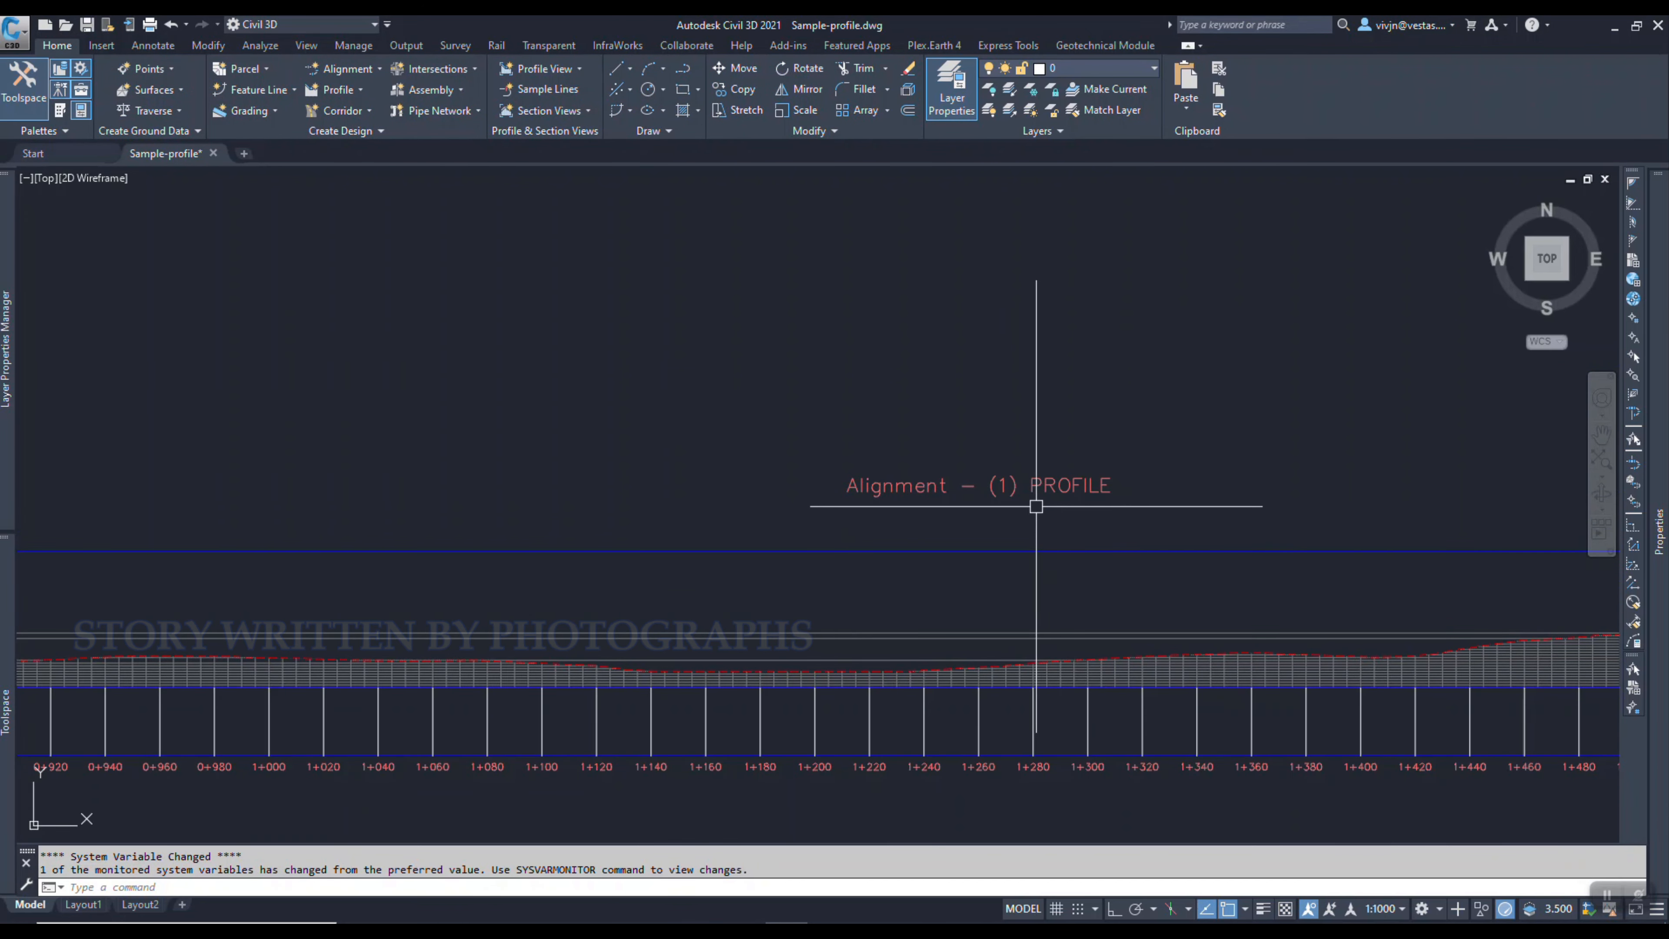
{"action": "scroll", "coordinate": [1042, 500], "scroll_direction": "down", "scroll_amount": 4}
{"action": "middle_click_drag", "start_coordinate": [1042, 498], "coordinate": [646, 500]}
{"action": "scroll", "coordinate": [782, 490], "scroll_direction": "up", "scroll_amount": 2}
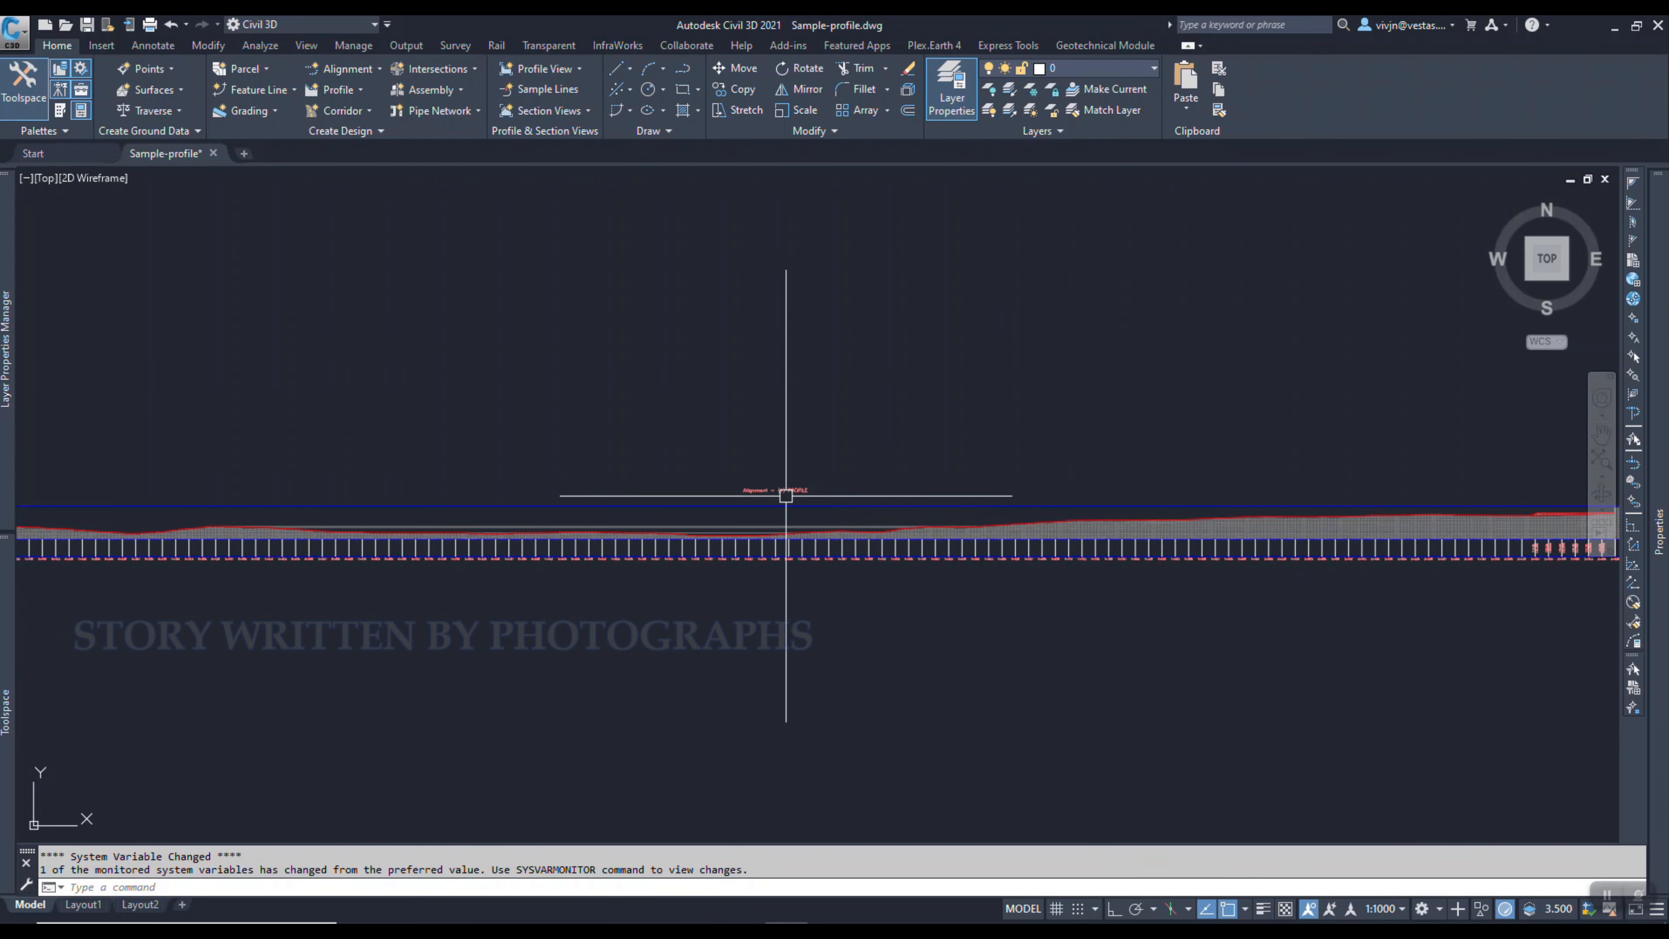
{"action": "scroll", "coordinate": [578, 519], "scroll_direction": "up", "scroll_amount": 2}
{"action": "scroll", "coordinate": [590, 501], "scroll_direction": "down", "scroll_amount": 2}
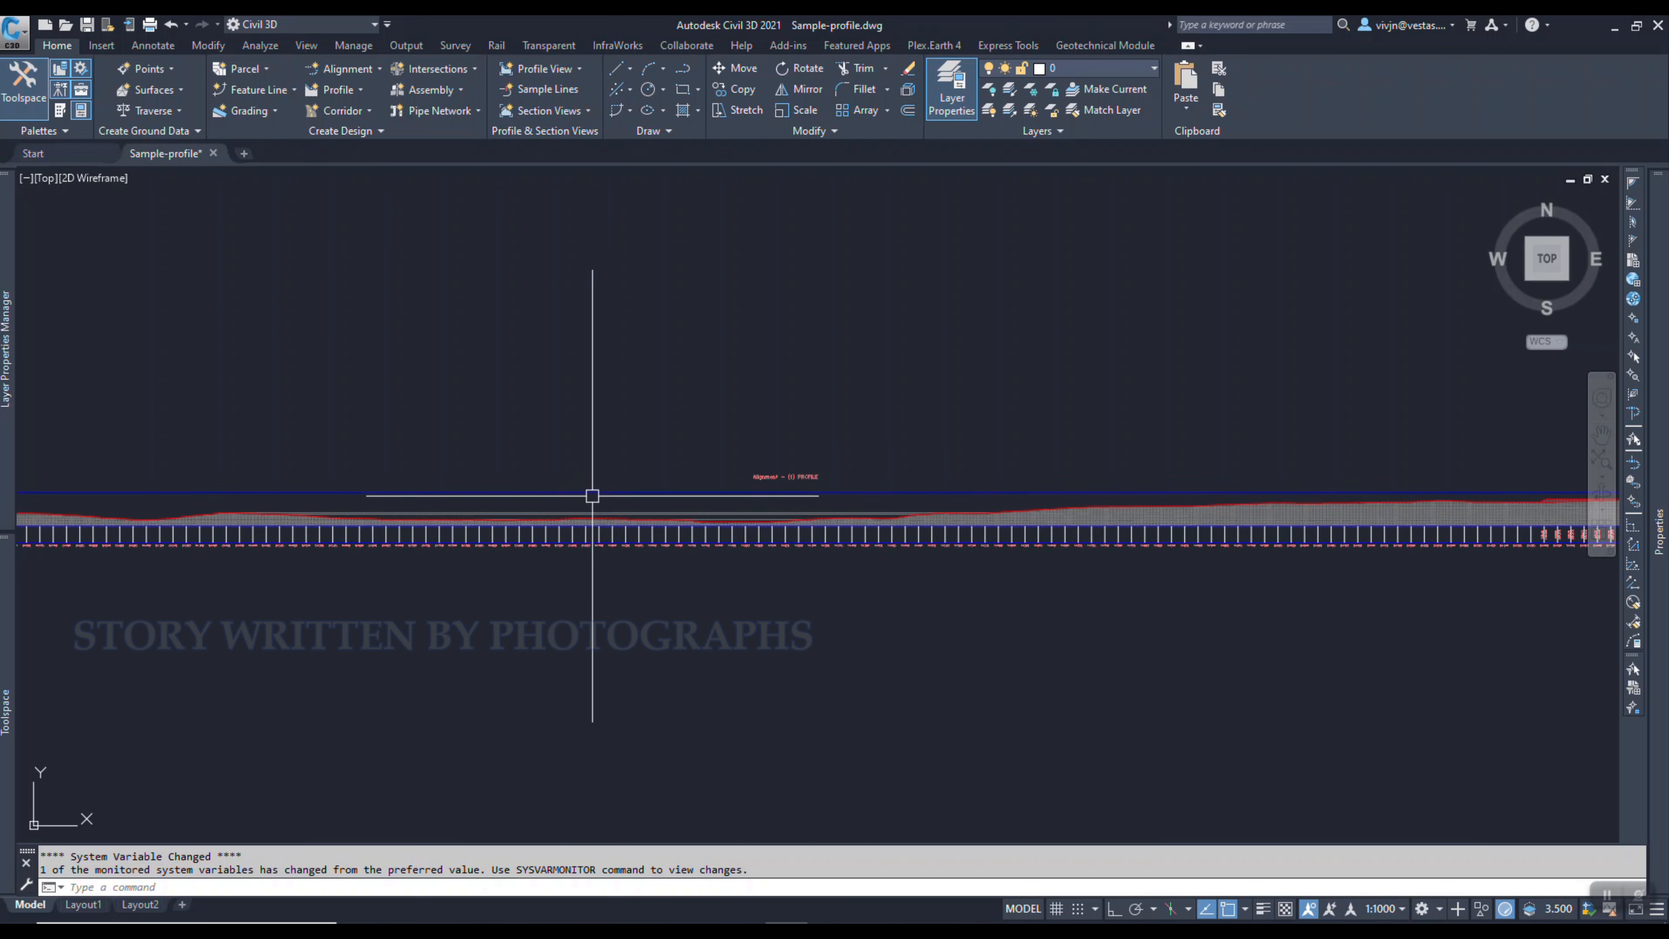
- Reopen the profile view's style for editing, with its title annotation settings fully in view
{"action": "left_click", "coordinate": [1110, 518]}
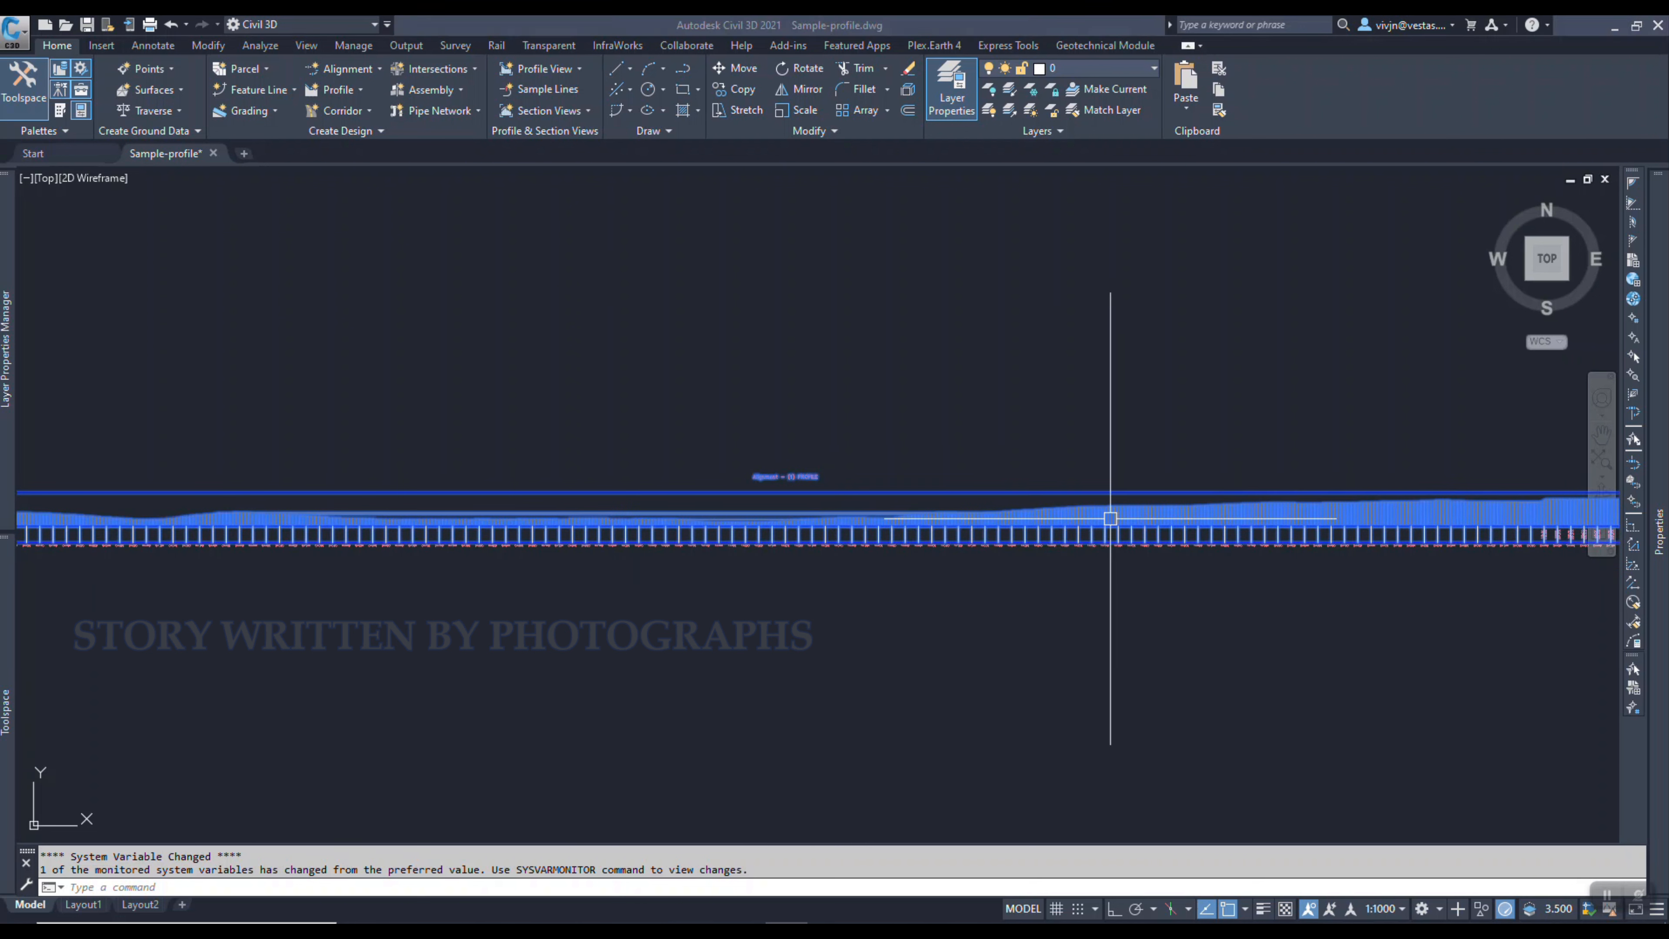
{"action": "right_click", "coordinate": [1111, 519]}
{"action": "left_click", "coordinate": [1180, 729]}
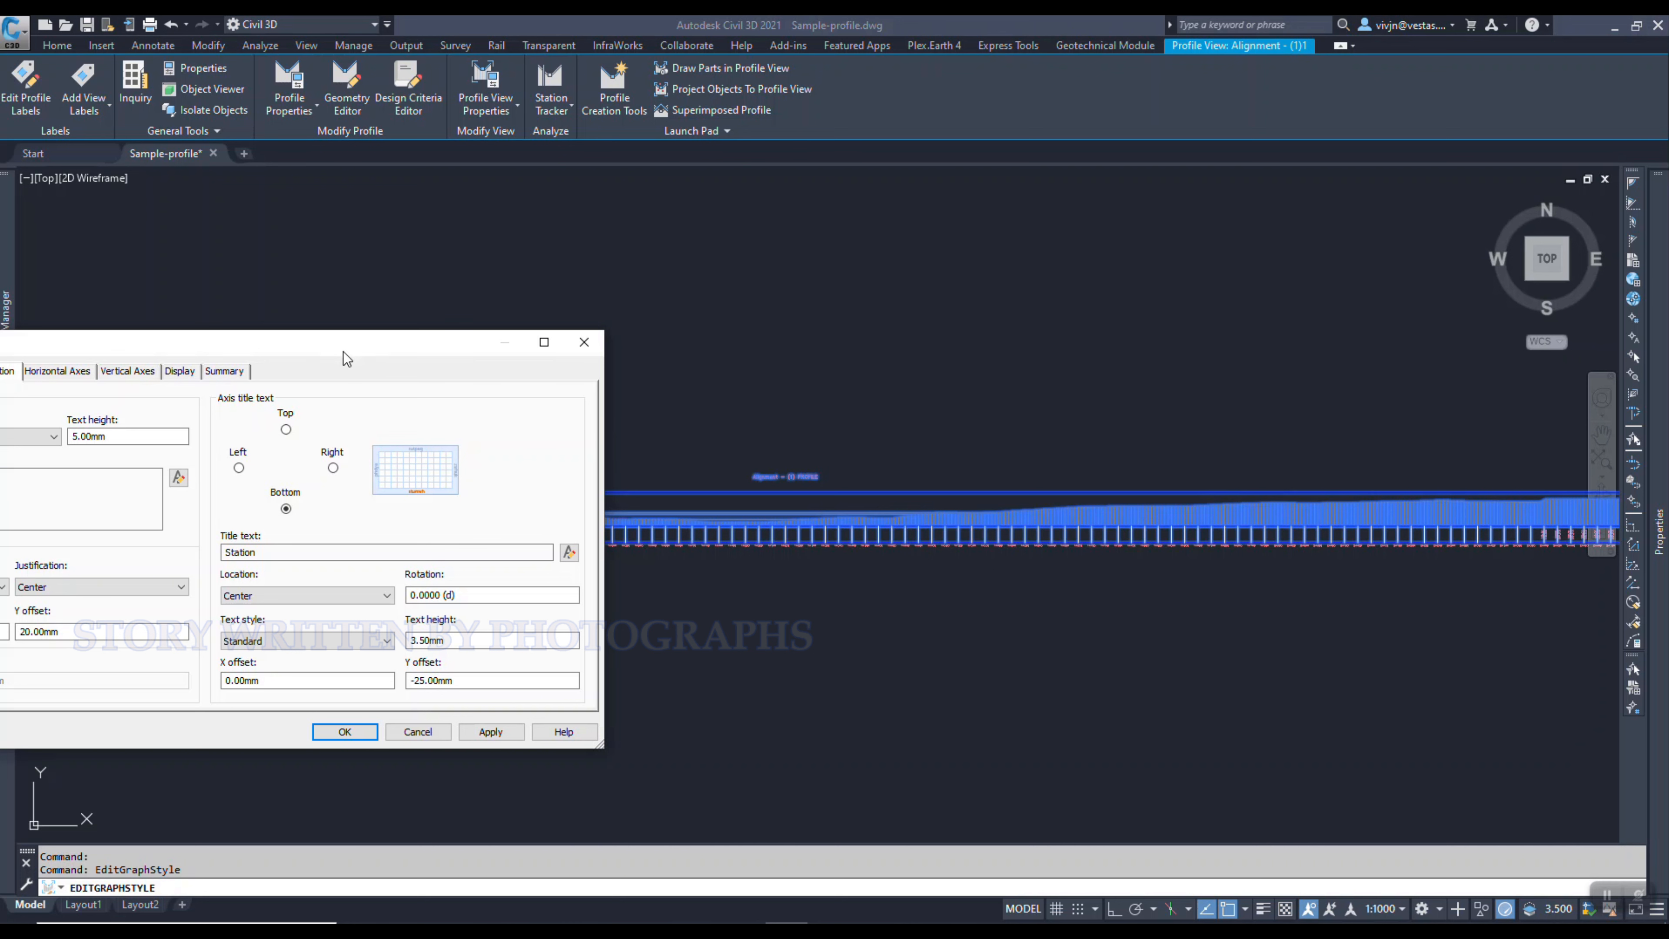
{"action": "left_click_drag", "start_coordinate": [346, 343], "coordinate": [761, 190]}
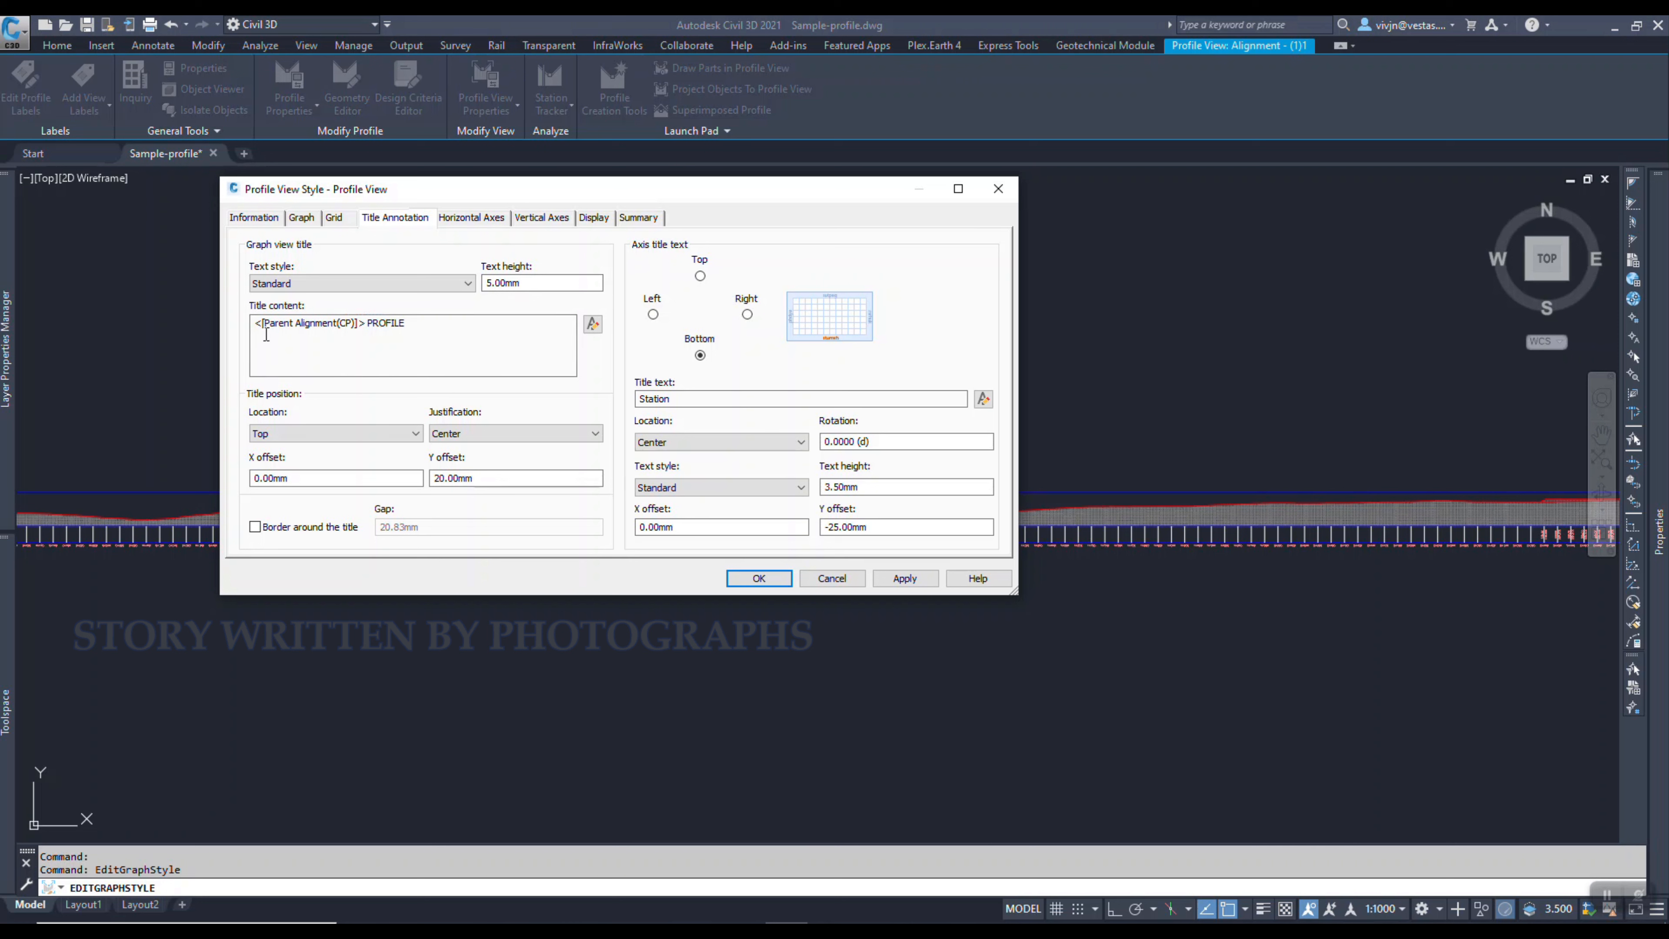
- Replace the graph view title content with the Graph View Name property, preserving case, and apply the style
{"action": "left_click", "coordinate": [280, 319]}
{"action": "key", "text": "Tab"}
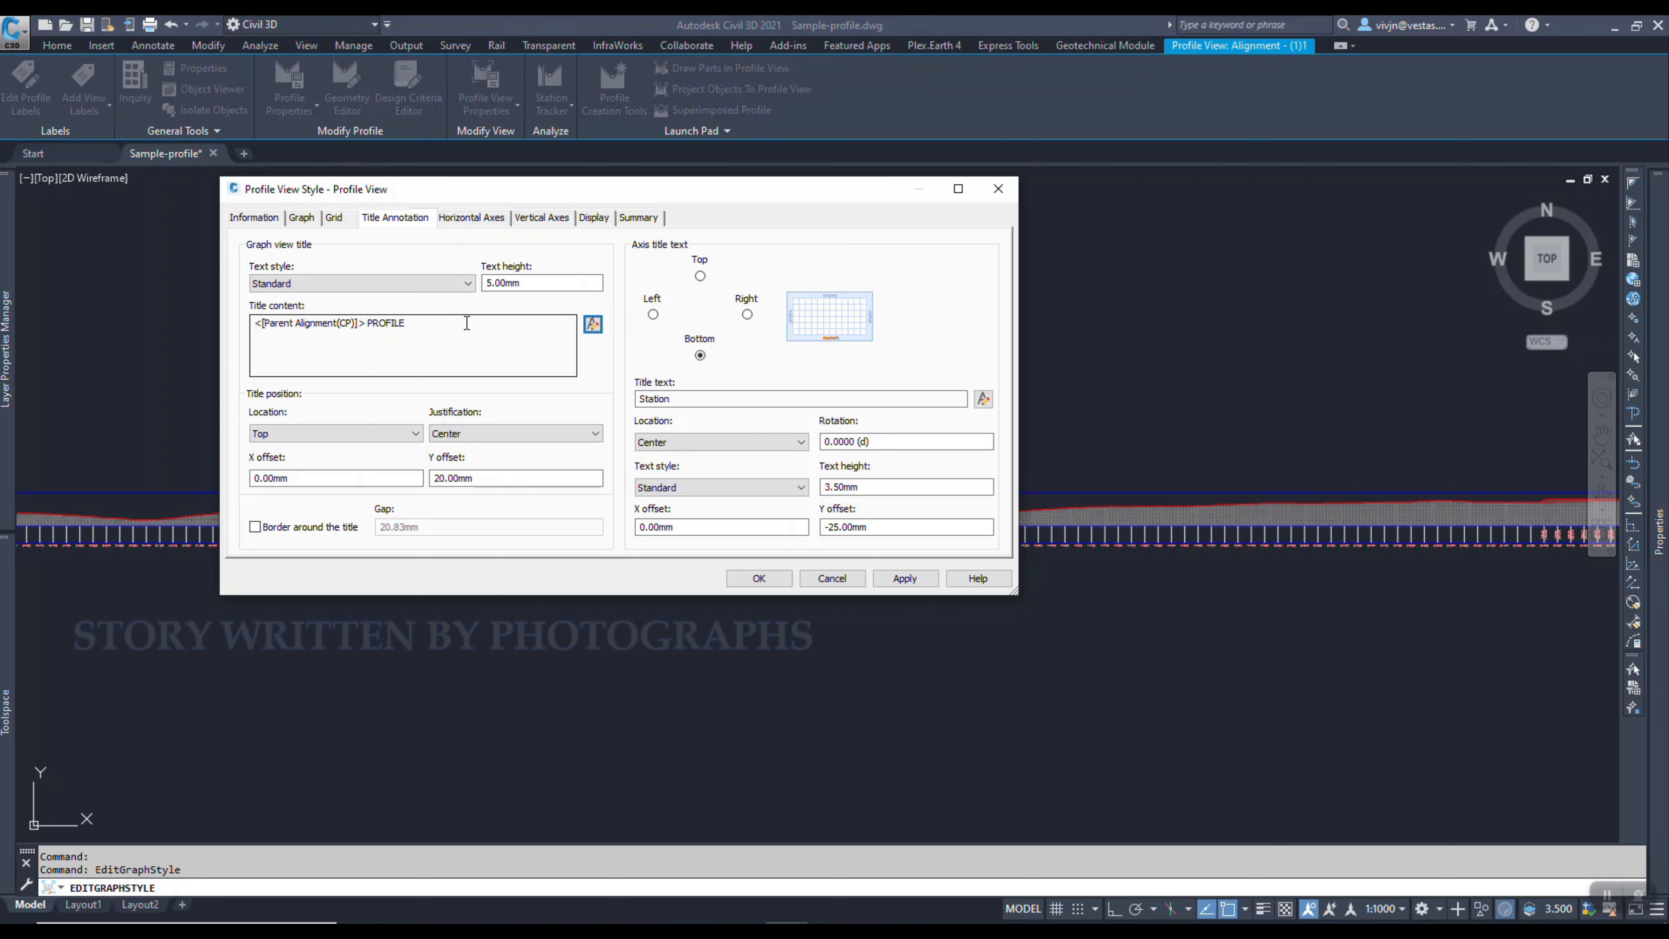
{"action": "left_click", "coordinate": [593, 323]}
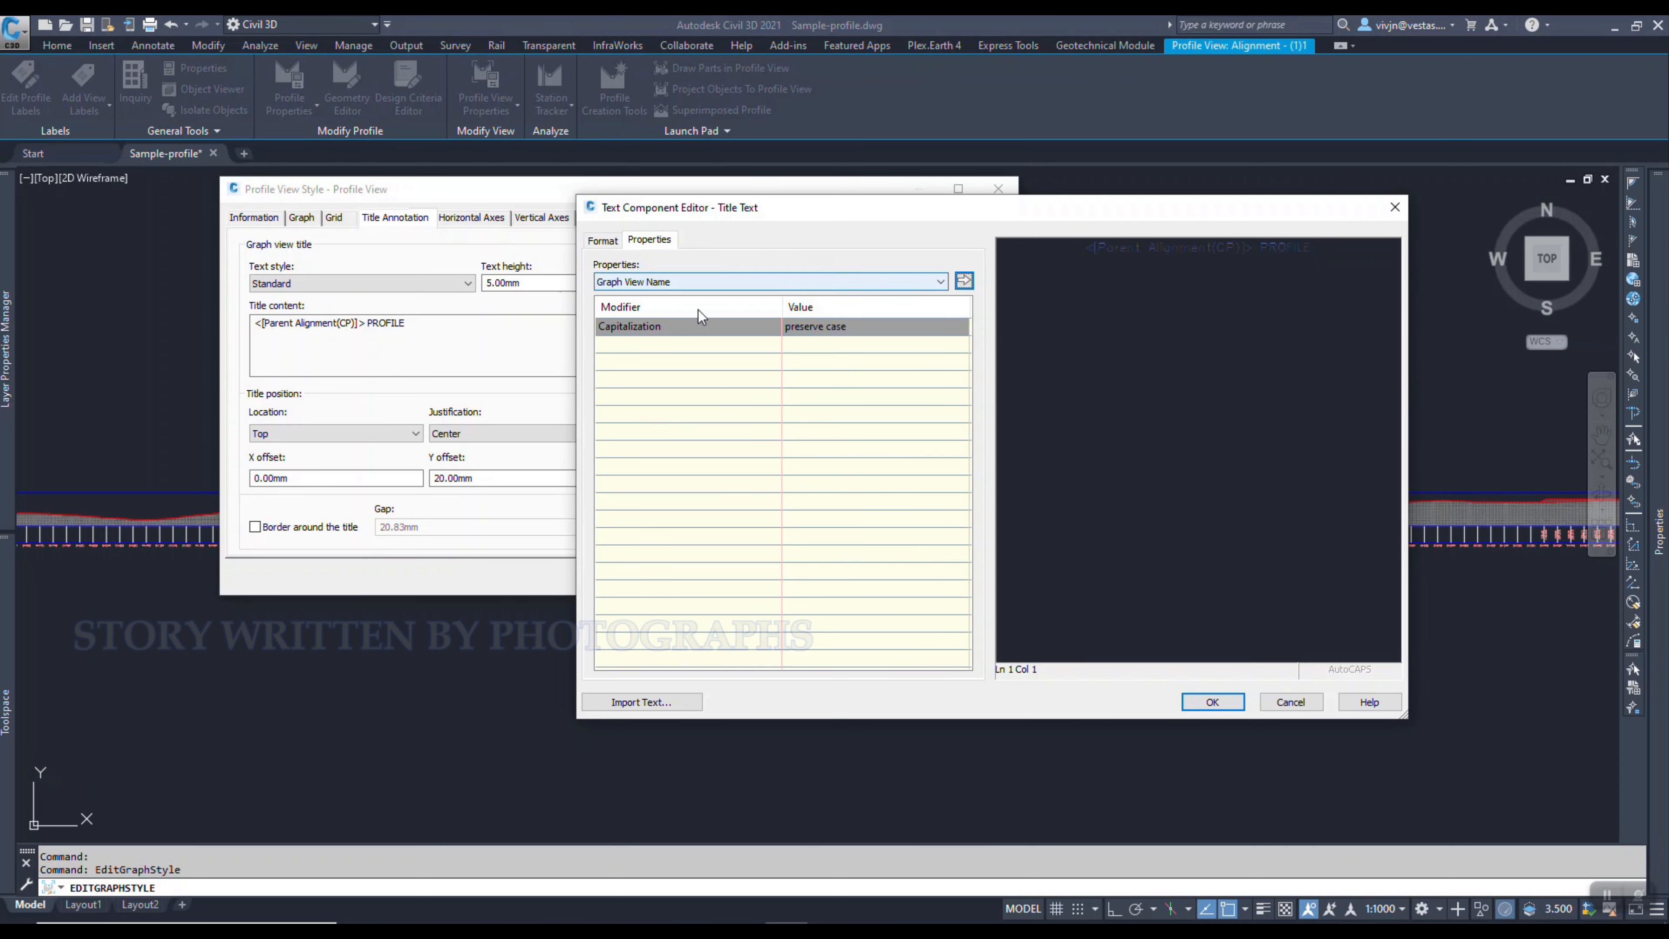
{"action": "left_click", "coordinate": [639, 282]}
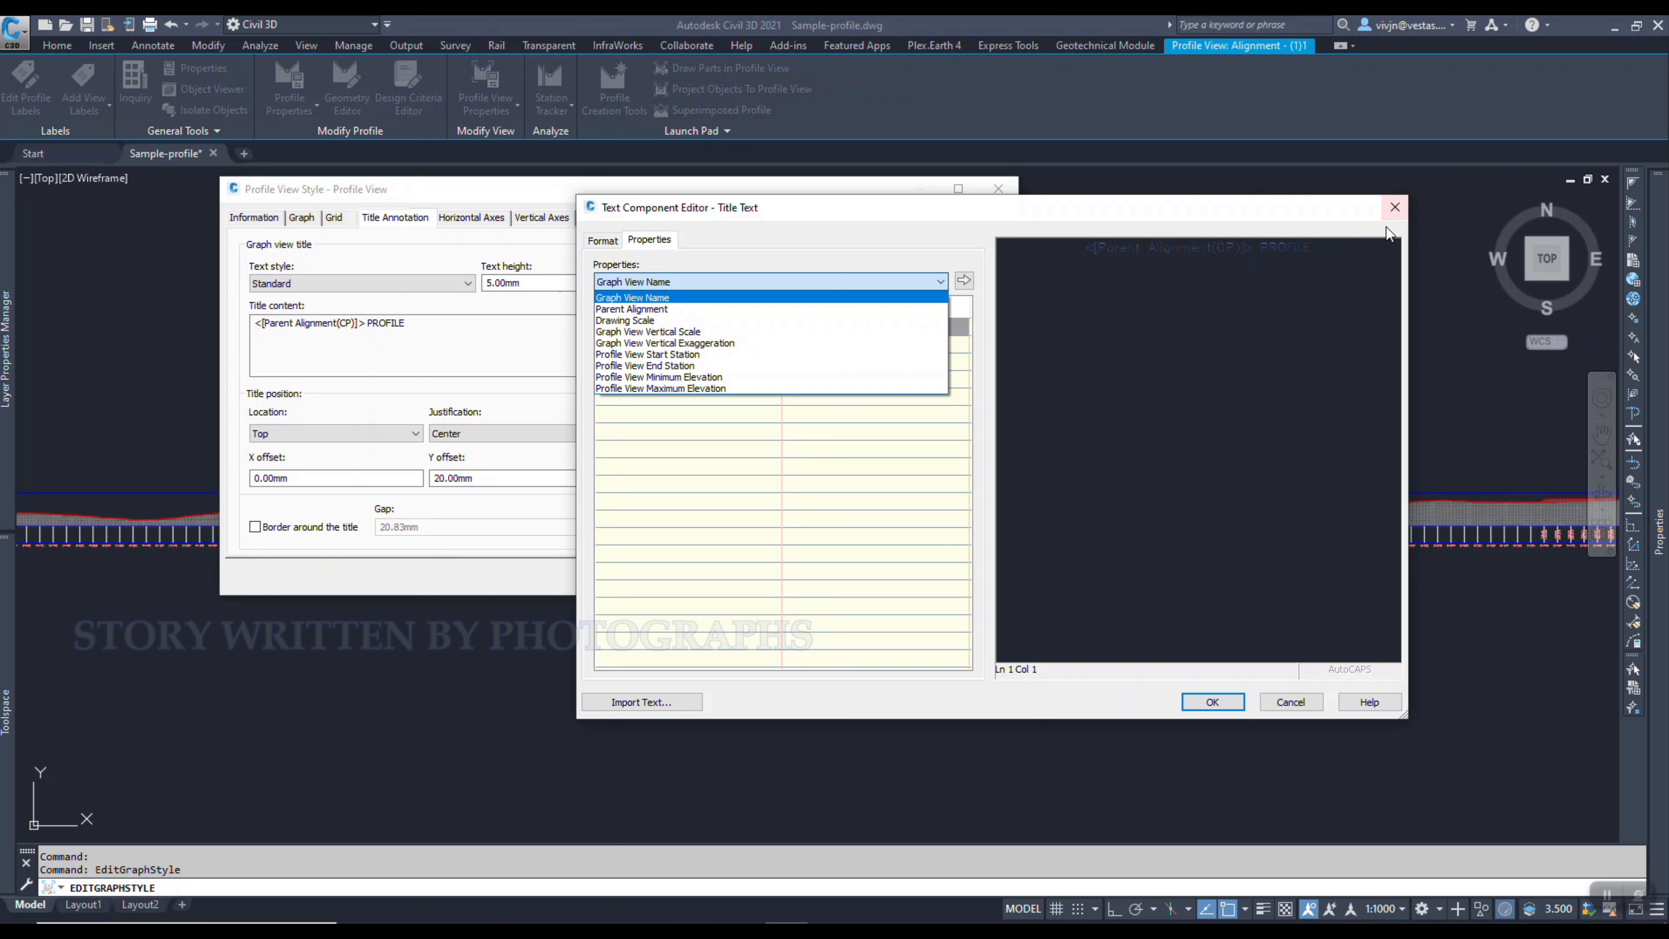
{"action": "left_click", "coordinate": [1209, 263]}
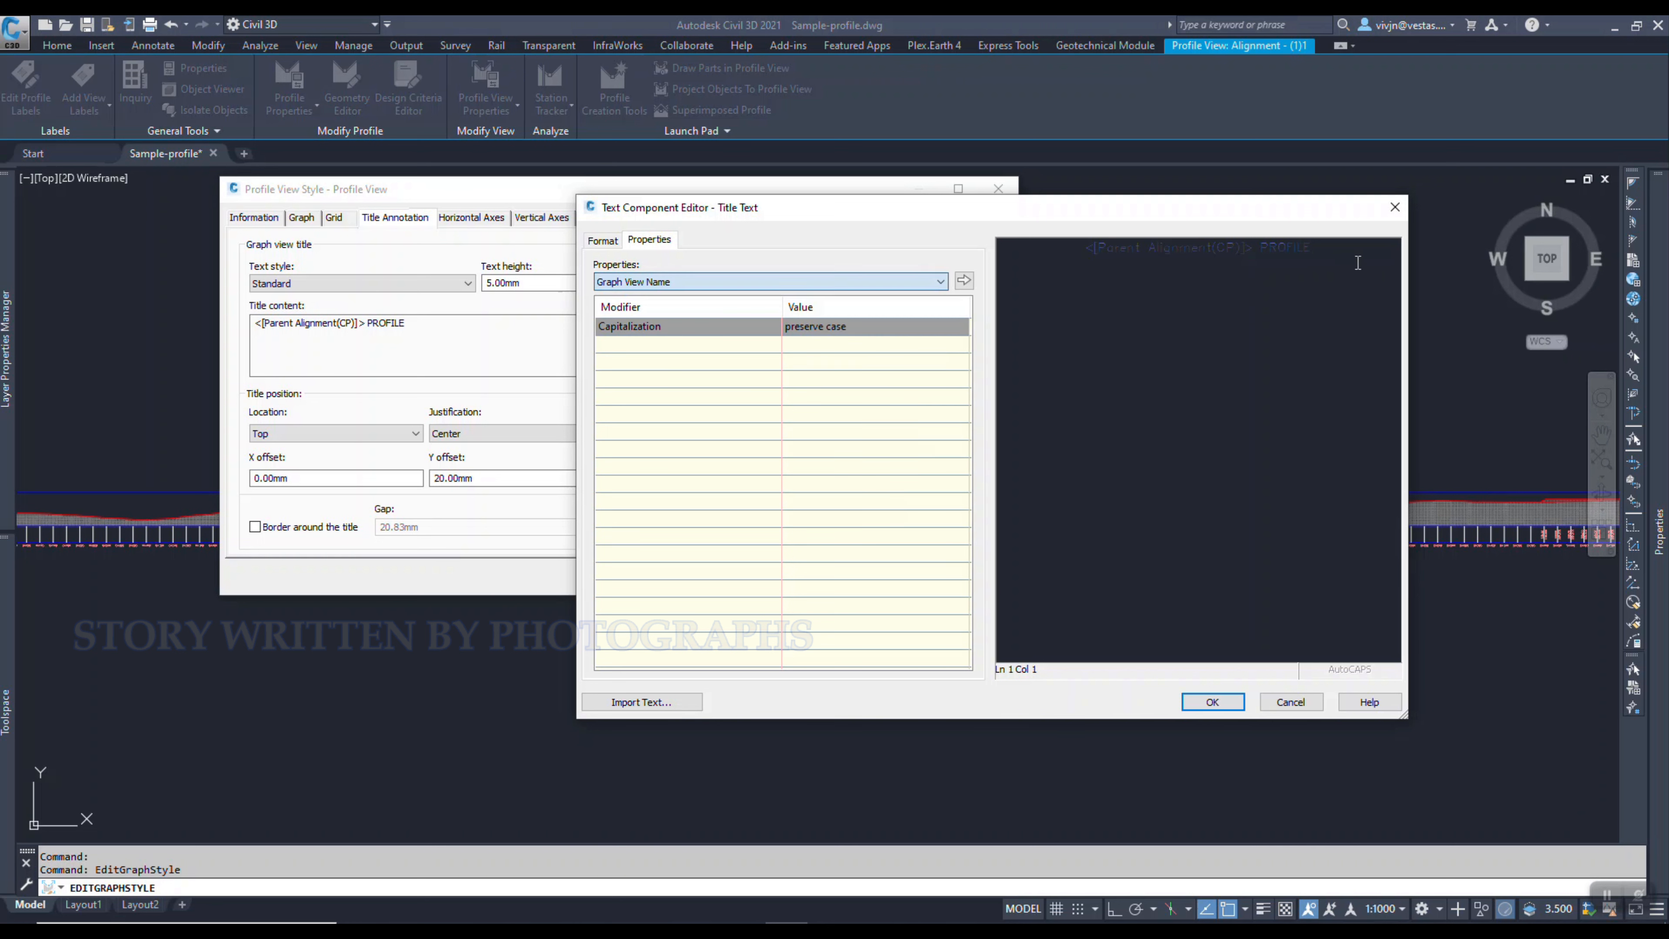
{"action": "left_click_drag", "start_coordinate": [1355, 261], "coordinate": [811, 286]}
{"action": "left_click", "coordinate": [701, 283]}
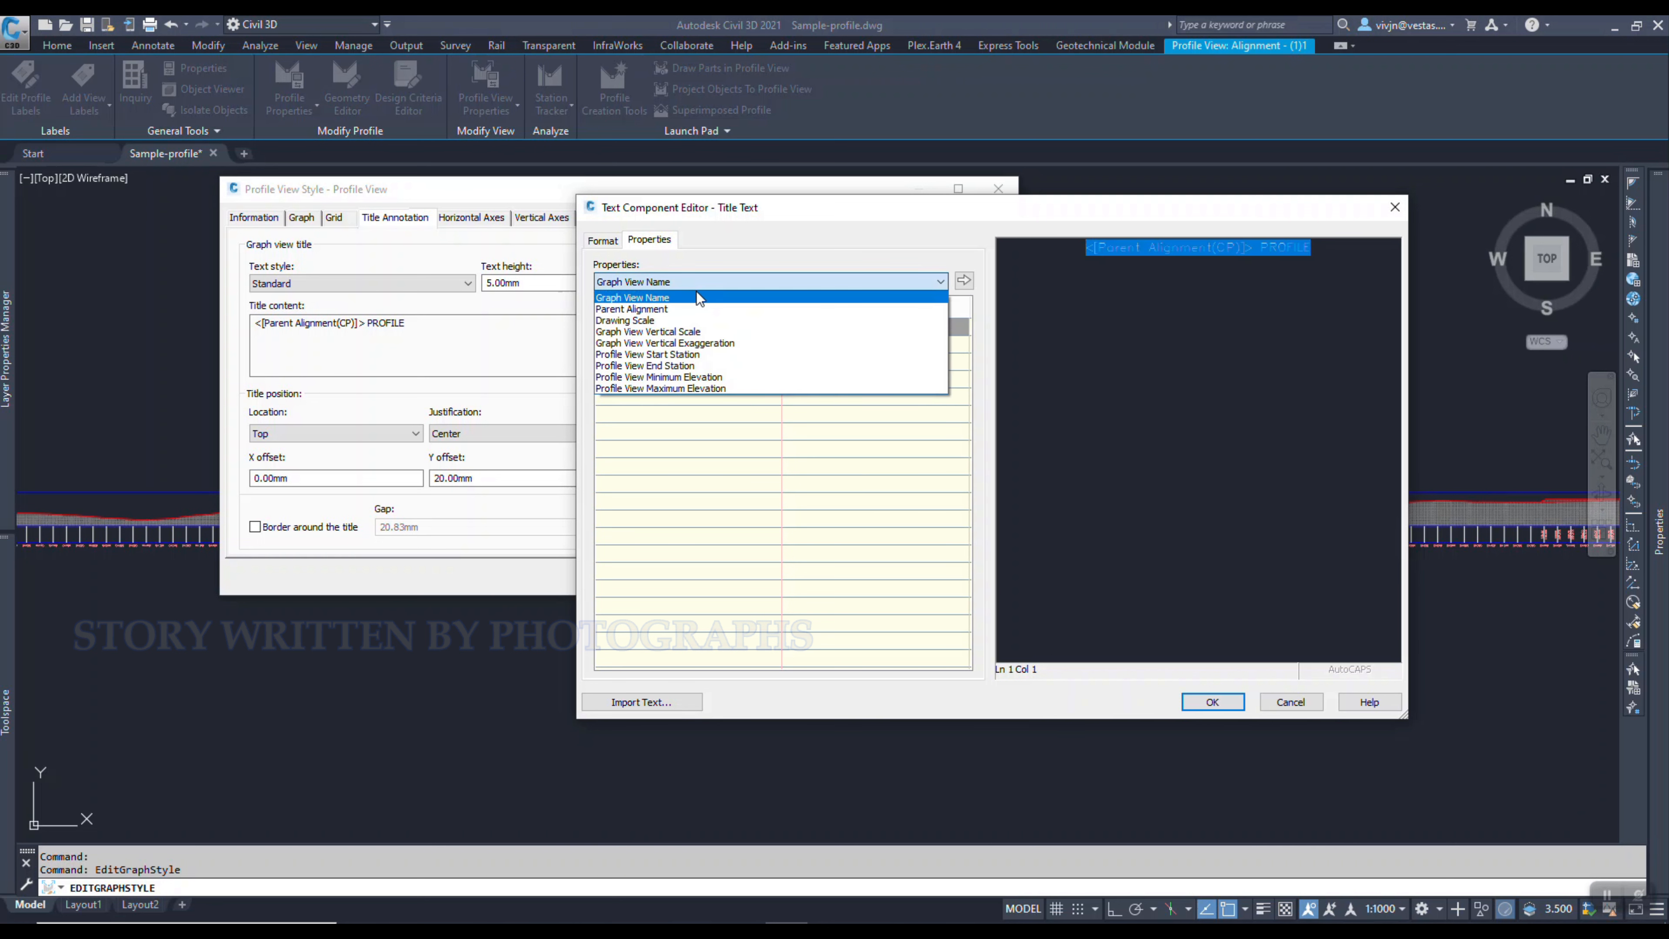
{"action": "left_click", "coordinate": [697, 295]}
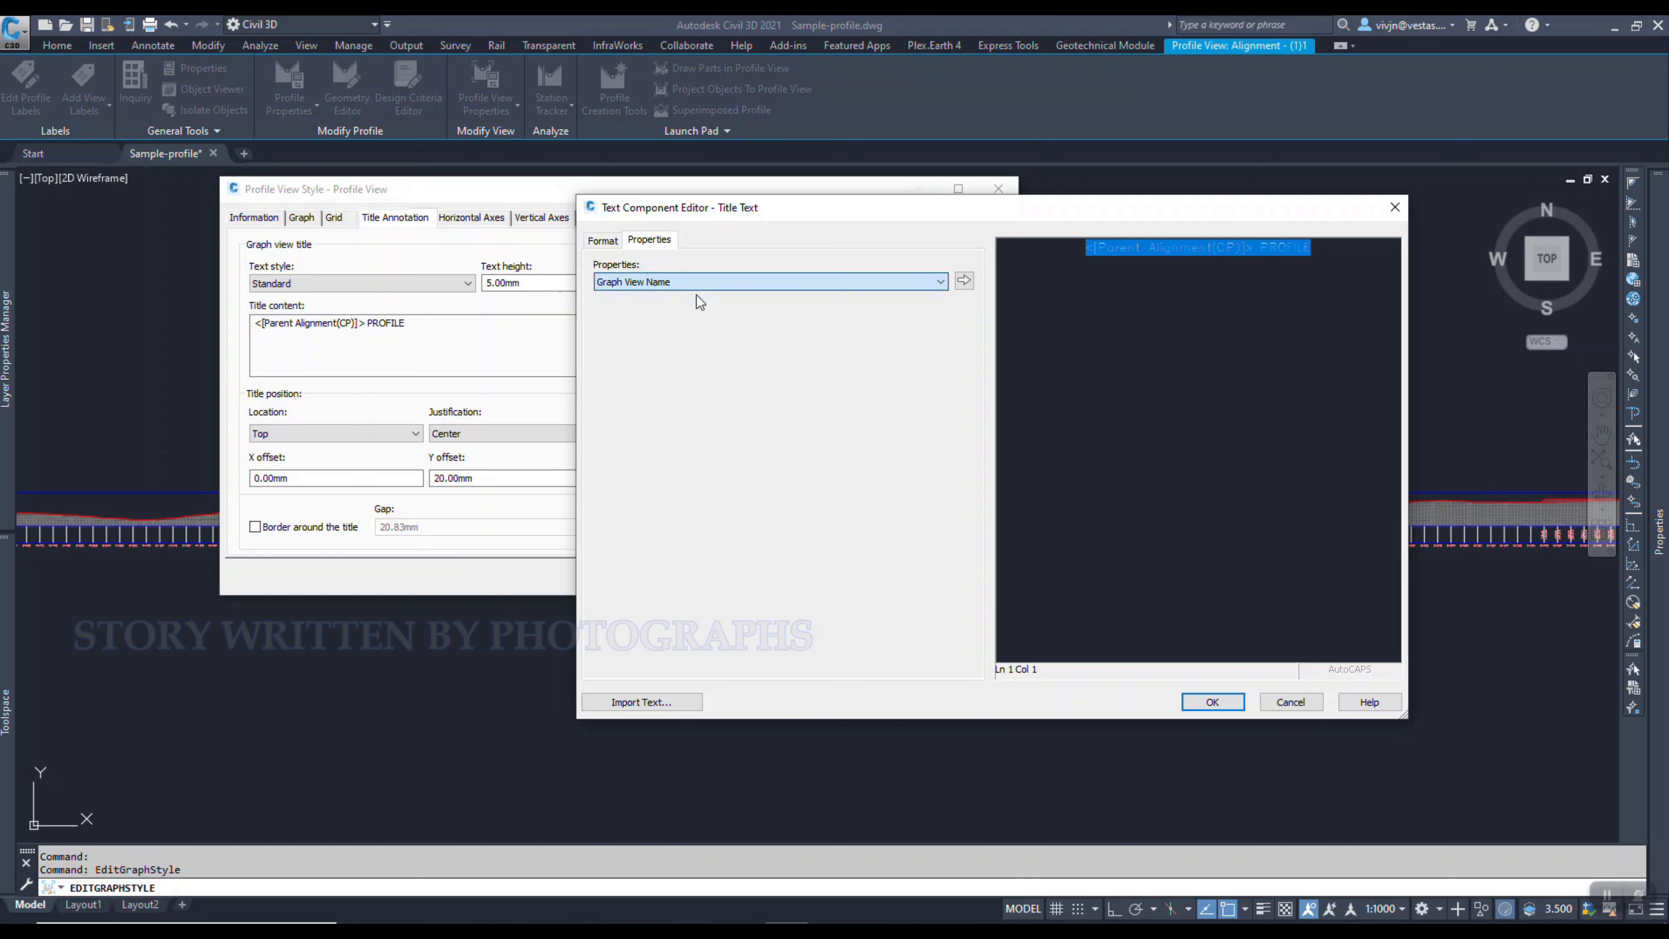
{"action": "left_click", "coordinate": [964, 280]}
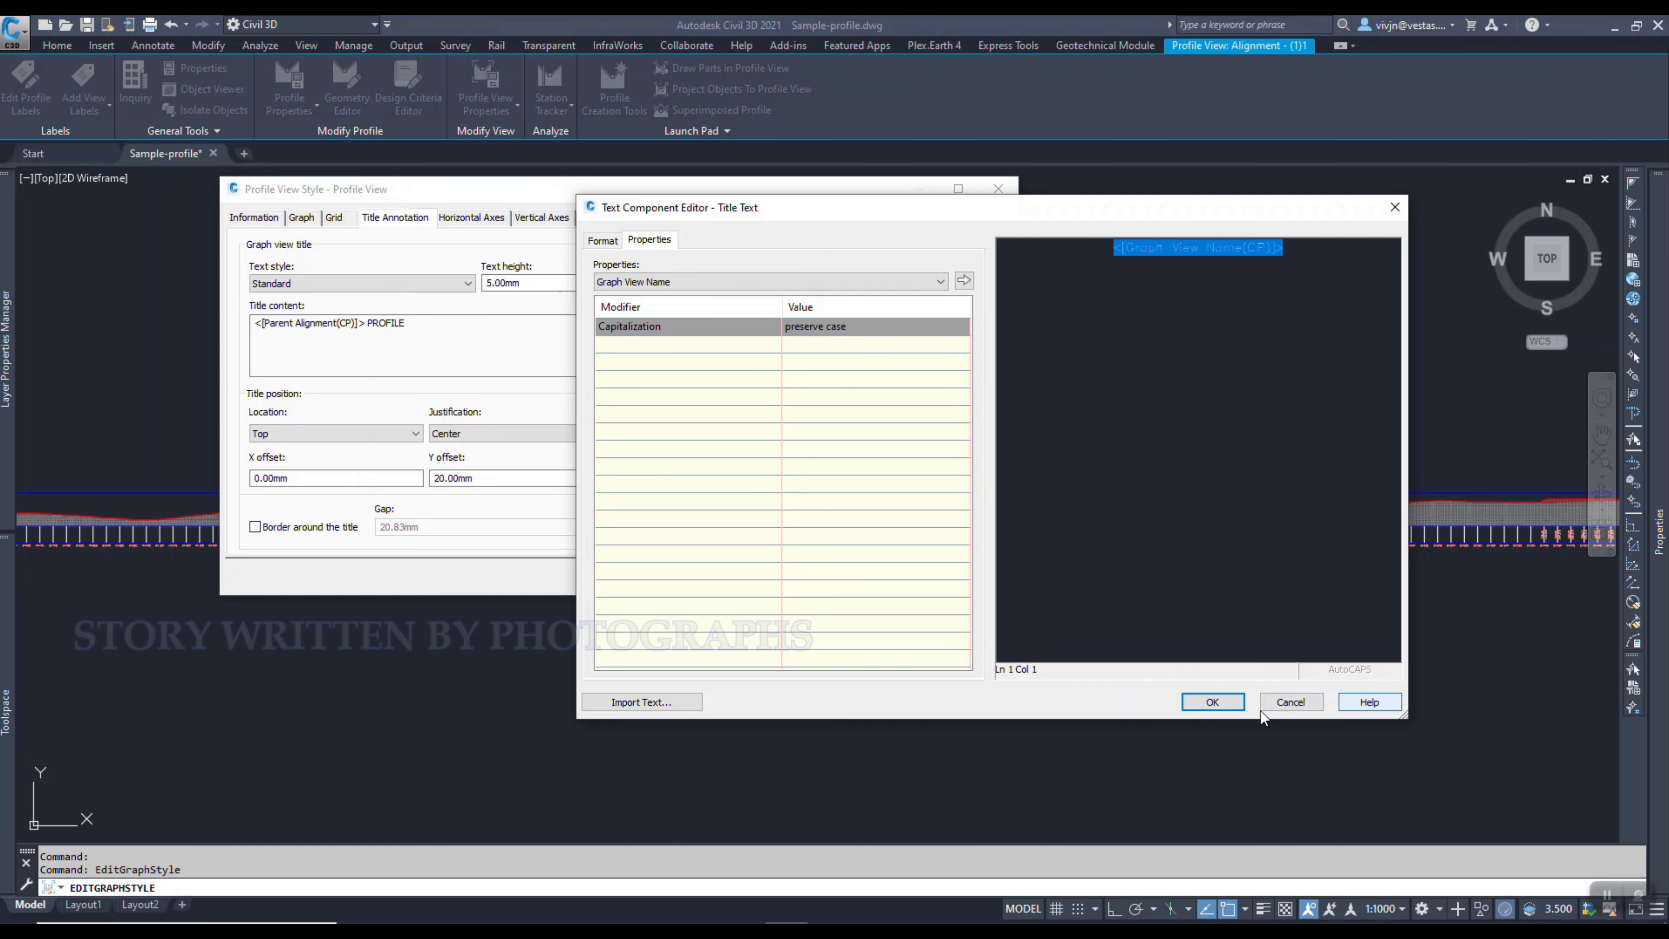
{"action": "left_click", "coordinate": [1213, 701]}
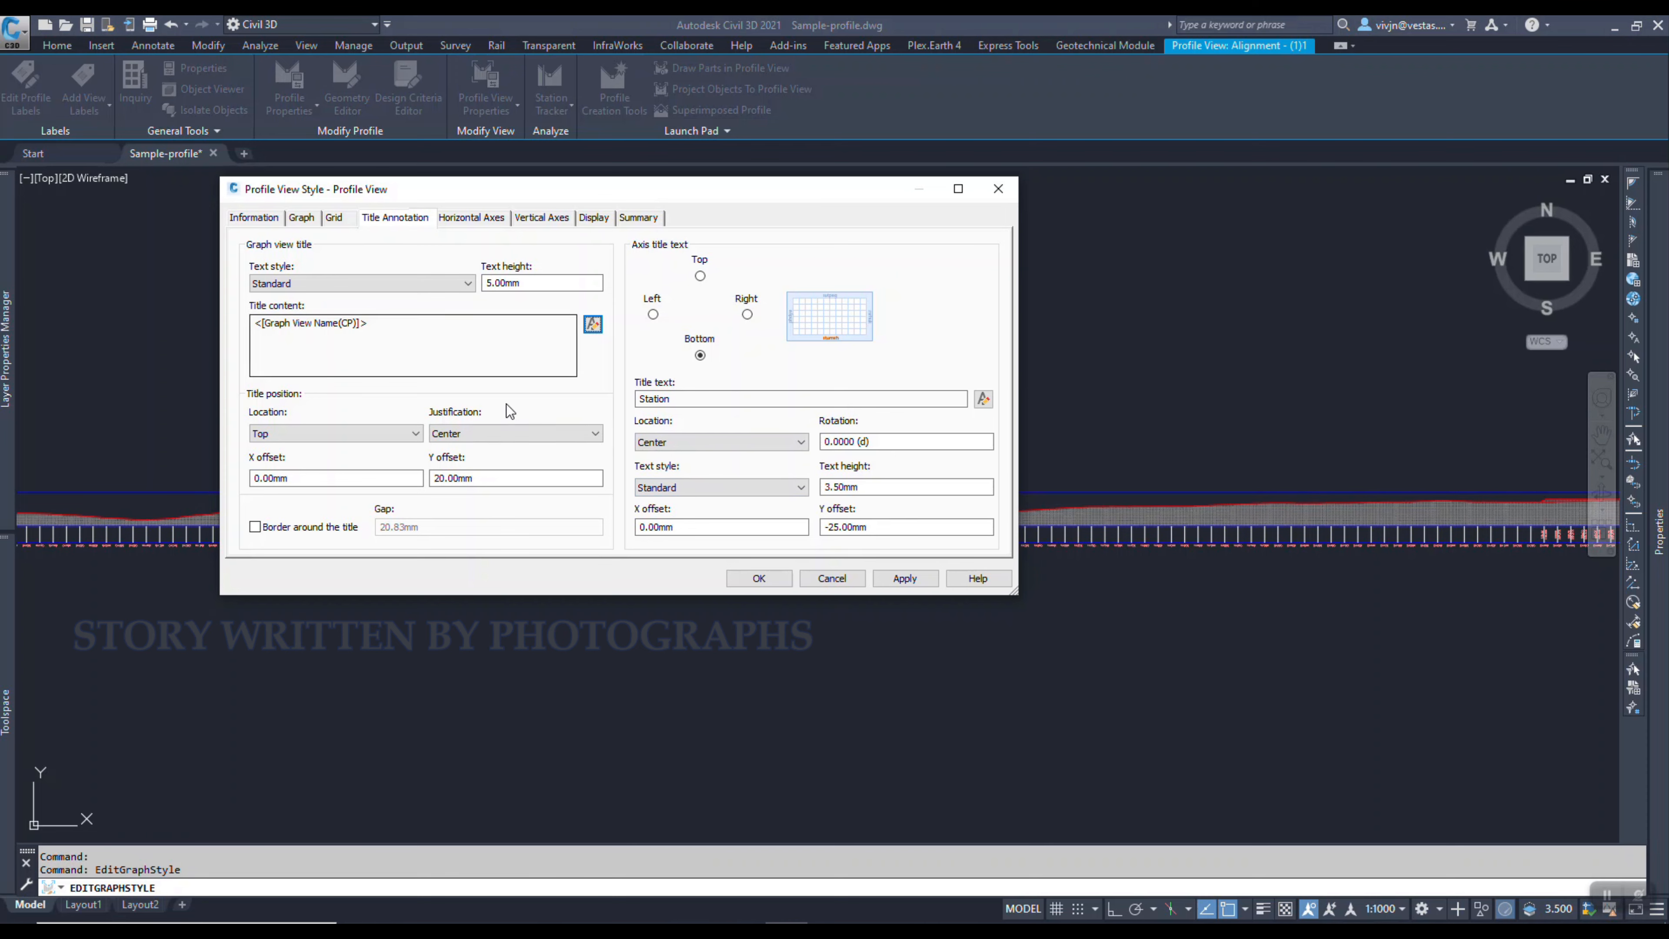
{"action": "left_click_drag", "start_coordinate": [692, 200], "coordinate": [361, 476]}
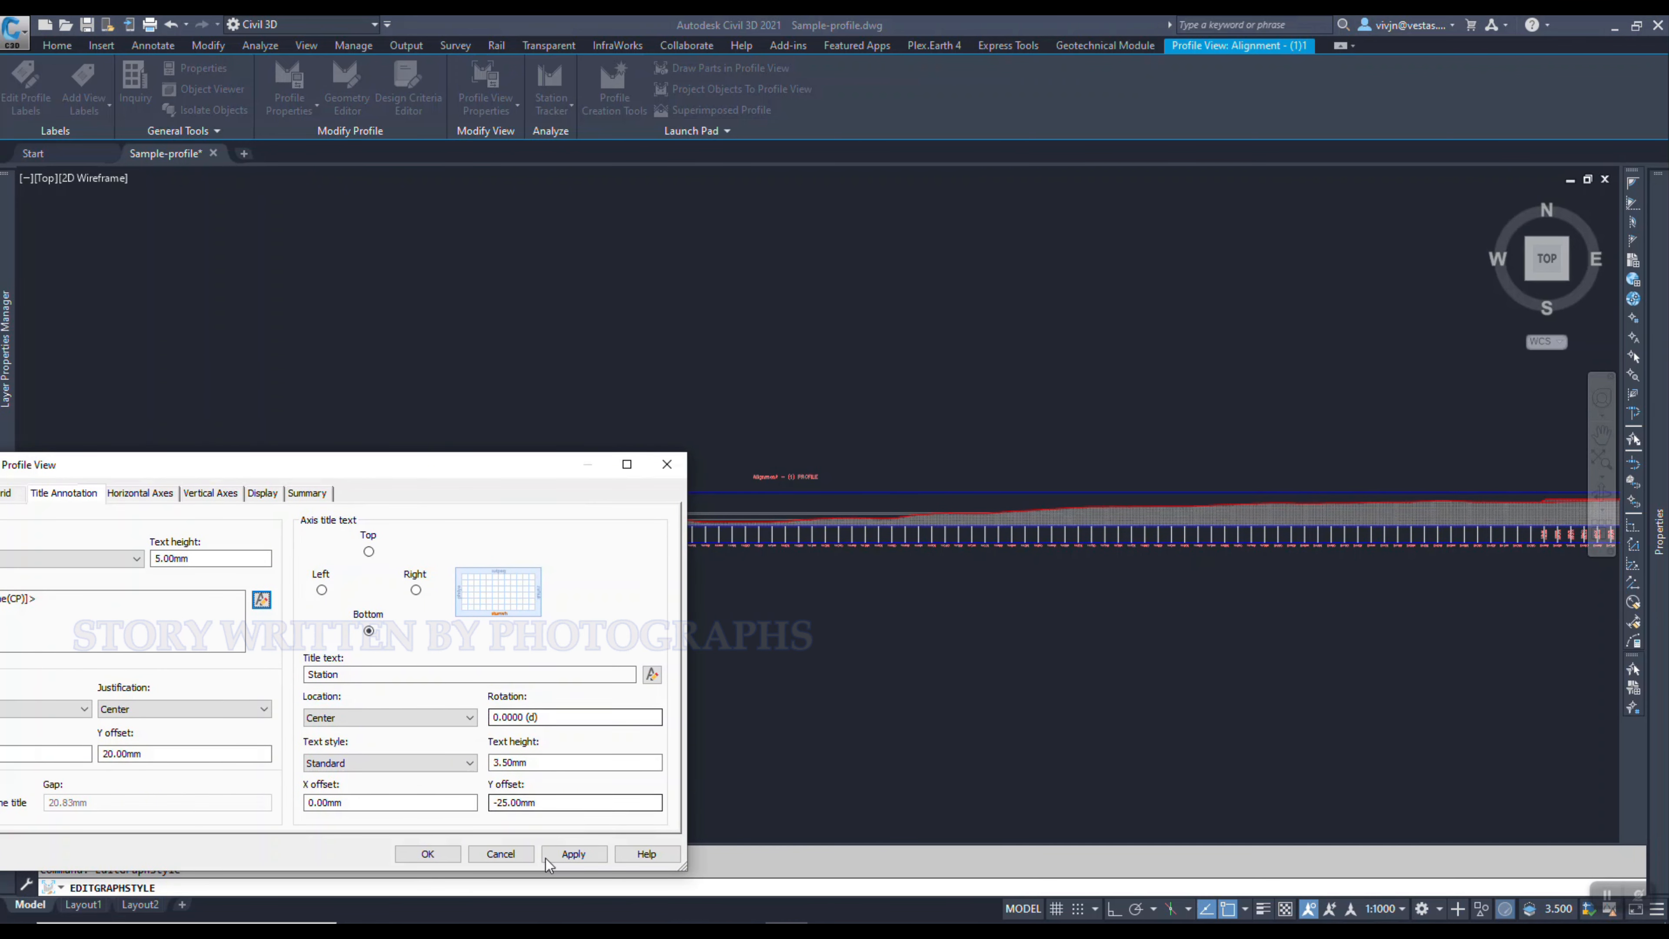
{"action": "left_click", "coordinate": [592, 856]}
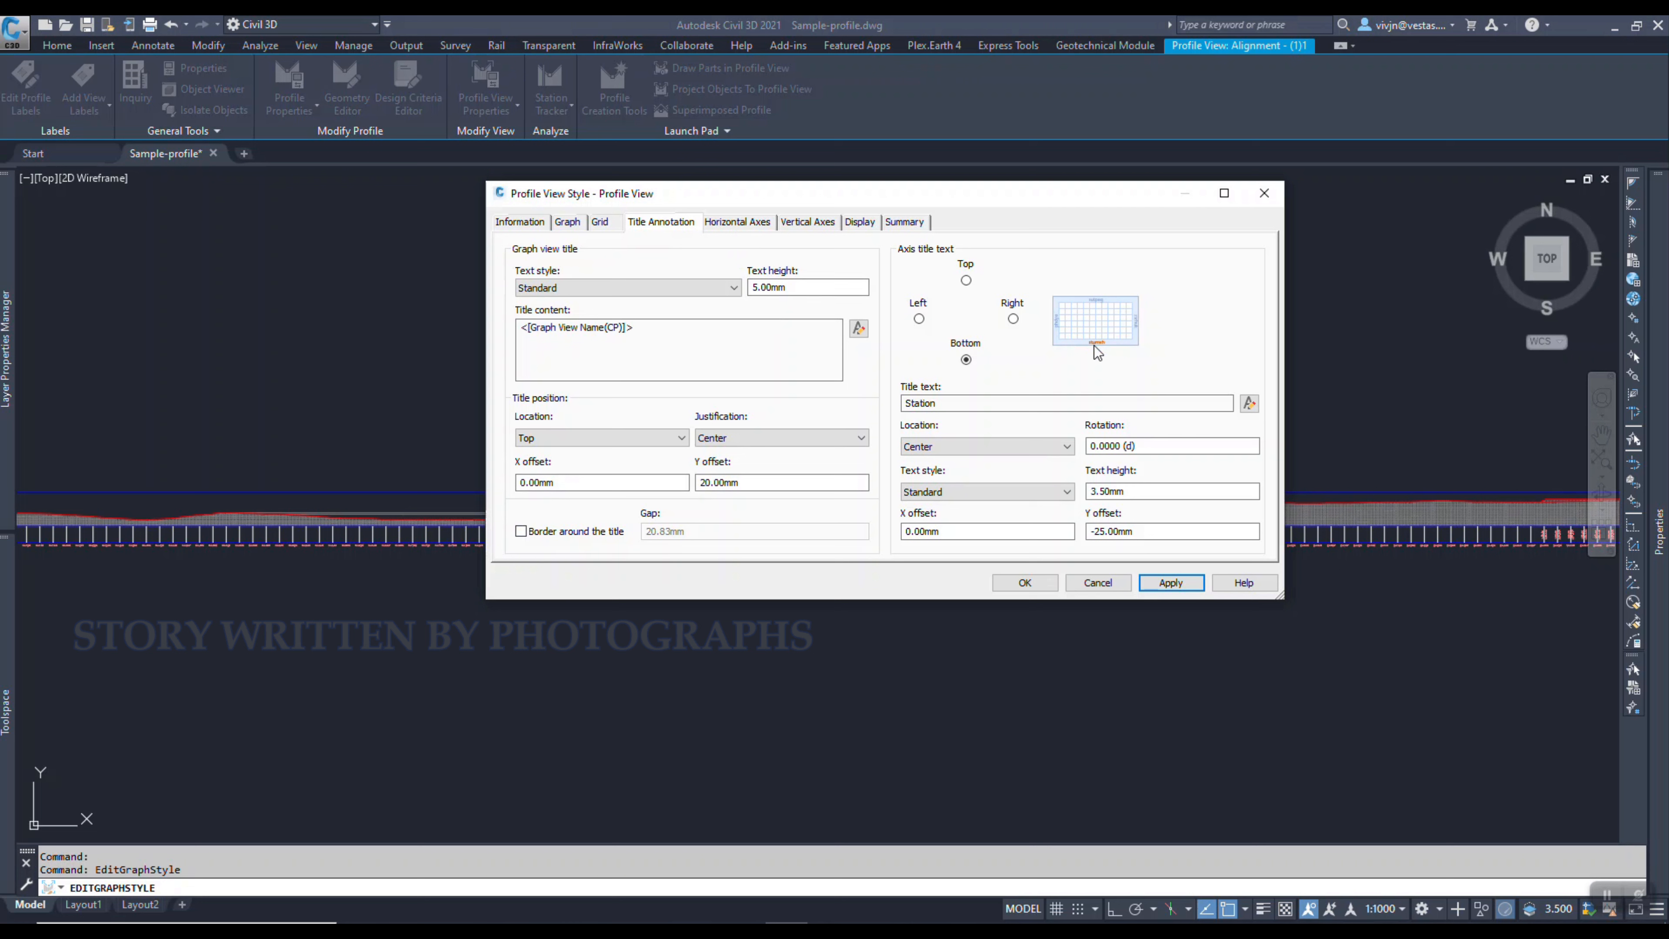
- Review the title text settings of the top and bottom axes and the tick details of both horizontal axes
{"action": "left_click", "coordinate": [966, 281]}
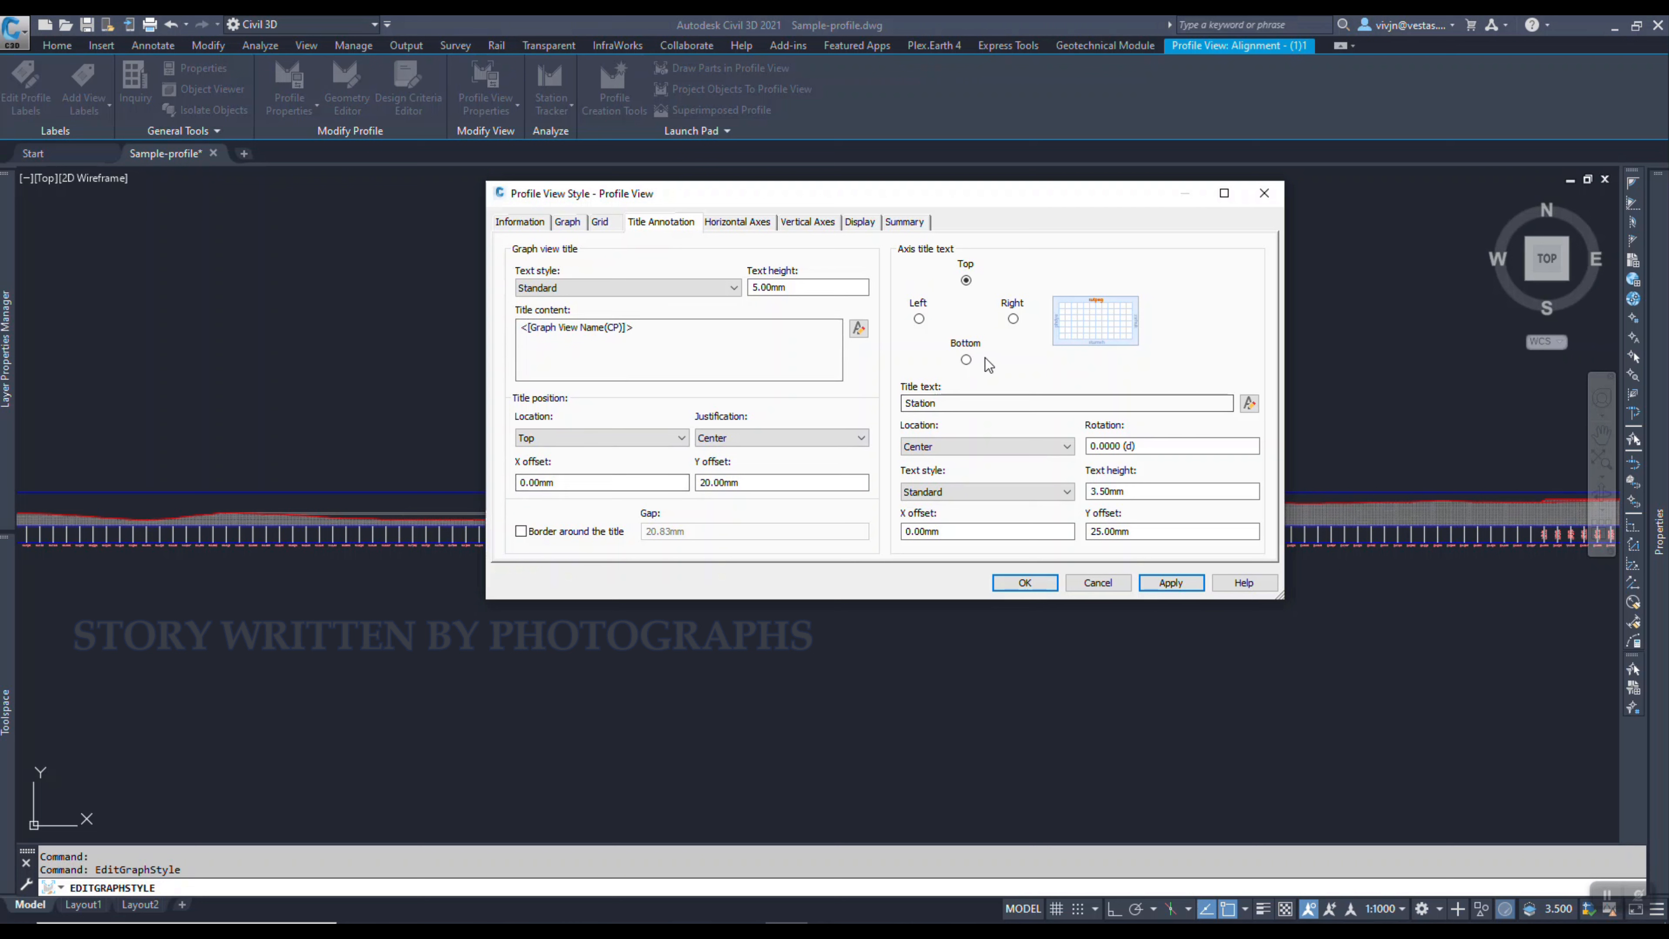
{"action": "left_click", "coordinate": [966, 360]}
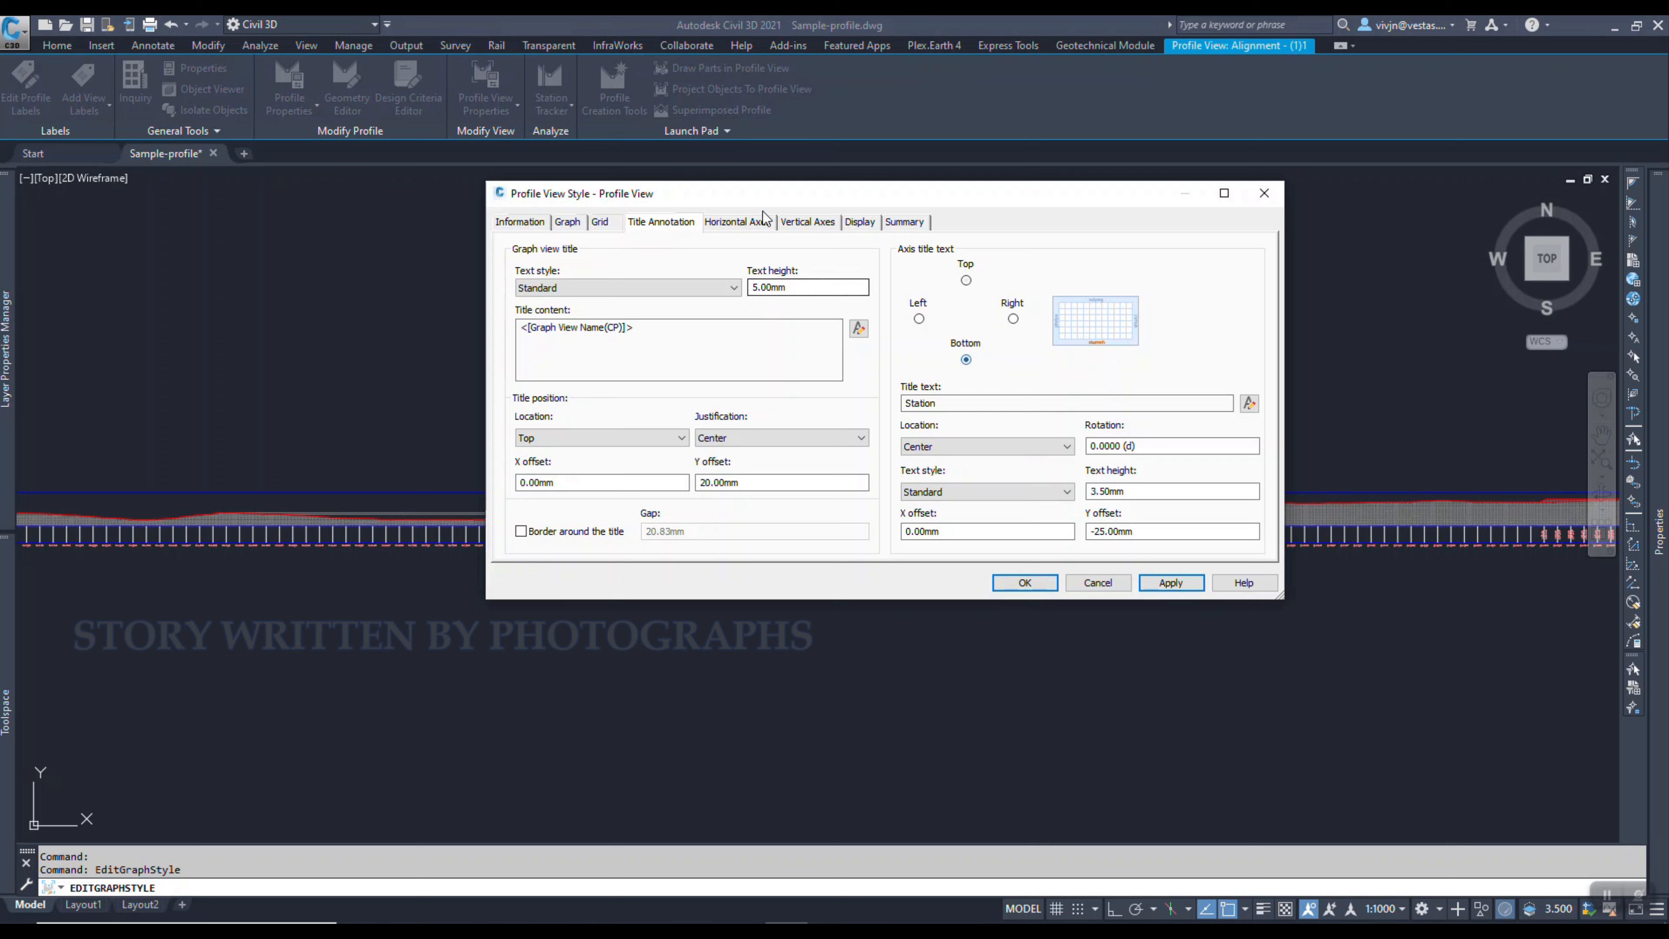
{"action": "left_click", "coordinate": [725, 226]}
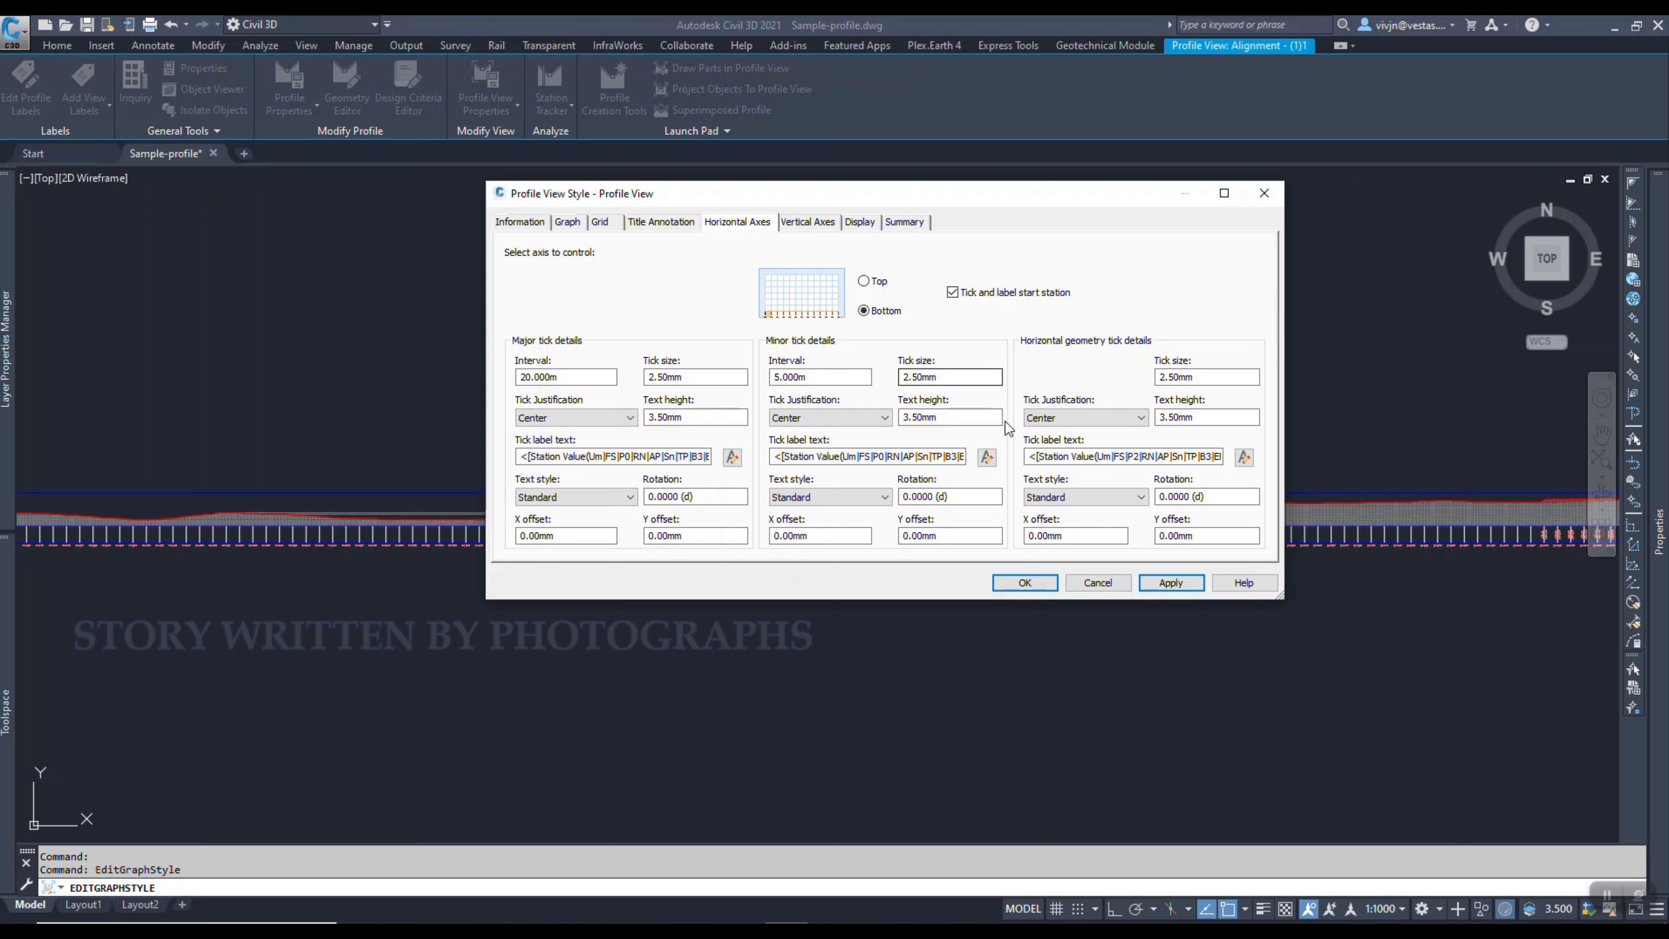
{"action": "left_click", "coordinate": [879, 283]}
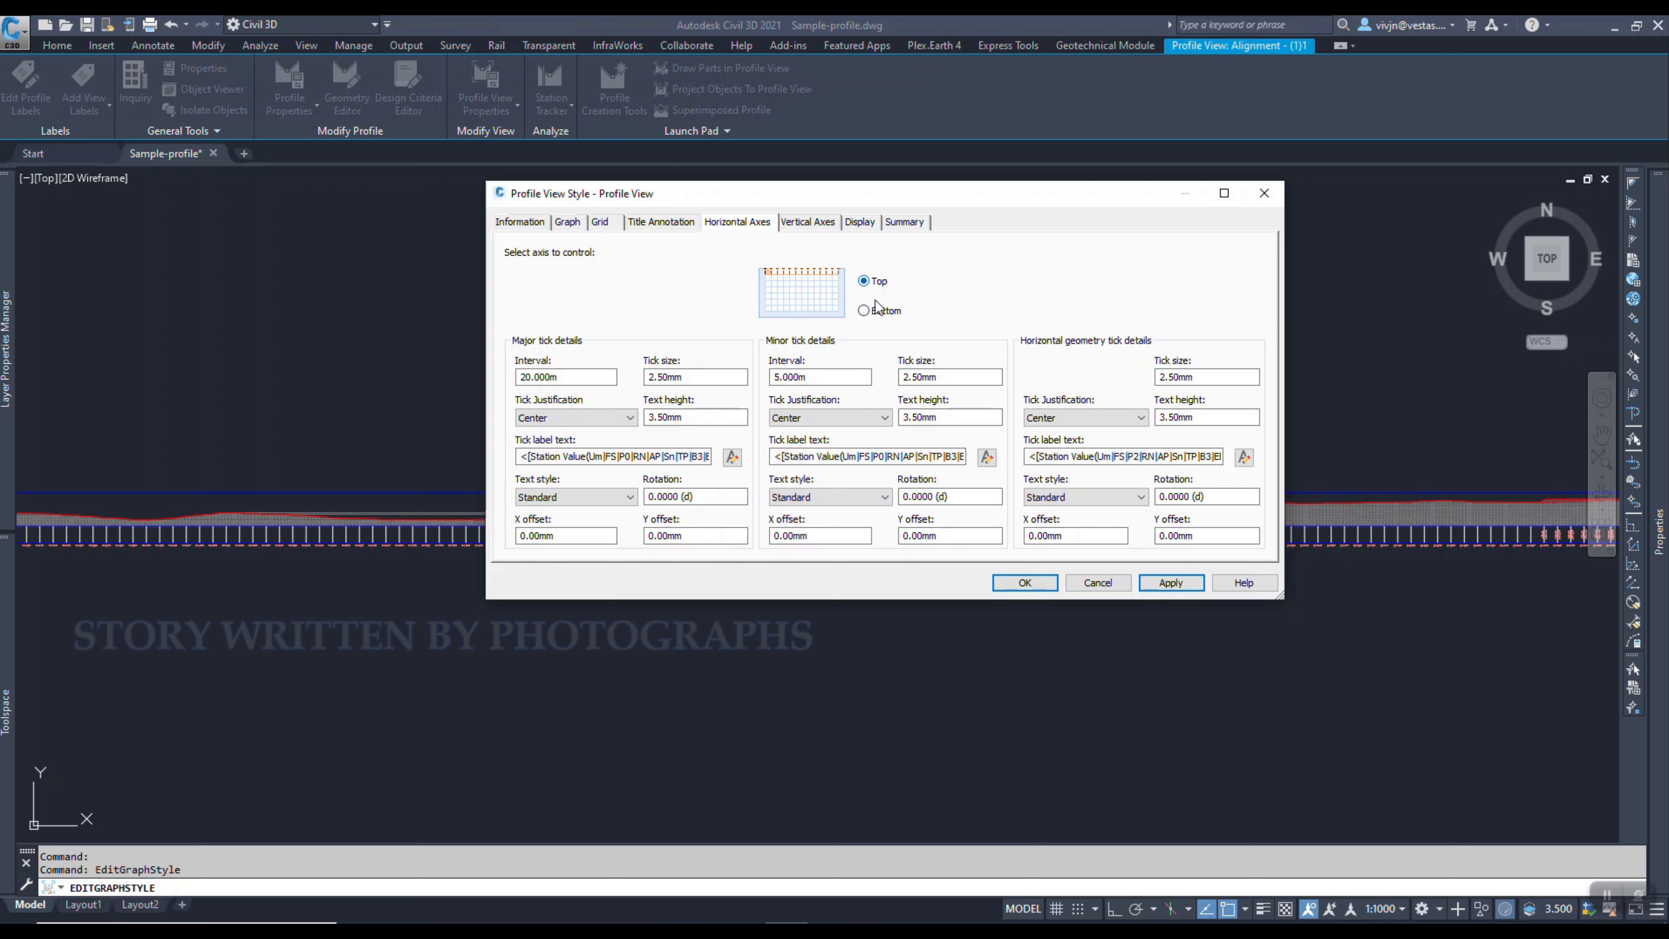
- Review the visibility of the profile view's axis, annotation and tick components, along with the left vertical axis tick details
{"action": "left_click", "coordinate": [858, 224]}
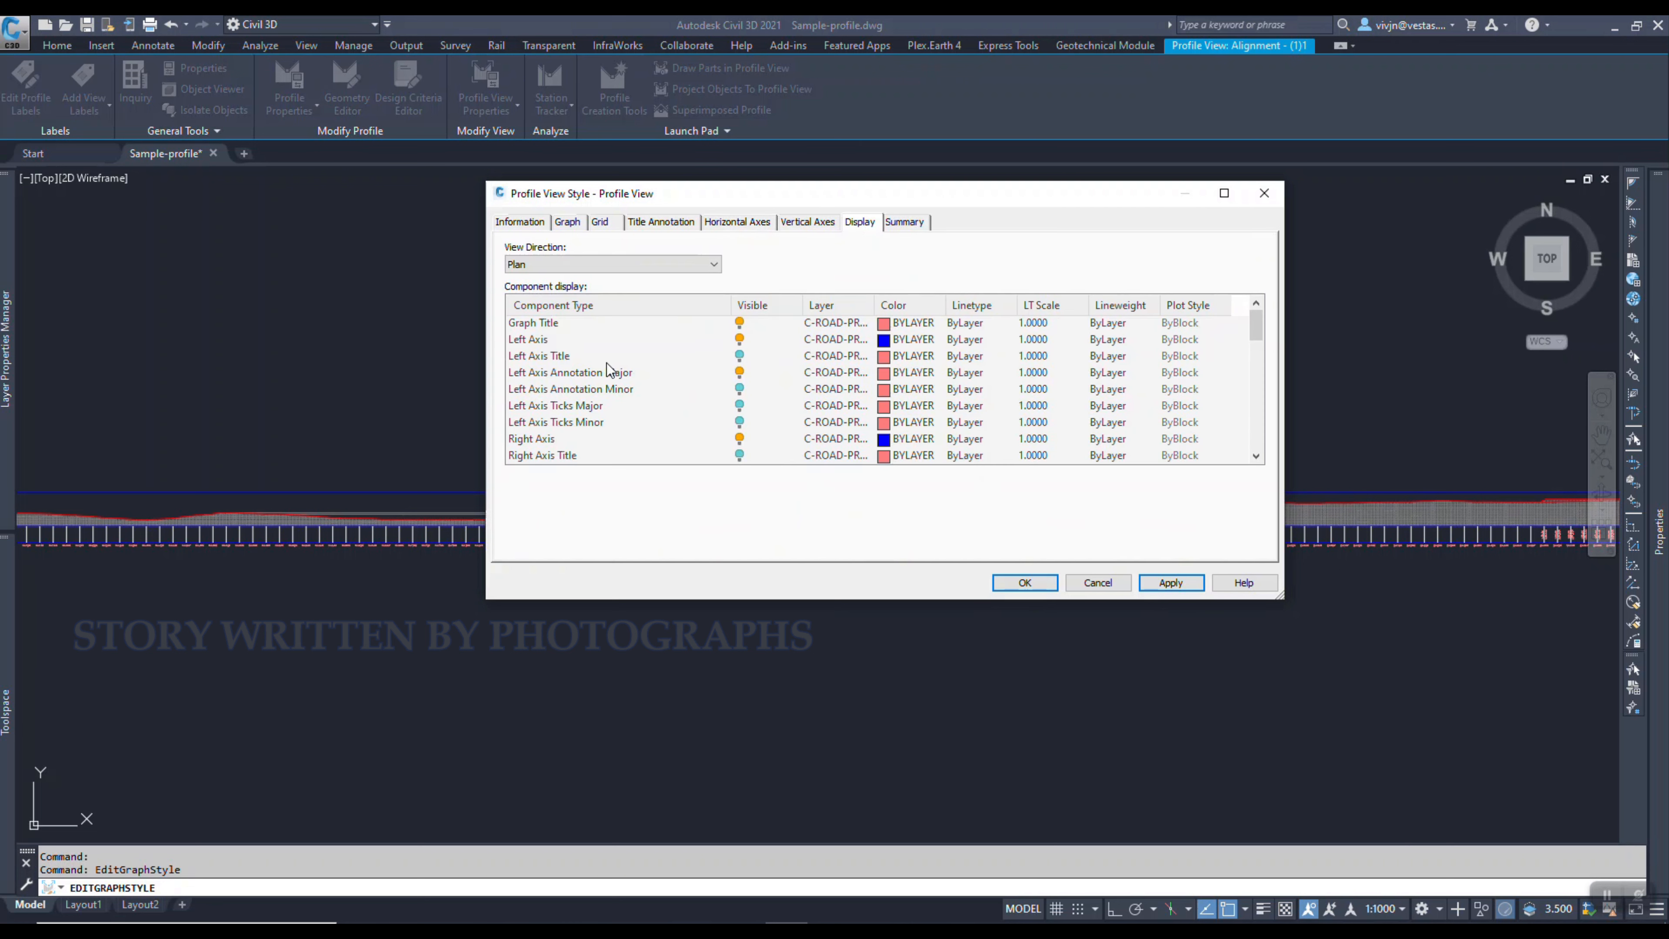
{"action": "scroll", "coordinate": [606, 373], "scroll_direction": "down", "scroll_amount": 2}
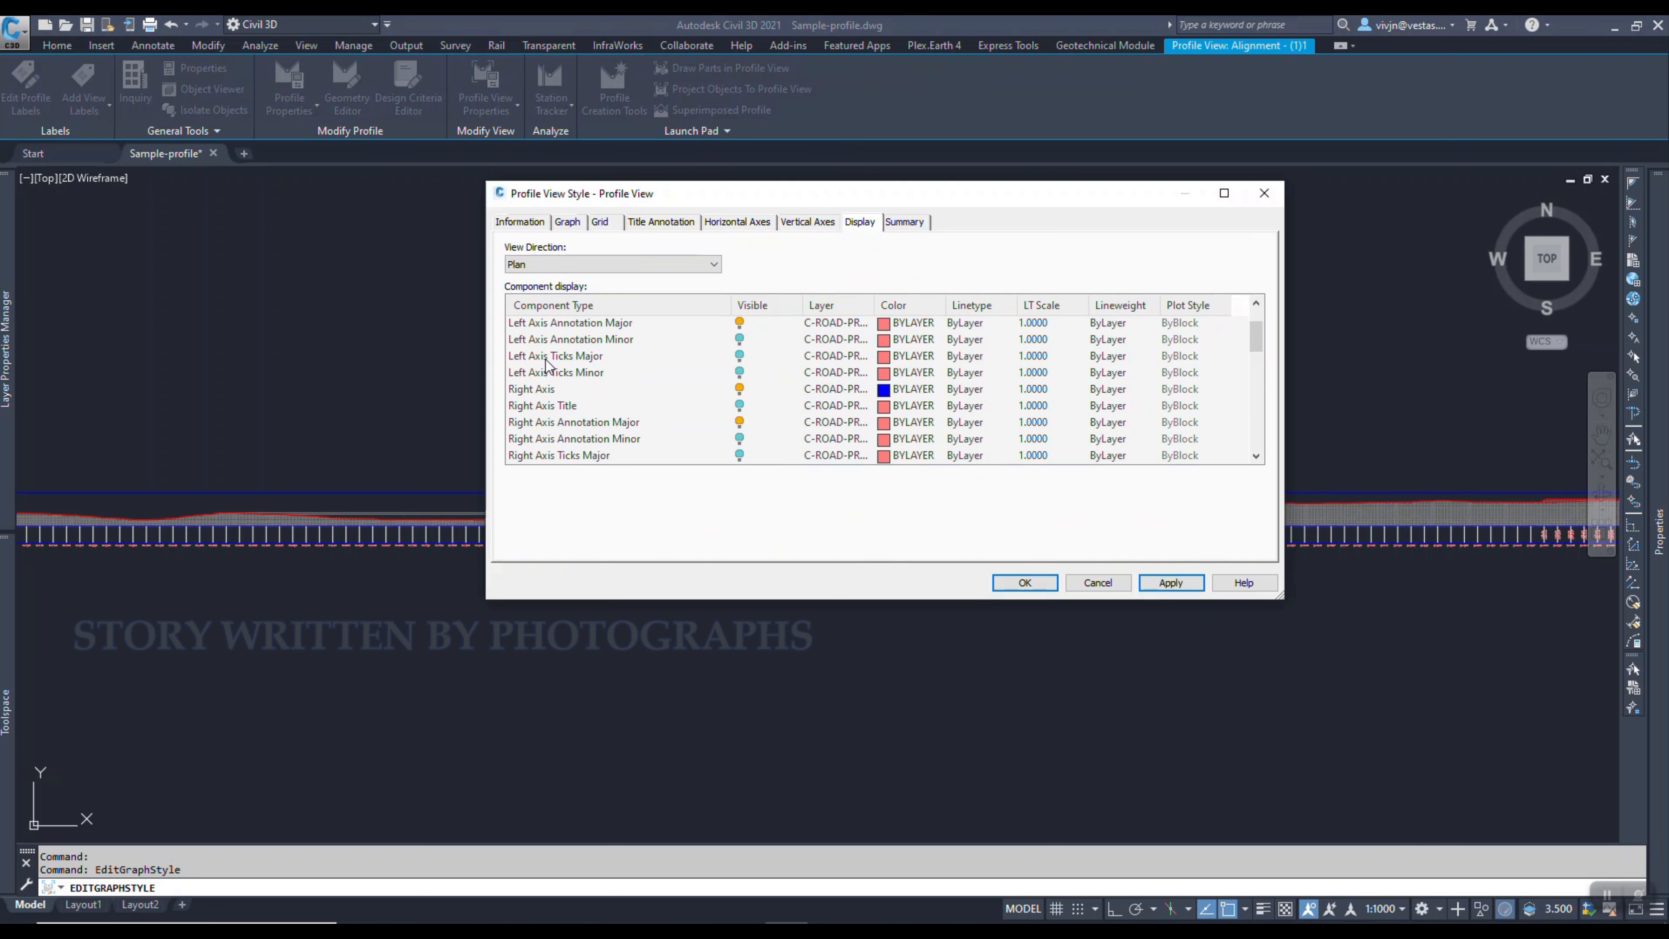
{"action": "scroll", "coordinate": [556, 421], "scroll_direction": "down", "scroll_amount": 1}
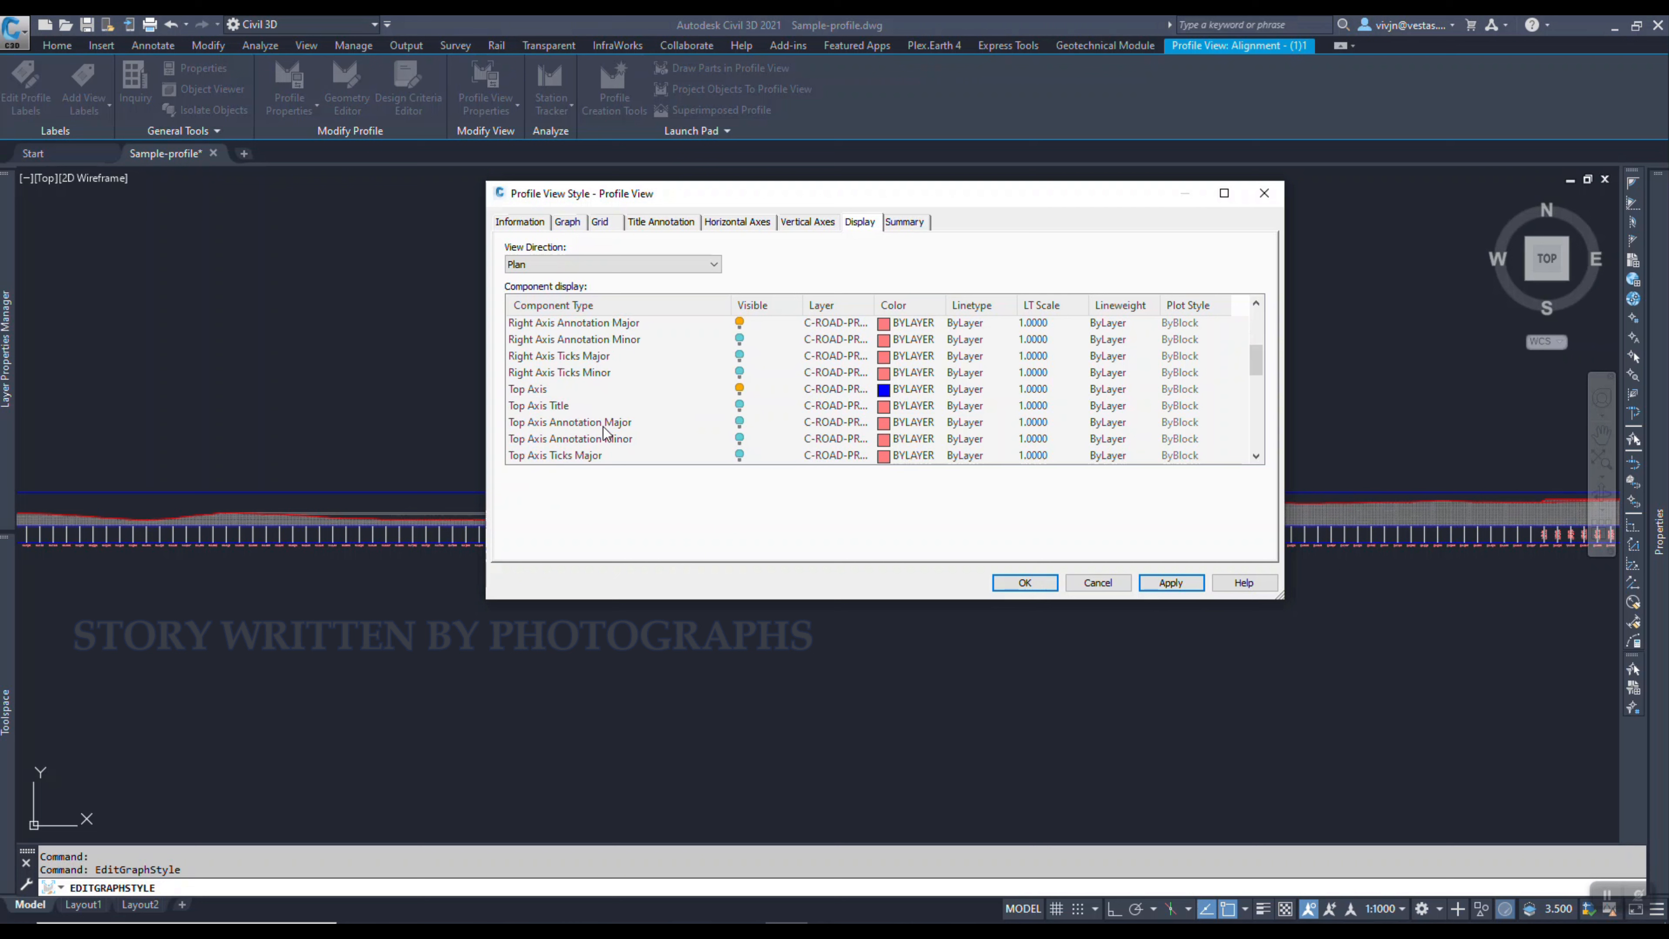
{"action": "scroll", "coordinate": [681, 437], "scroll_direction": "down", "scroll_amount": 2}
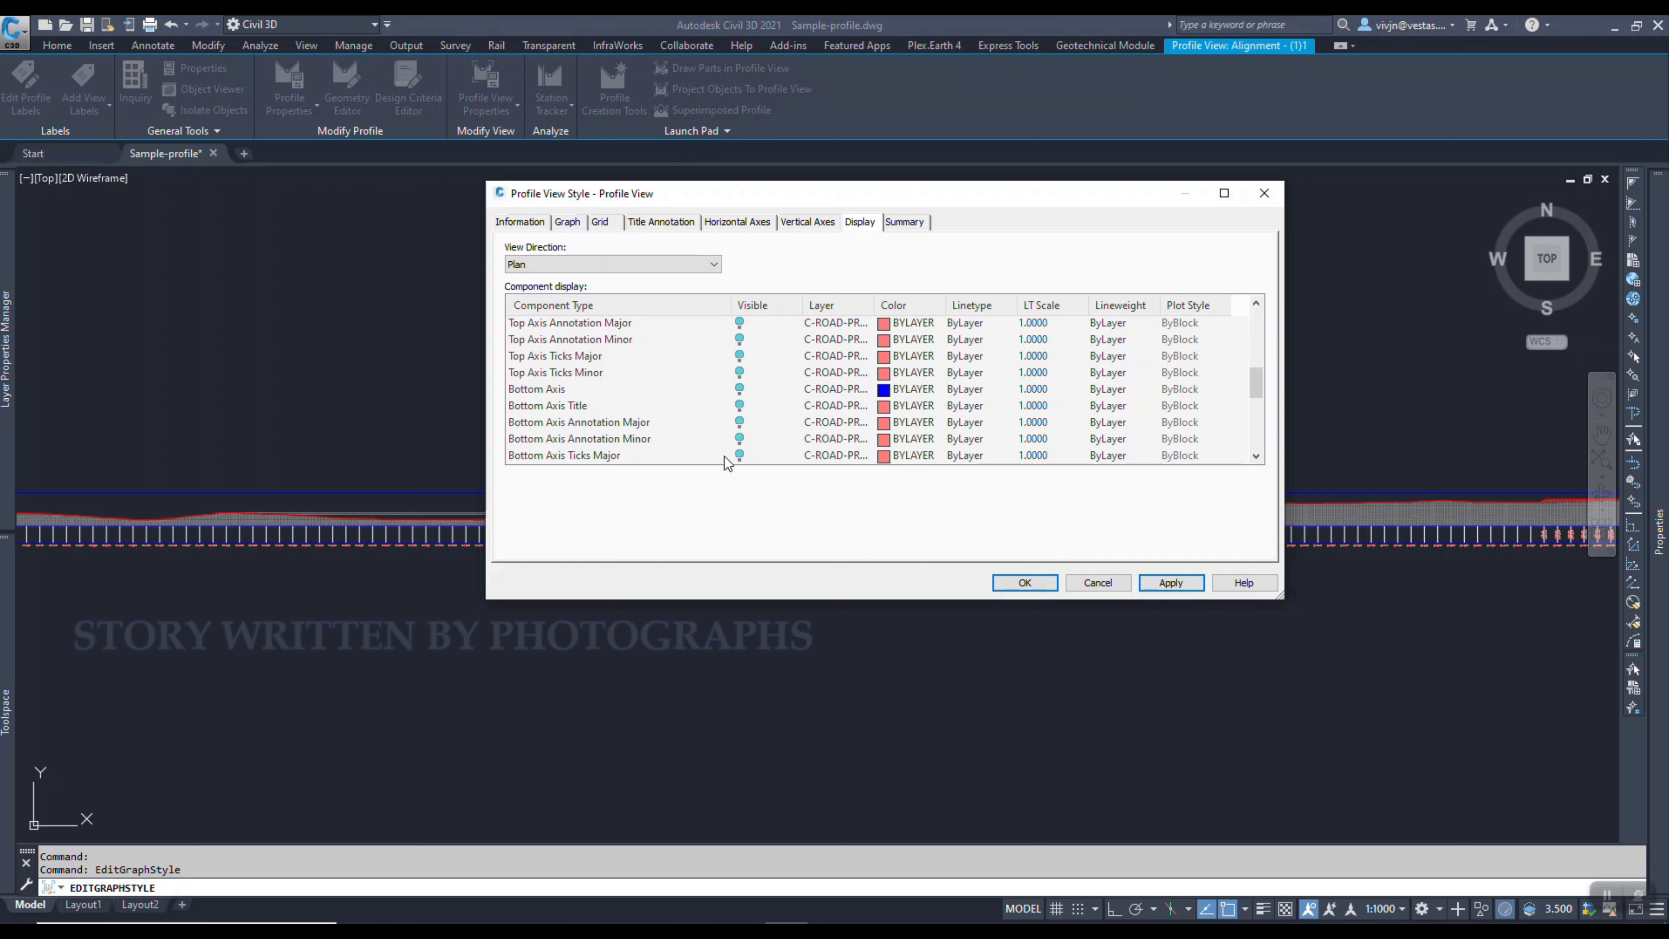
{"action": "scroll", "coordinate": [618, 437], "scroll_direction": "up", "scroll_amount": 5}
{"action": "left_click", "coordinate": [737, 223]}
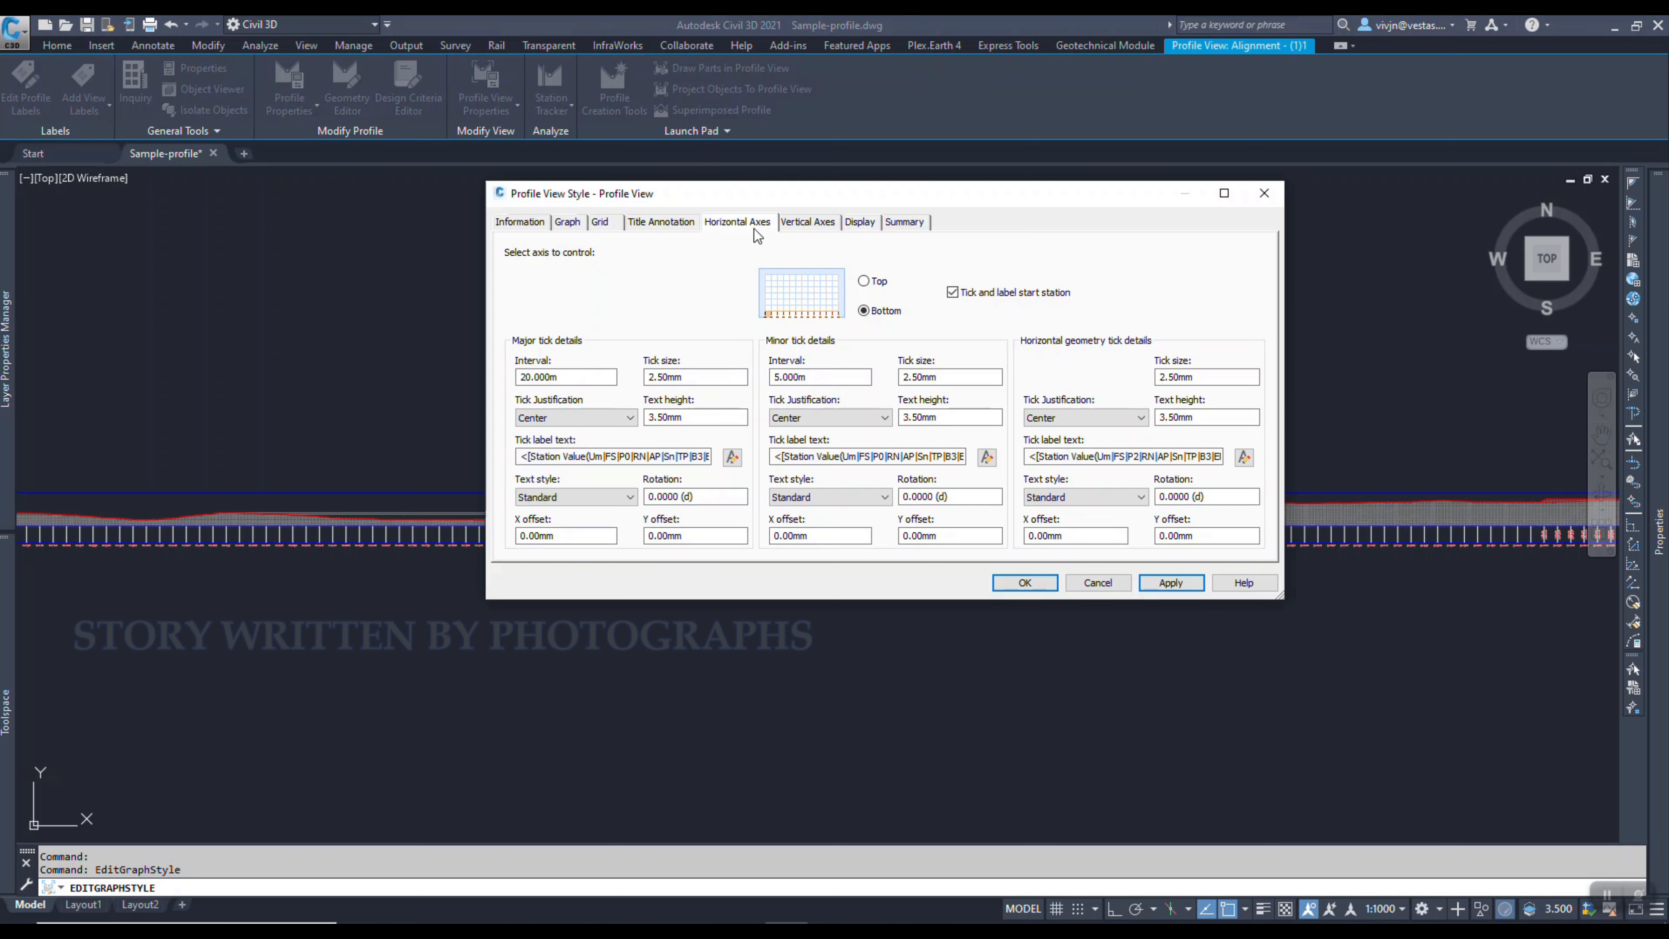
{"action": "left_click", "coordinate": [808, 224]}
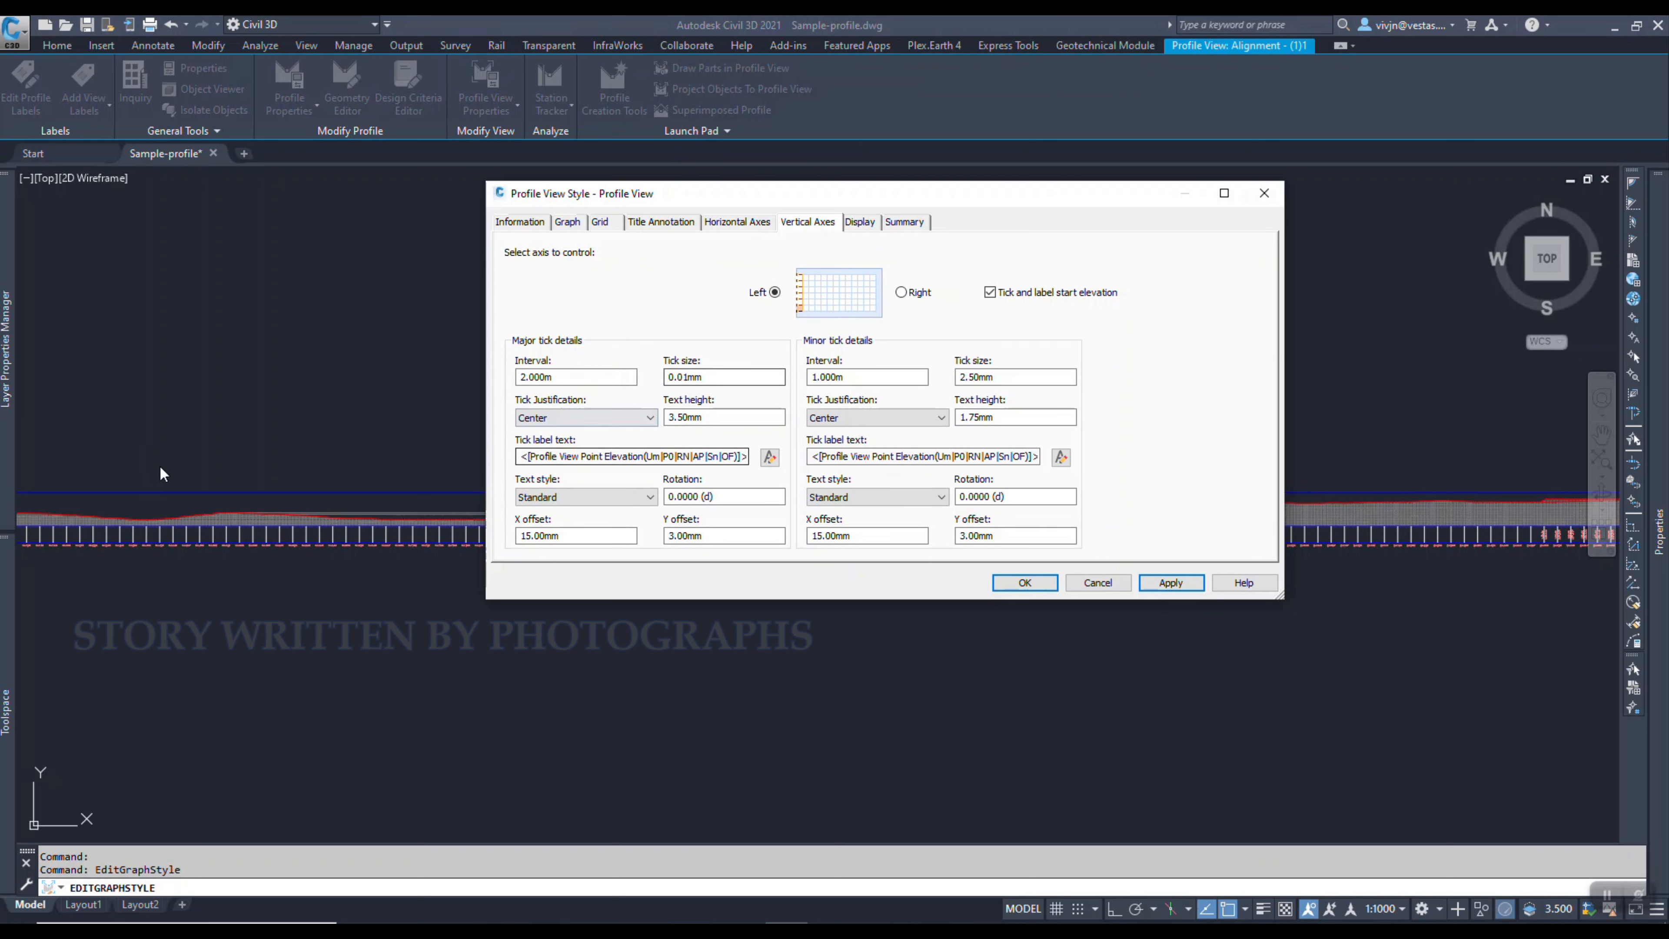
{"action": "left_click", "coordinate": [866, 225]}
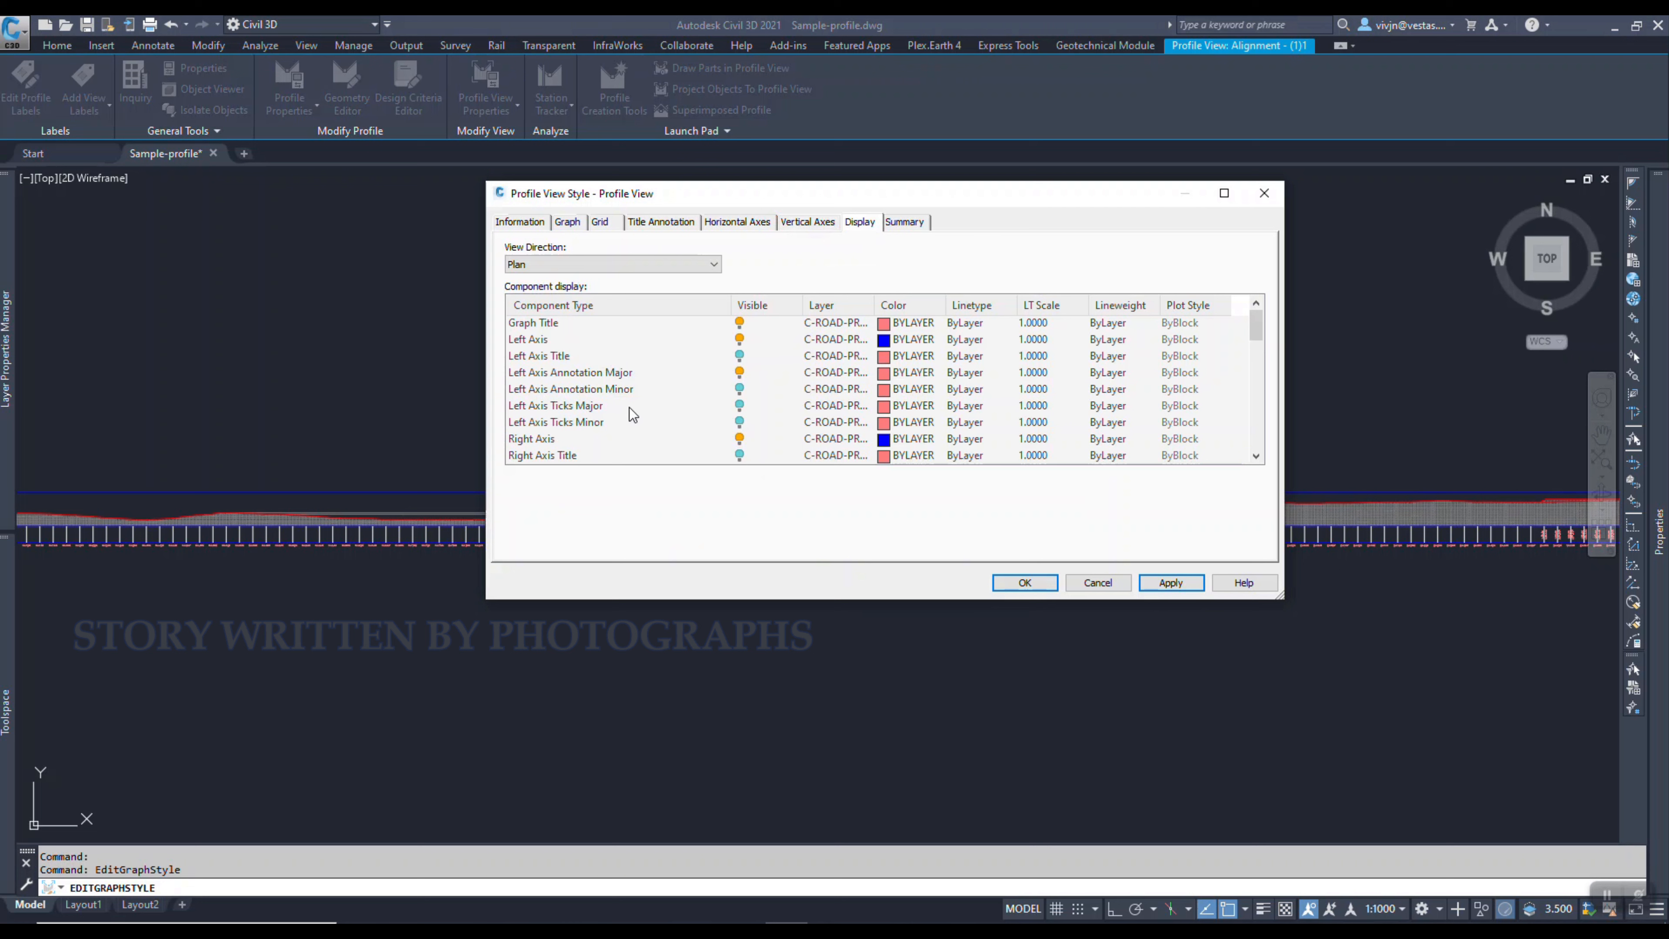
{"action": "left_click", "coordinate": [723, 339]}
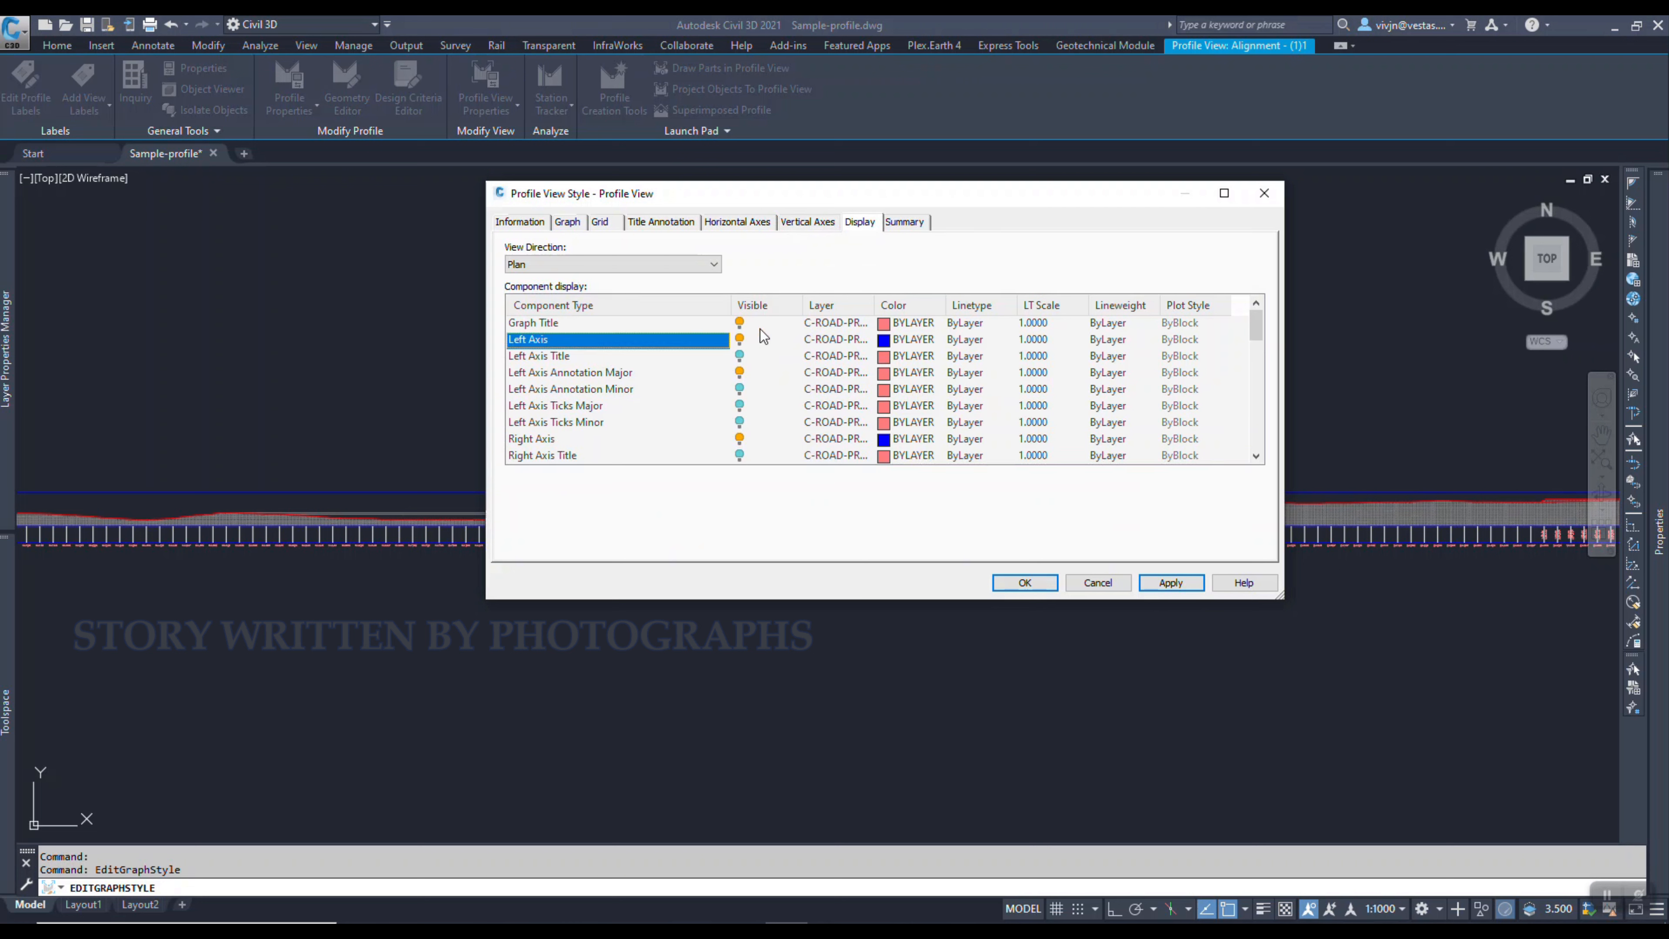
{"action": "left_click", "coordinate": [548, 361]}
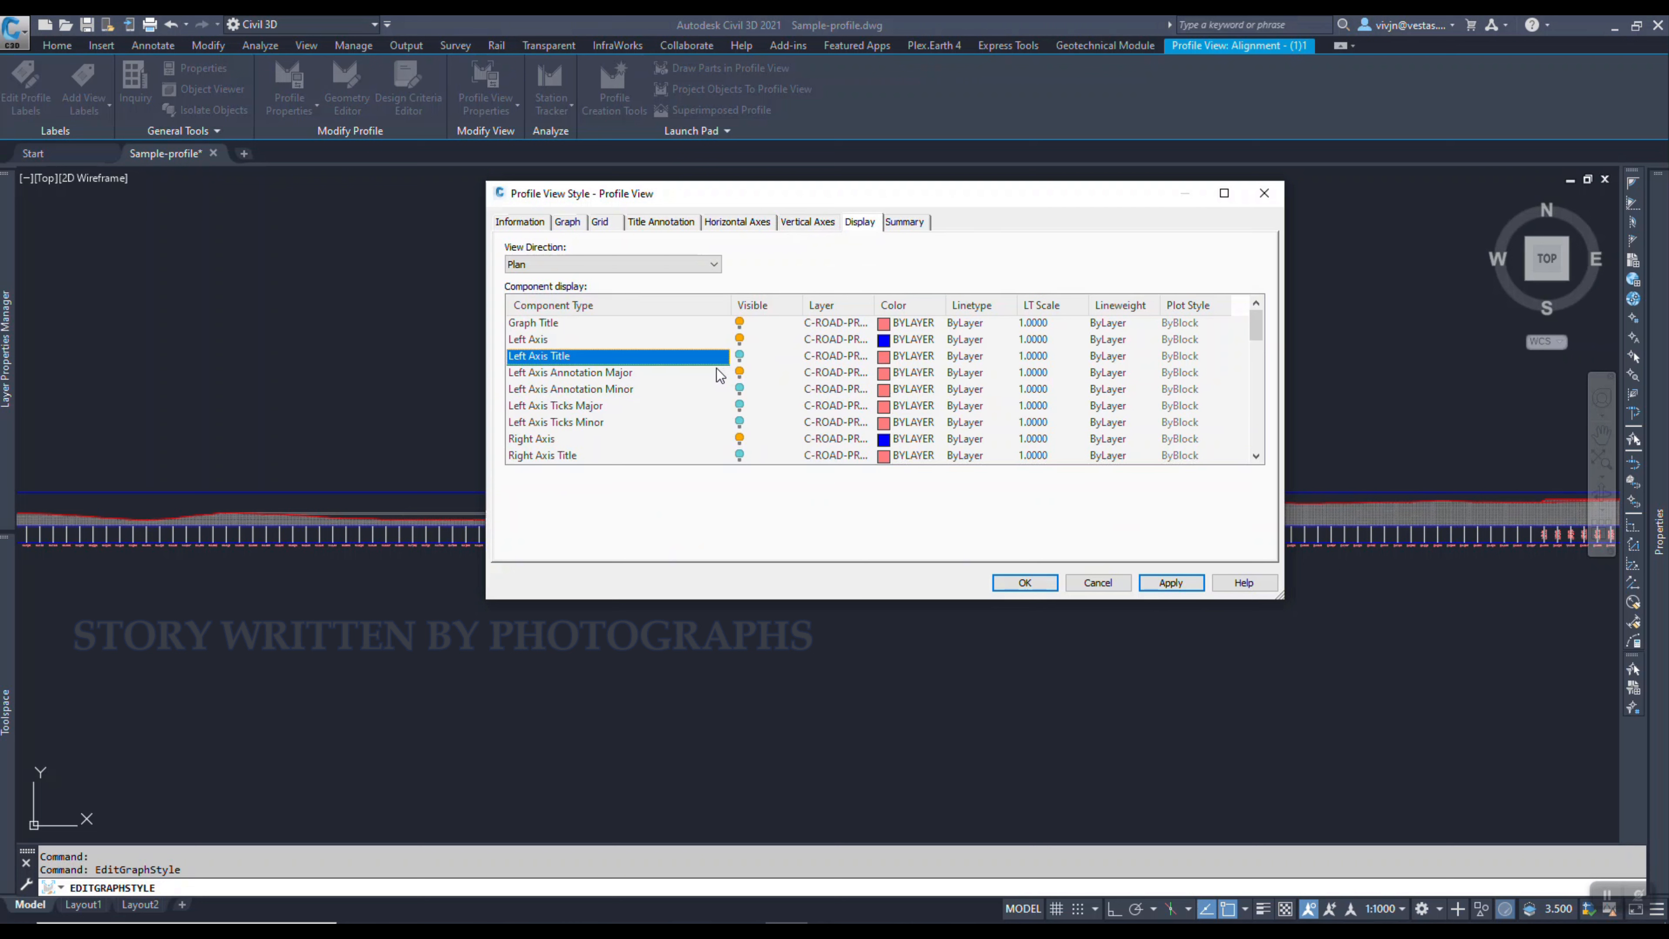
{"action": "left_click", "coordinate": [675, 373]}
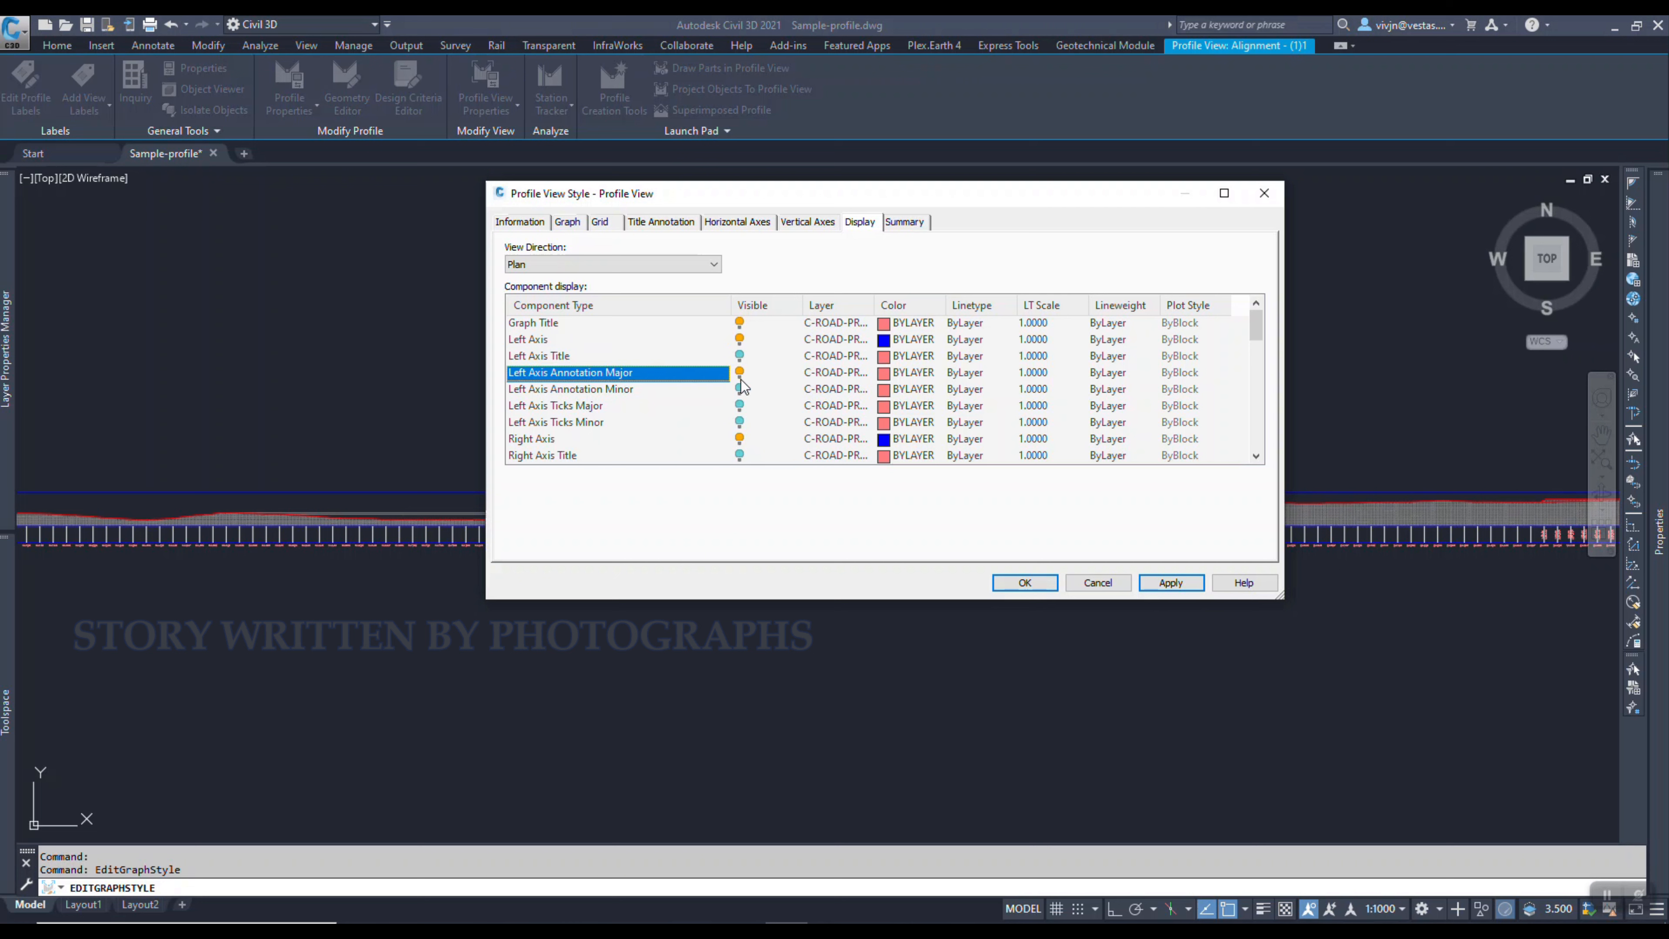
{"action": "left_click", "coordinate": [631, 394]}
{"action": "left_click", "coordinate": [677, 405]}
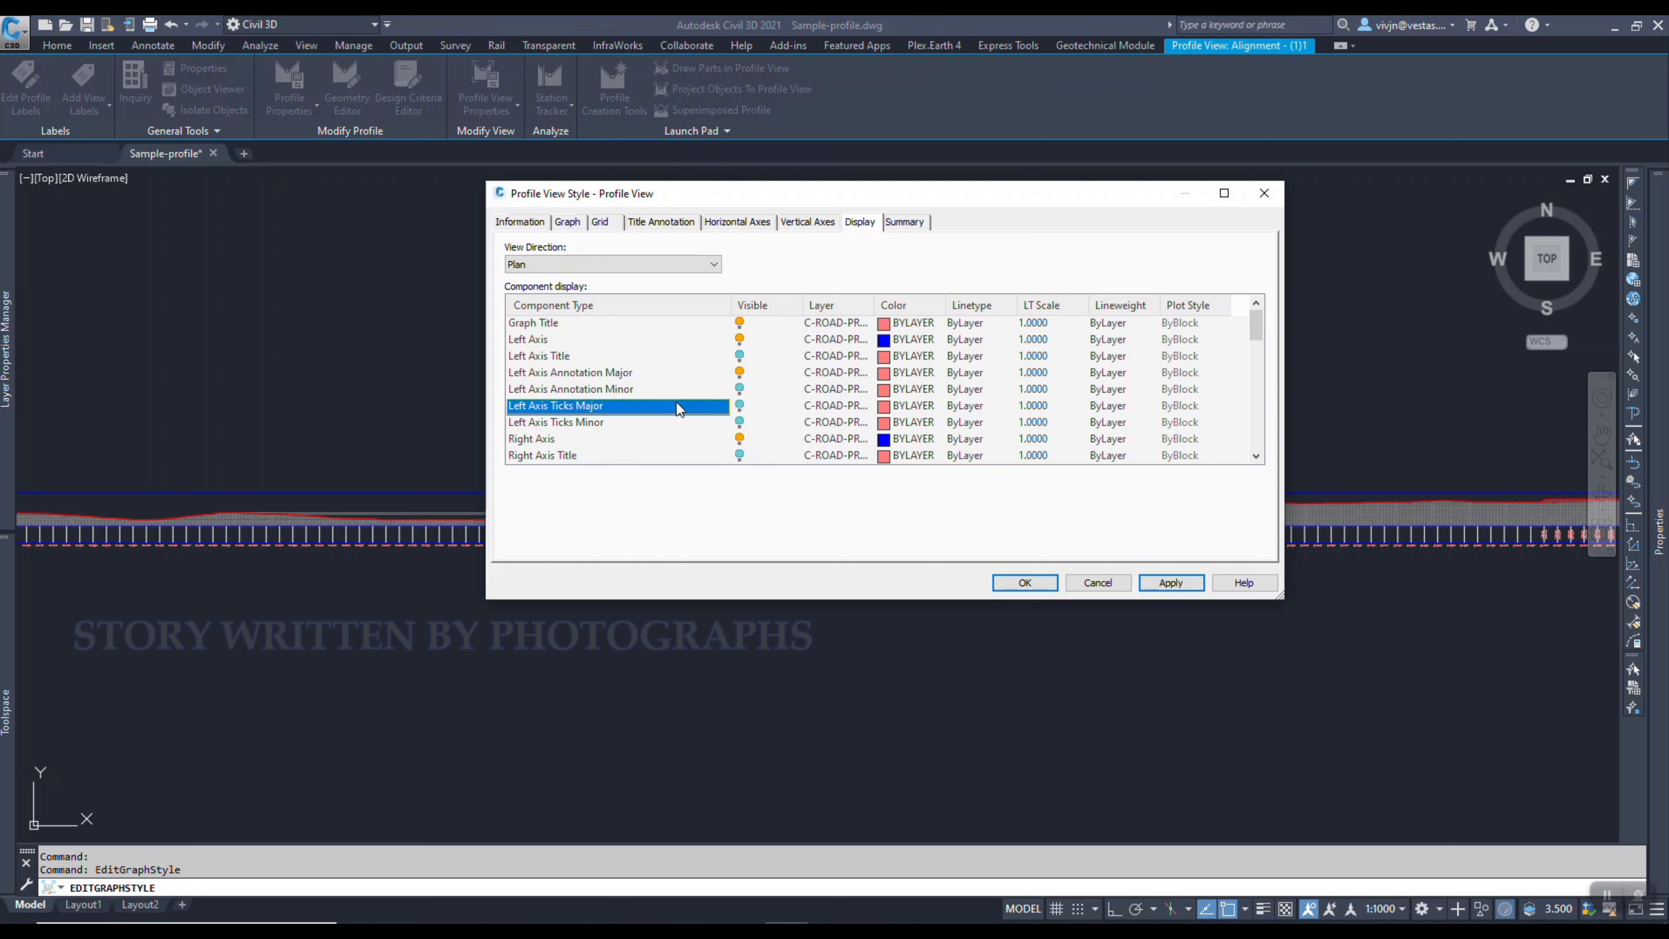
- Set the left vertical axis's major tick text height to 1.5 mm and check the right axis's tick details
{"action": "left_click", "coordinate": [801, 223]}
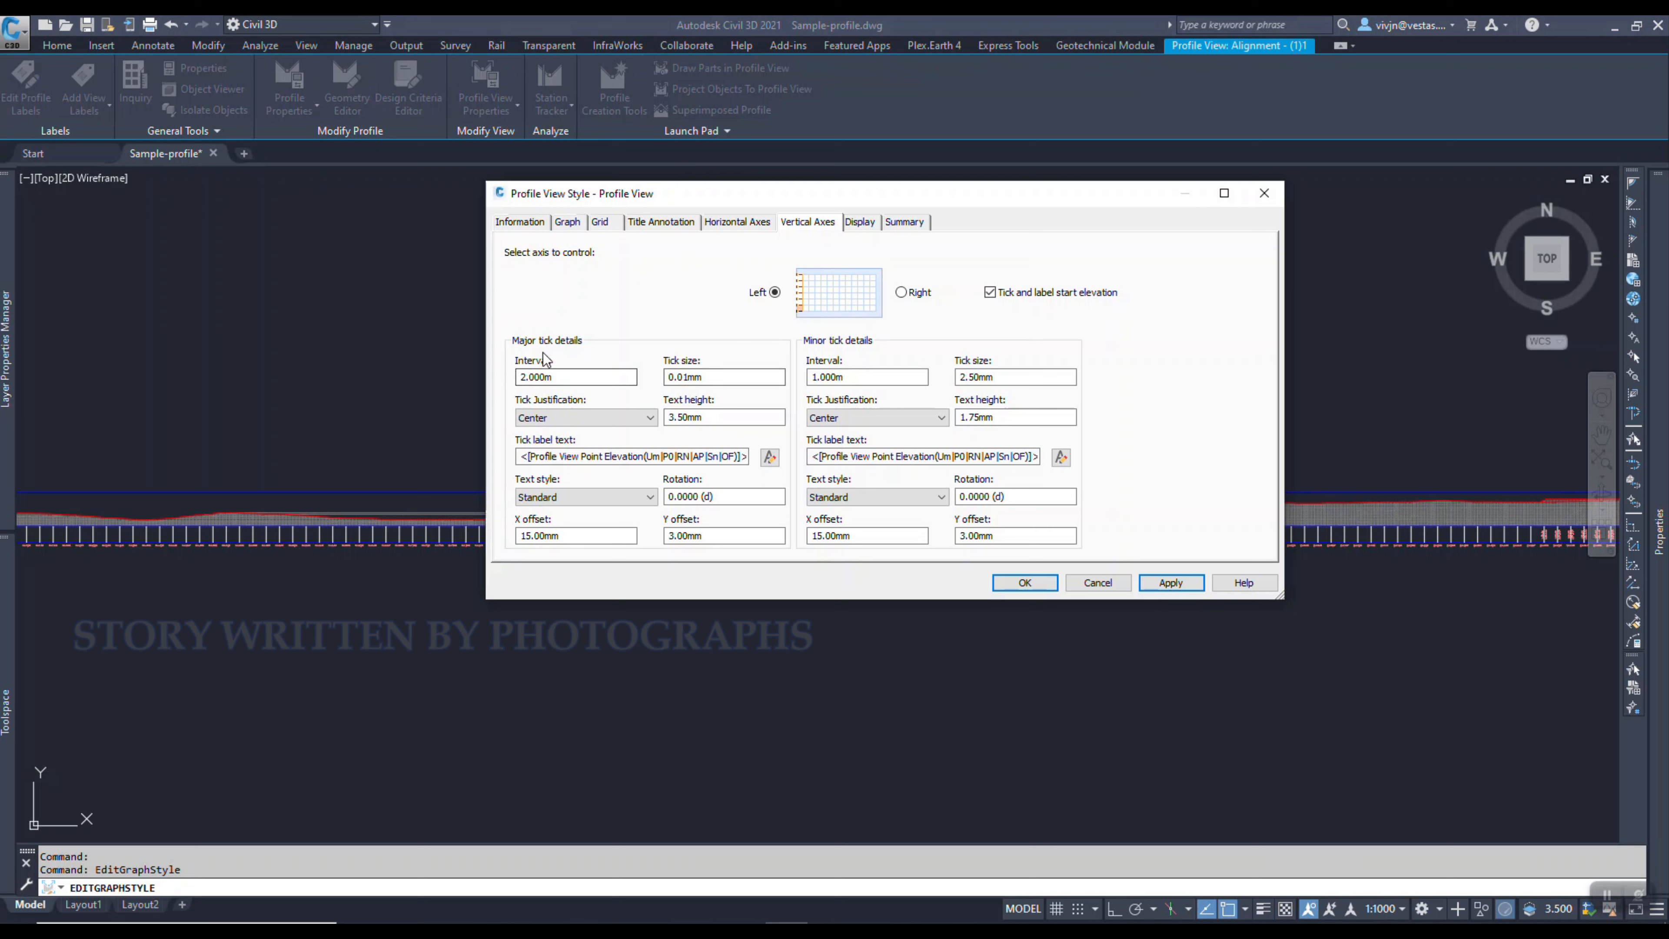
{"action": "left_click", "coordinate": [552, 377]}
{"action": "key", "text": "Tab"}
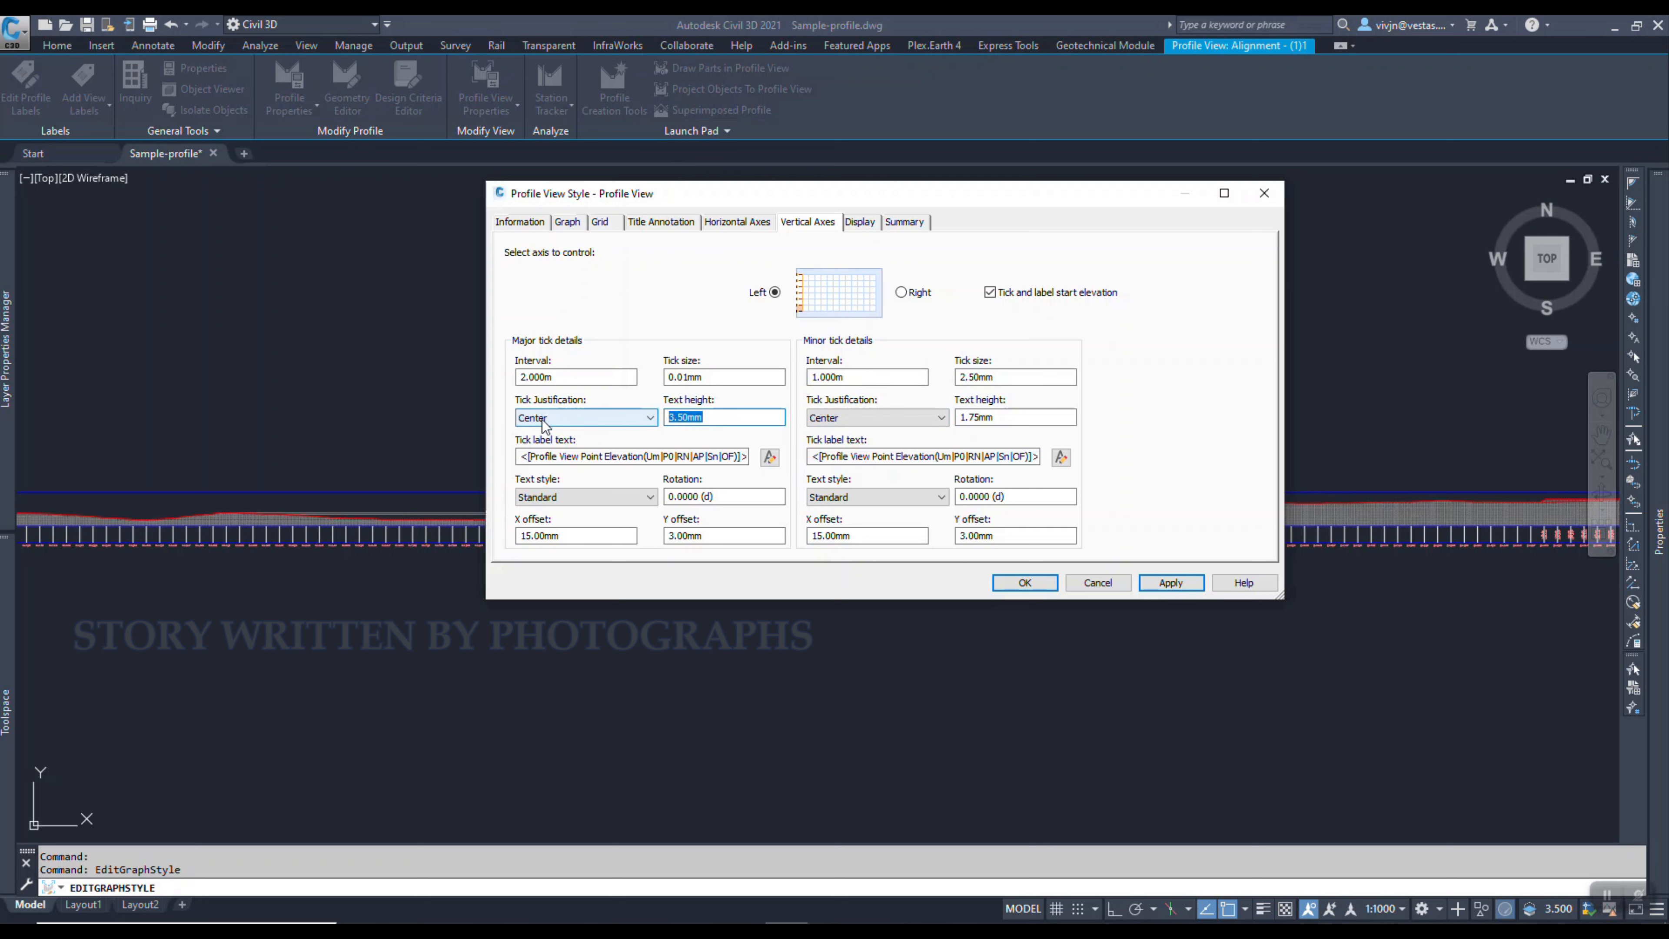
{"action": "type", "text": "1.5"}
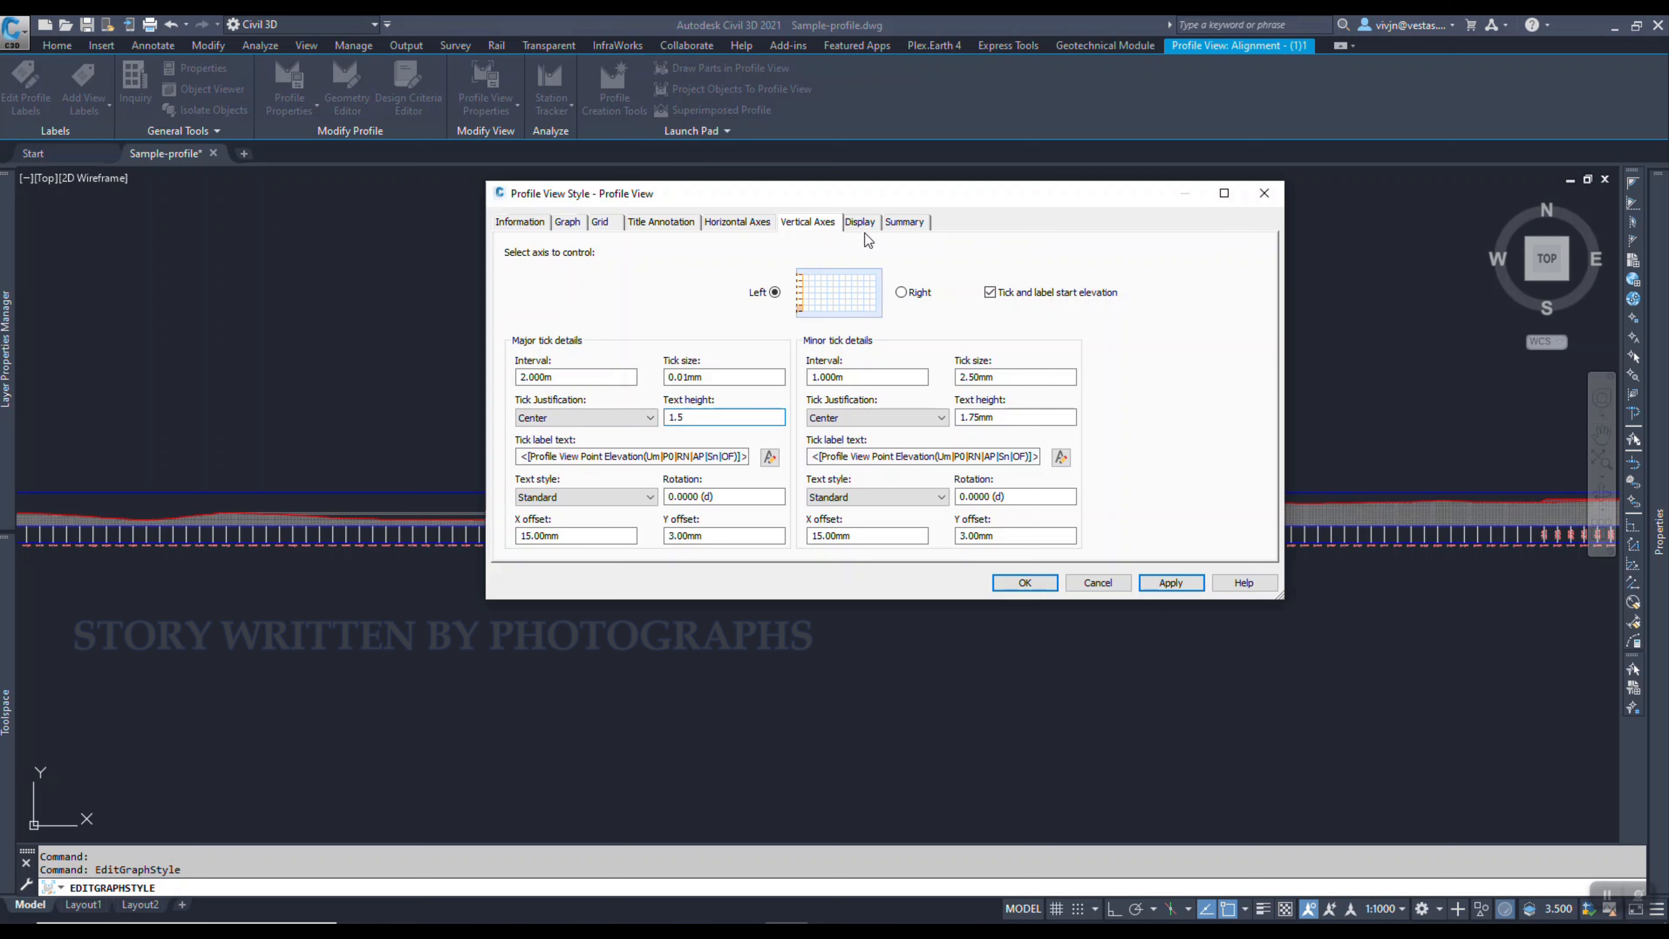
{"action": "left_click", "coordinate": [901, 291]}
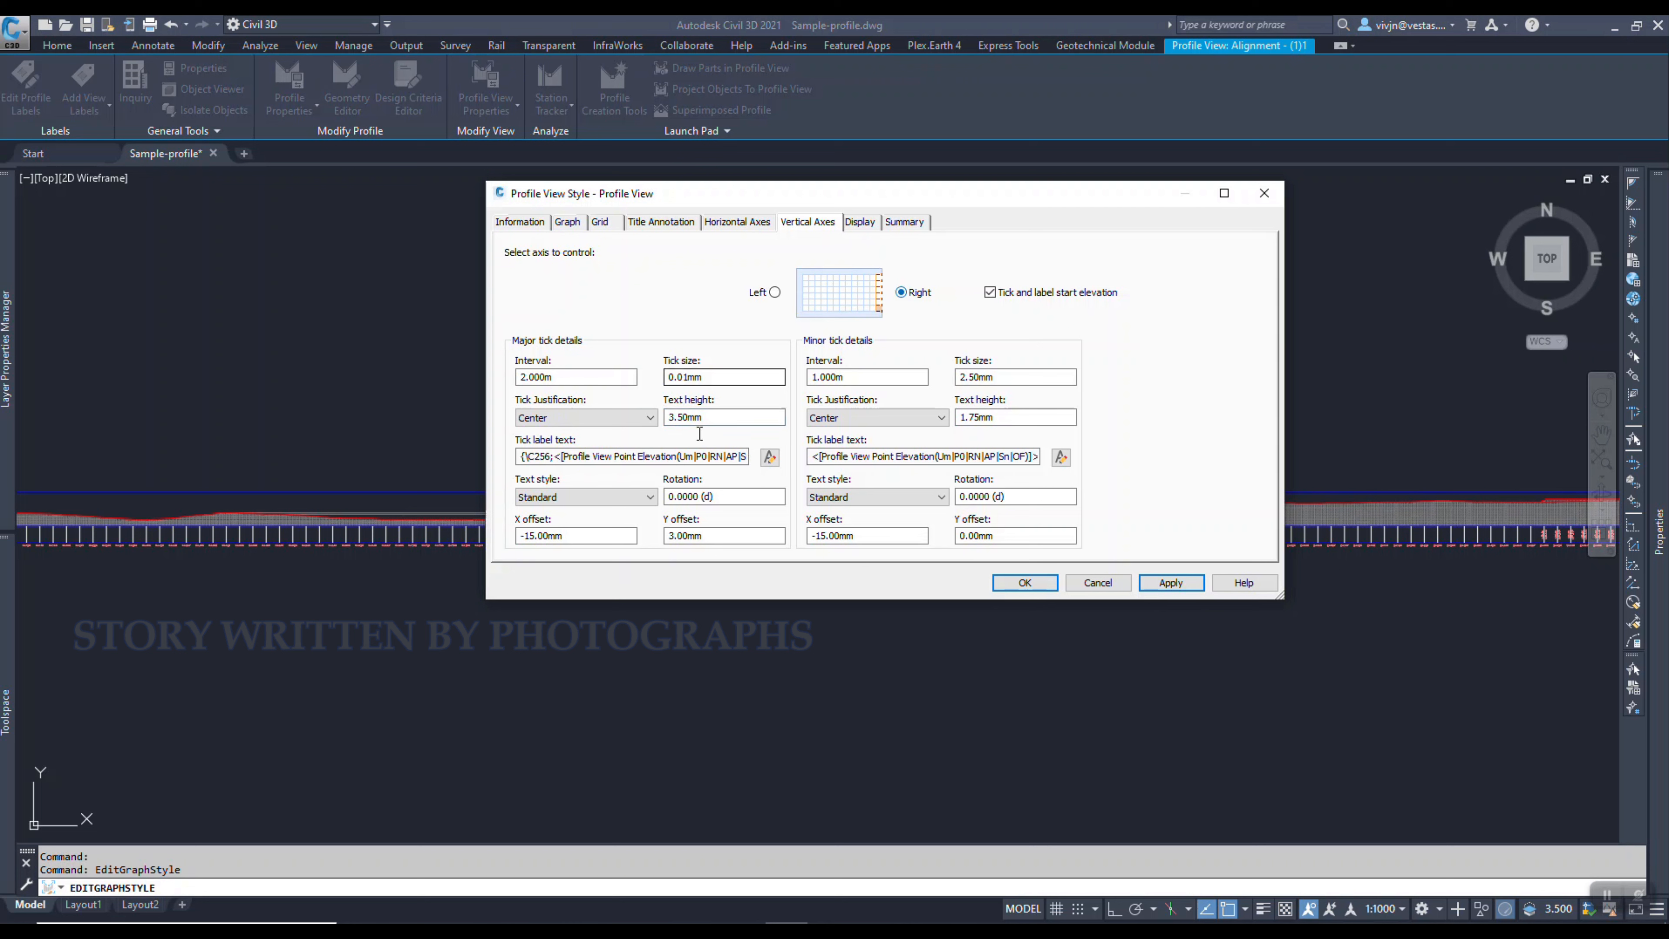
{"action": "left_click", "coordinate": [774, 293]}
- Hide the Right Axis and Right Axis Annotation Major components in plan view, and apply the style
{"action": "left_click", "coordinate": [859, 222]}
{"action": "scroll", "coordinate": [670, 380], "scroll_direction": "down", "scroll_amount": 2}
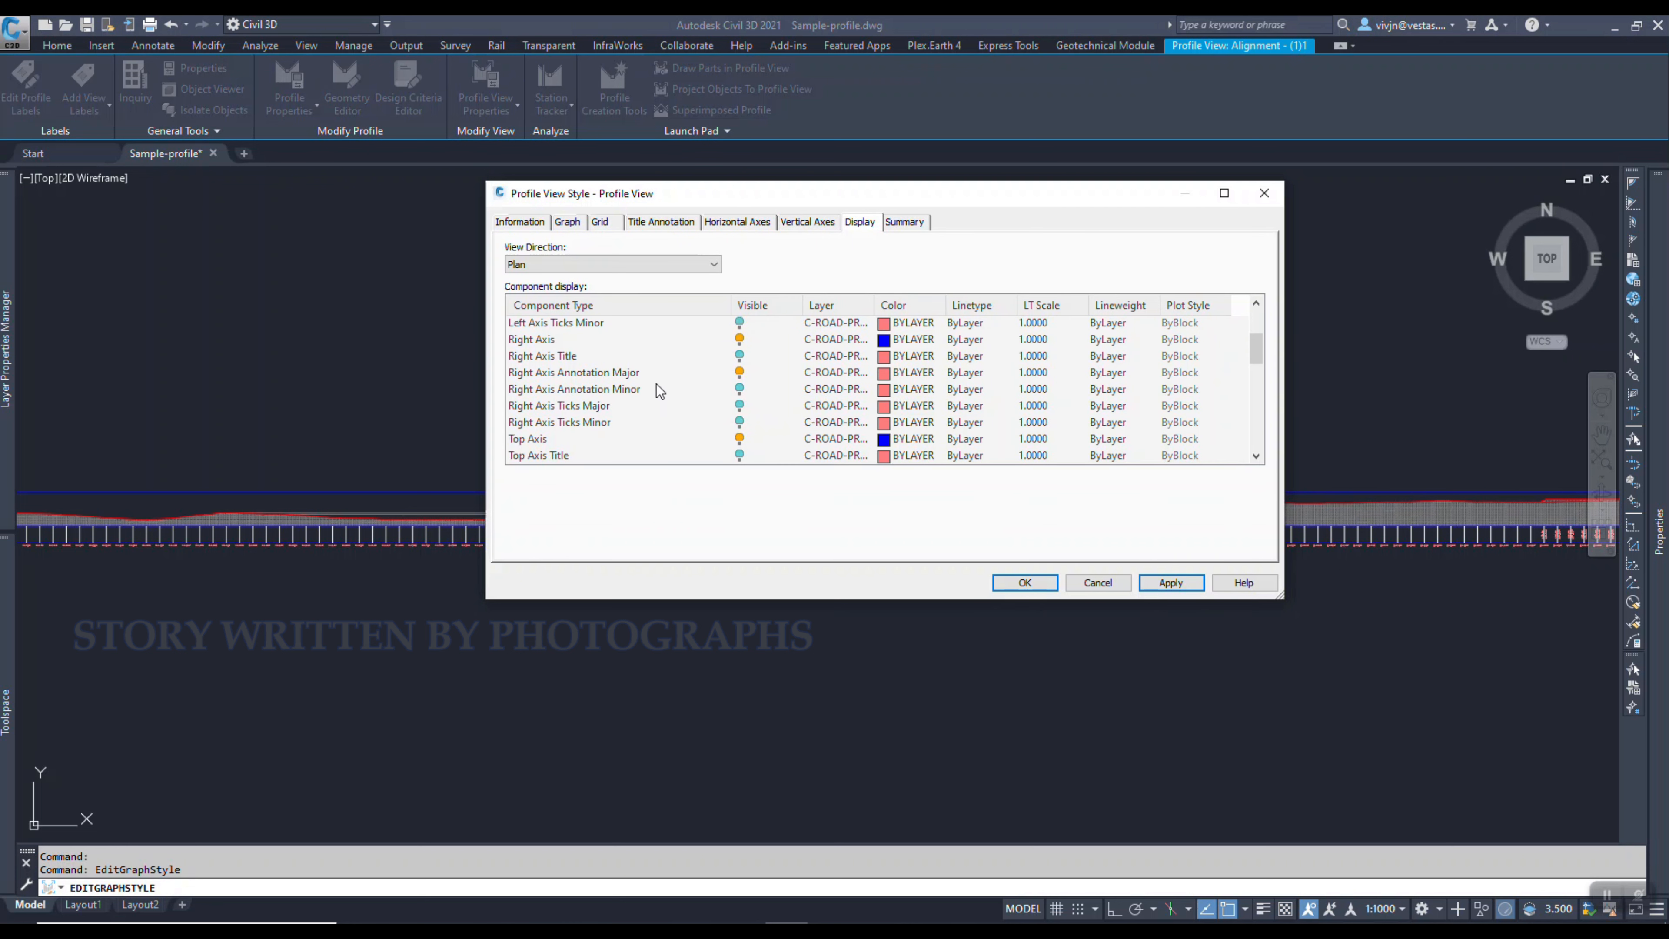
{"action": "left_click", "coordinate": [594, 380]}
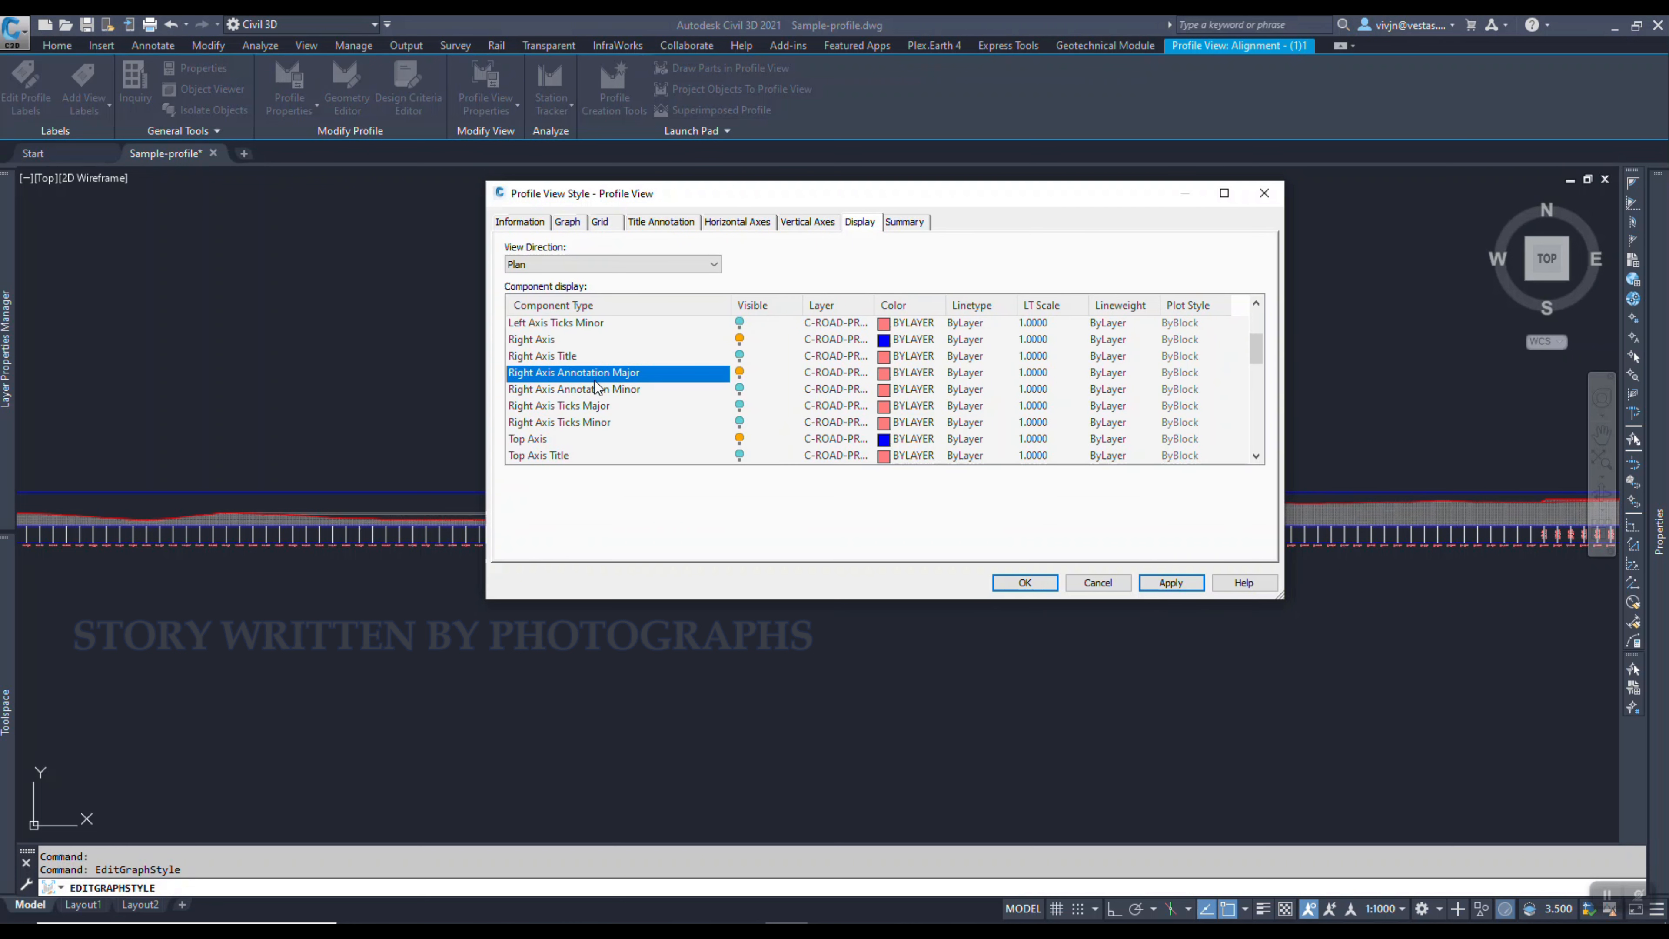
{"action": "left_click", "coordinate": [739, 374]}
{"action": "left_click", "coordinate": [618, 340]}
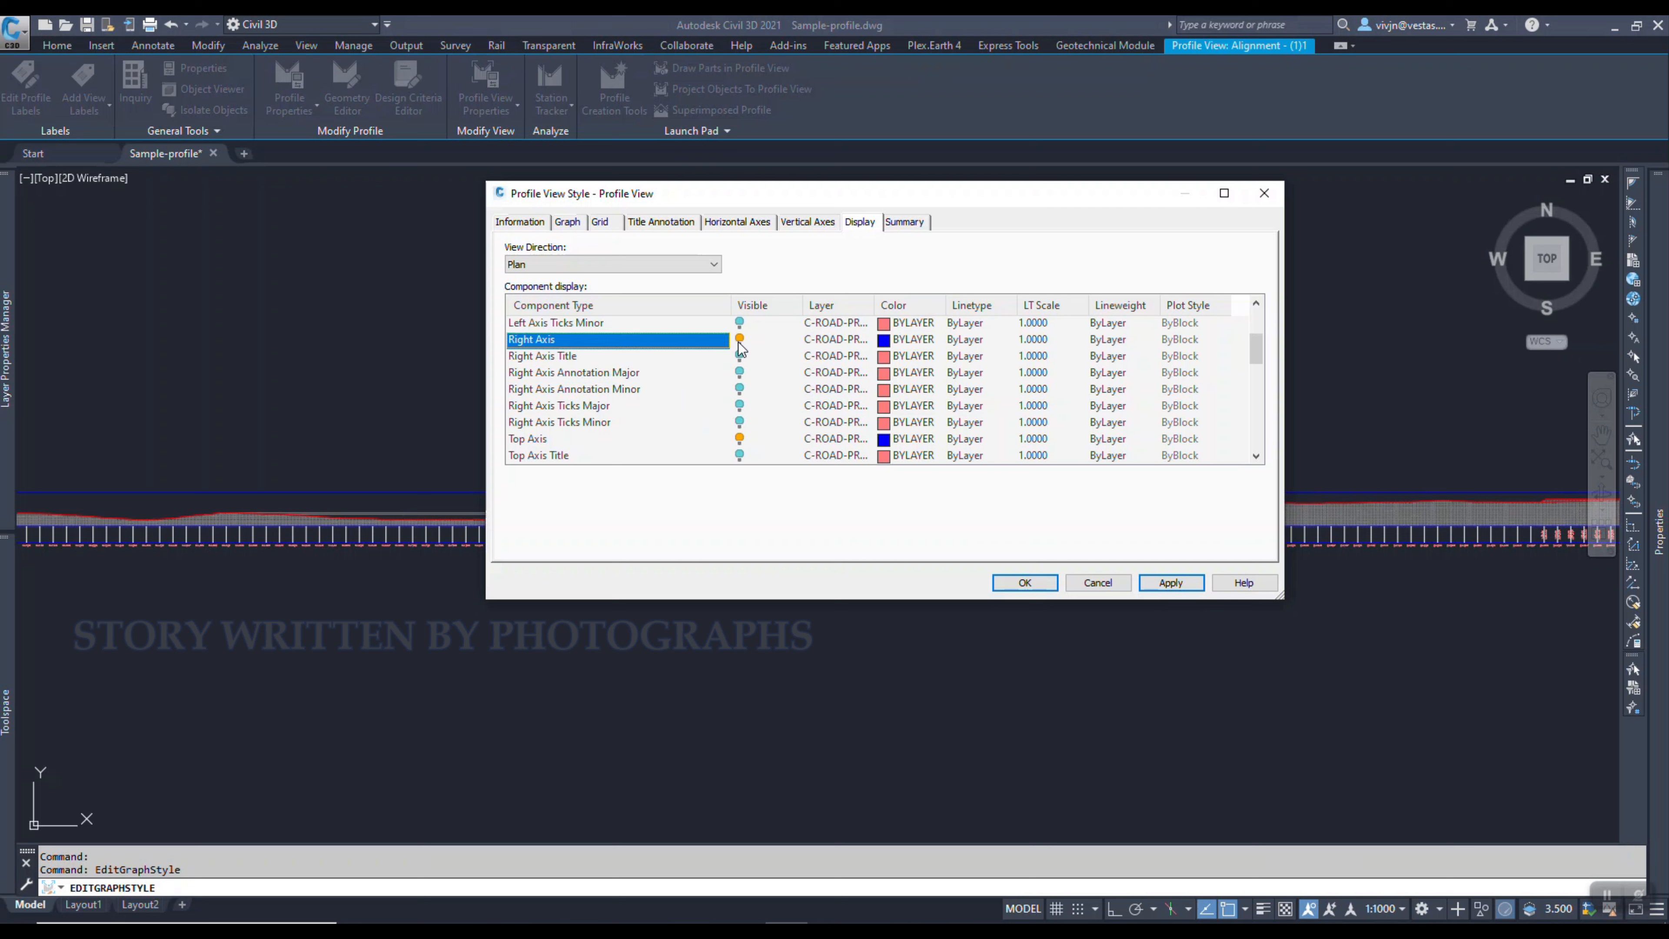
{"action": "left_click", "coordinate": [739, 340]}
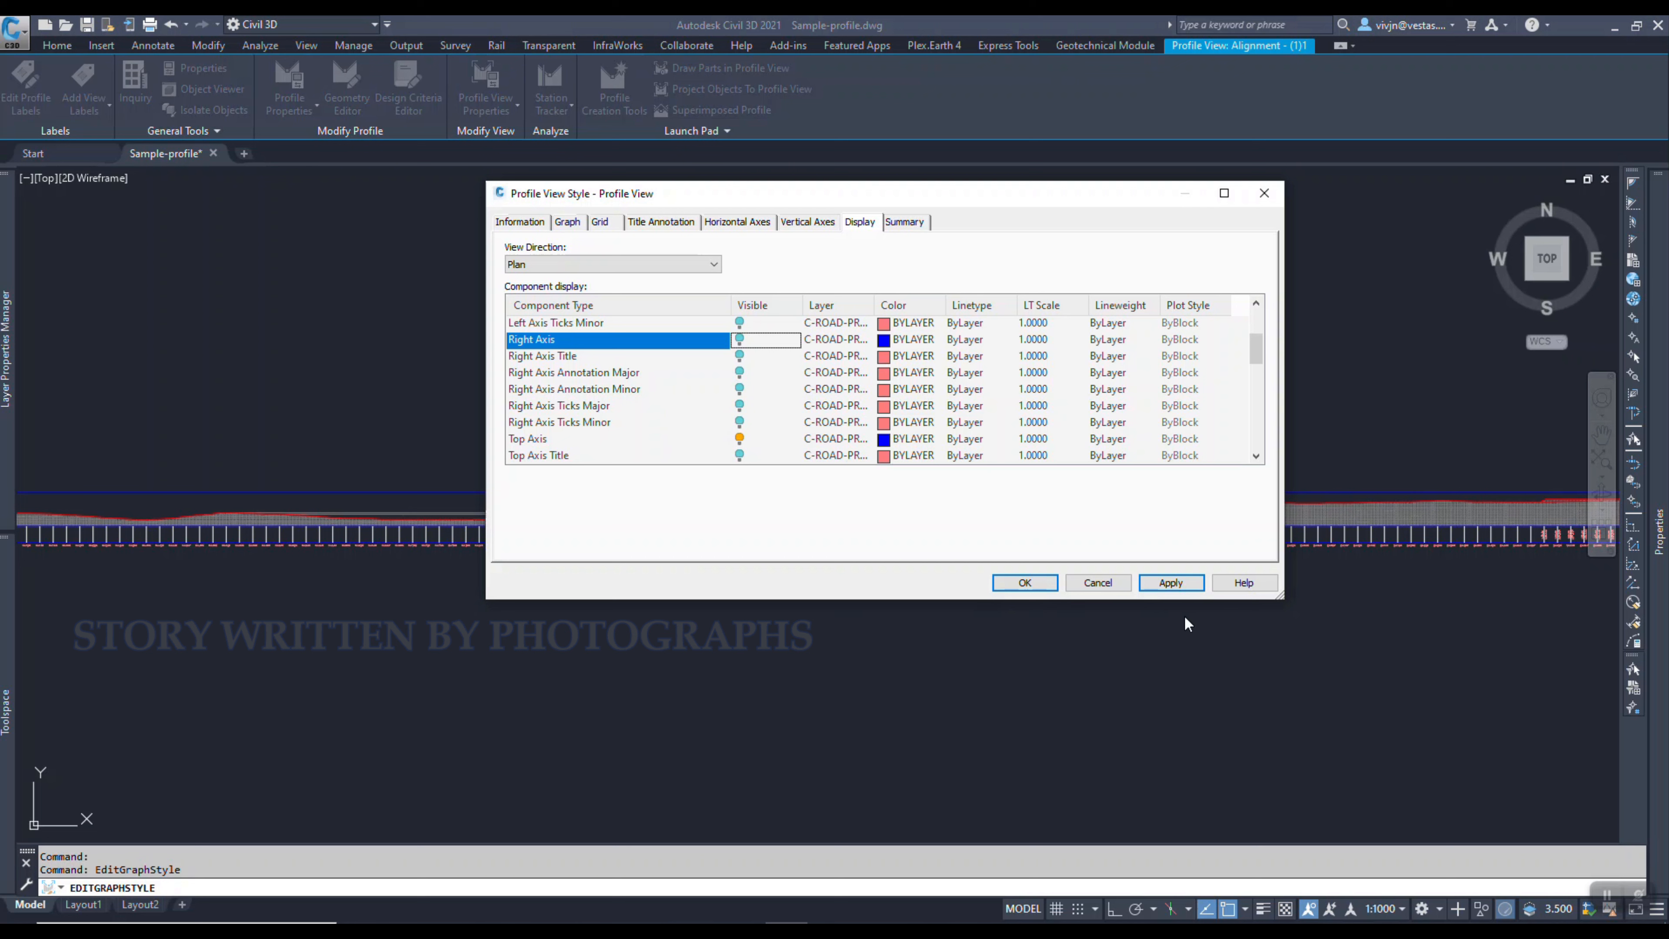
{"action": "left_click", "coordinate": [1171, 583]}
{"action": "left_click", "coordinate": [1028, 585]}
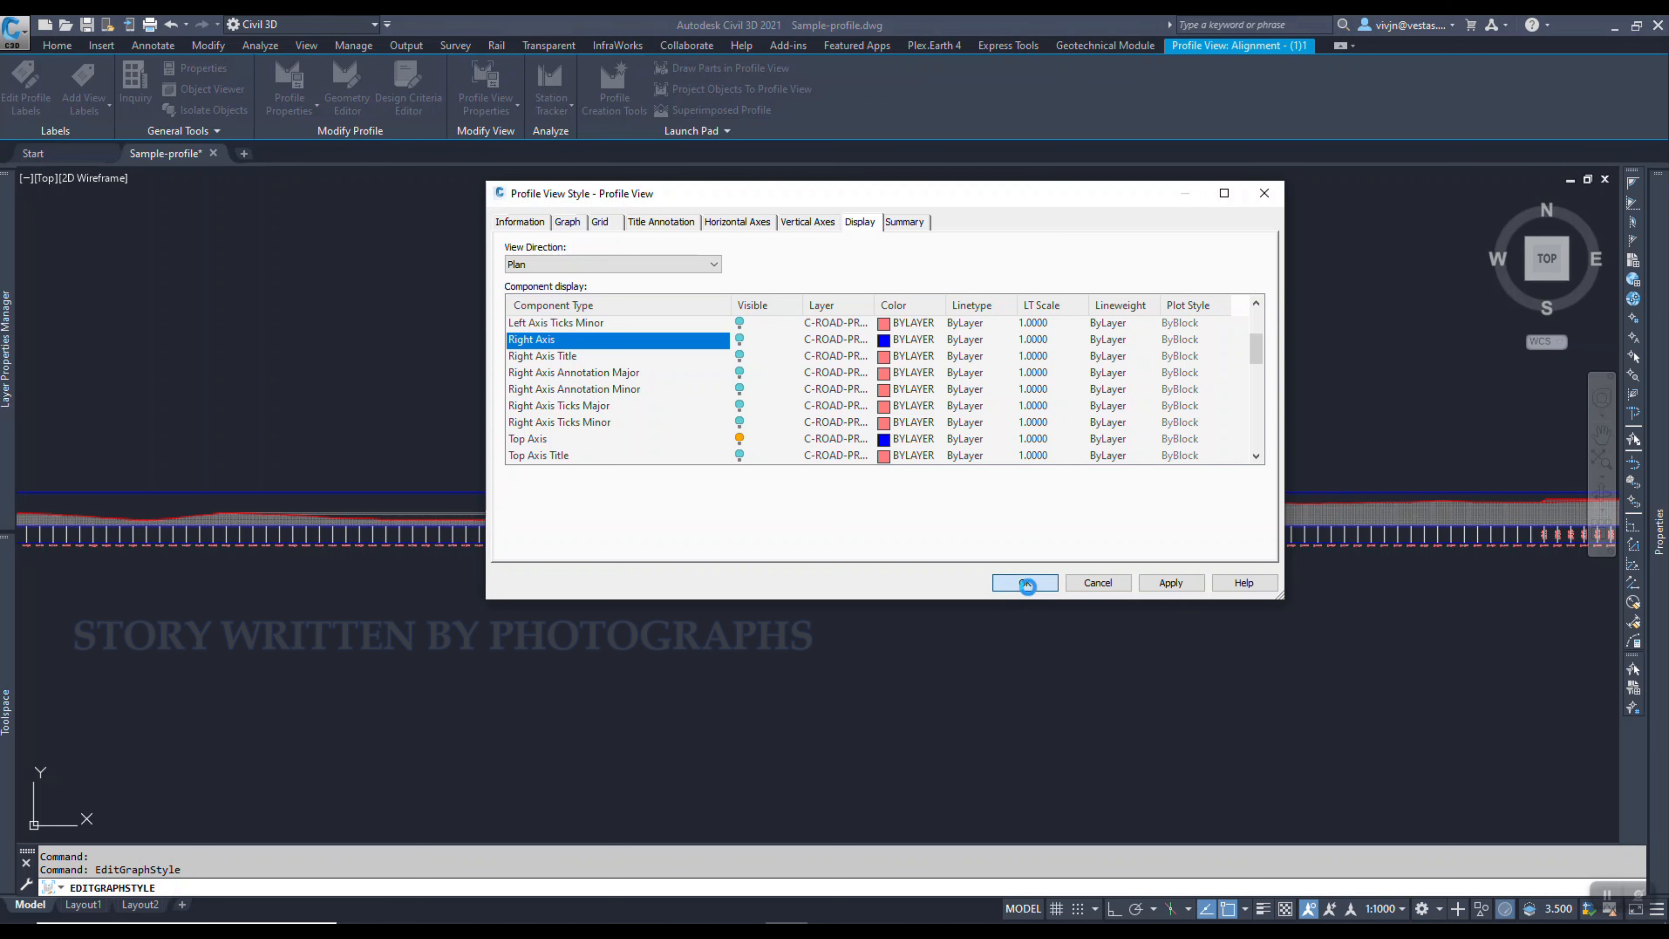
- Examine both ends of the profile view and the elevation labels along its left axis
{"action": "left_click", "coordinate": [802, 581]}
{"action": "scroll", "coordinate": [802, 585], "scroll_direction": "down", "scroll_amount": 2}
{"action": "scroll", "coordinate": [1227, 565], "scroll_direction": "up", "scroll_amount": 4}
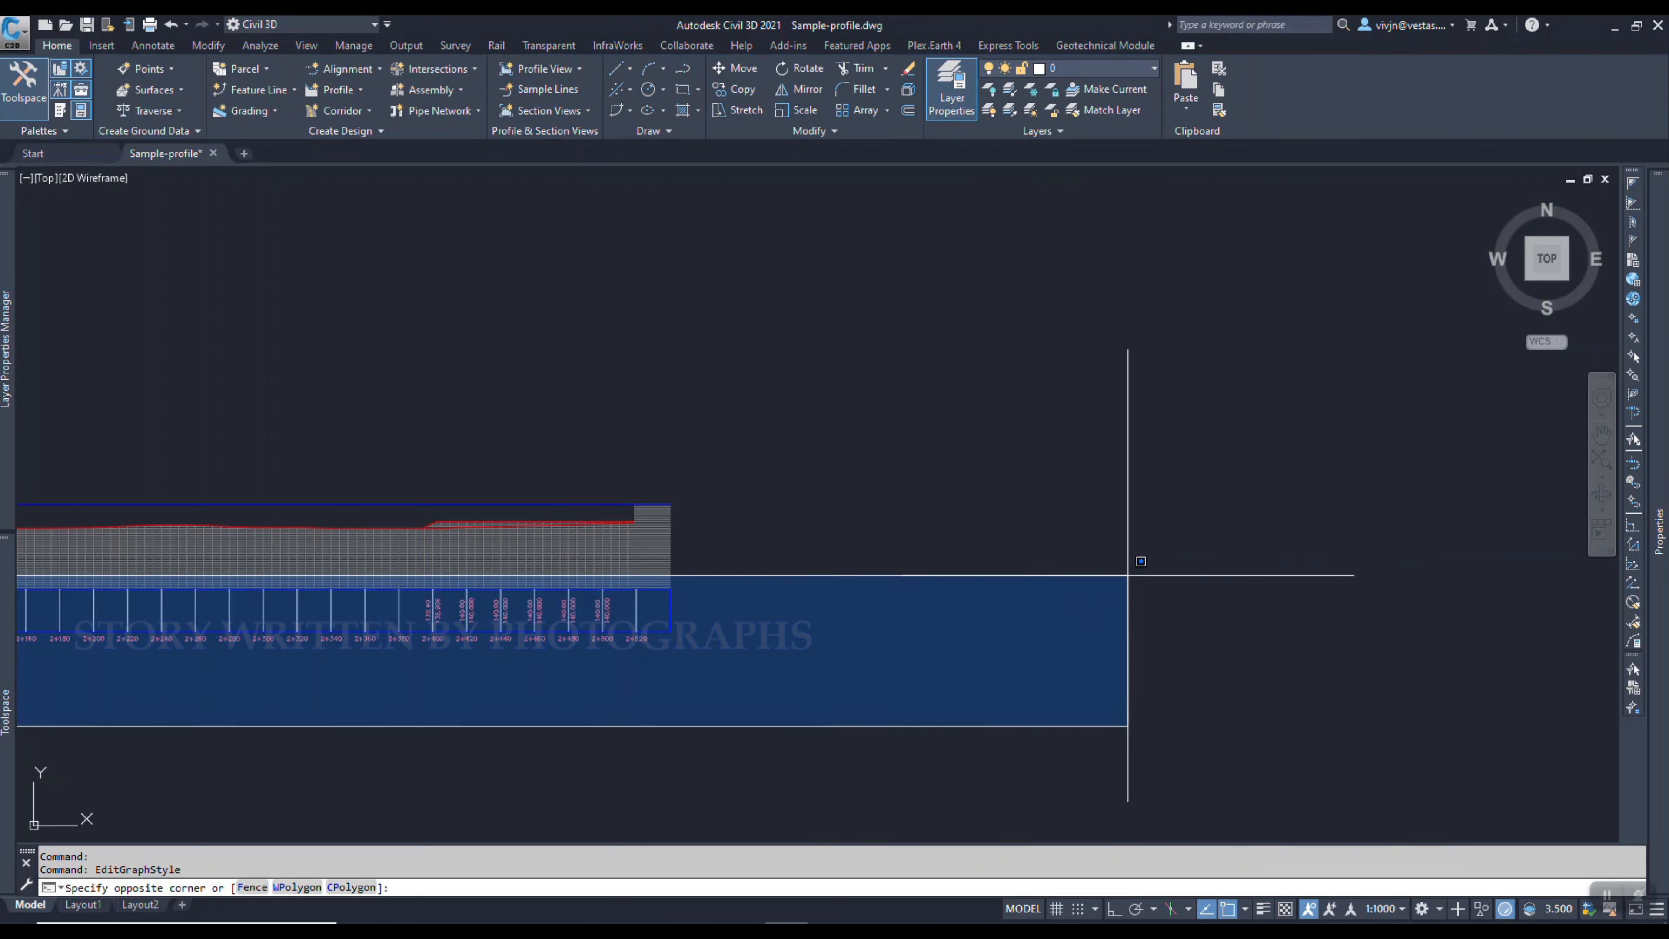
{"action": "scroll", "coordinate": [736, 566], "scroll_direction": "down", "scroll_amount": 8}
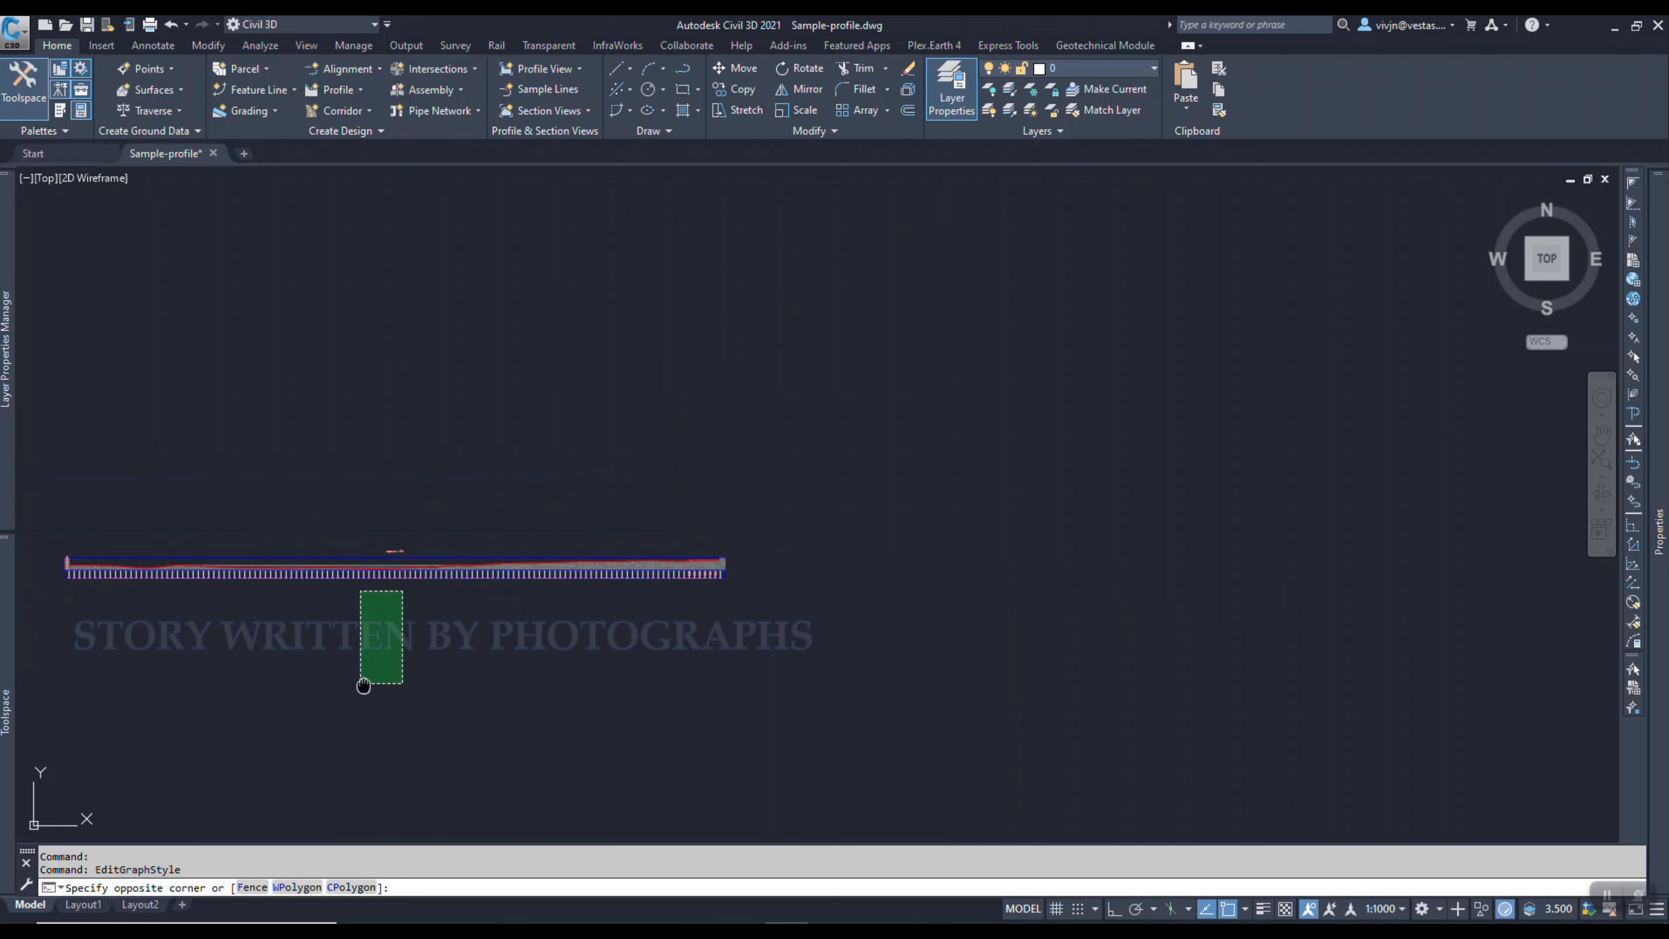
{"action": "middle_click_drag", "start_coordinate": [363, 686], "coordinate": [886, 648]}
{"action": "left_click", "coordinate": [853, 630]}
{"action": "scroll", "coordinate": [606, 532], "scroll_direction": "up", "scroll_amount": 12}
{"action": "scroll", "coordinate": [533, 461], "scroll_direction": "up", "scroll_amount": 2}
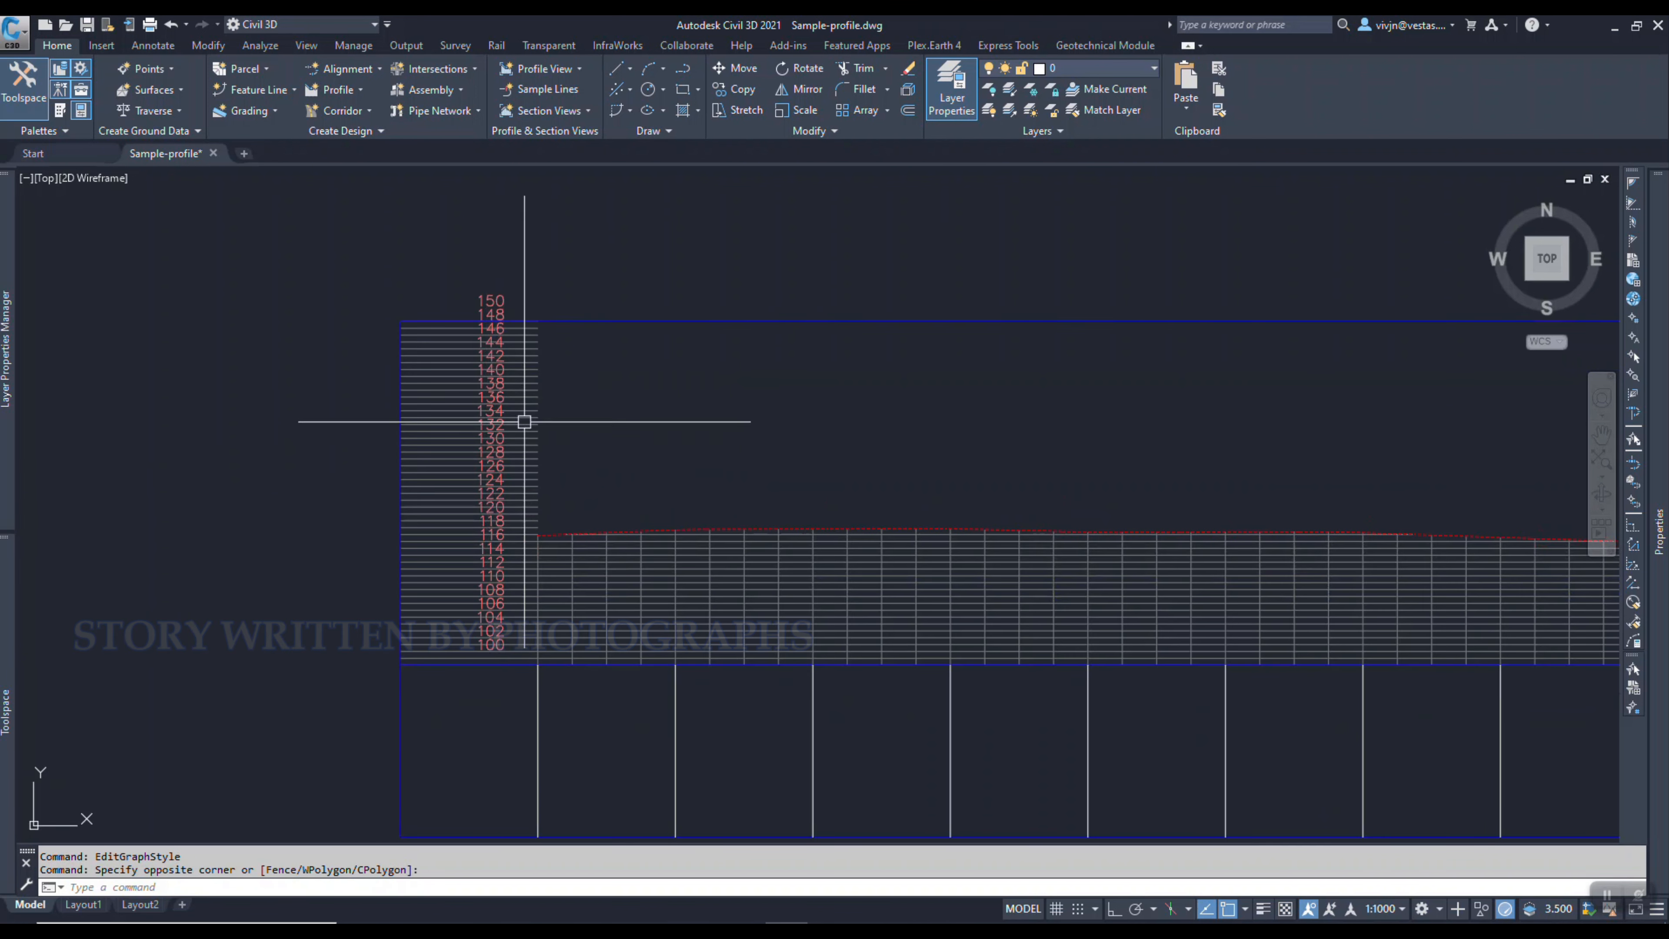
{"action": "scroll", "coordinate": [487, 304], "scroll_direction": "up", "scroll_amount": 3}
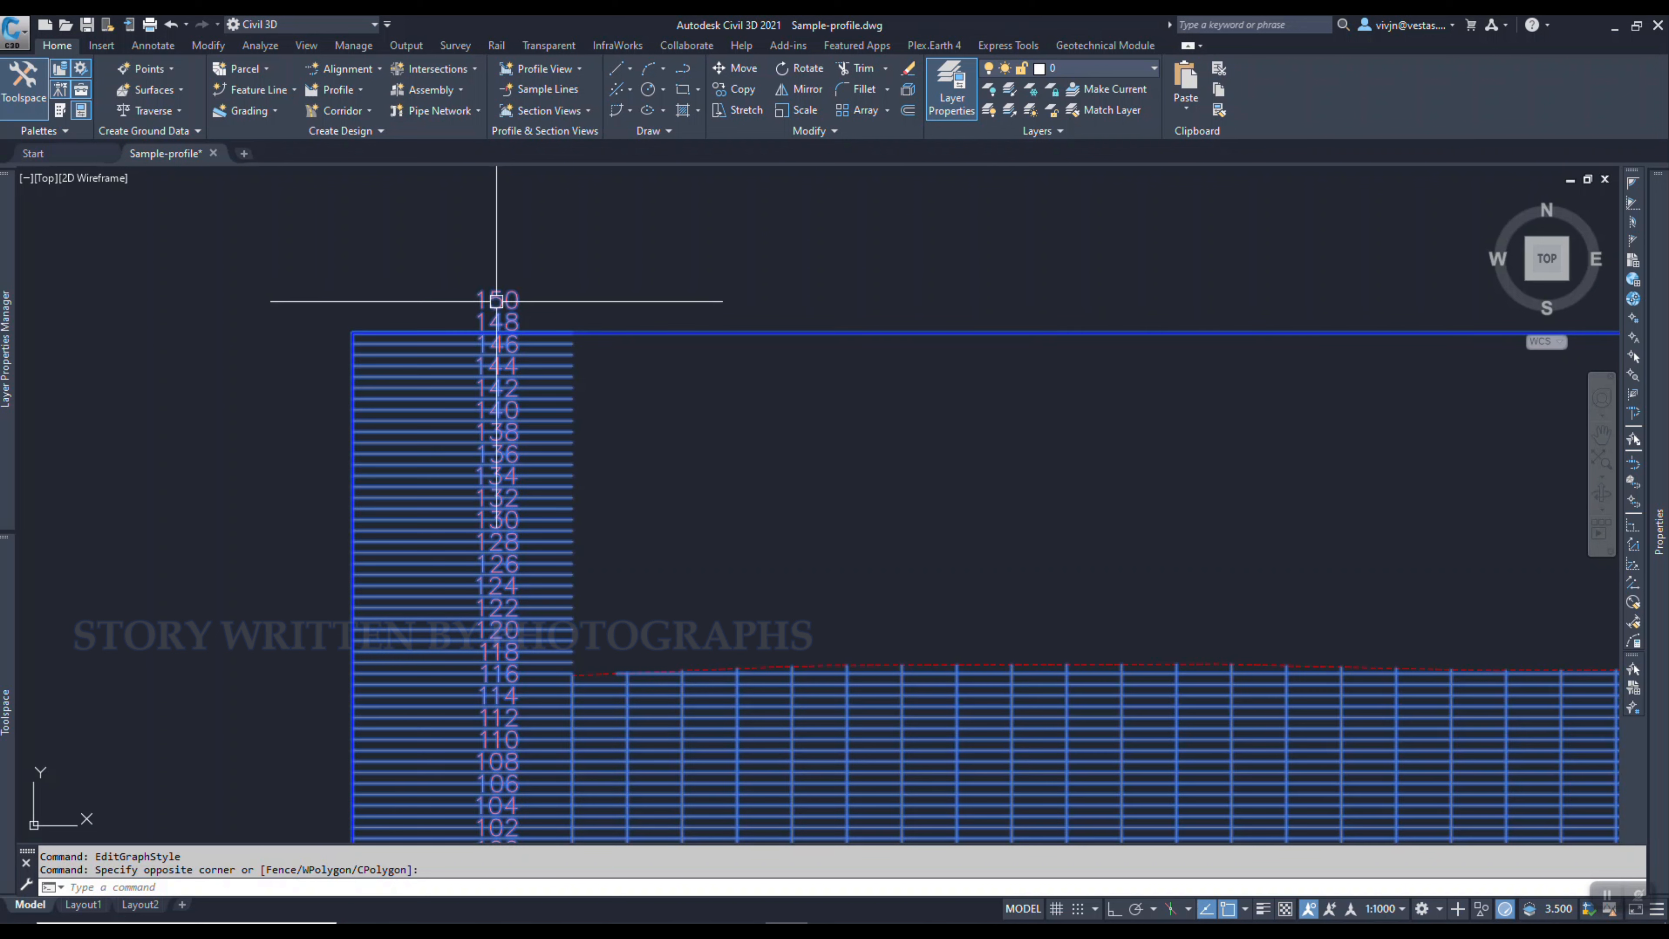
- Reopen the profile view's style and set the left axis's major tick label offsets to X -5 mm and Y 0 mm
{"action": "left_click", "coordinate": [496, 302]}
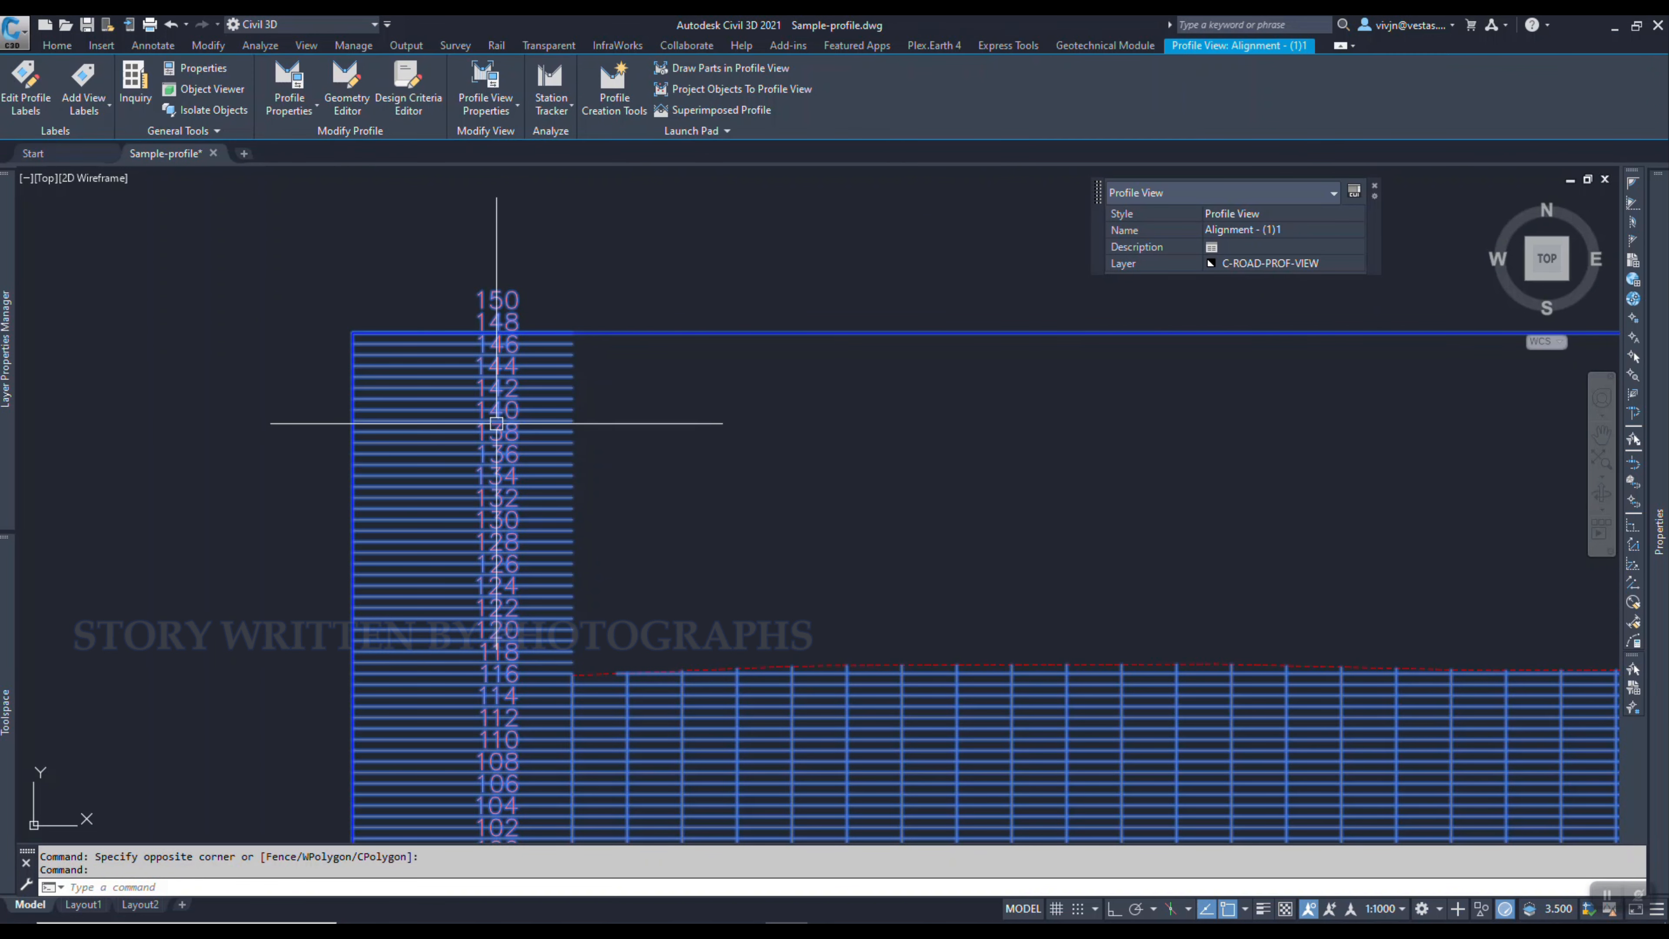
{"action": "scroll", "coordinate": [486, 461], "scroll_direction": "down", "scroll_amount": 5}
{"action": "scroll", "coordinate": [478, 596], "scroll_direction": "up", "scroll_amount": 2}
{"action": "scroll", "coordinate": [503, 599], "scroll_direction": "up", "scroll_amount": 3}
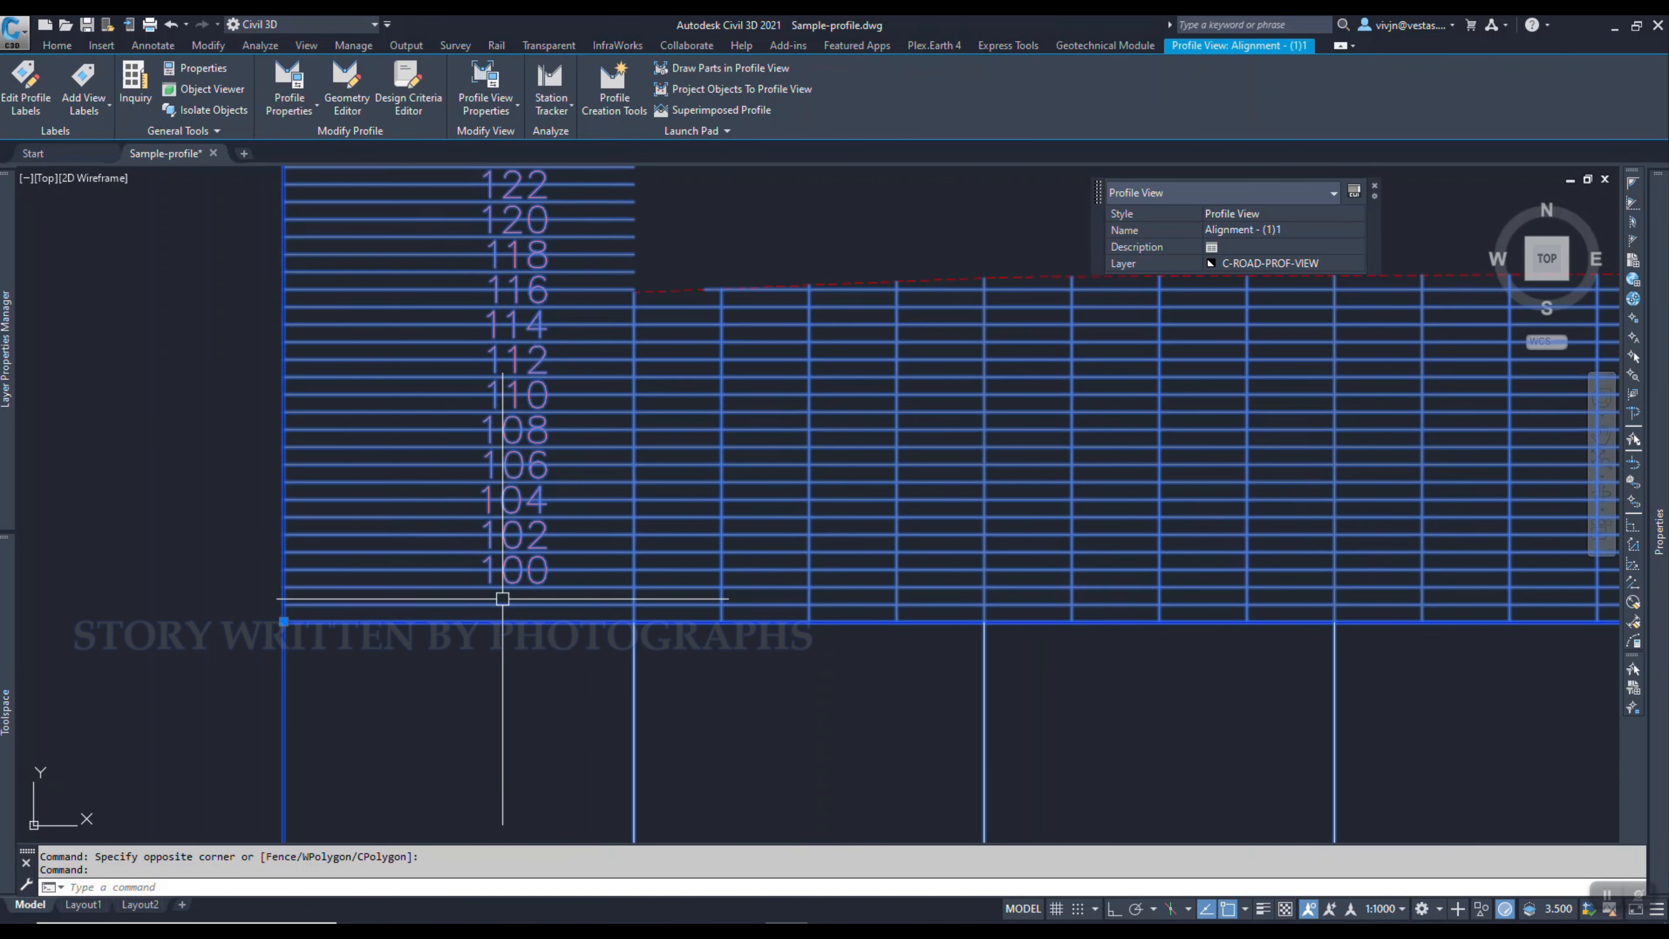
{"action": "right_click", "coordinate": [530, 516]}
{"action": "left_click", "coordinate": [631, 701]}
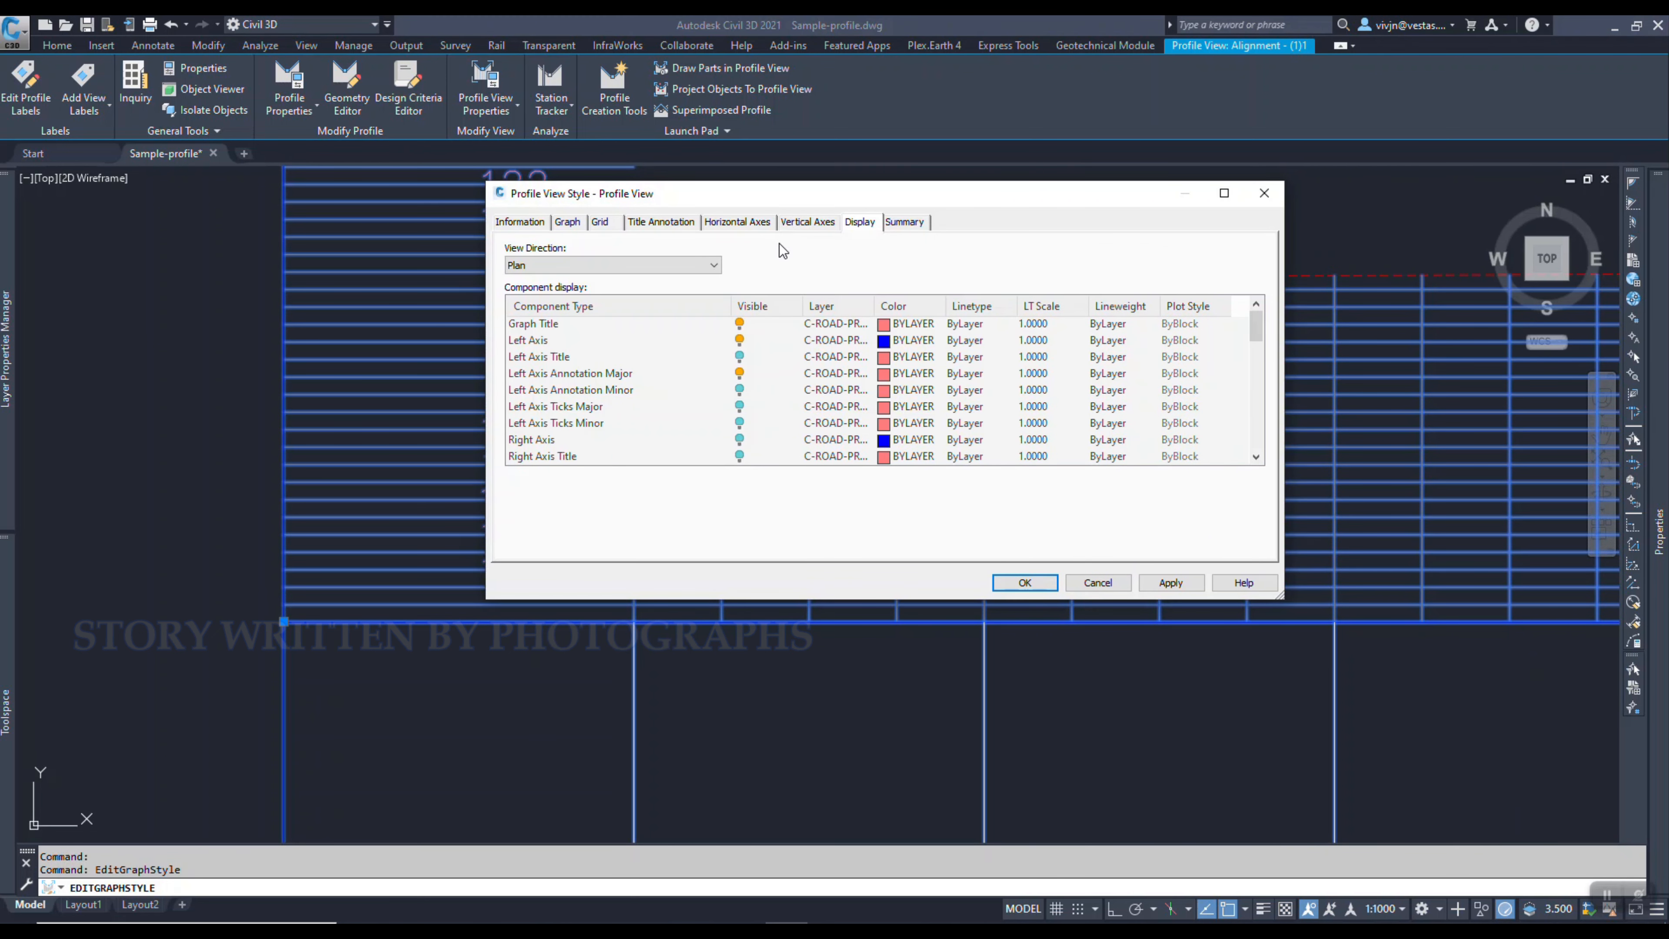
{"action": "left_click", "coordinate": [802, 223]}
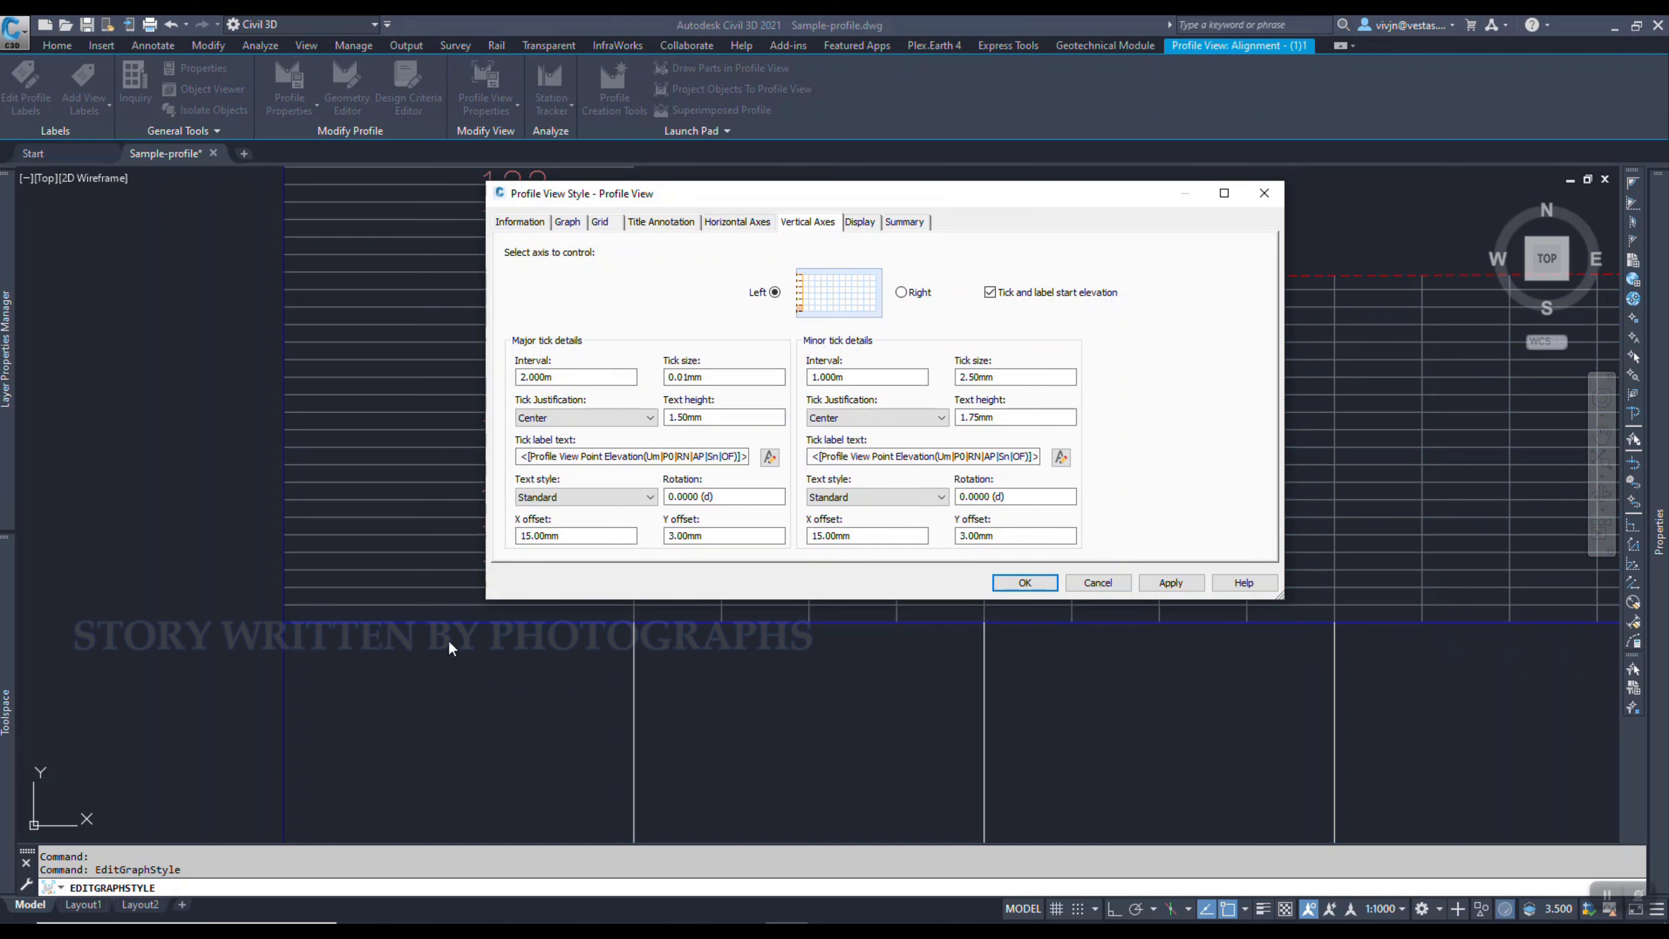
{"action": "left_click_drag", "start_coordinate": [595, 536], "coordinate": [362, 544]}
{"action": "type", "text": "-"}
{"action": "type", "text": "5"}
{"action": "key", "text": "Tab"}
{"action": "type", "text": "0"}
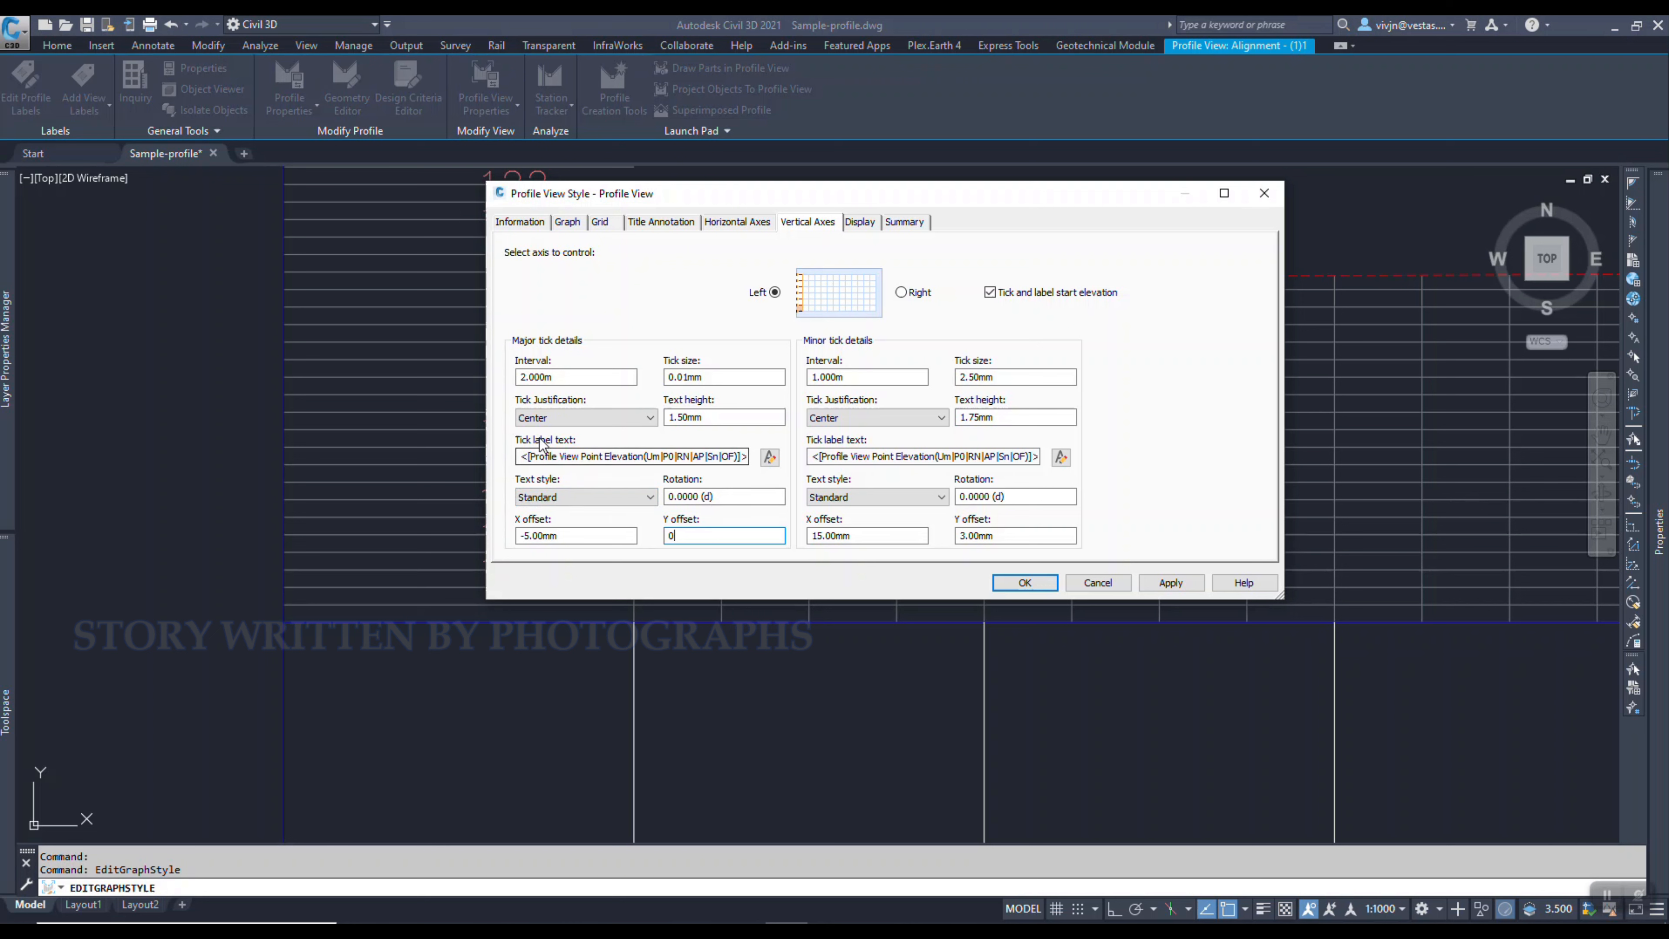
- Keep the left axis's major tick justification at Center and apply the style to the profile view
{"action": "left_click", "coordinate": [543, 418]}
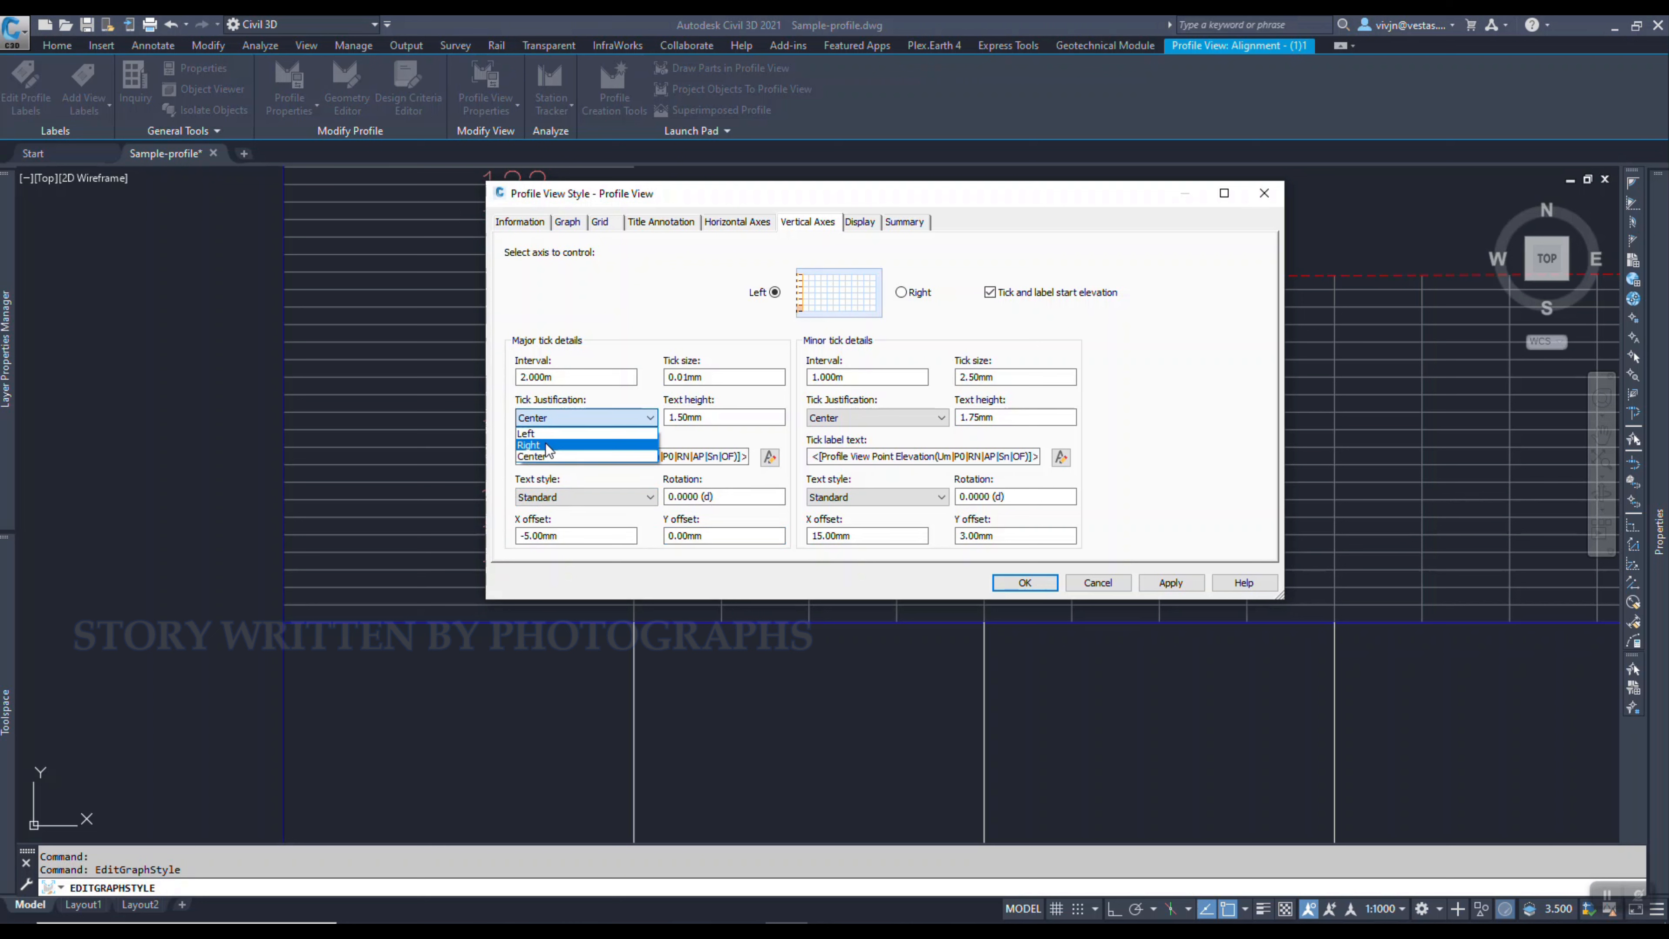
{"action": "left_click", "coordinate": [548, 421]}
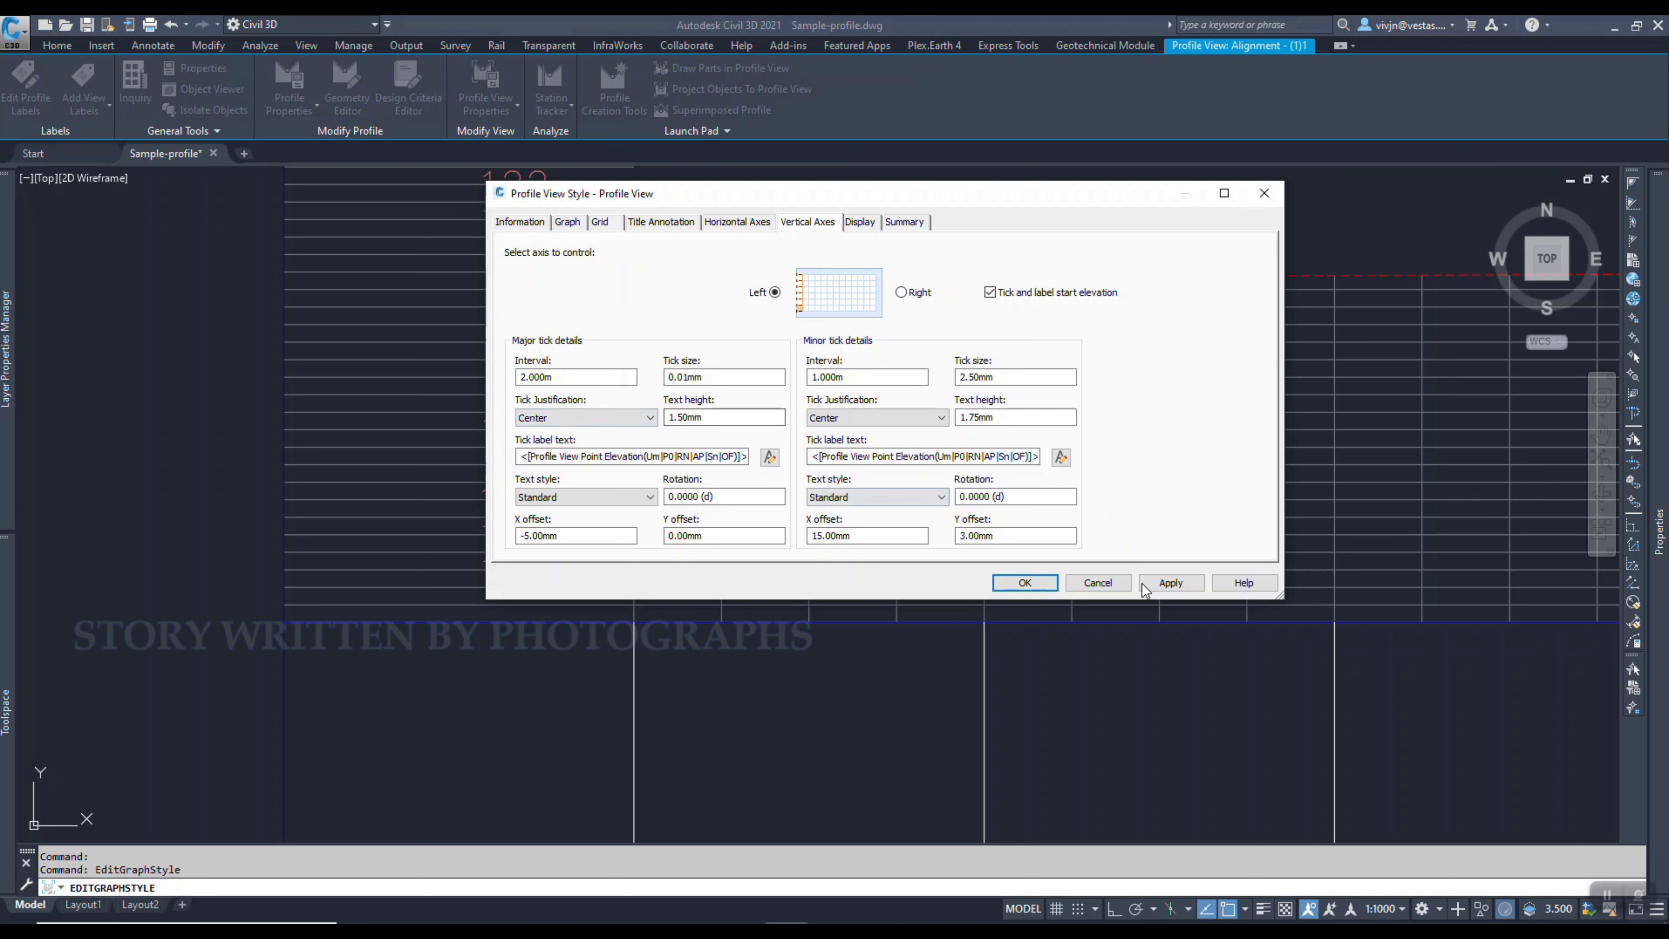
{"action": "left_click", "coordinate": [1171, 582]}
{"action": "left_click", "coordinate": [1025, 583]}
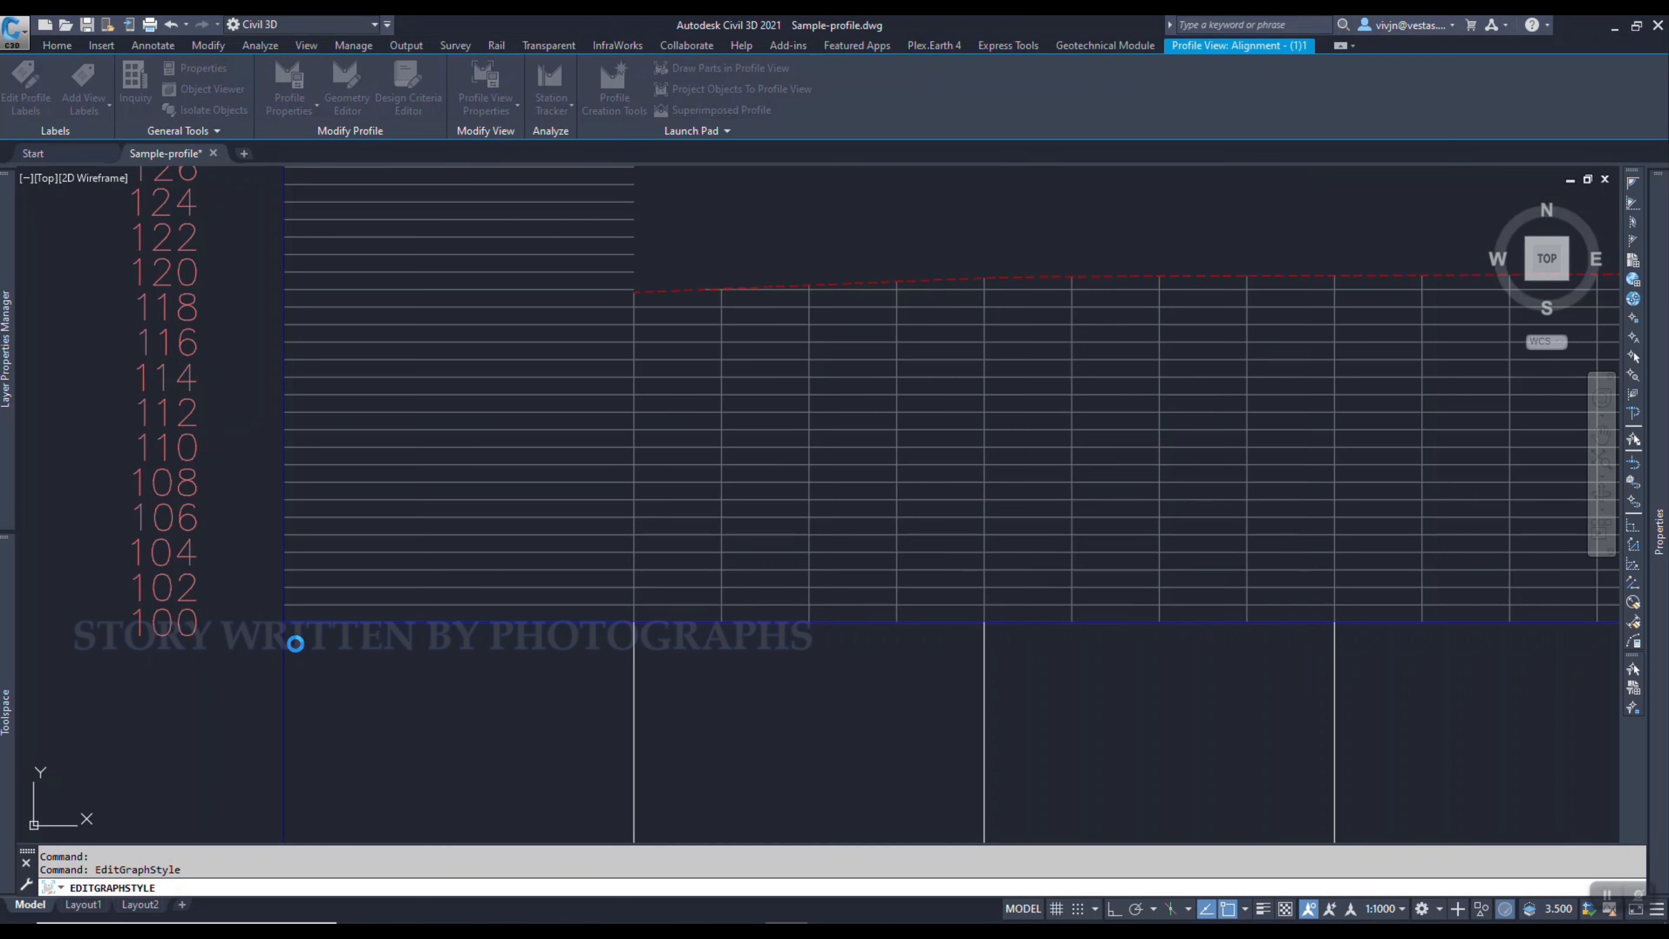
{"action": "scroll", "coordinate": [243, 628], "scroll_direction": "down", "scroll_amount": 2}
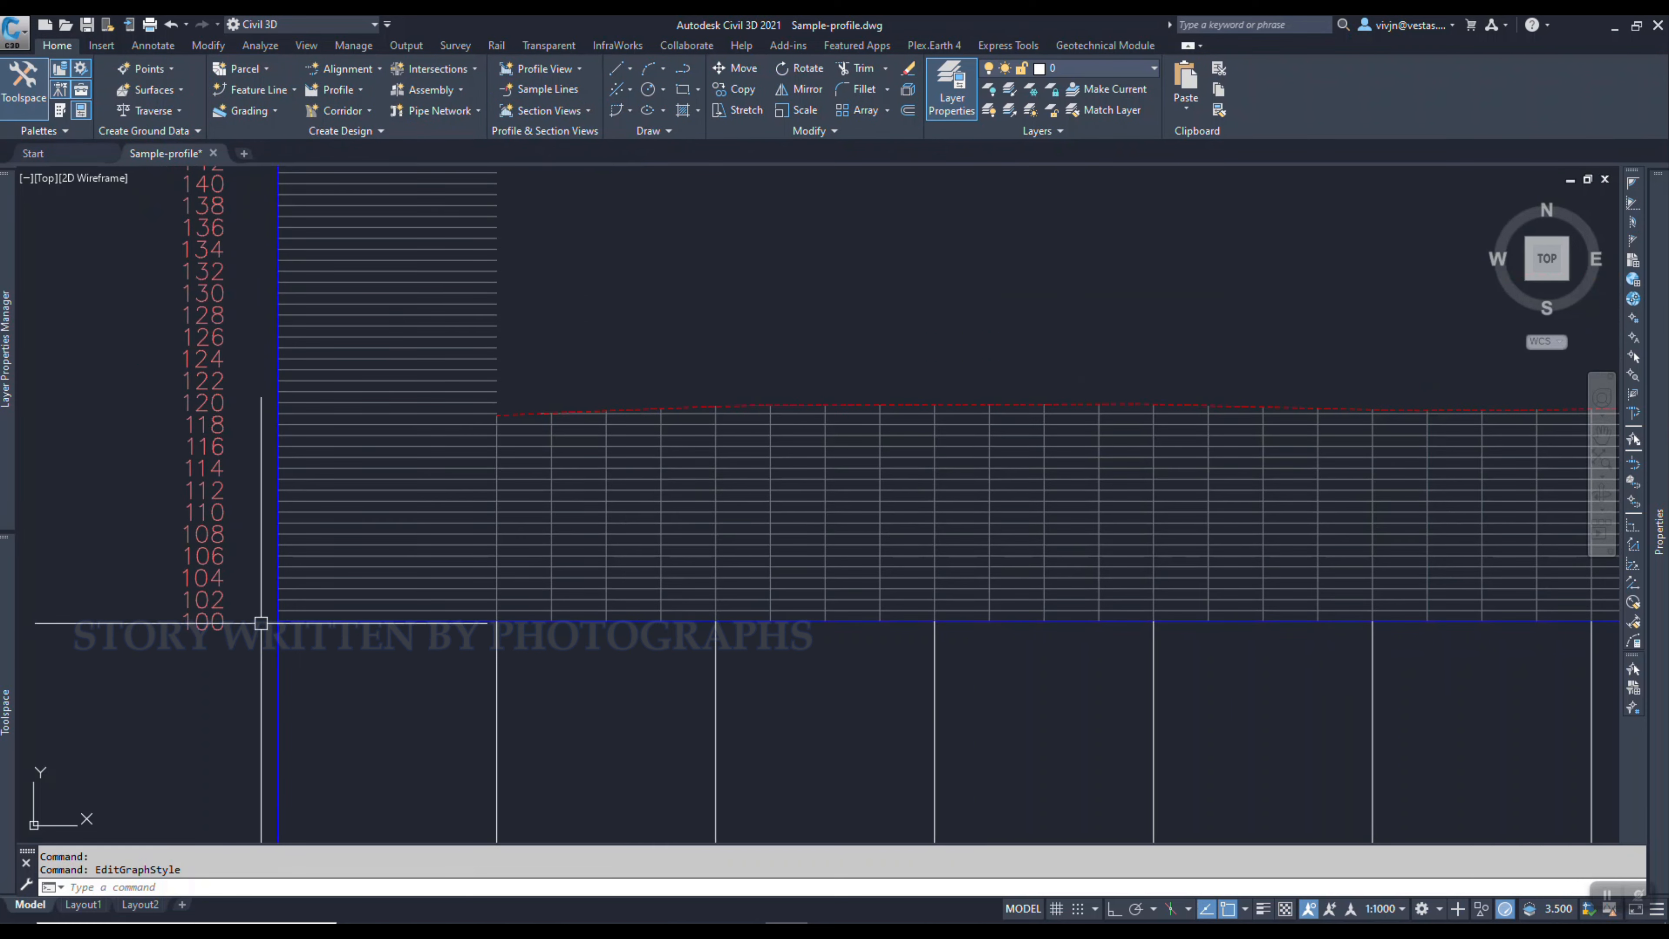
{"action": "scroll", "coordinate": [288, 622], "scroll_direction": "down", "scroll_amount": 2}
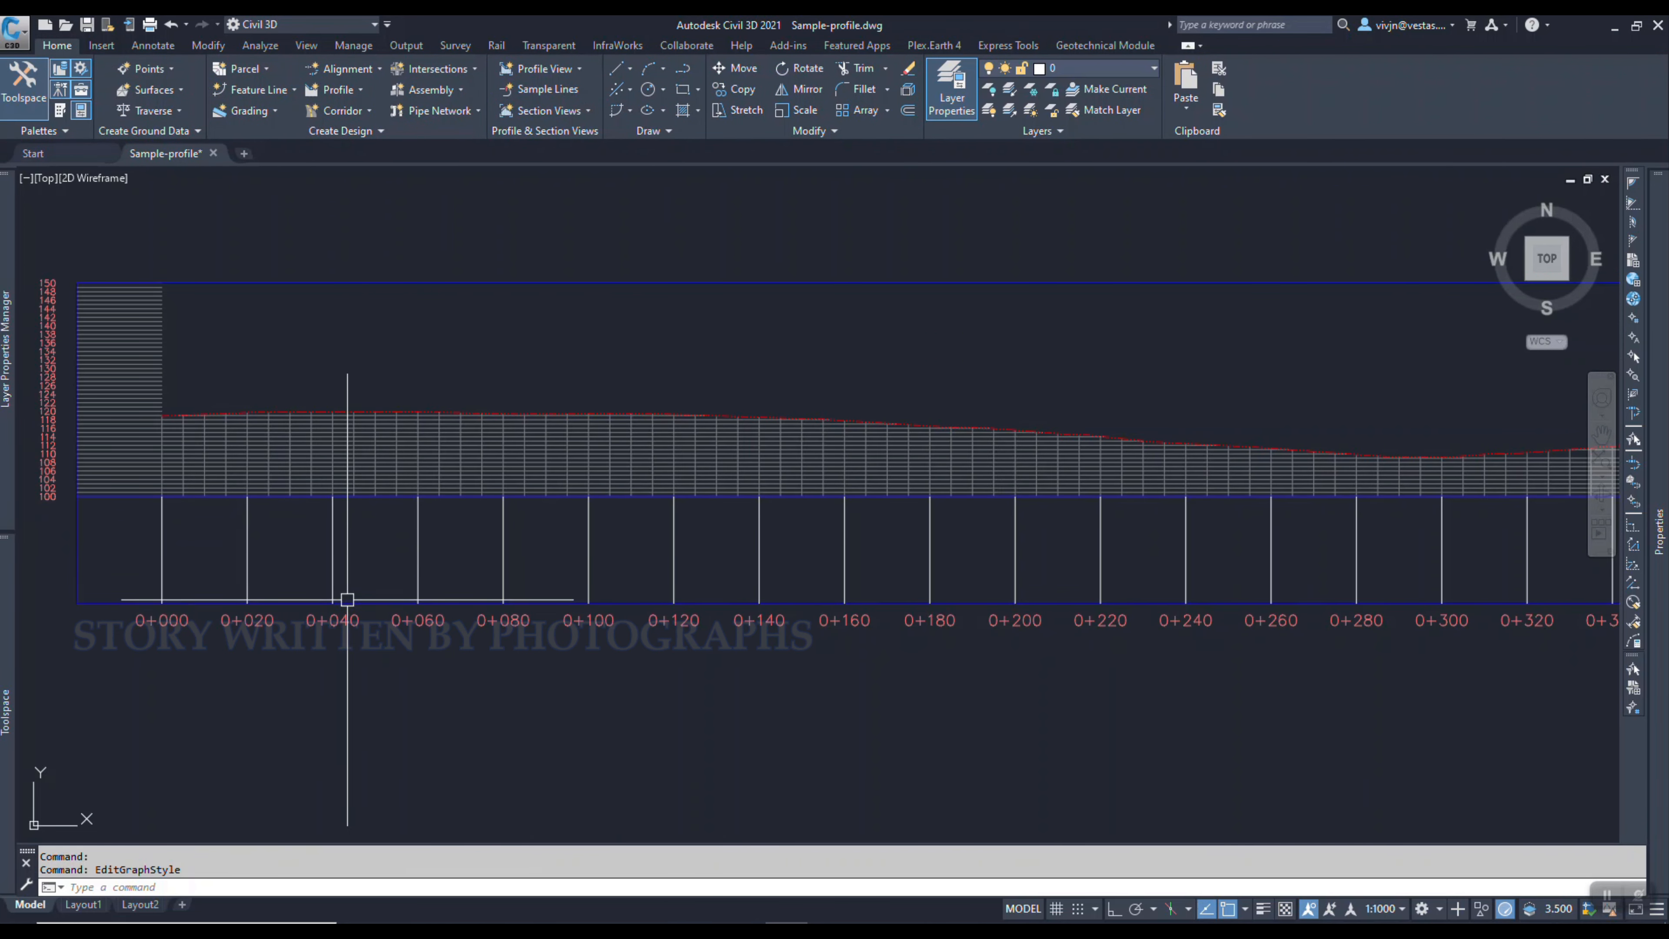
{"action": "scroll", "coordinate": [347, 599], "scroll_direction": "down", "scroll_amount": 2}
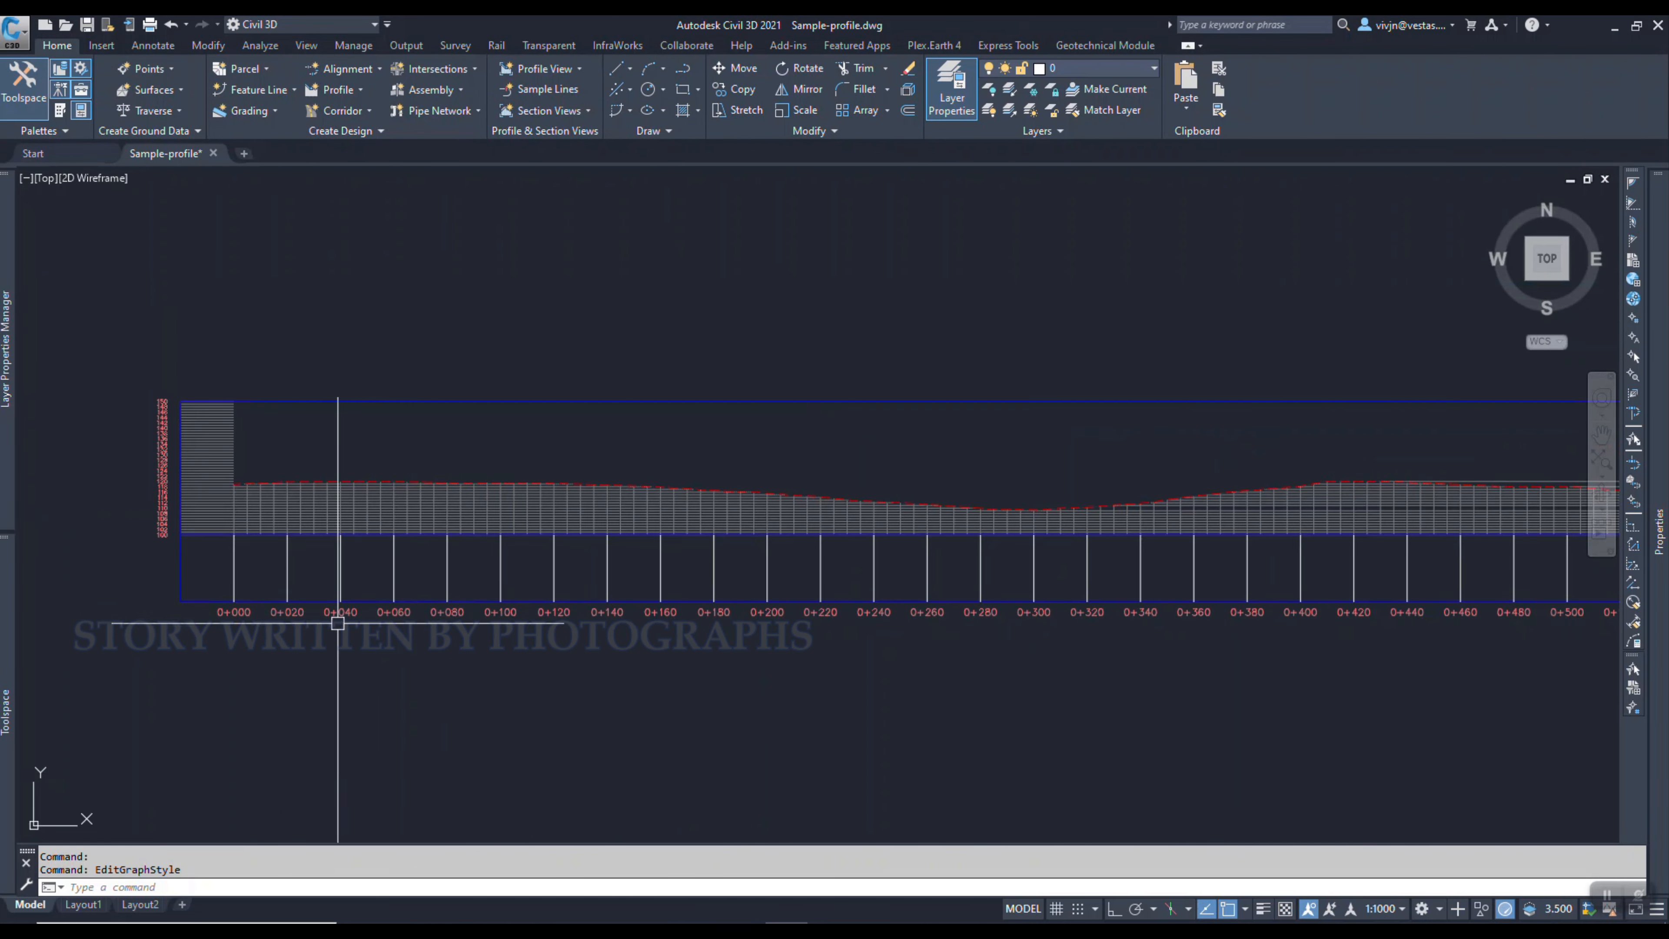
- Examine the station labels along the profile view's data band and the elevation labels at its starting end
{"action": "left_click", "coordinate": [338, 595]}
{"action": "scroll", "coordinate": [743, 626], "scroll_direction": "up", "scroll_amount": 2}
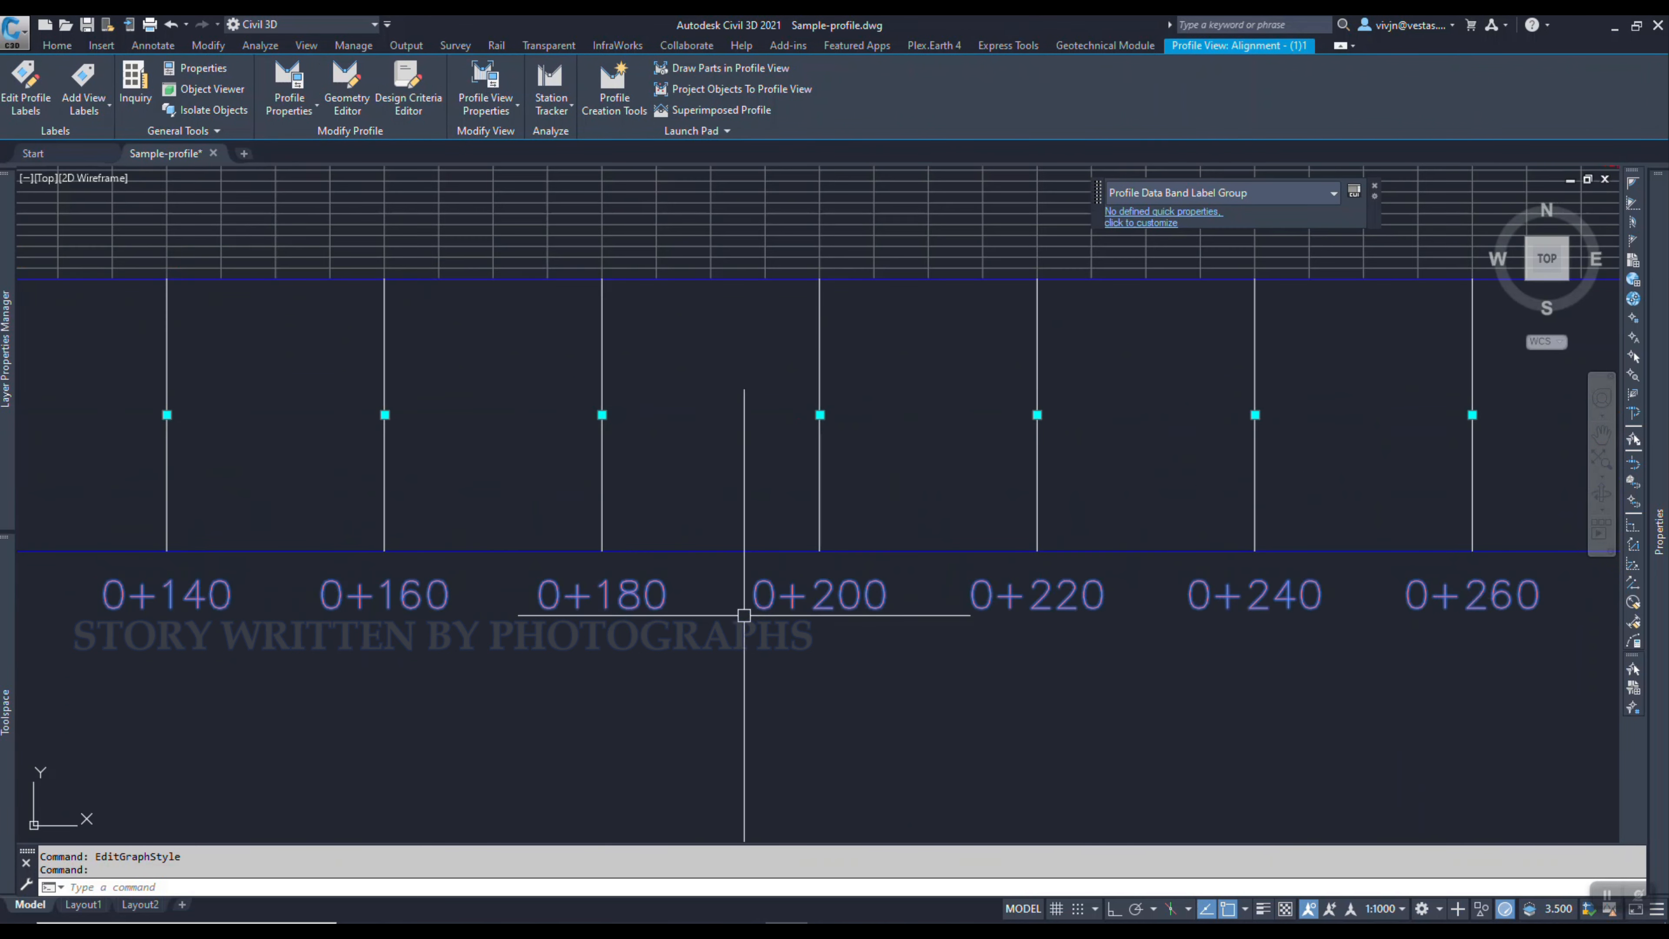
{"action": "scroll", "coordinate": [723, 611], "scroll_direction": "down", "scroll_amount": 6}
{"action": "key", "text": "Escape"}
{"action": "scroll", "coordinate": [1011, 811], "scroll_direction": "up", "scroll_amount": 2}
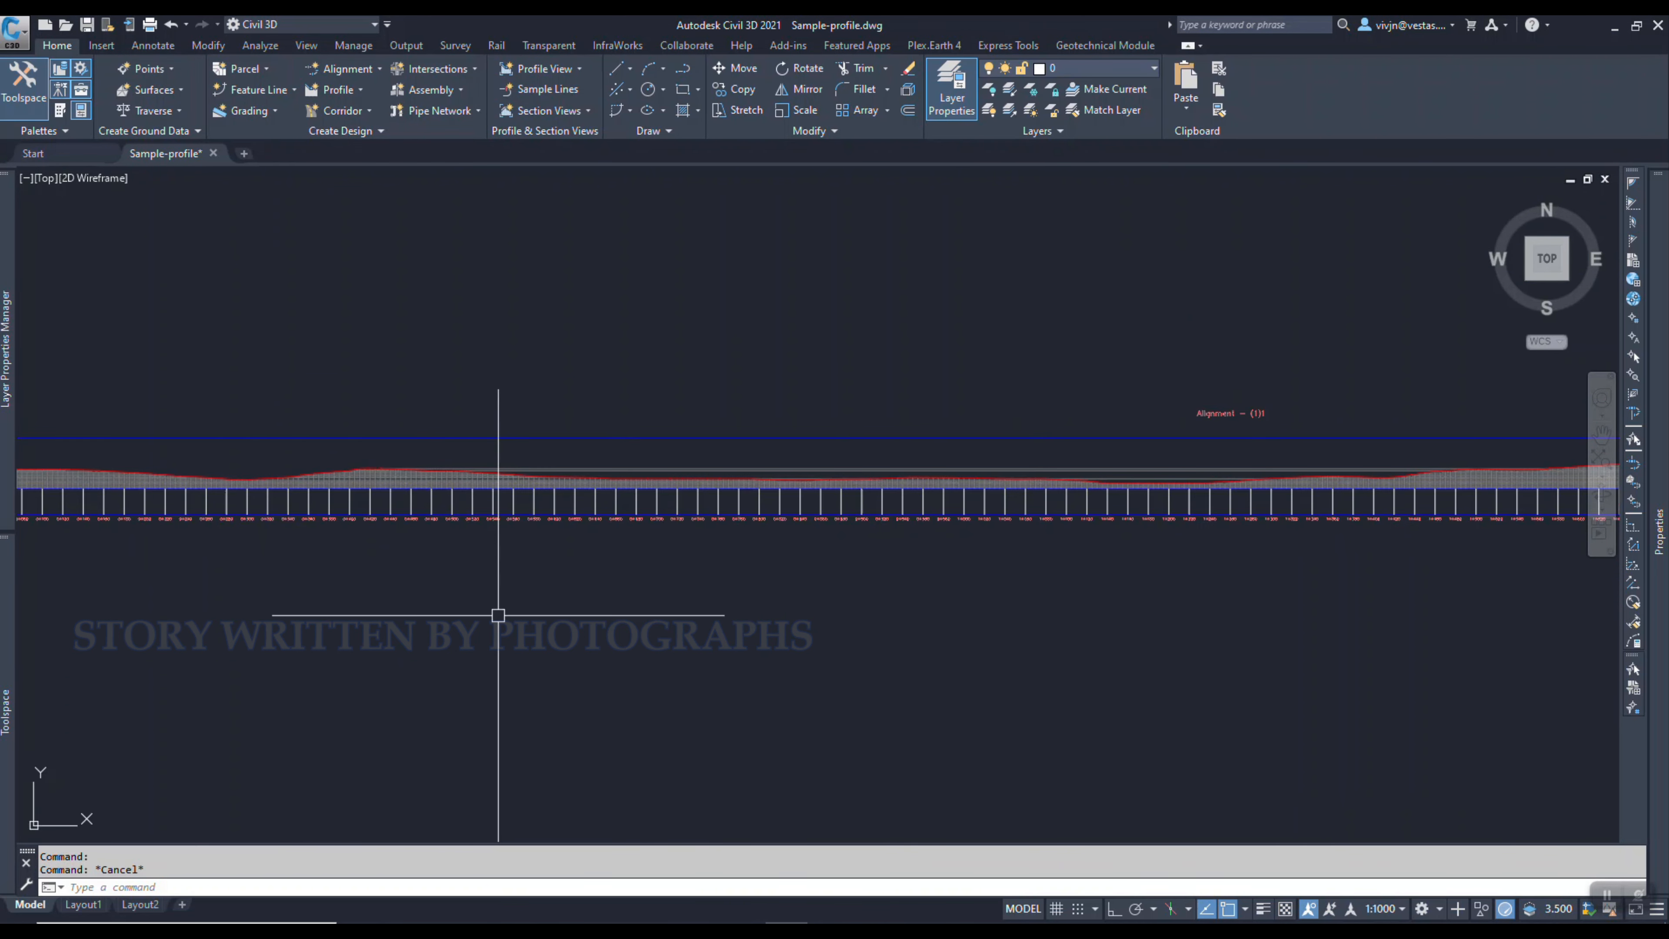
{"action": "scroll", "coordinate": [506, 613], "scroll_direction": "down", "scroll_amount": 2}
{"action": "scroll", "coordinate": [1203, 615], "scroll_direction": "up", "scroll_amount": 1}
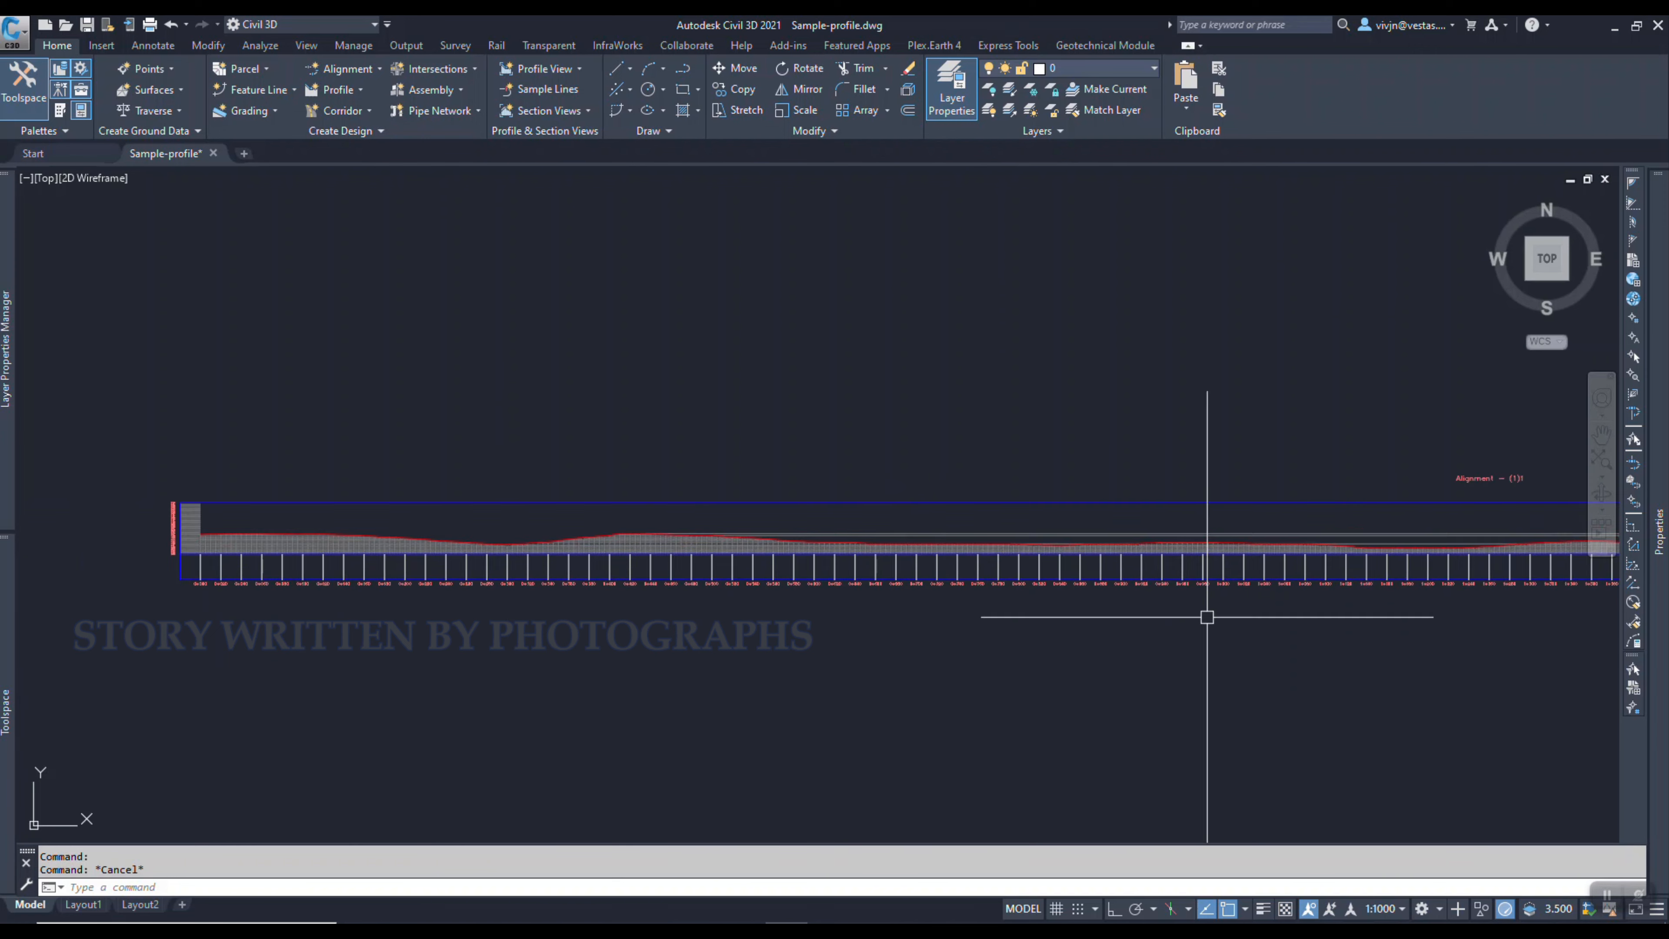
{"action": "scroll", "coordinate": [701, 545], "scroll_direction": "up", "scroll_amount": 2}
{"action": "scroll", "coordinate": [932, 579], "scroll_direction": "up", "scroll_amount": 2}
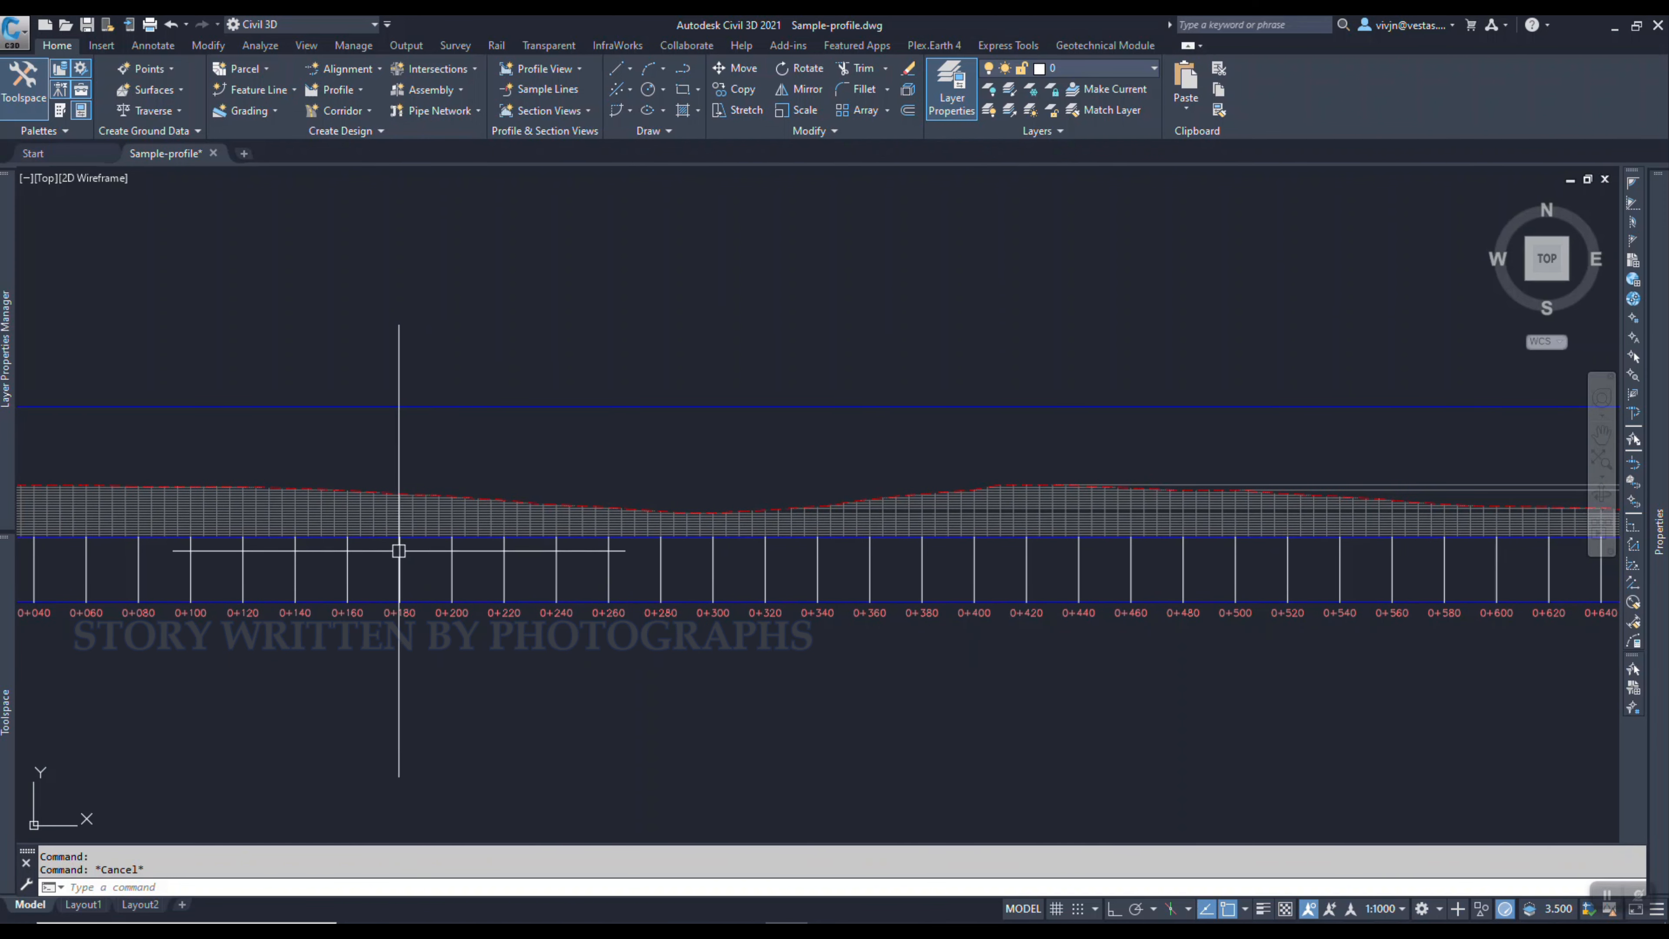
{"action": "middle_click_drag", "start_coordinate": [53, 819], "coordinate": [476, 802]}
{"action": "scroll", "coordinate": [298, 478], "scroll_direction": "up", "scroll_amount": 2}
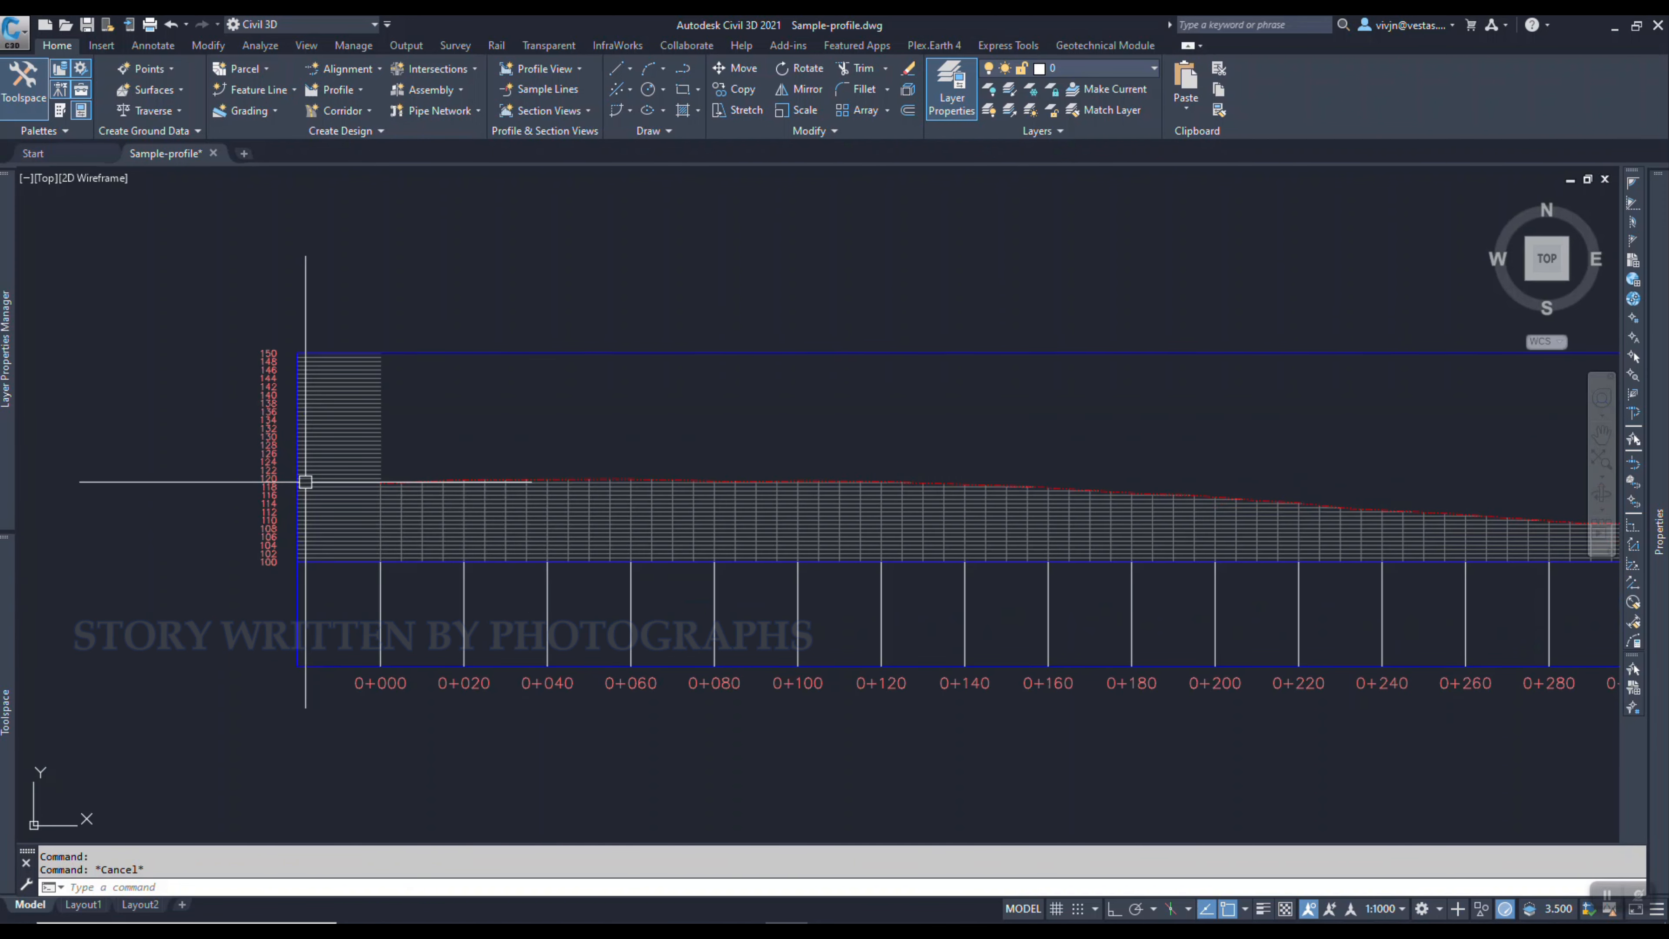
- Start a layout profile with the Profile Creation Tools for the road alignment's profile view
{"action": "left_click", "coordinate": [504, 510]}
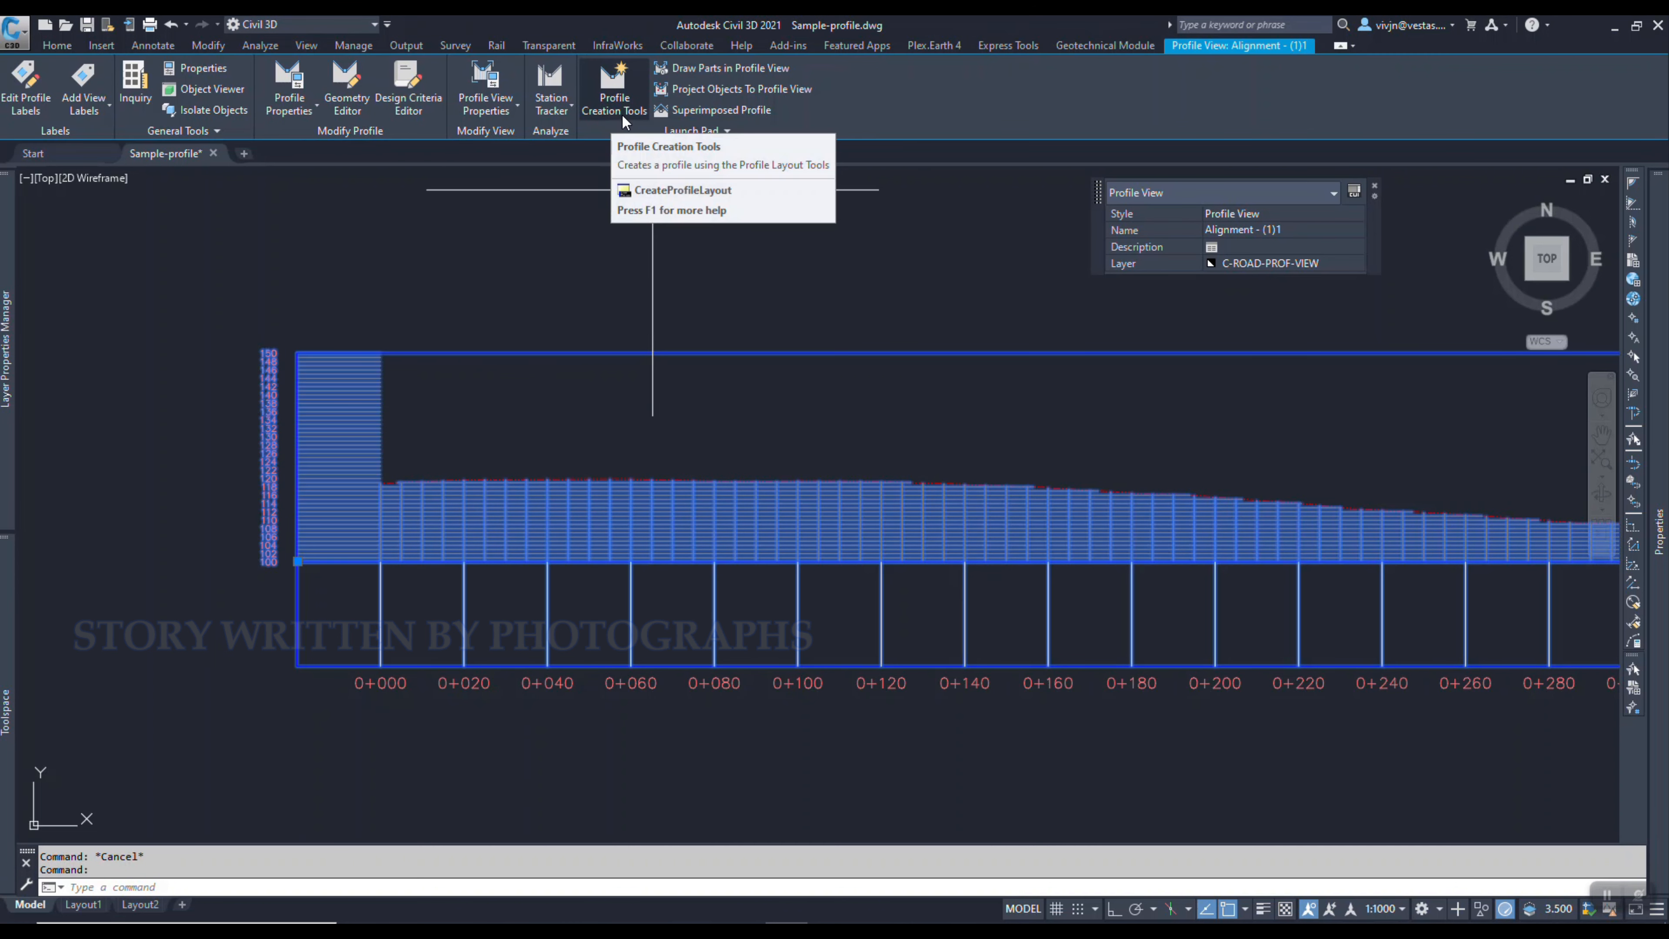
{"action": "key", "text": "Escape"}
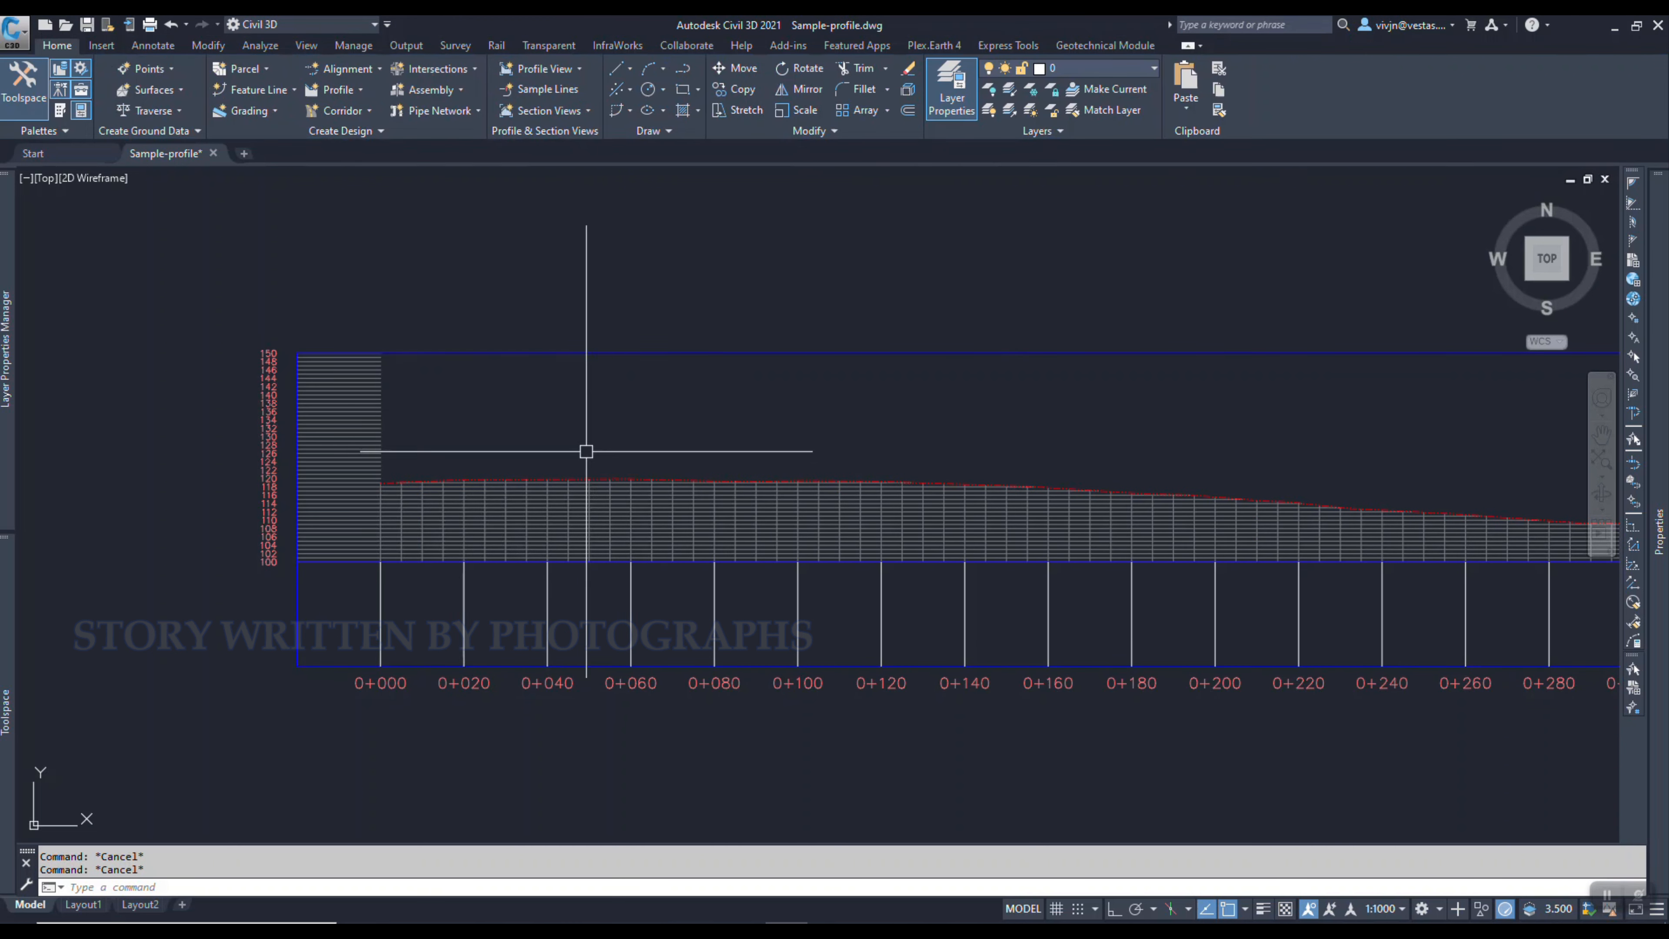
{"action": "left_click", "coordinate": [357, 90]}
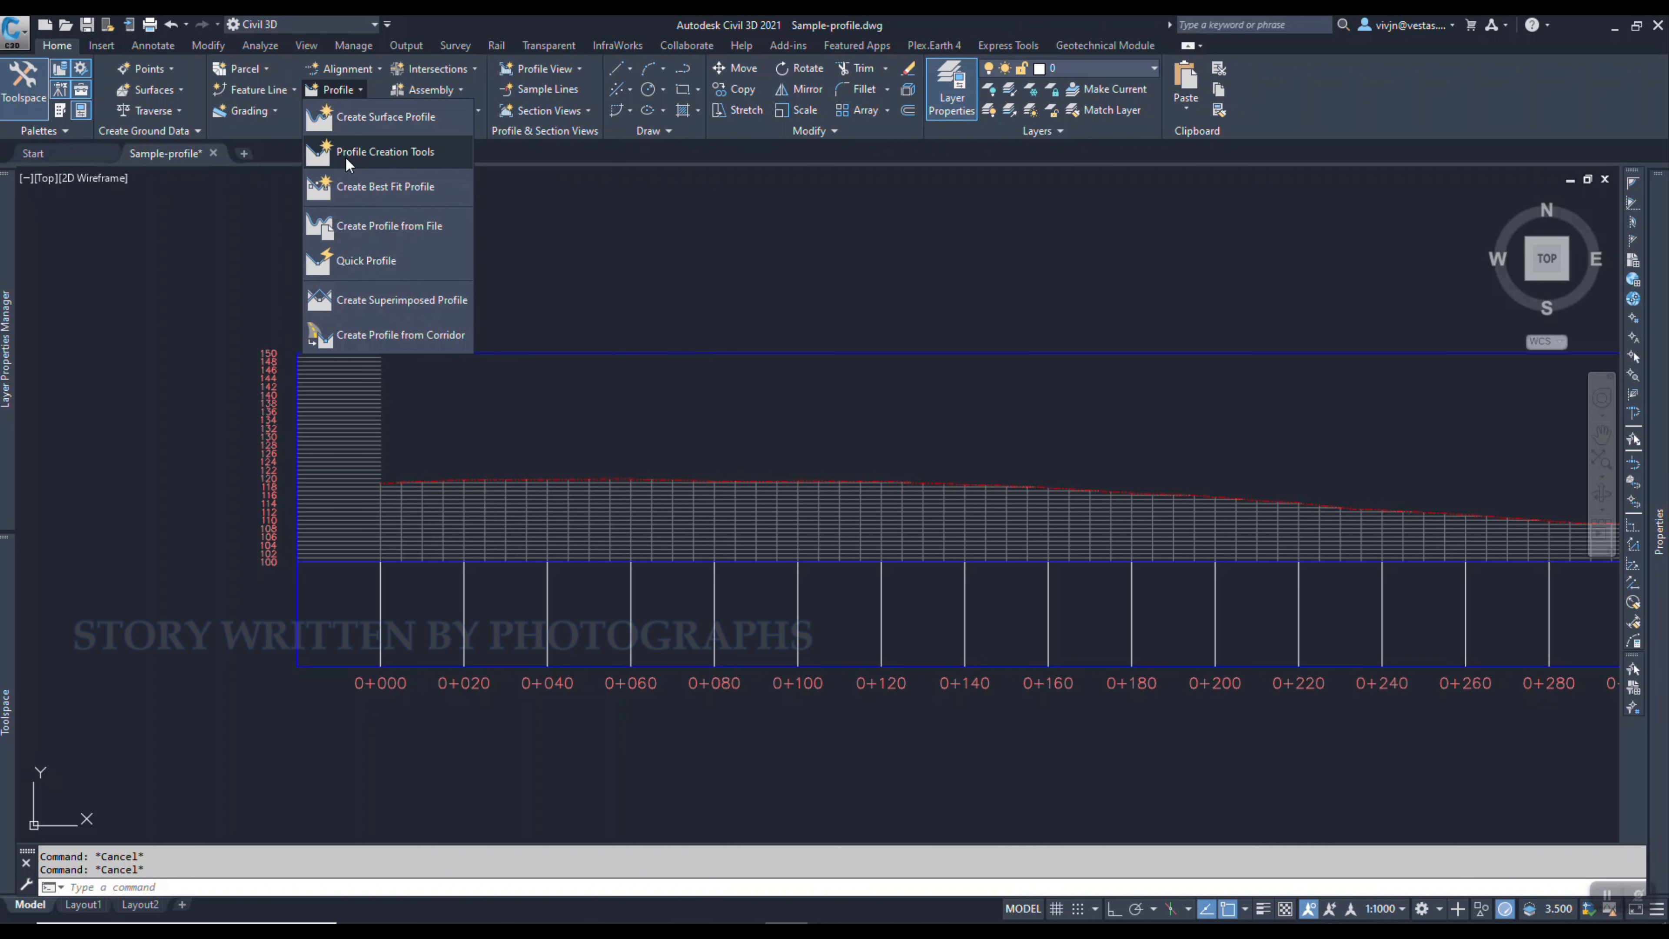
{"action": "left_click", "coordinate": [385, 154]}
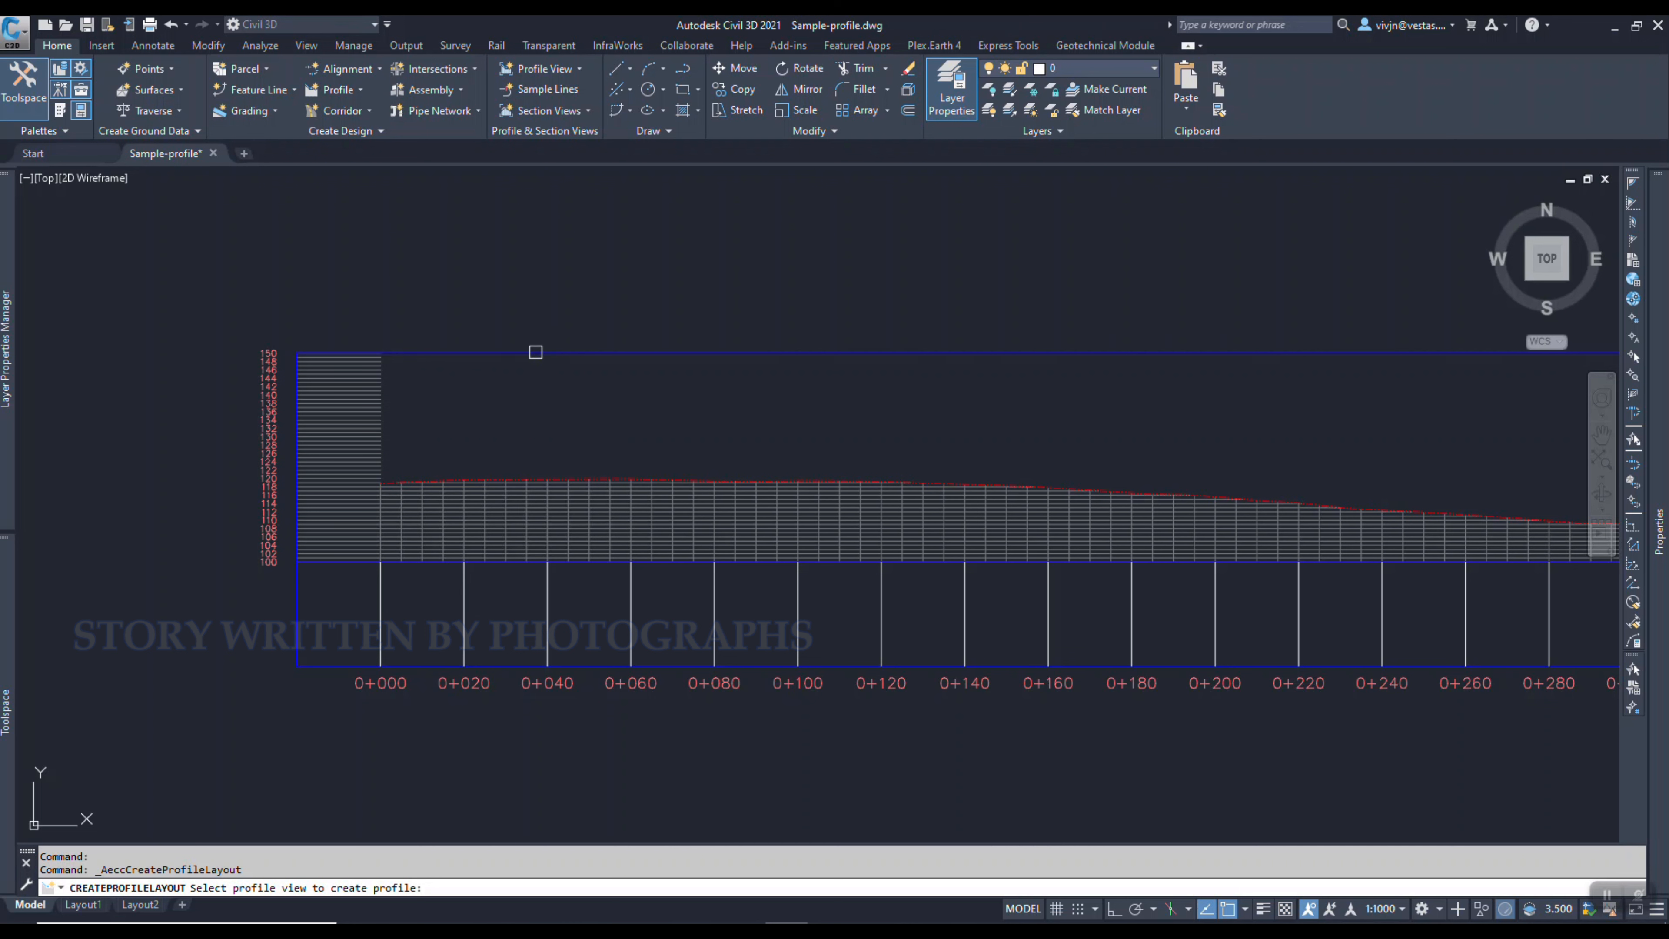
{"action": "scroll", "coordinate": [545, 480], "scroll_direction": "down", "scroll_amount": 2}
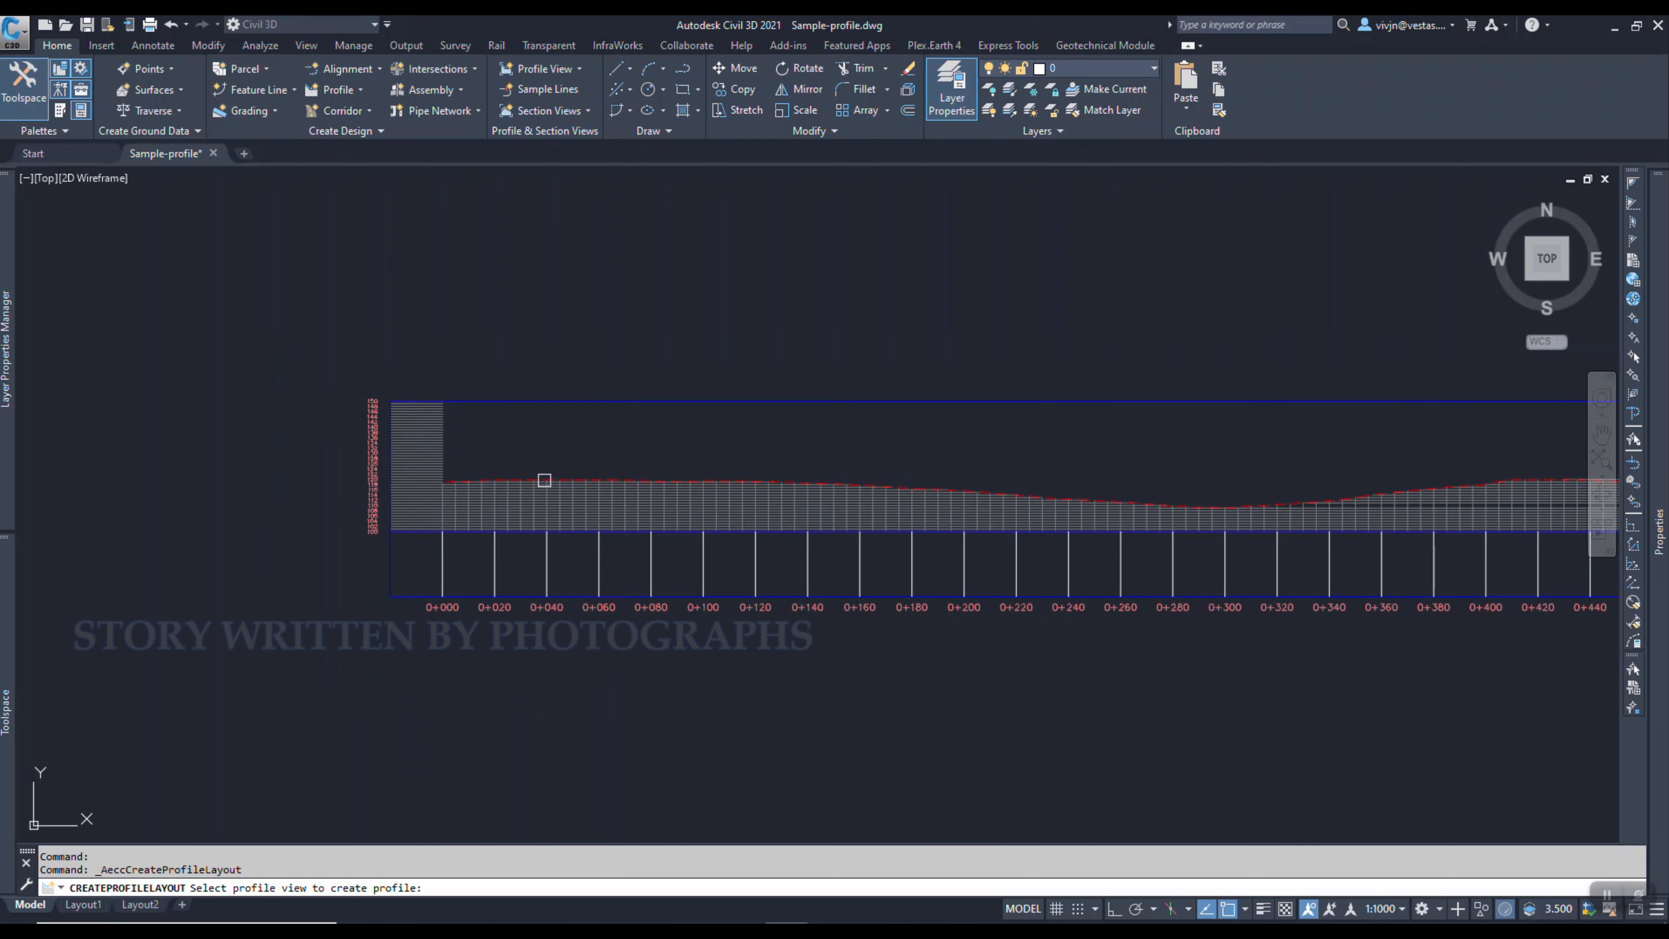
{"action": "scroll", "coordinate": [544, 480], "scroll_direction": "down", "scroll_amount": 3}
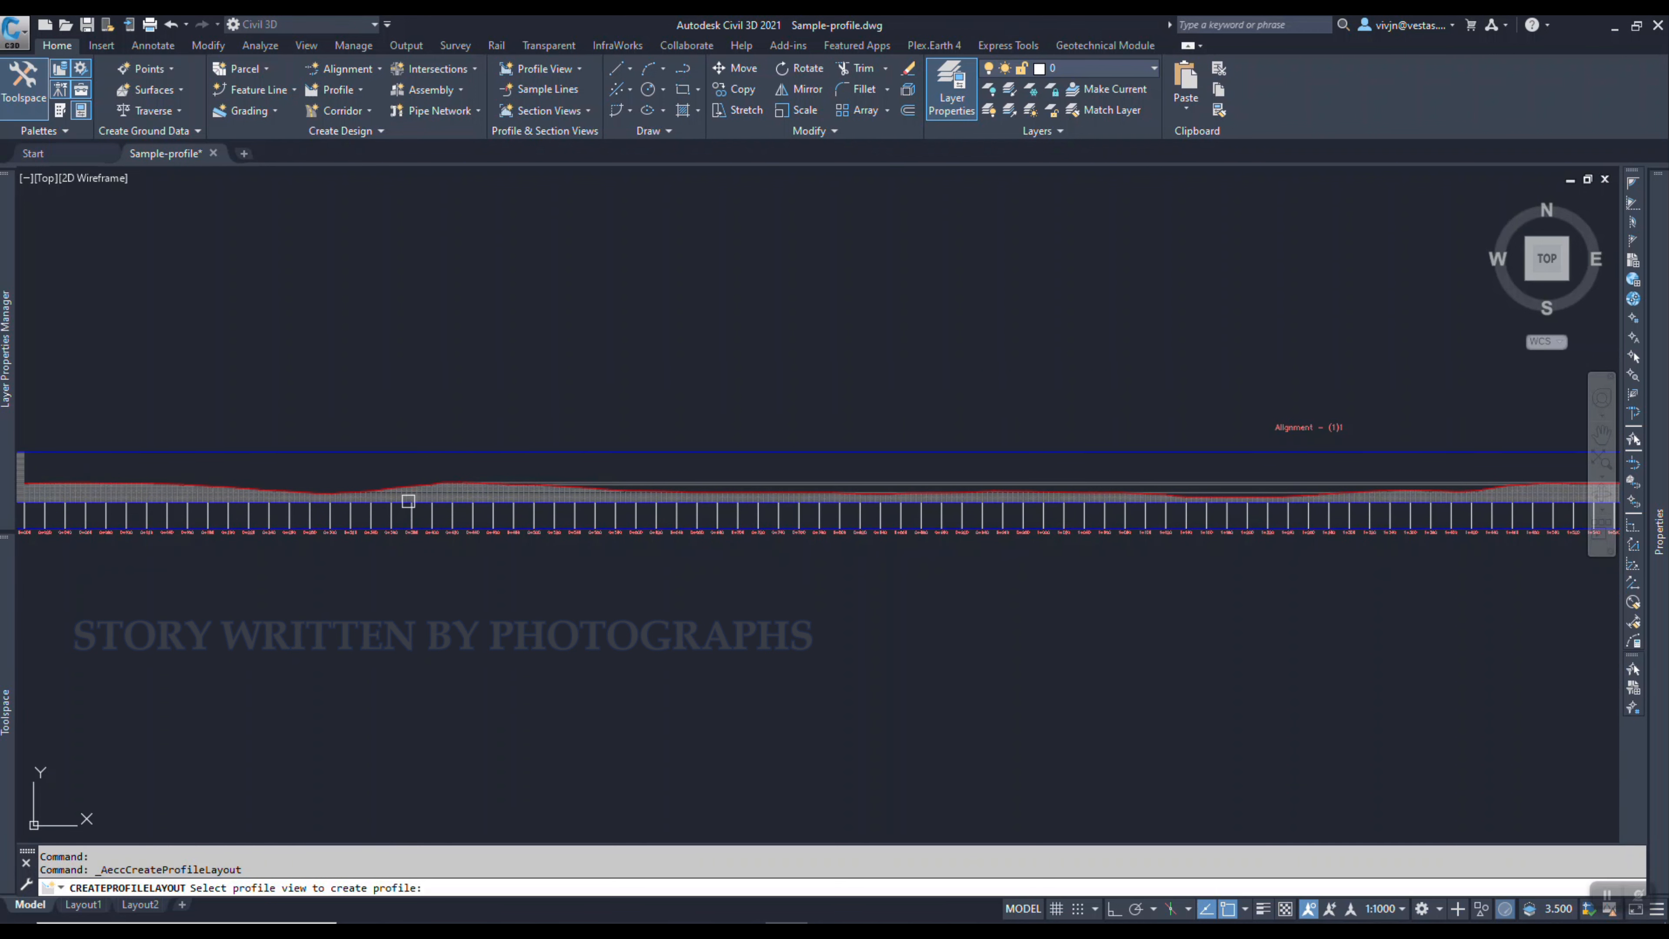